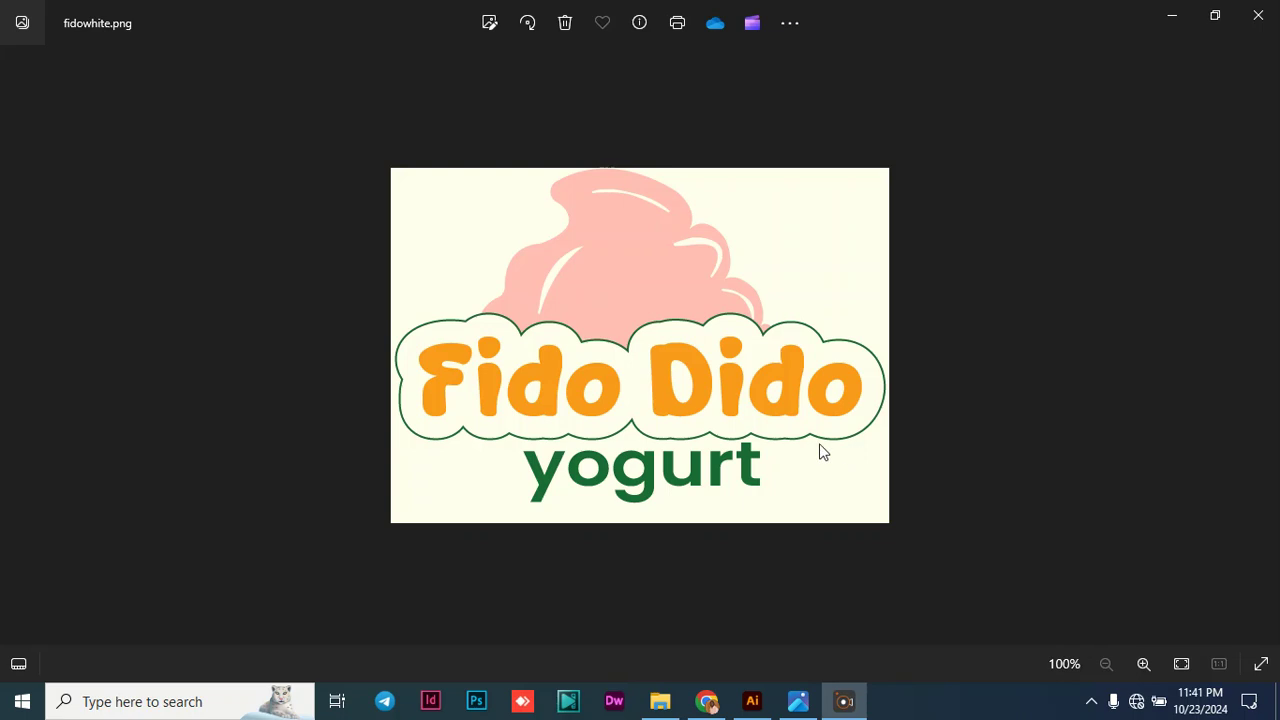
- Switch to Illustrator and create a new A4 portrait document, 210 x 297 mm, in CMYK Color at 300 ppi
{"action": "left_click", "coordinate": [753, 703]}
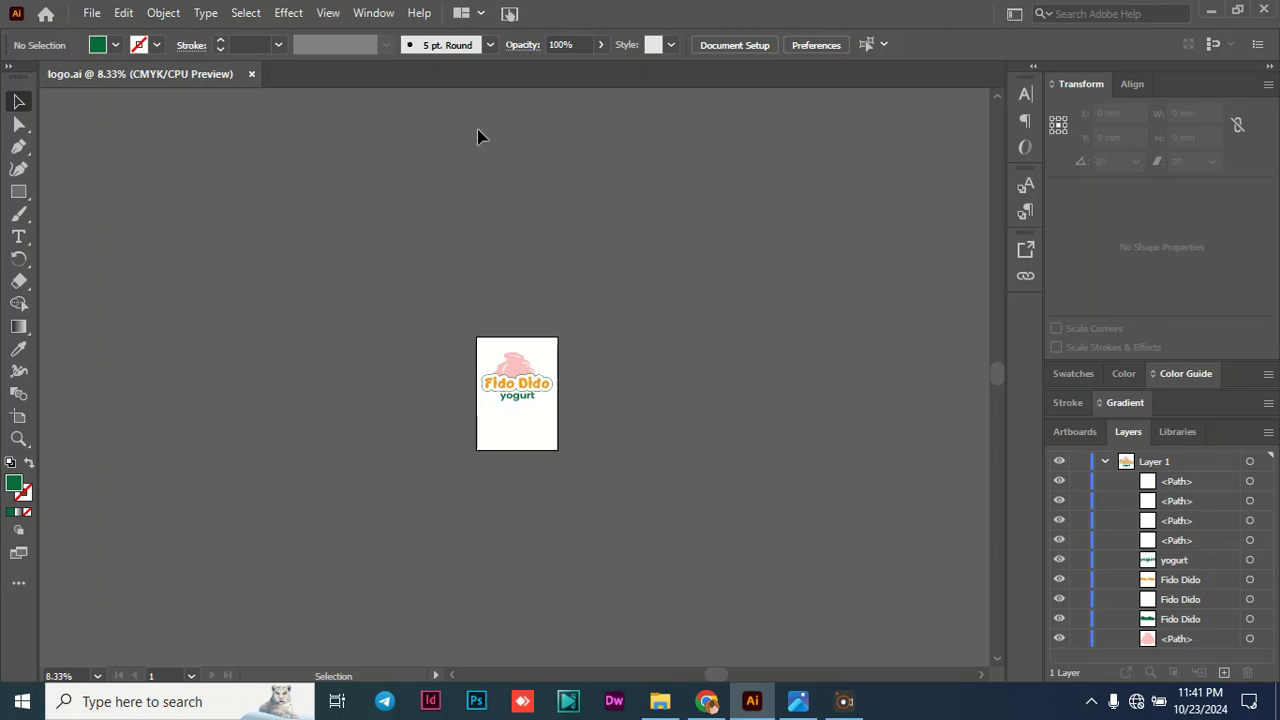
{"action": "left_click", "coordinate": [100, 14]}
{"action": "left_click", "coordinate": [100, 14]}
{"action": "left_click", "coordinate": [100, 15]}
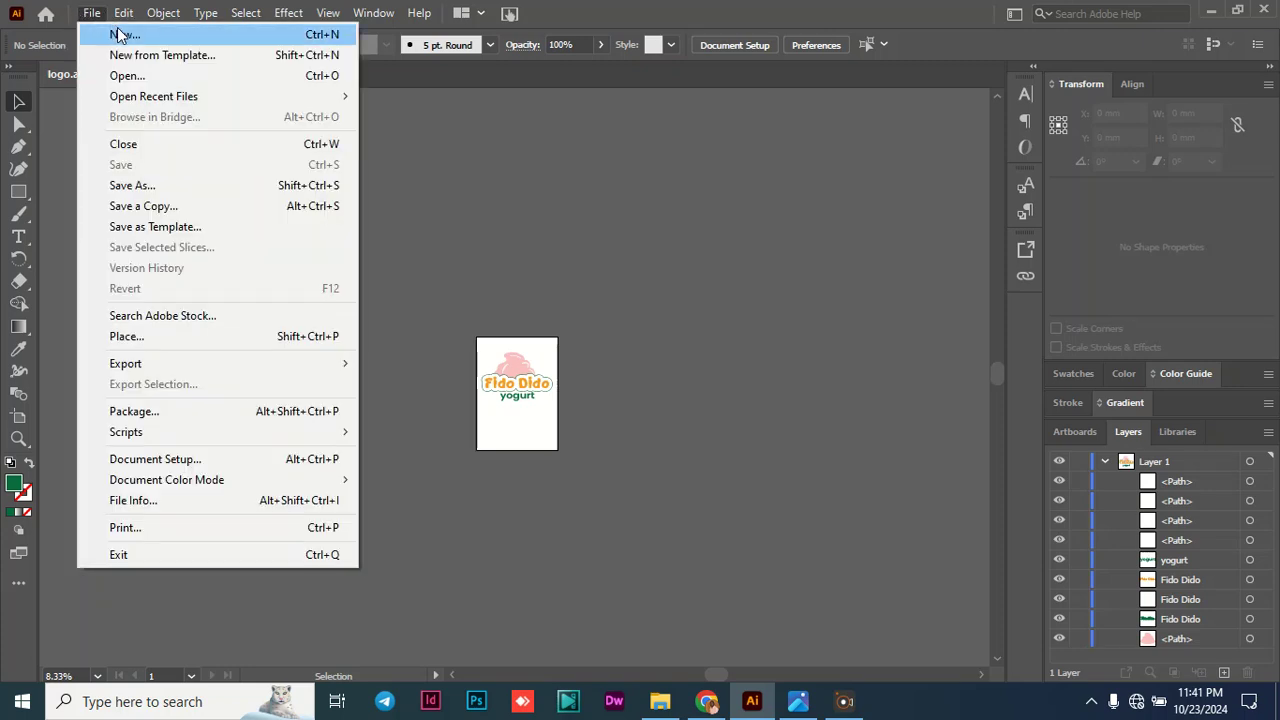
{"action": "left_click", "coordinate": [118, 35]}
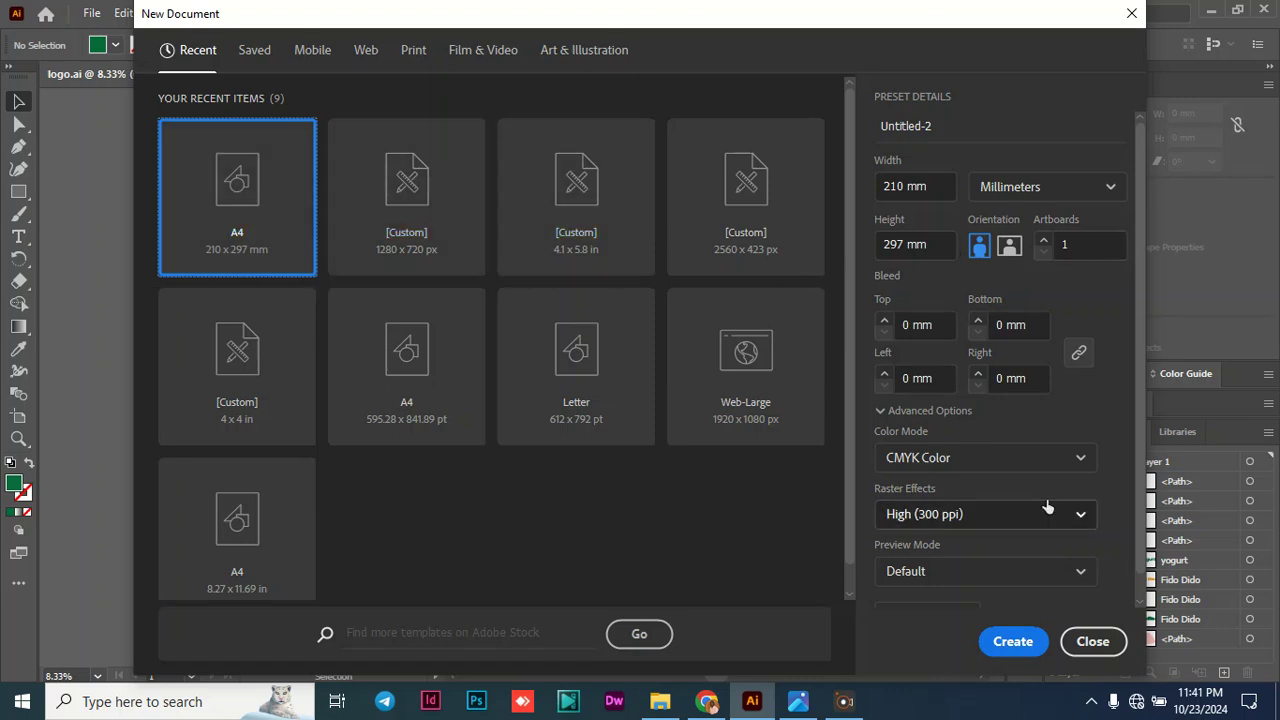
{"action": "left_click", "coordinate": [1010, 640]}
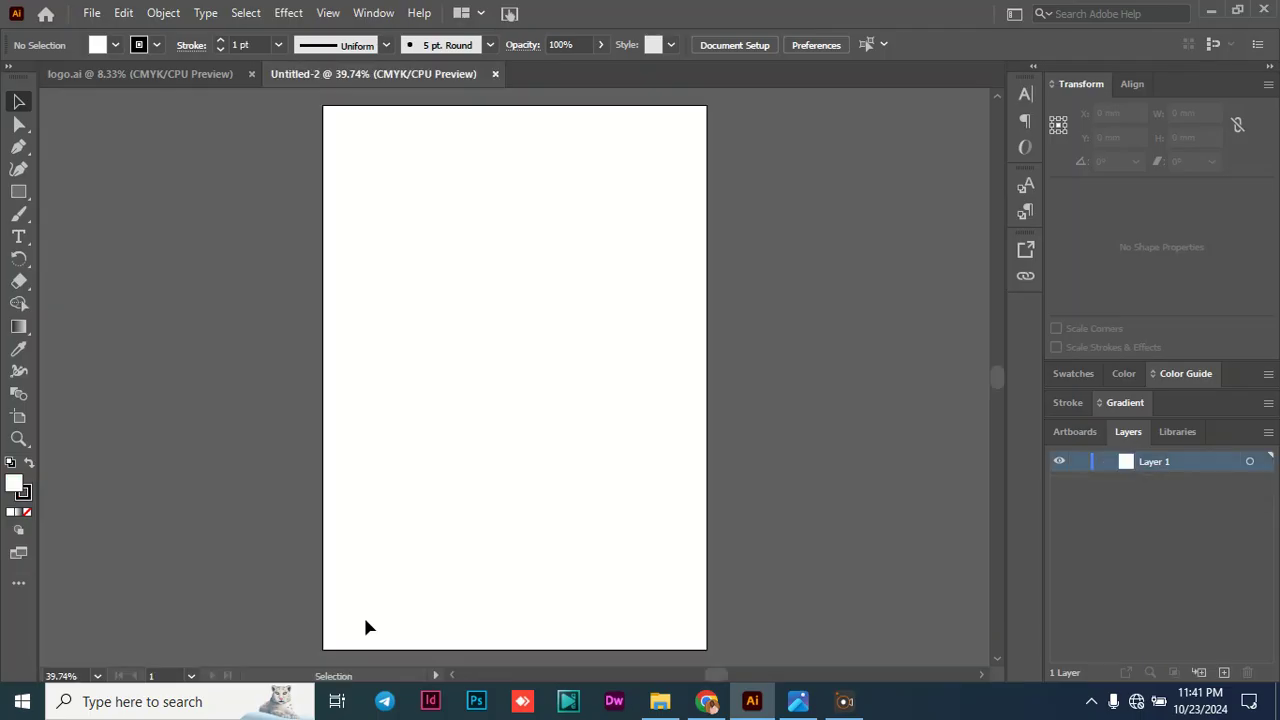
- Add a line of point text reading "Fido Dido" in the upper half of the artboard
{"action": "left_click", "coordinate": [97, 676]}
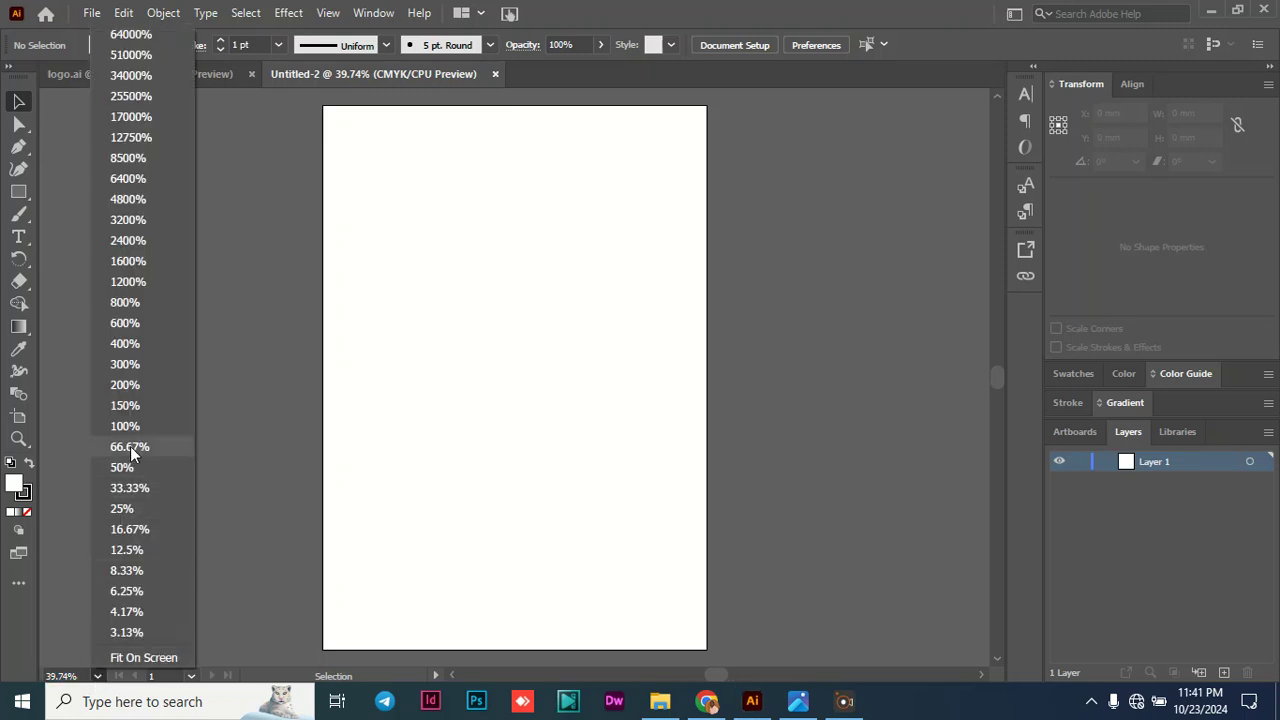
{"action": "left_click", "coordinate": [130, 447]}
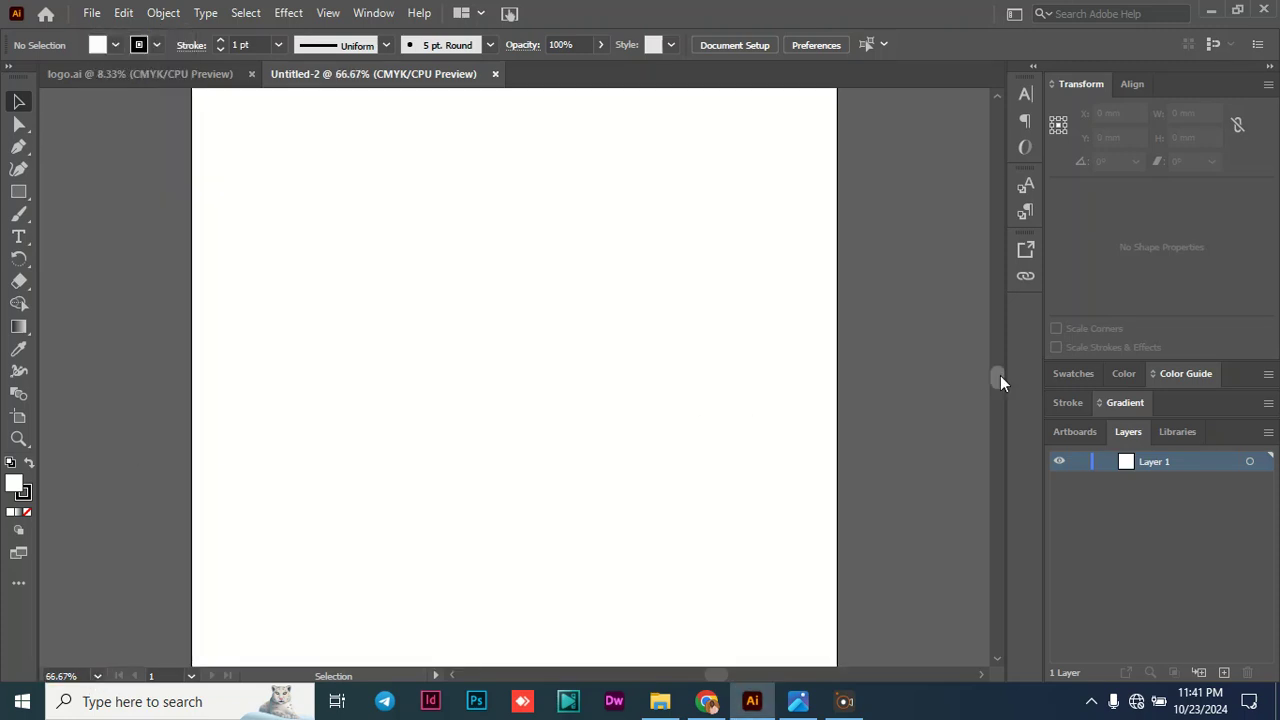
{"action": "left_click_drag", "start_coordinate": [994, 374], "coordinate": [994, 368]}
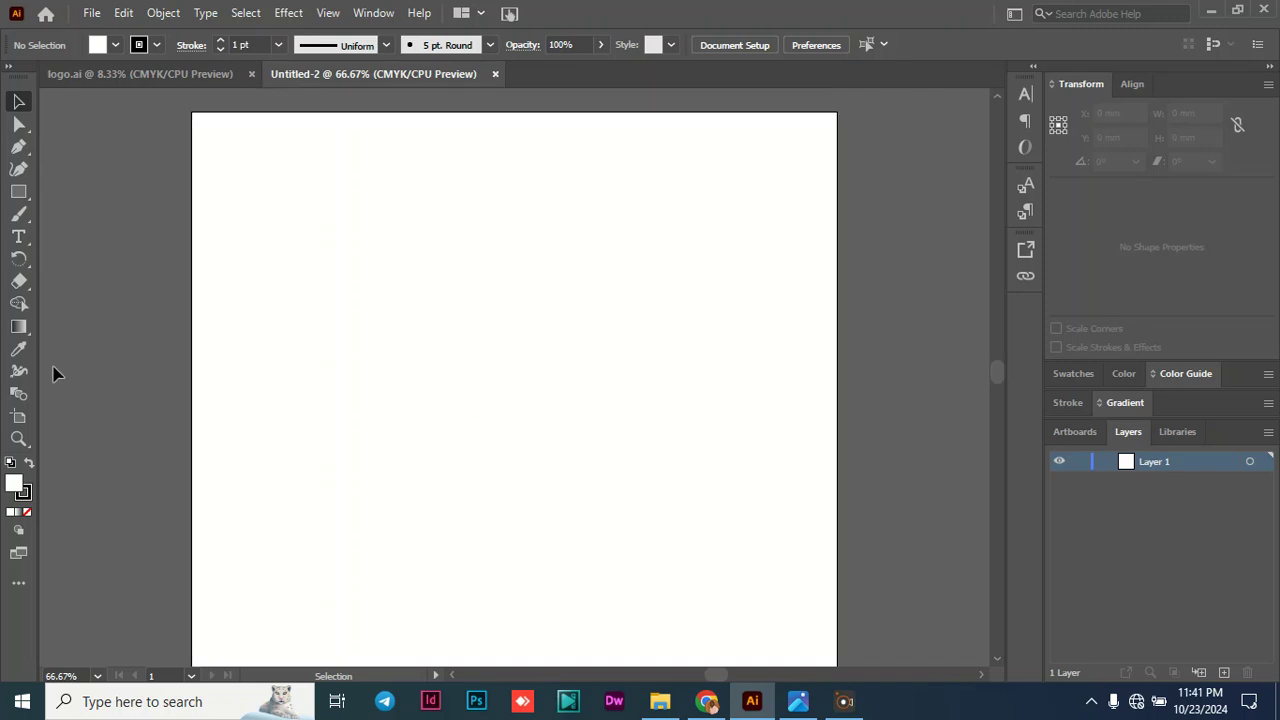
{"action": "left_click", "coordinate": [18, 236]}
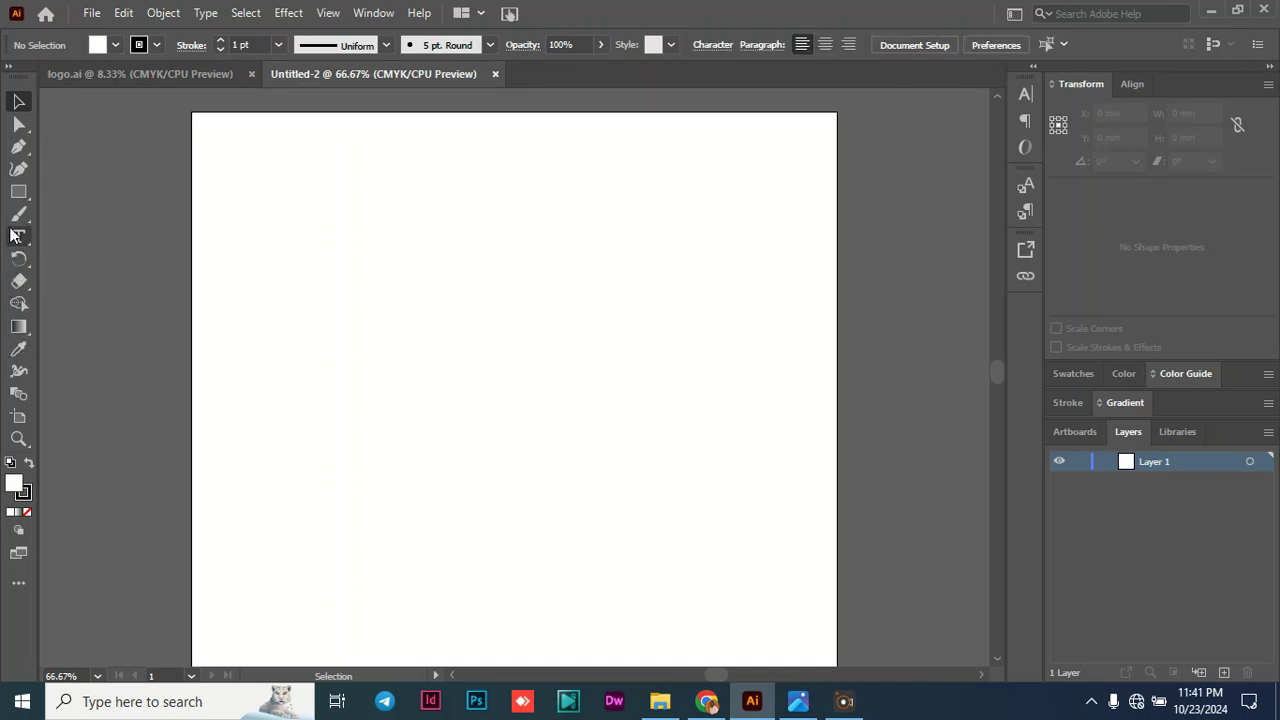
{"action": "left_click", "coordinate": [336, 360]}
{"action": "type", "text": "Fl"}
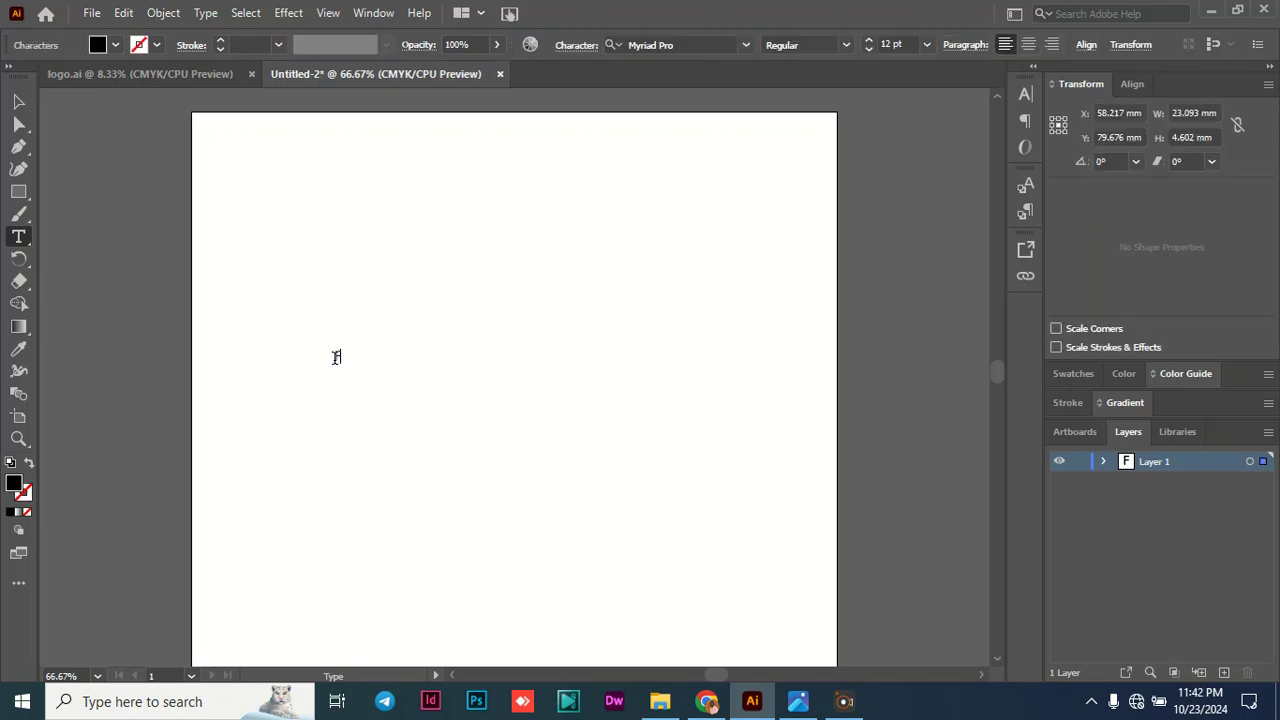
{"action": "key", "text": "BackSpace"}
{"action": "key", "text": "BackSpace"}
{"action": "type", "text": "F"}
{"action": "key", "text": "BackSpace"}
{"action": "type", "text": "Fido Dido"}
{"action": "left_click", "coordinate": [19, 101]}
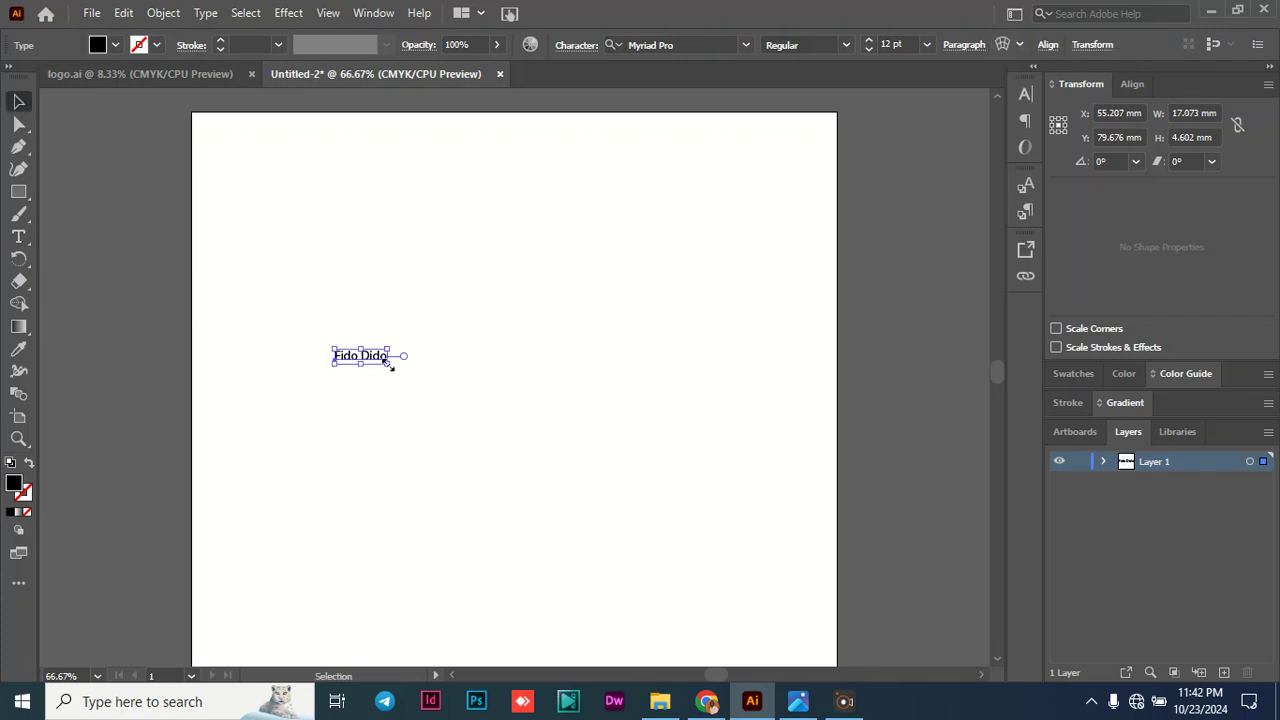
- Enlarge the "Fido Dido" text to a font size of 101.037 pt and position it roughly centred across the page
{"action": "left_click_drag", "start_coordinate": [389, 364], "coordinate": [698, 449]}
{"action": "left_click_drag", "start_coordinate": [586, 380], "coordinate": [578, 342]}
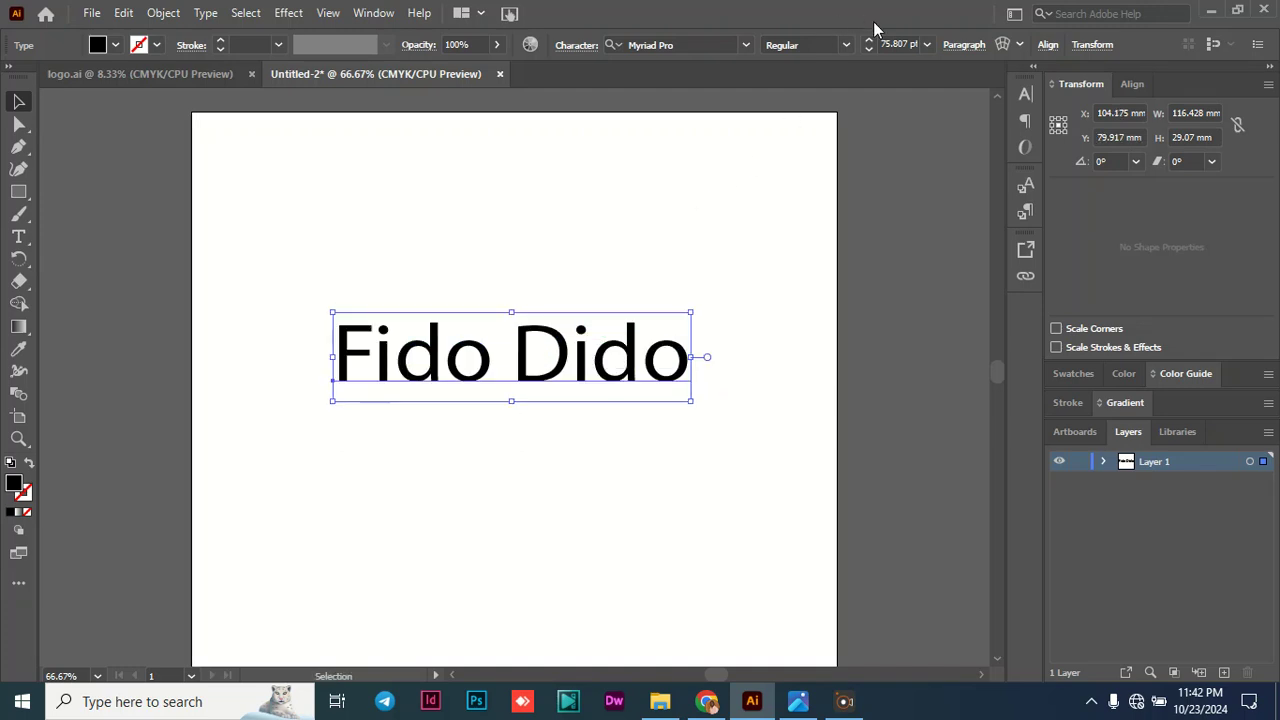
{"action": "left_click", "coordinate": [891, 43]}
{"action": "type", "text": "101"}
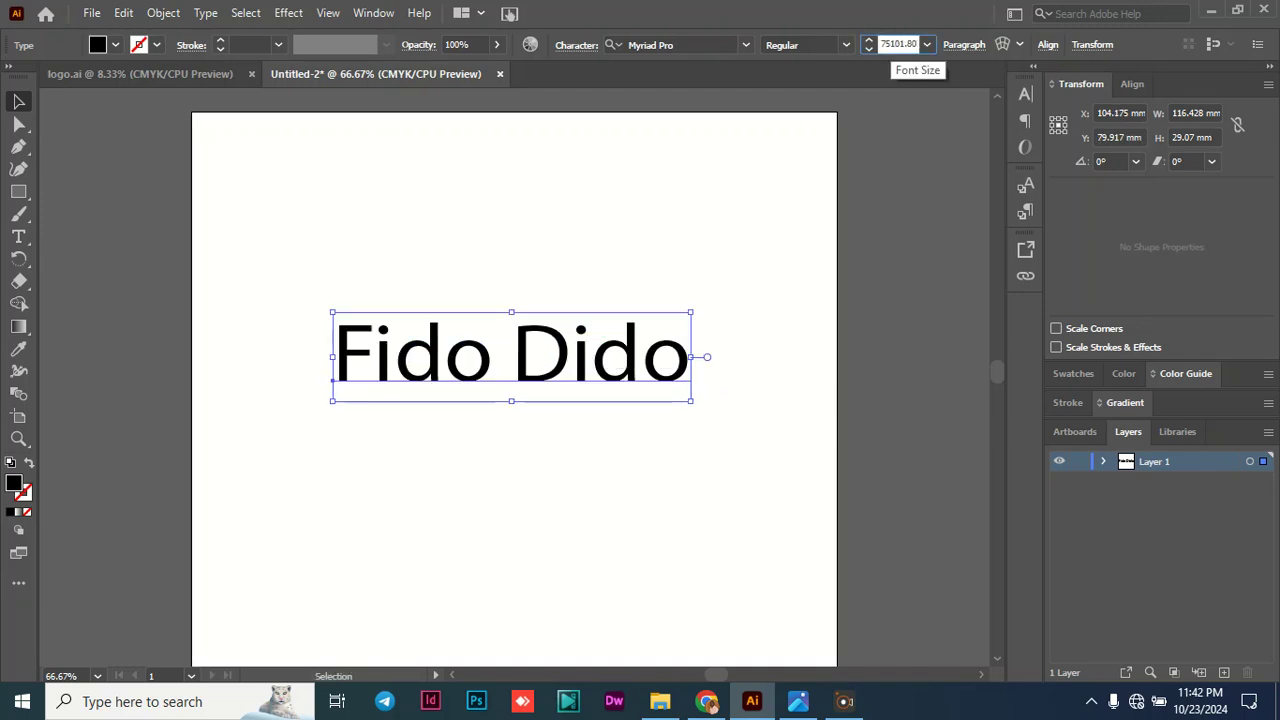
{"action": "key", "text": "Right"}
{"action": "key", "text": "Right"}
{"action": "key", "text": "Right"}
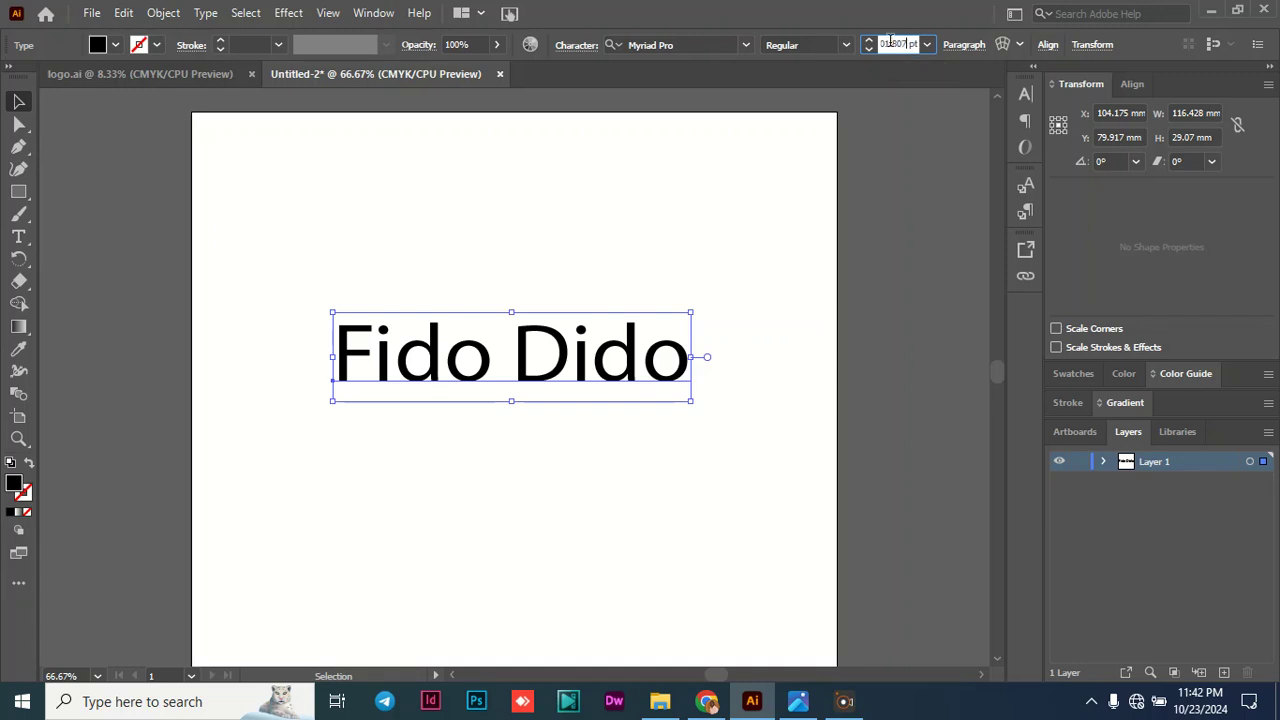
{"action": "key", "text": "BackSpace"}
{"action": "key", "text": "BackSpace"}
{"action": "key", "text": "BackSpace"}
{"action": "key", "text": "BackSpace"}
{"action": "key", "text": "BackSpace"}
{"action": "key", "text": "BackSpace"}
{"action": "key", "text": "BackSpace"}
{"action": "key", "text": "BackSpace"}
{"action": "key", "text": "BackSpace"}
{"action": "type", "text": "101.037"}
{"action": "key", "text": "Return"}
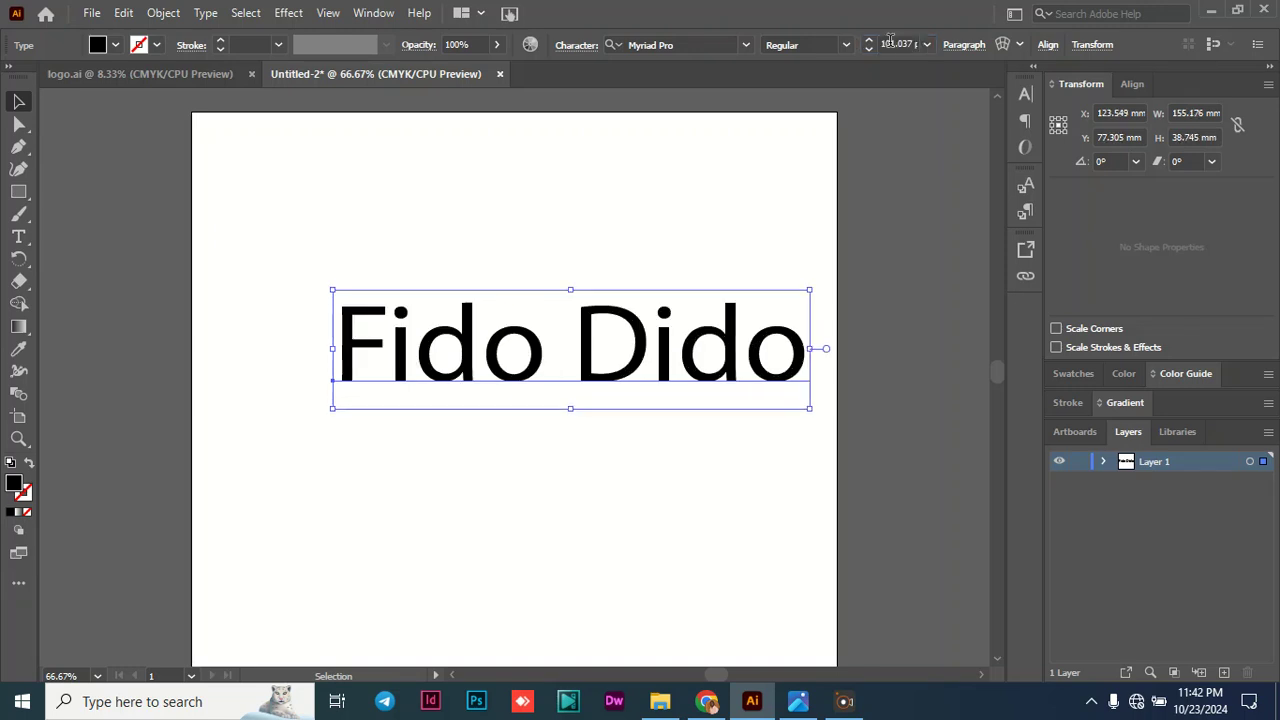
{"action": "left_click_drag", "start_coordinate": [710, 352], "coordinate": [665, 366]}
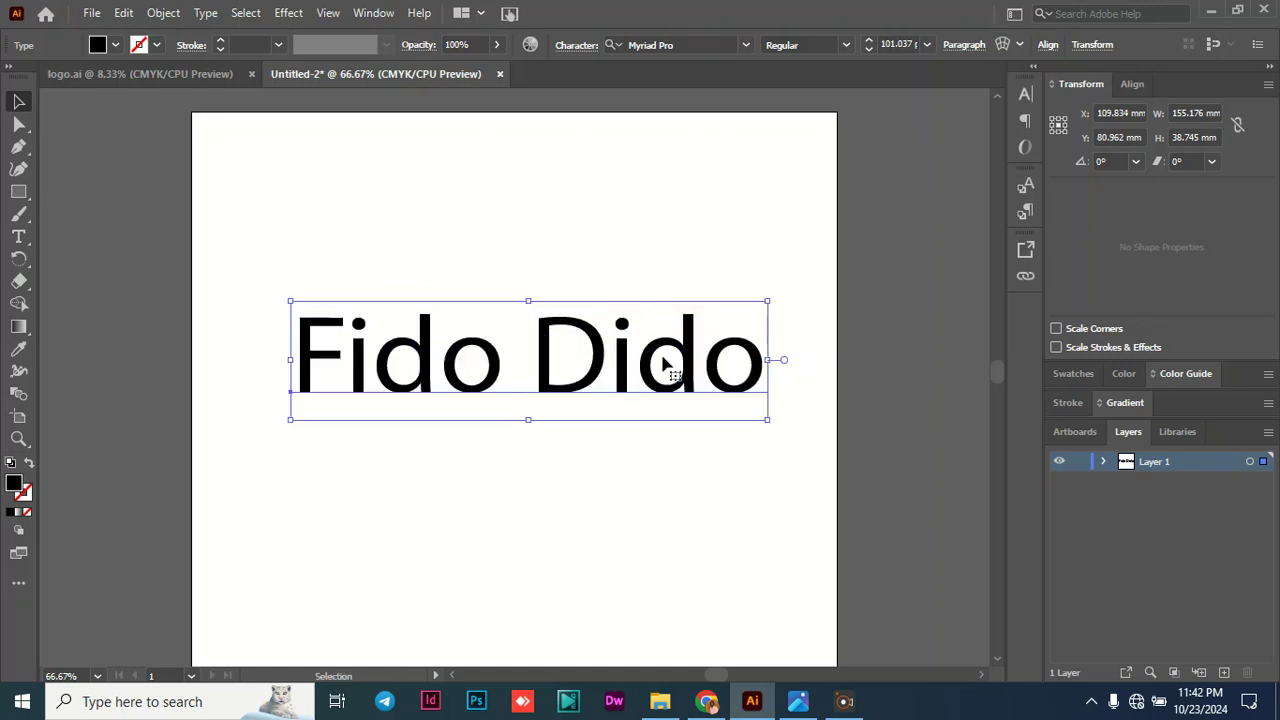
{"action": "mouse_move", "coordinate": [663, 363]}
{"action": "left_mouse_down"}
{"action": "mouse_move", "coordinate": [672, 358]}
{"action": "mouse_move", "coordinate": [655, 364]}
{"action": "left_mouse_up"}
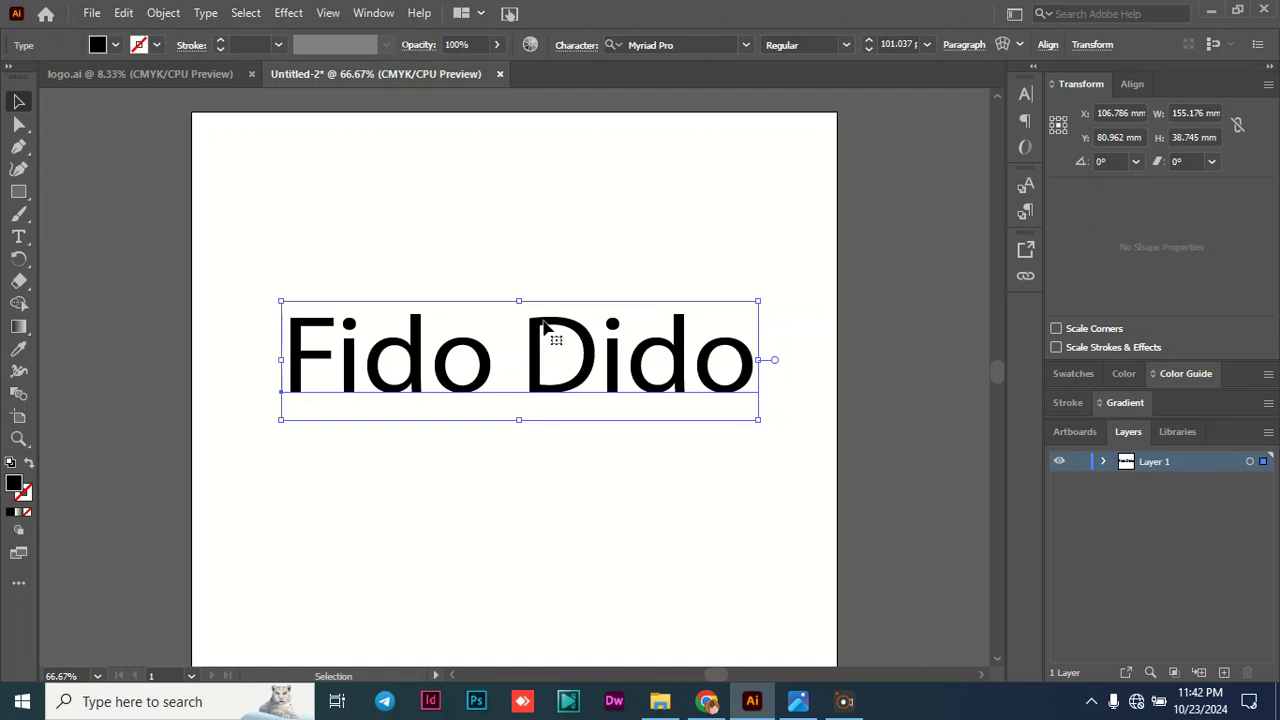
- Change the font of the whole "Fido Dido" text to KASTRIE Trial Regular
{"action": "key", "text": "t"}
{"action": "left_click", "coordinate": [548, 322]}
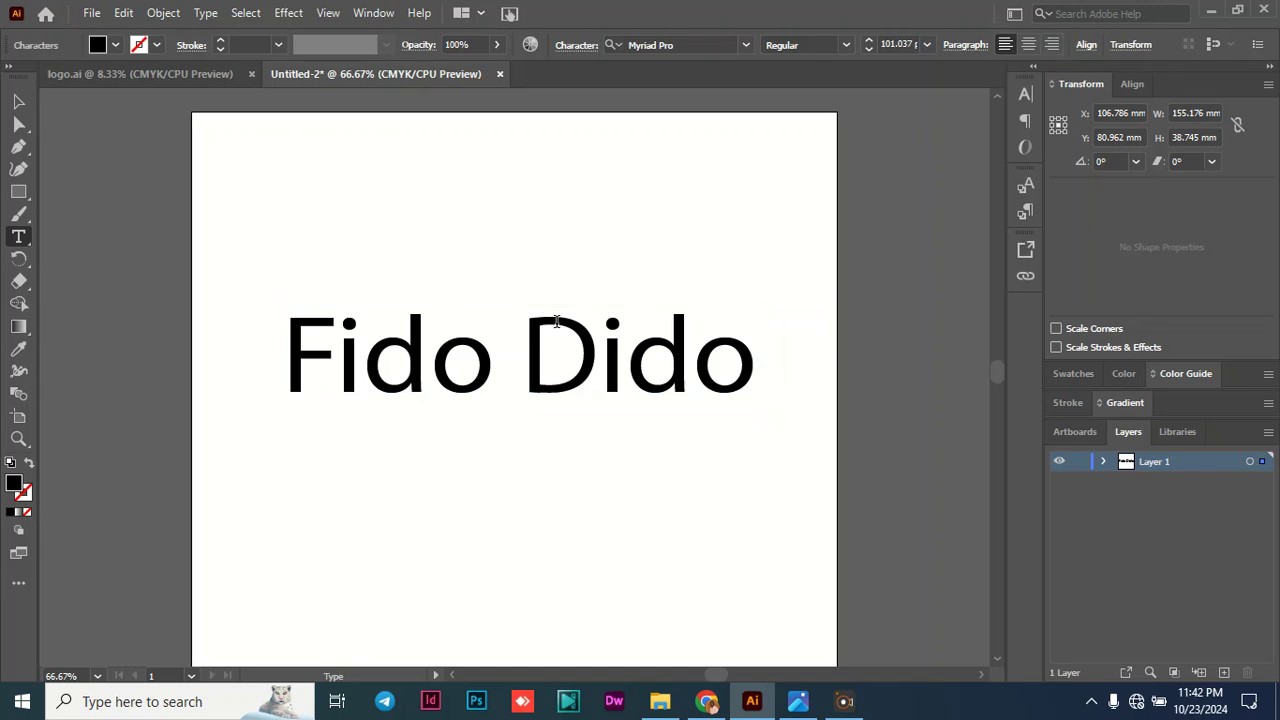
{"action": "double_click", "coordinate": [555, 320]}
{"action": "triple_click", "coordinate": [530, 318]}
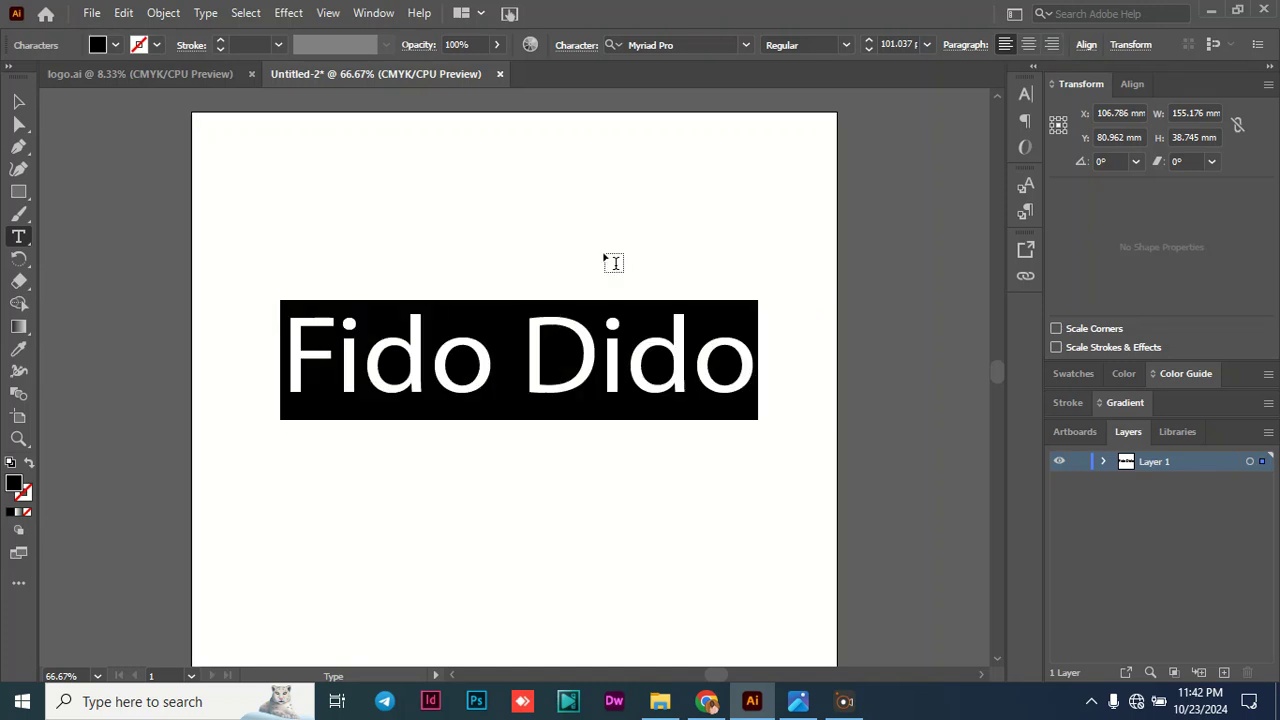
{"action": "left_click", "coordinate": [676, 40]}
{"action": "type", "text": "ka"}
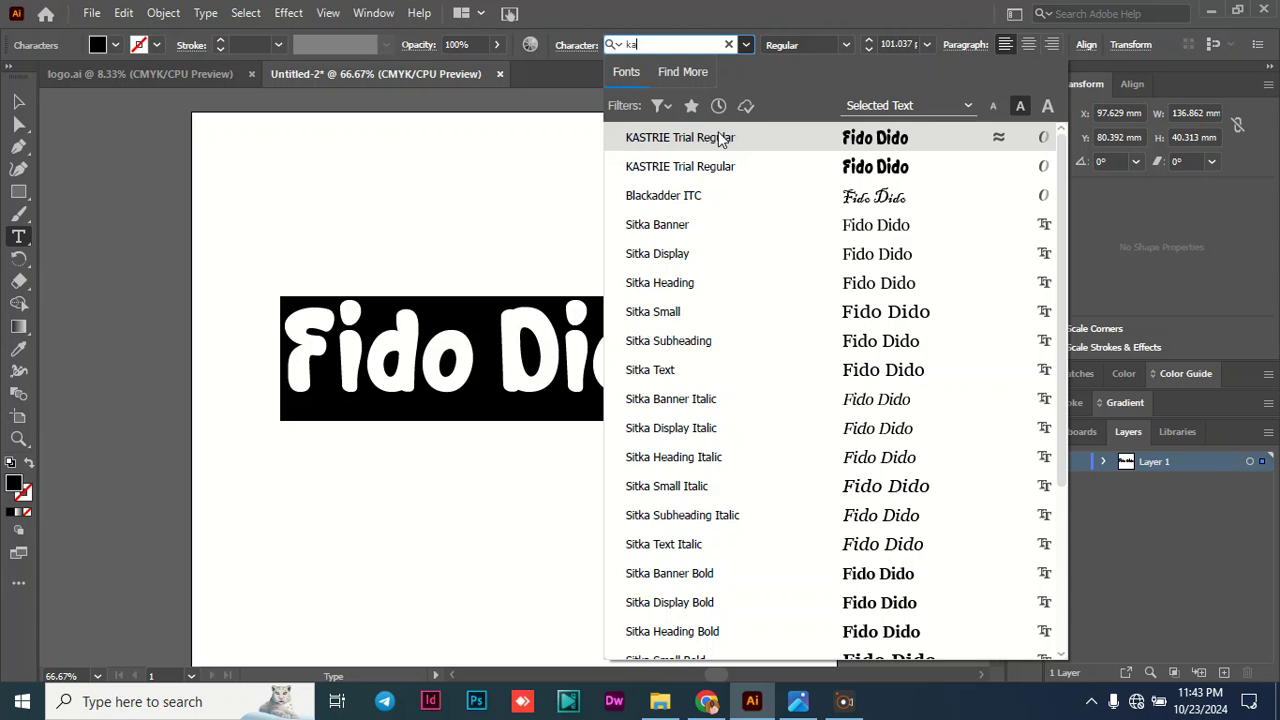
{"action": "left_click", "coordinate": [715, 140]}
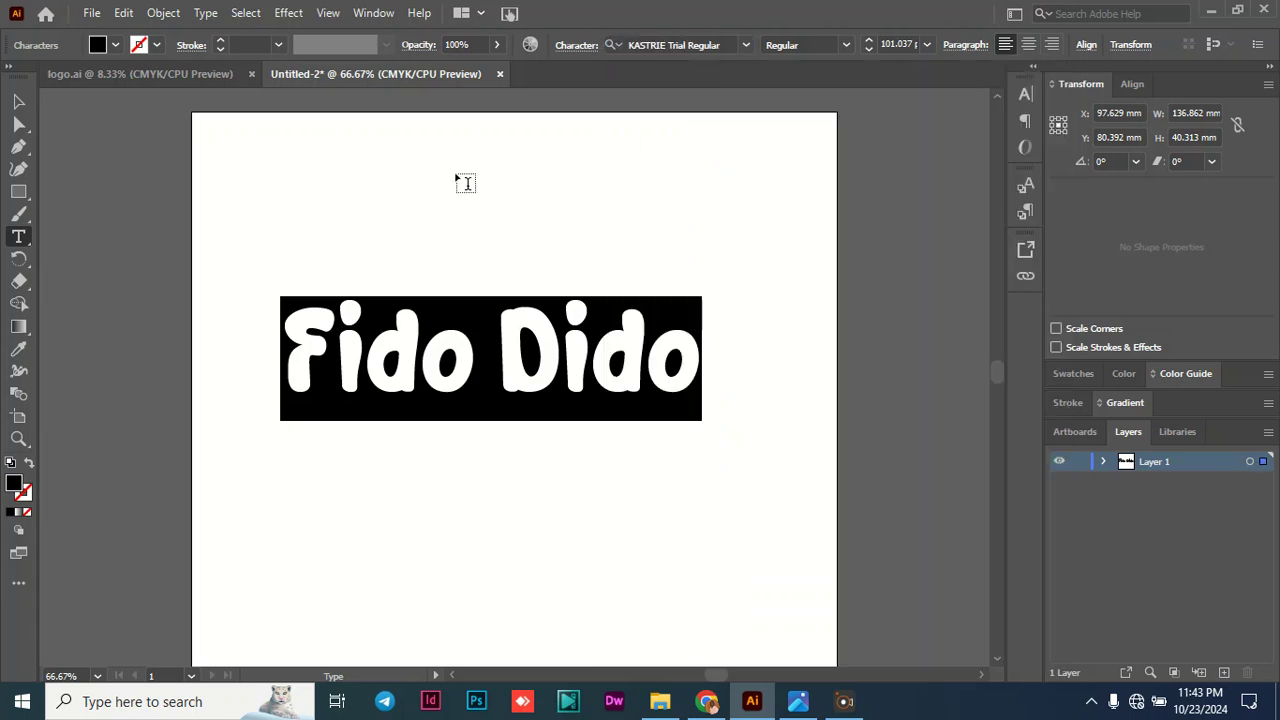
{"action": "left_click", "coordinate": [18, 102]}
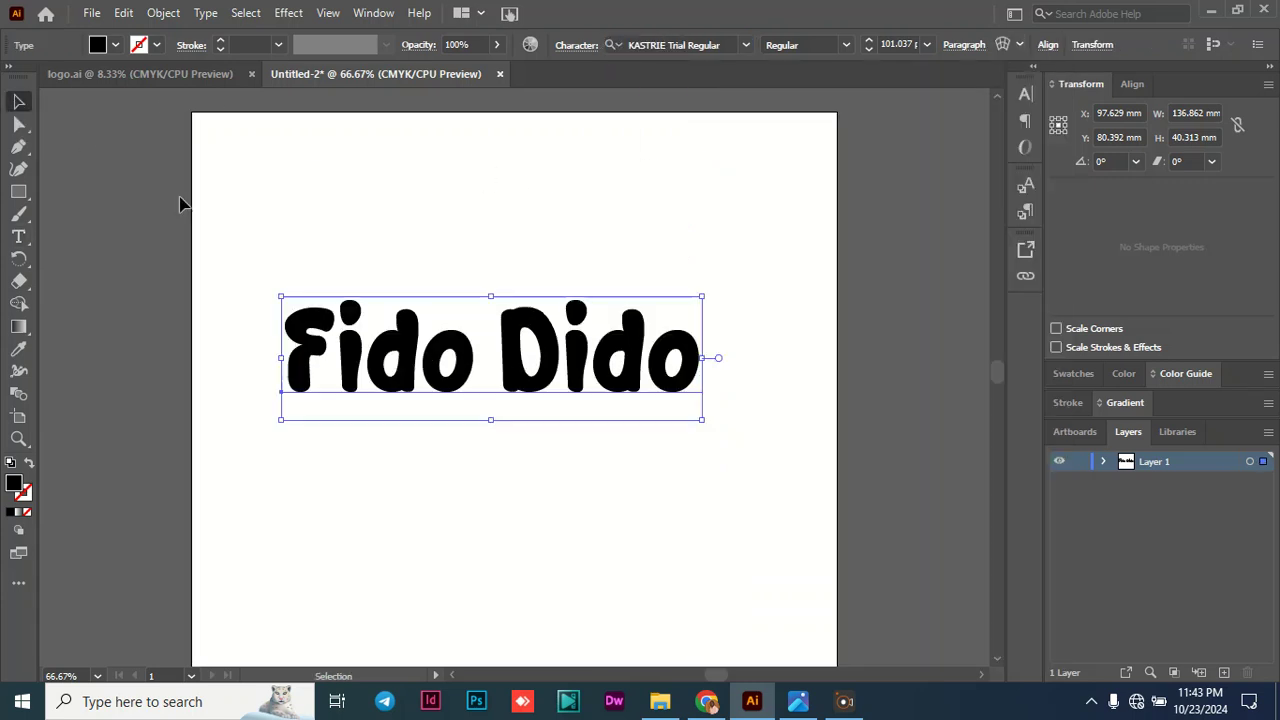
- Move the text slightly up and towards the page centre, and fill it with the orange swatch C=0 M=50 Y=100 K=0
{"action": "left_click_drag", "start_coordinate": [622, 374], "coordinate": [625, 355]}
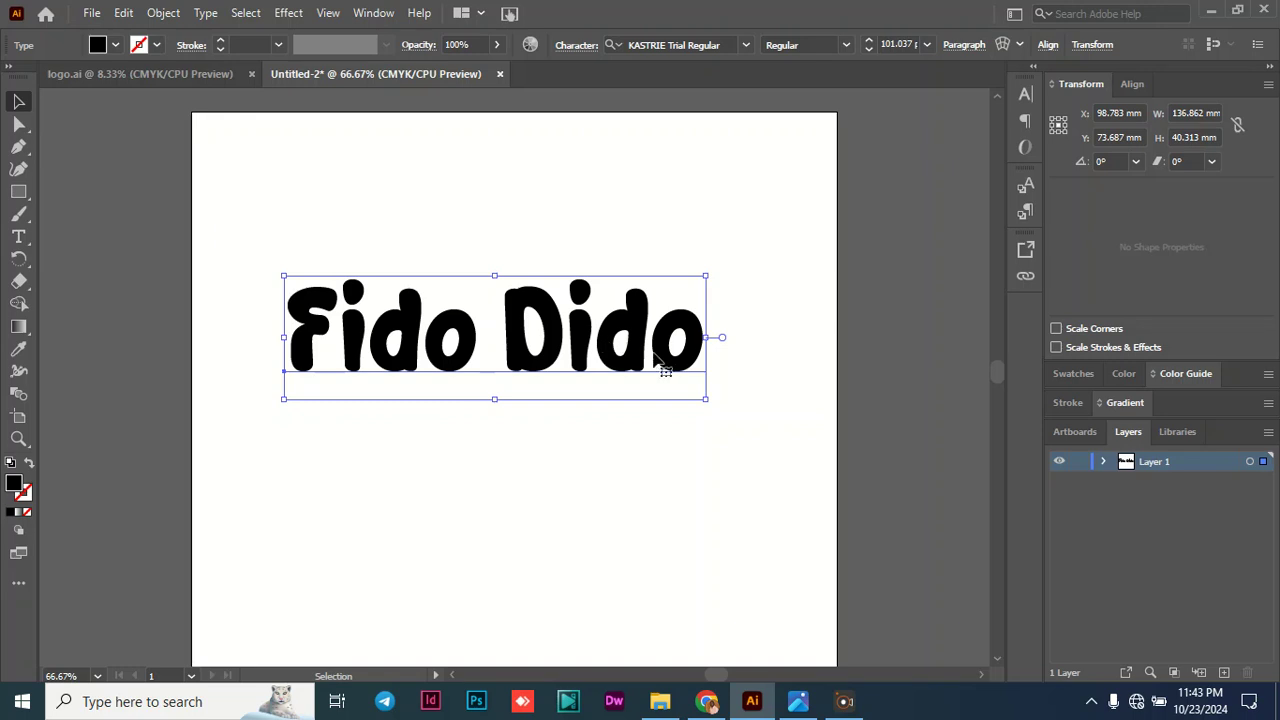
{"action": "mouse_move", "coordinate": [614, 340]}
{"action": "left_mouse_down"}
{"action": "mouse_move", "coordinate": [640, 340]}
{"action": "mouse_move", "coordinate": [622, 343]}
{"action": "left_mouse_up"}
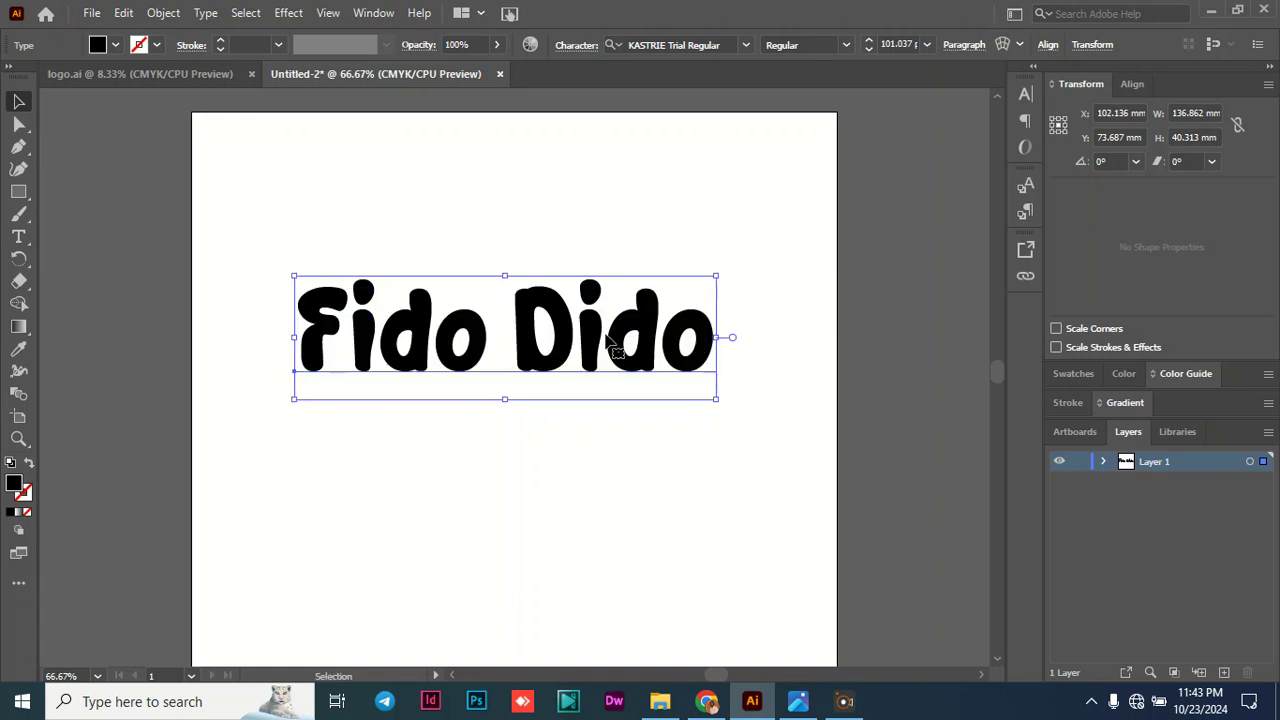
{"action": "left_click", "coordinate": [115, 48]}
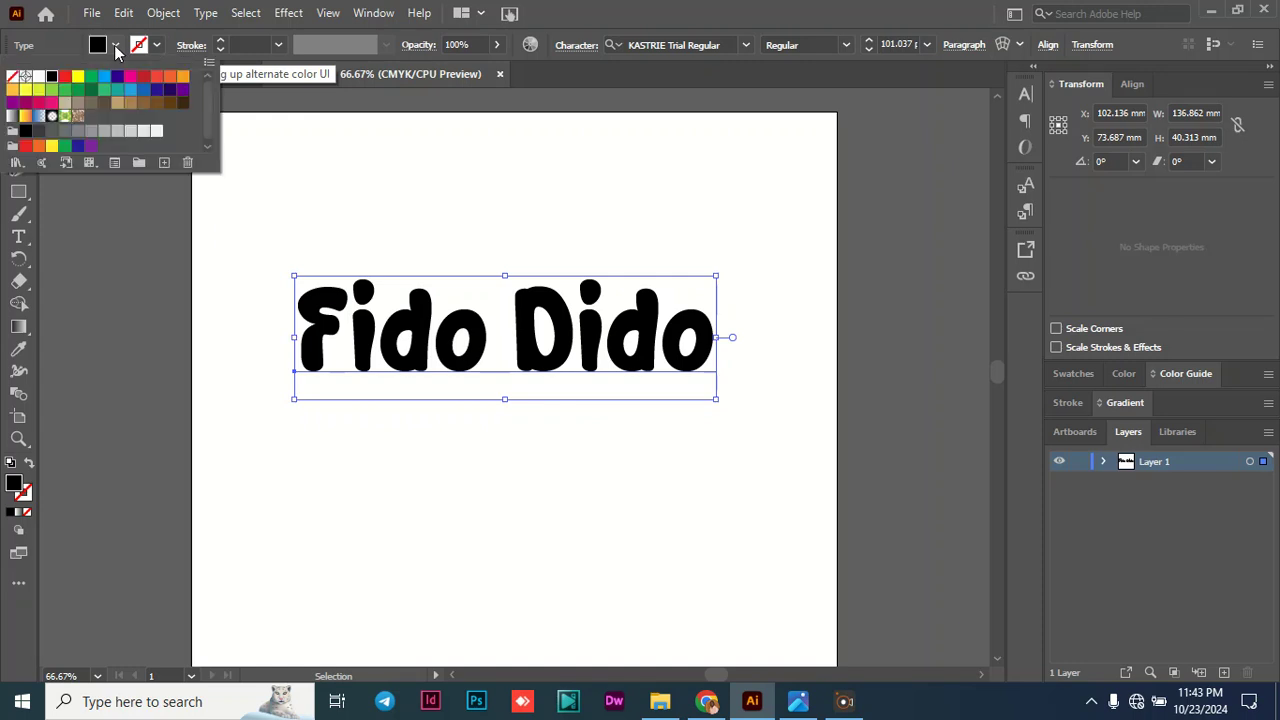
{"action": "left_click", "coordinate": [182, 79]}
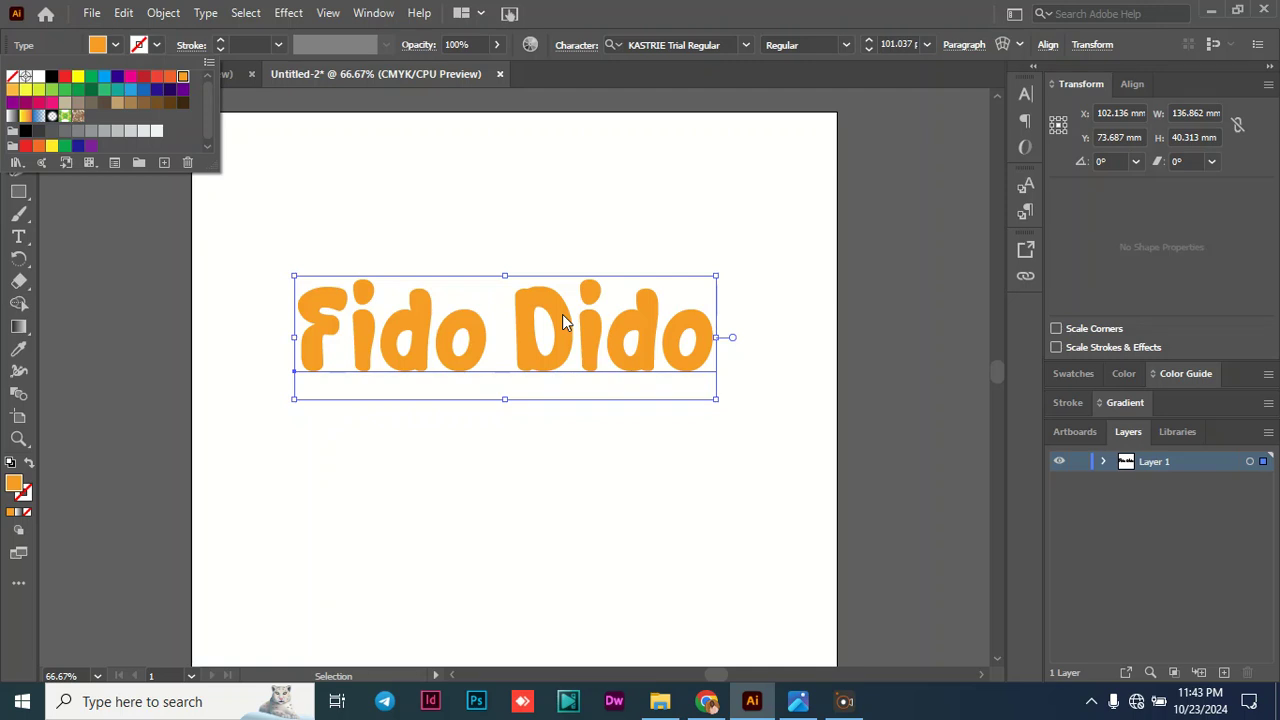
{"action": "left_click", "coordinate": [117, 52]}
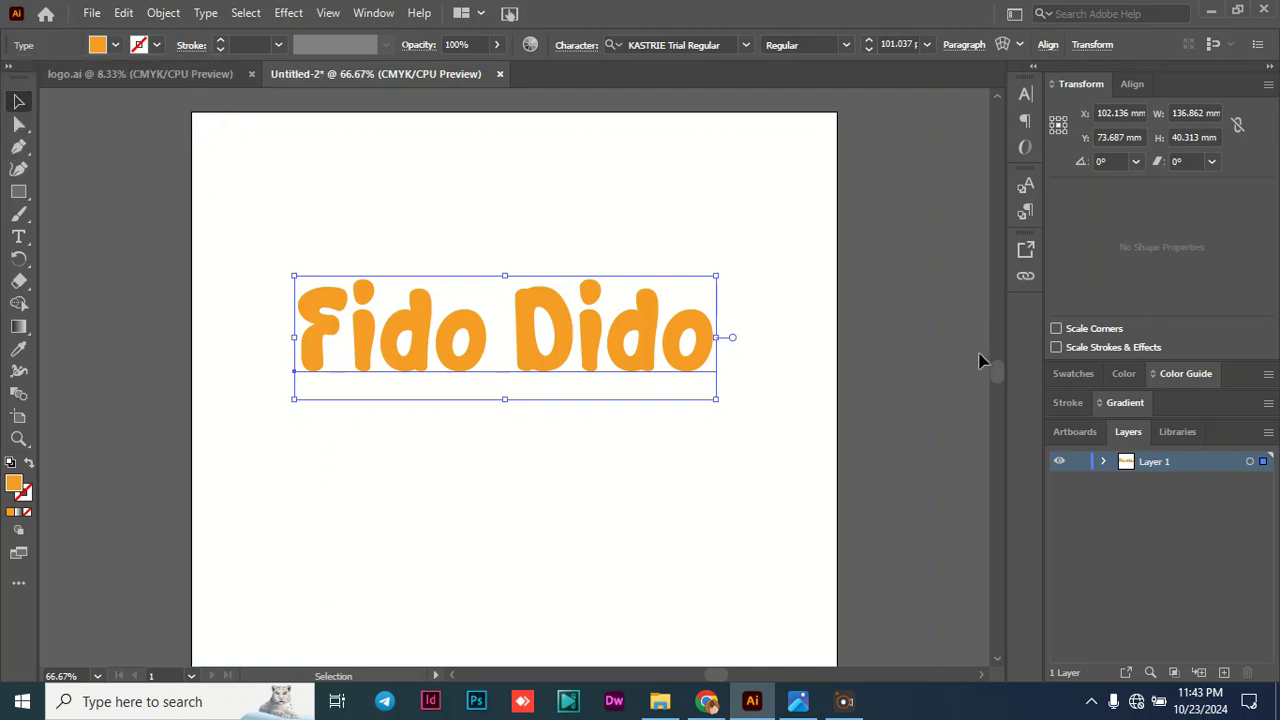
- Paste a copy of the orange "Fido Dido" text and place it directly below the original
{"action": "scroll", "coordinate": [996, 370], "scroll_direction": "down", "scroll_amount": 3}
{"action": "scroll", "coordinate": [998, 369], "scroll_direction": "up", "scroll_amount": 4}
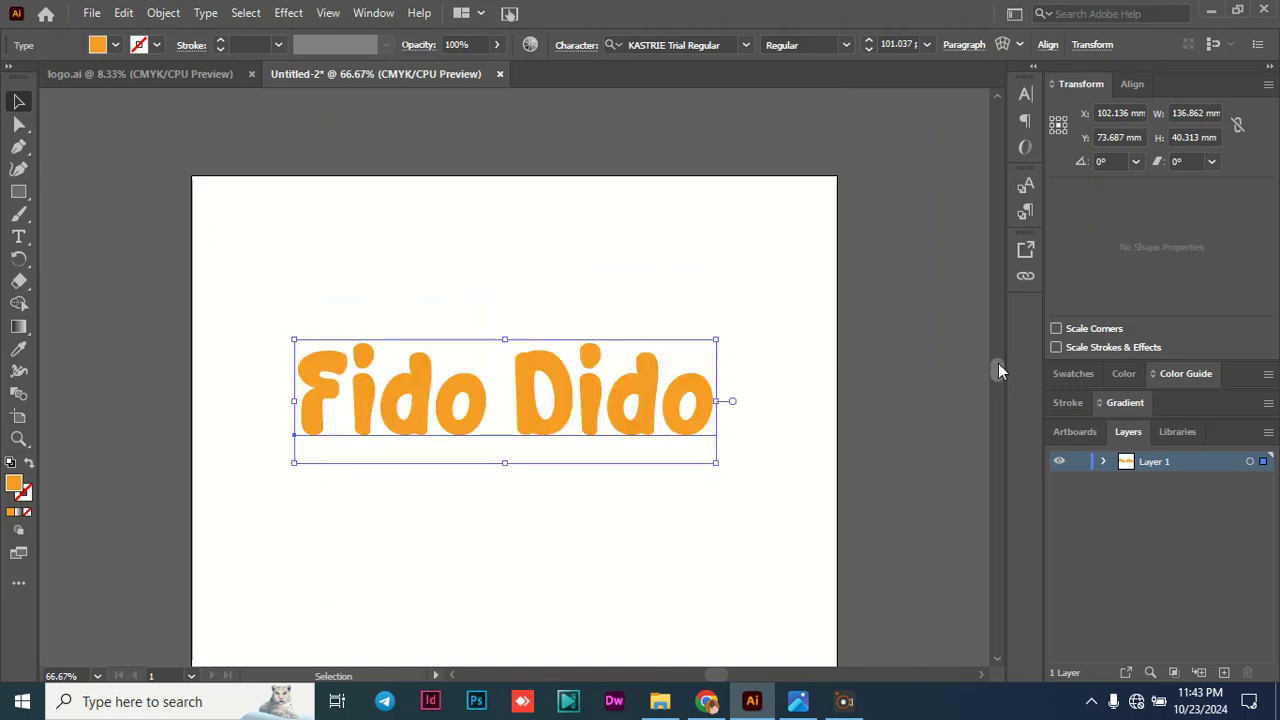
{"action": "scroll", "coordinate": [998, 370], "scroll_direction": "down", "scroll_amount": 2}
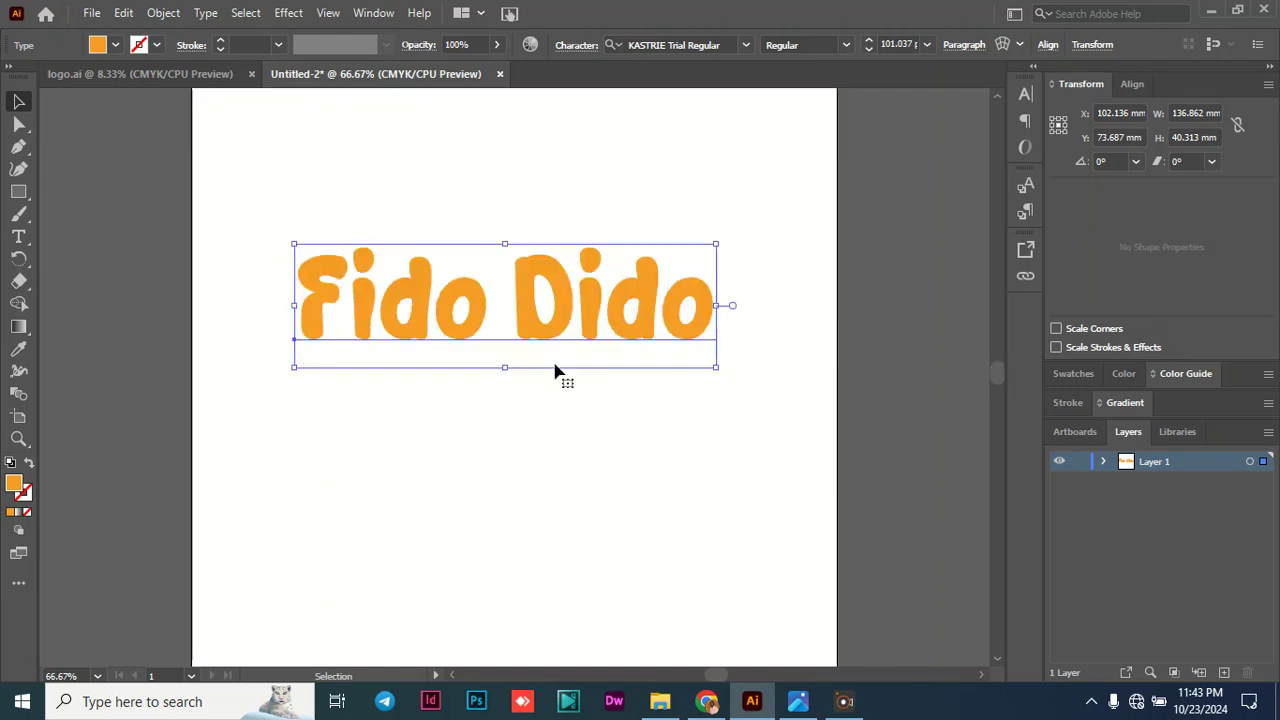
{"action": "key", "text": "a"}
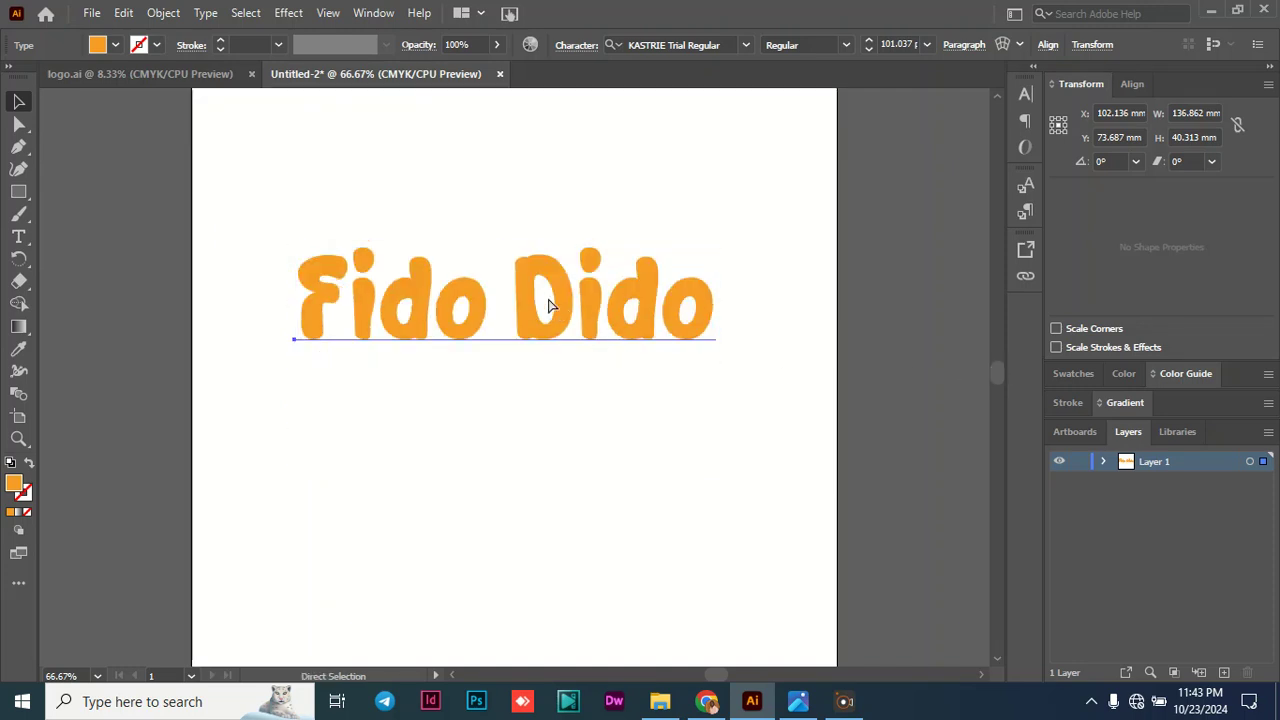
{"action": "key", "text": "v"}
{"action": "key", "text": "ctrl+v"}
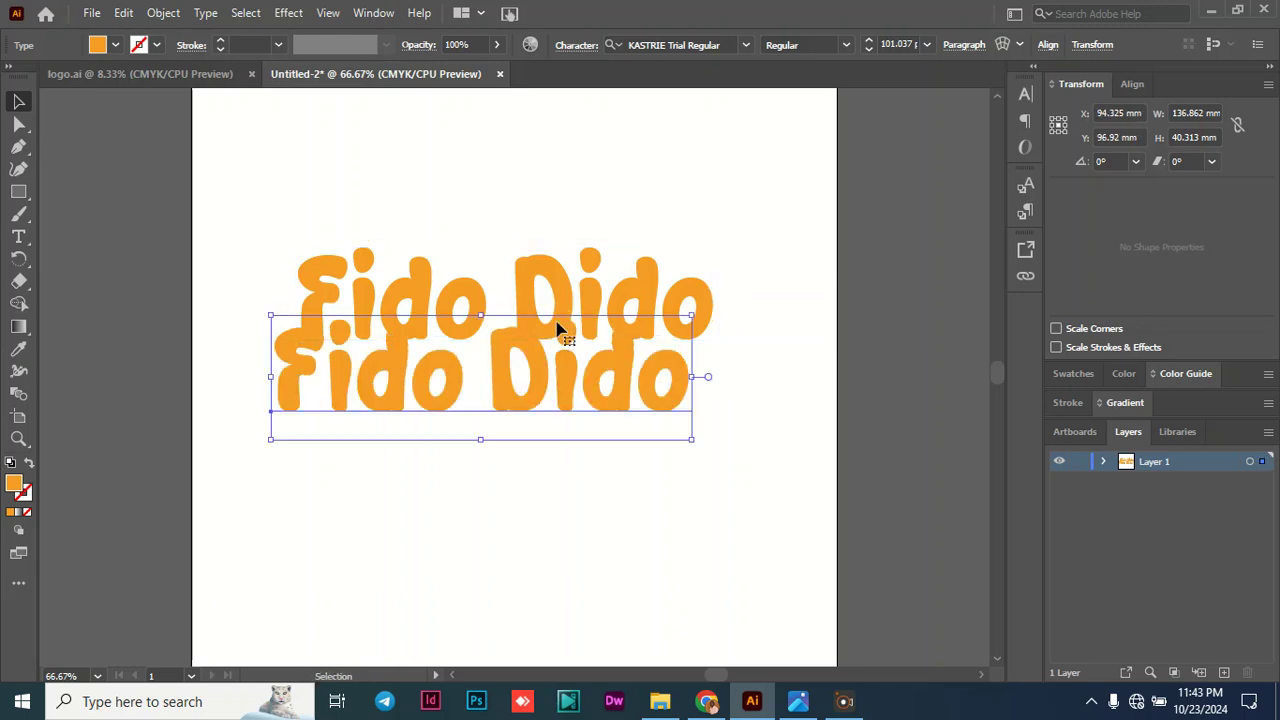
{"action": "left_click_drag", "start_coordinate": [545, 362], "coordinate": [561, 390]}
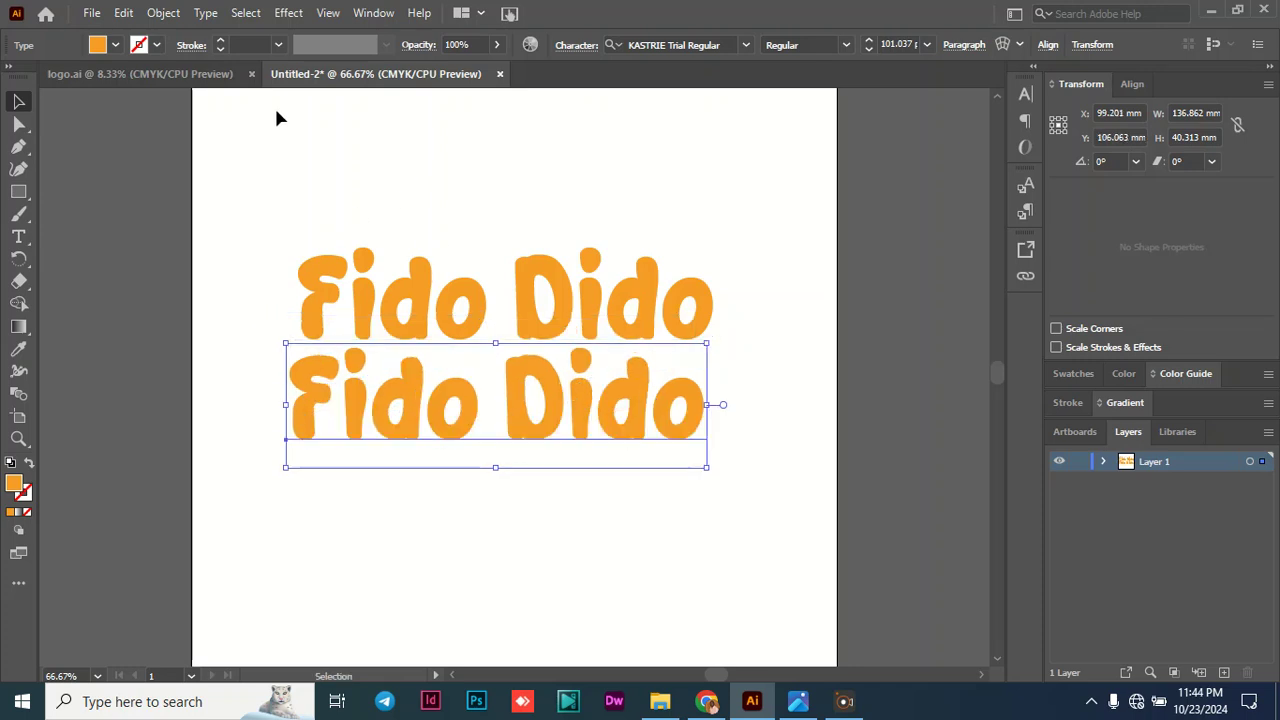
- Remove the fill from the lower "Fido Dido" copy and give it a white stroke
{"action": "left_click", "coordinate": [117, 47]}
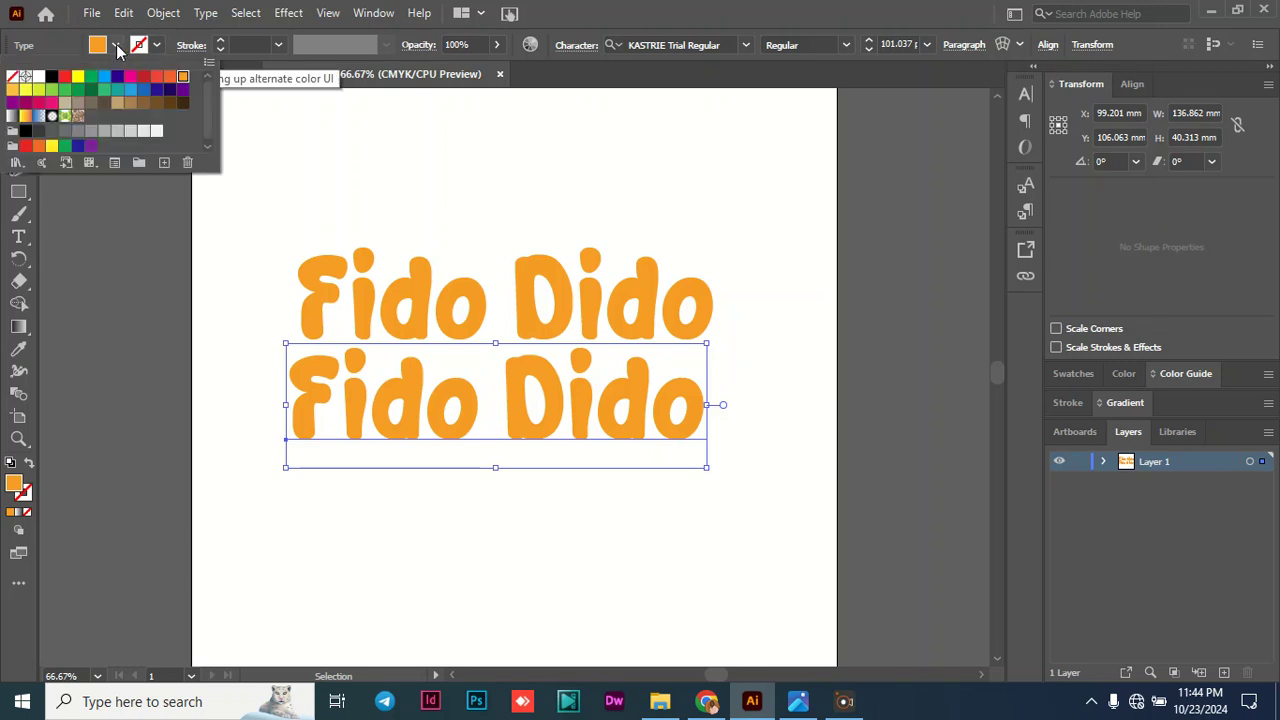
{"action": "left_click", "coordinate": [14, 80]}
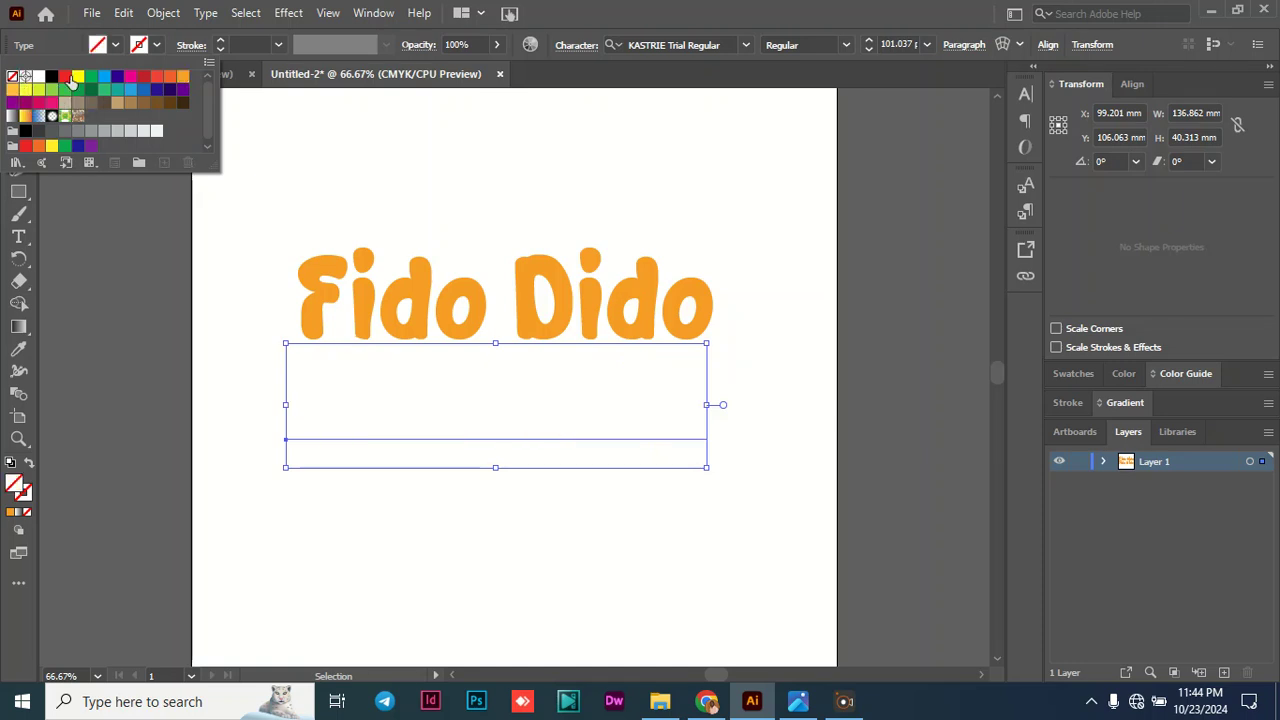
{"action": "left_click", "coordinate": [157, 47]}
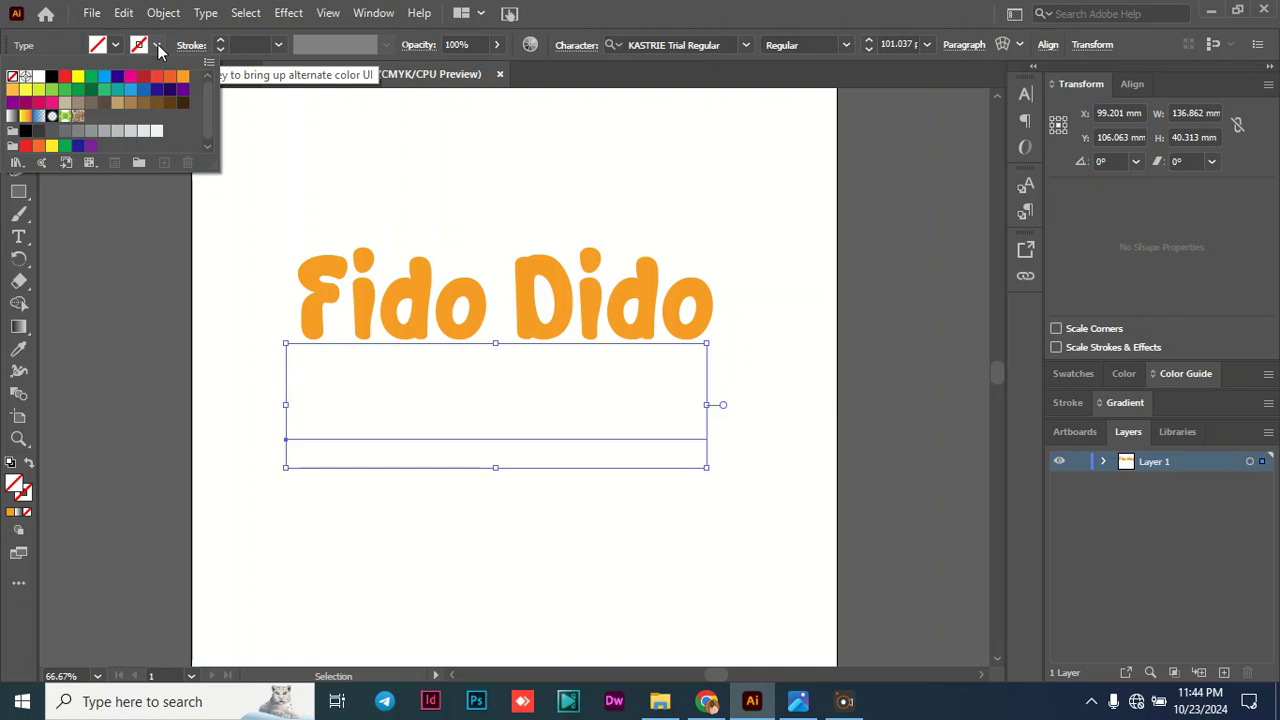
{"action": "left_click", "coordinate": [38, 76]}
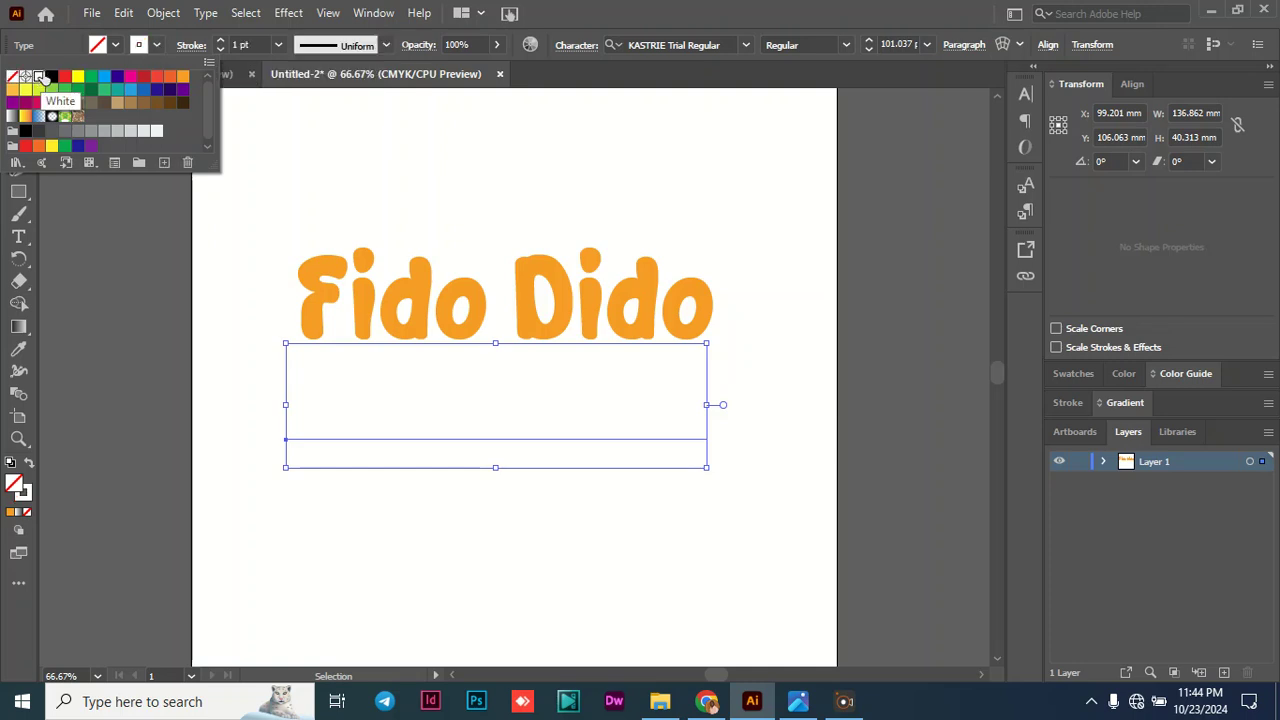
- Set the lower "Fido Dido" copy's stroke weight to 47 pt
{"action": "left_click", "coordinate": [234, 46]}
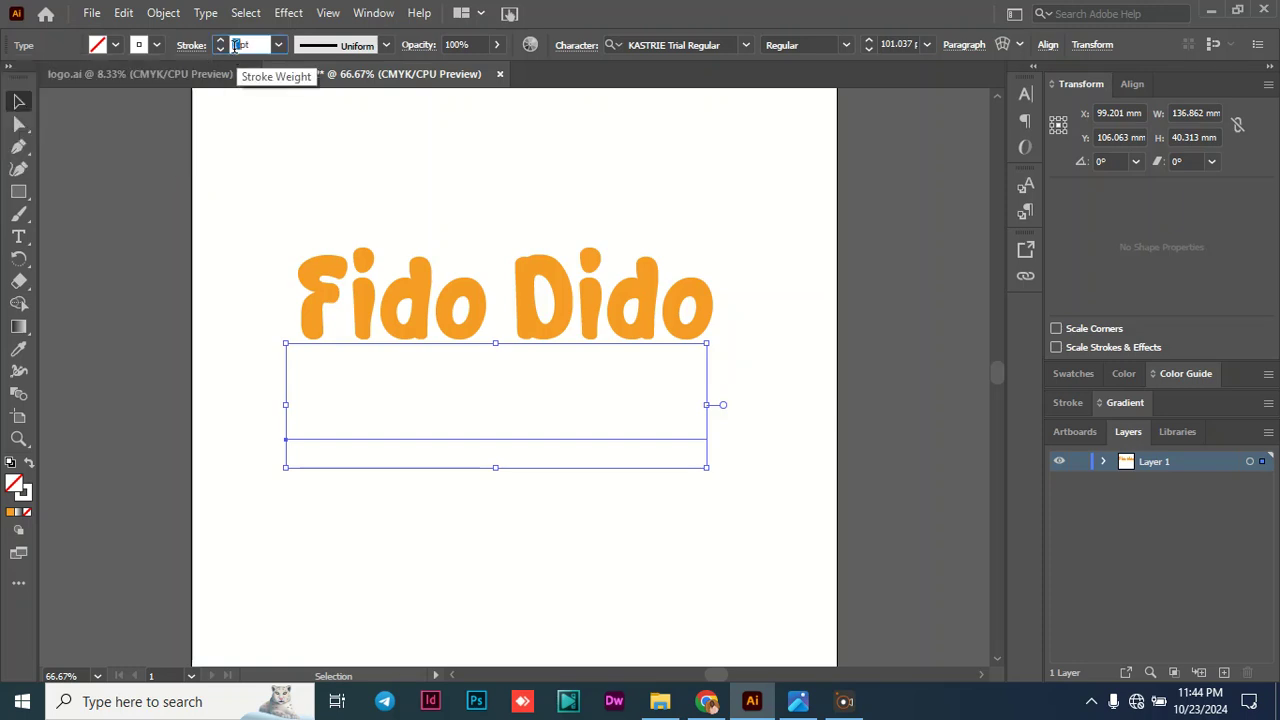
{"action": "type", "text": "47"}
{"action": "key", "text": "Return"}
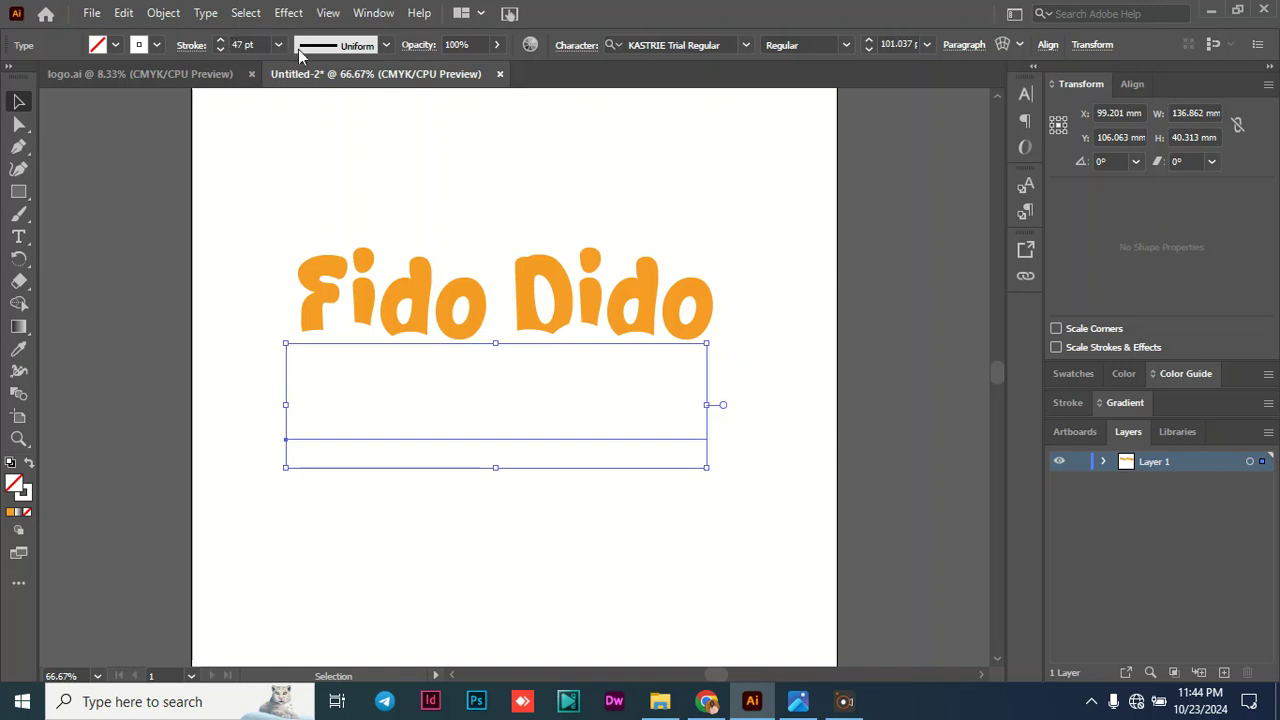
- Place the white-stroked copy over the orange "Fido Dido" text and move it beneath that text in the stacking order
{"action": "left_click_drag", "start_coordinate": [514, 357], "coordinate": [514, 266]}
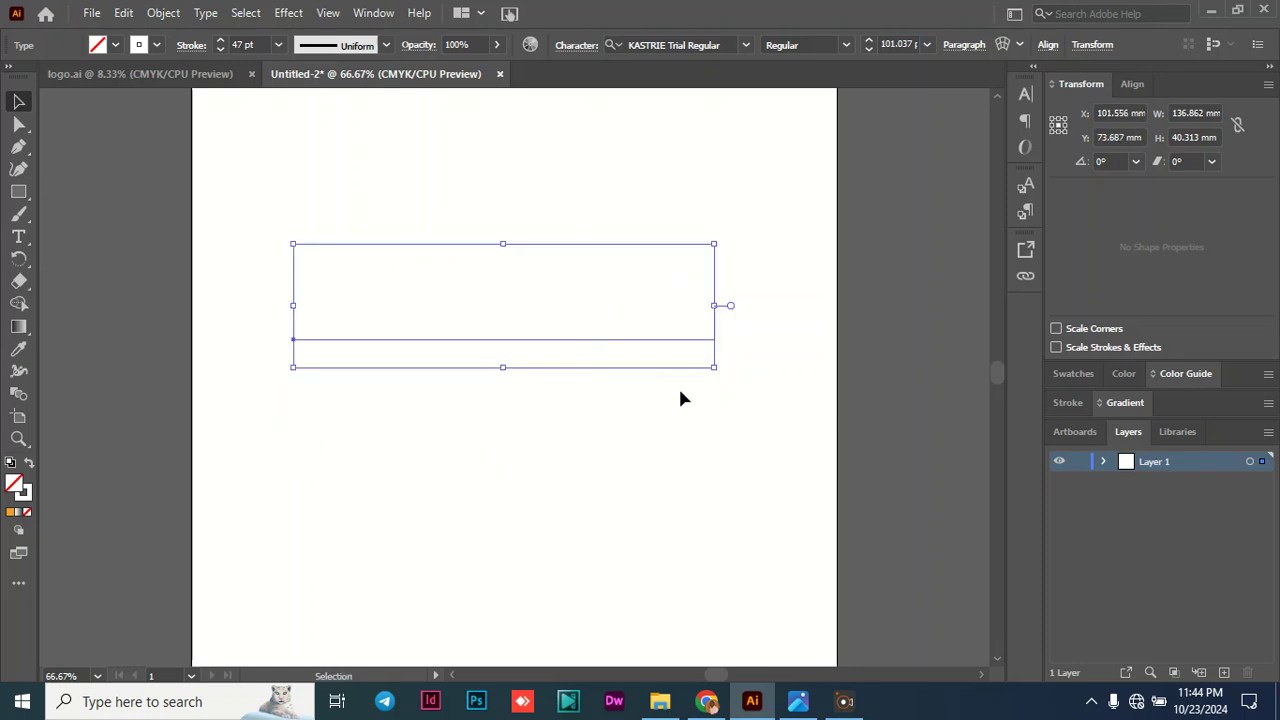
{"action": "left_click", "coordinate": [1104, 462]}
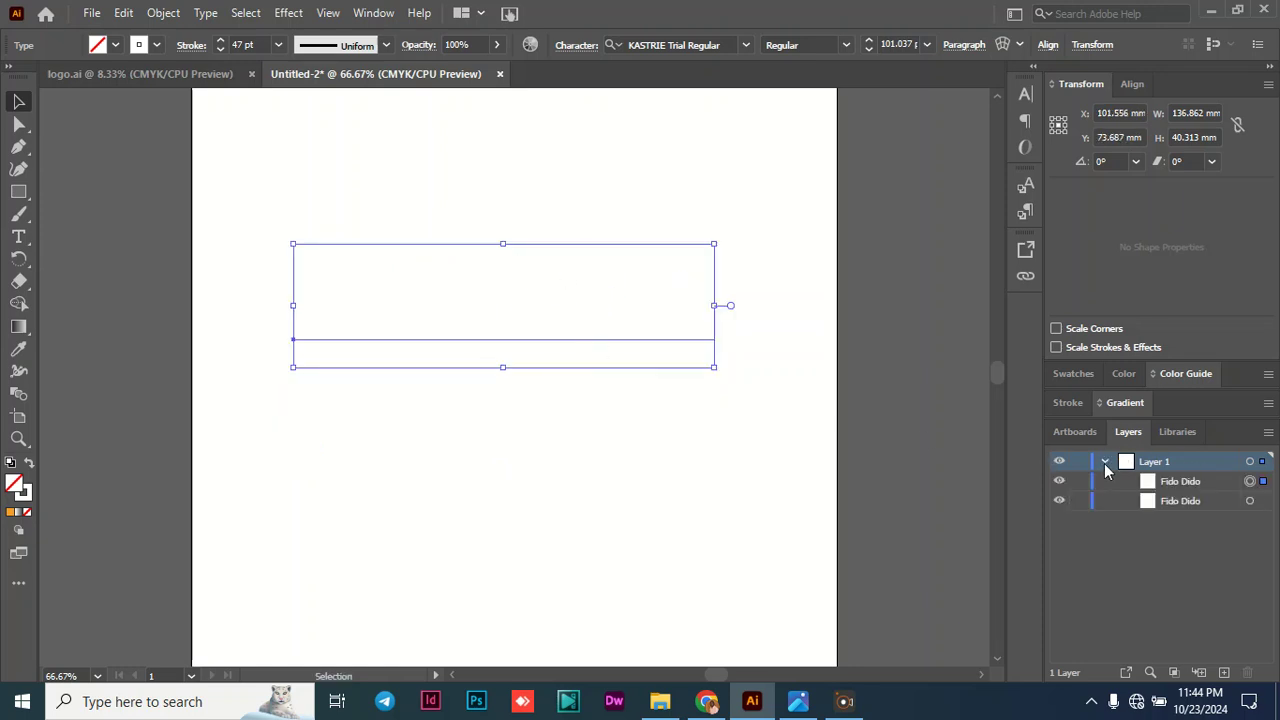
{"action": "left_click", "coordinate": [1200, 488]}
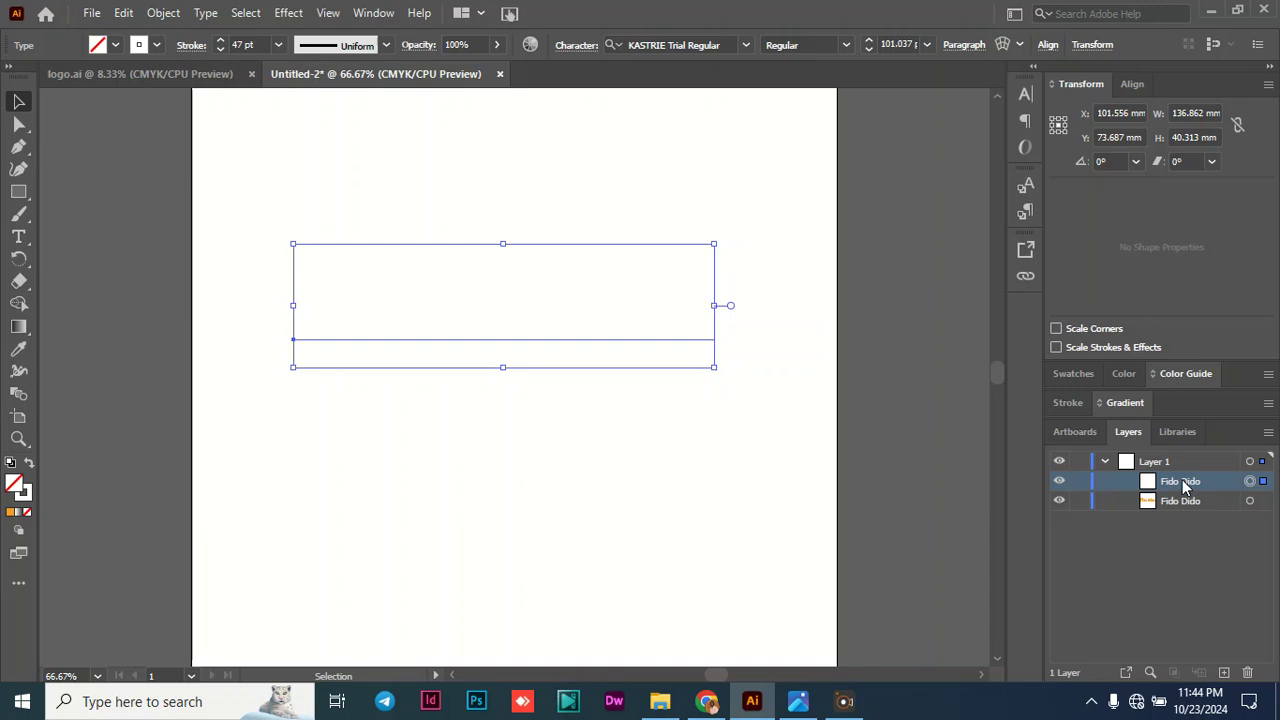
{"action": "left_click_drag", "start_coordinate": [1183, 482], "coordinate": [1182, 507]}
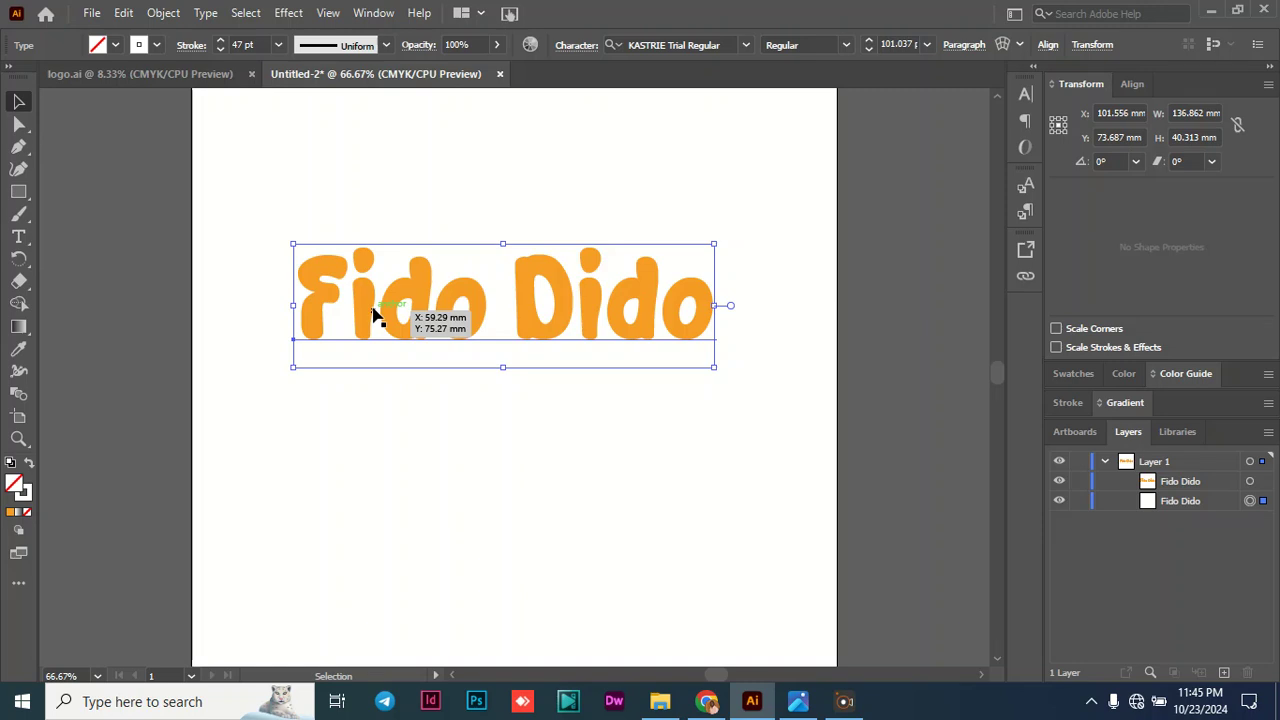
- Paste another copy of the white-stroked "Fido Dido" text and place it slightly below the orange lettering
{"action": "left_click", "coordinate": [1189, 500]}
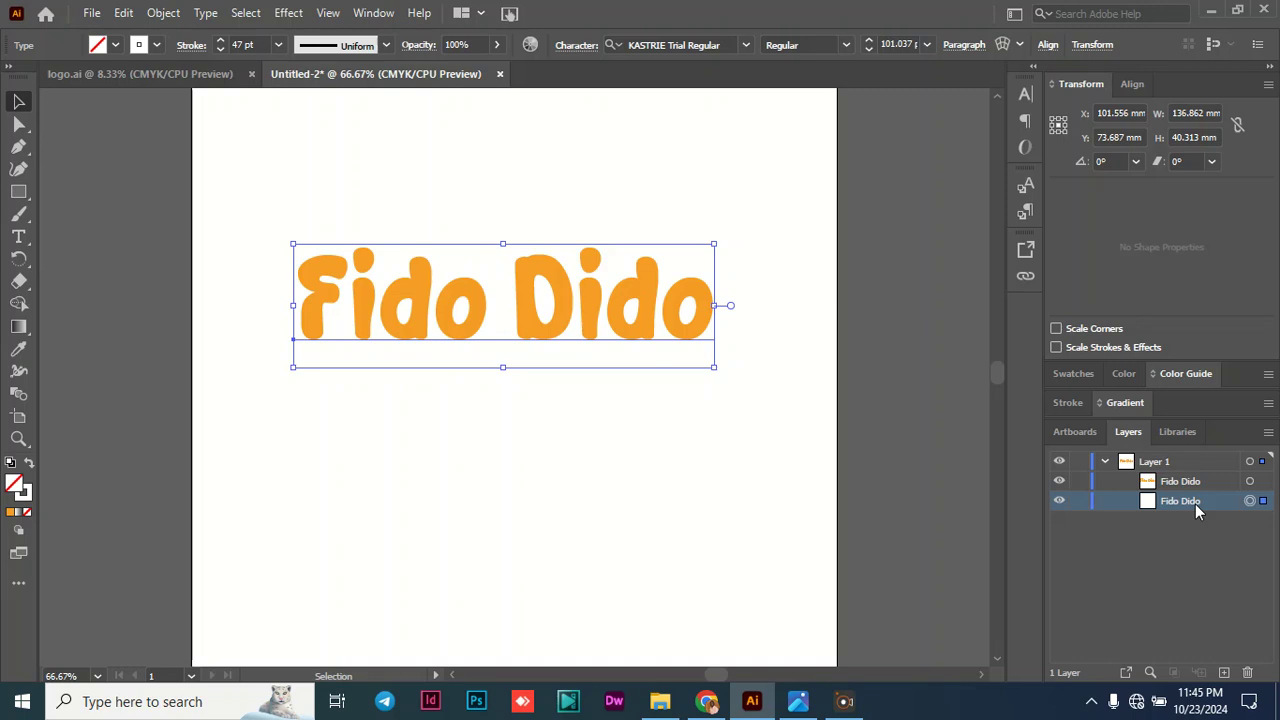
{"action": "key", "text": "ctrl+v"}
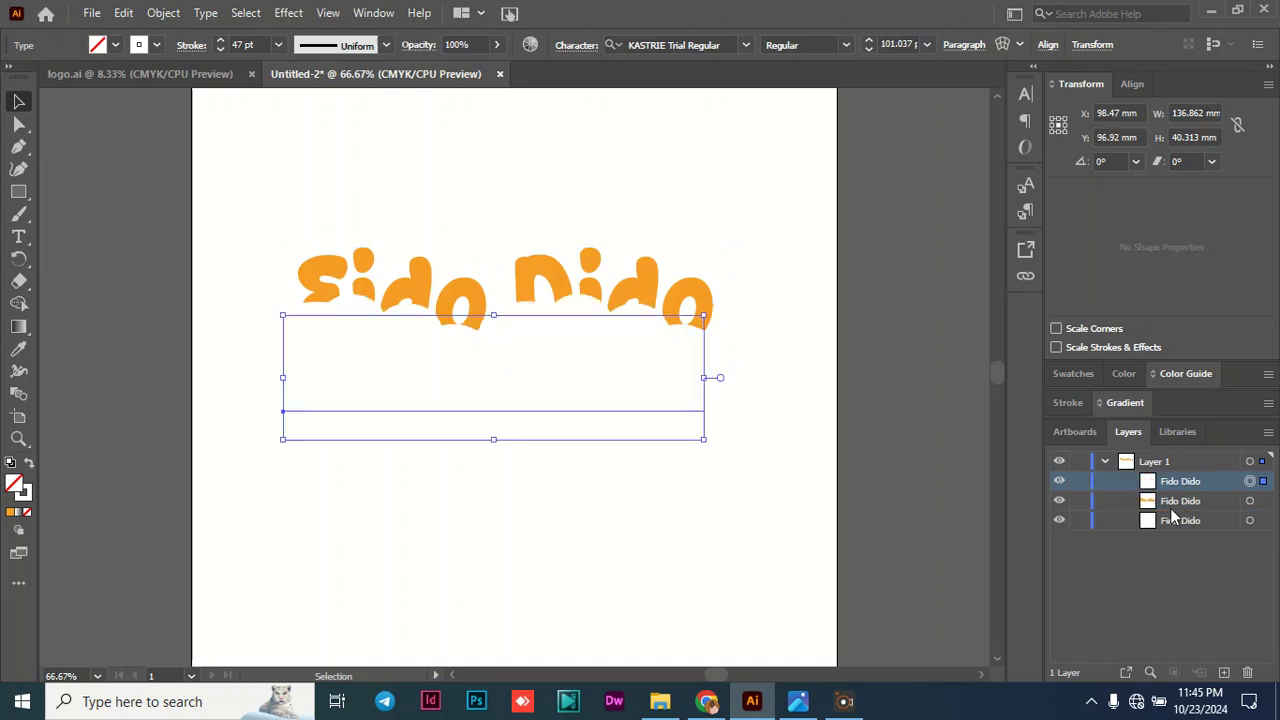
{"action": "left_click_drag", "start_coordinate": [659, 394], "coordinate": [656, 404]}
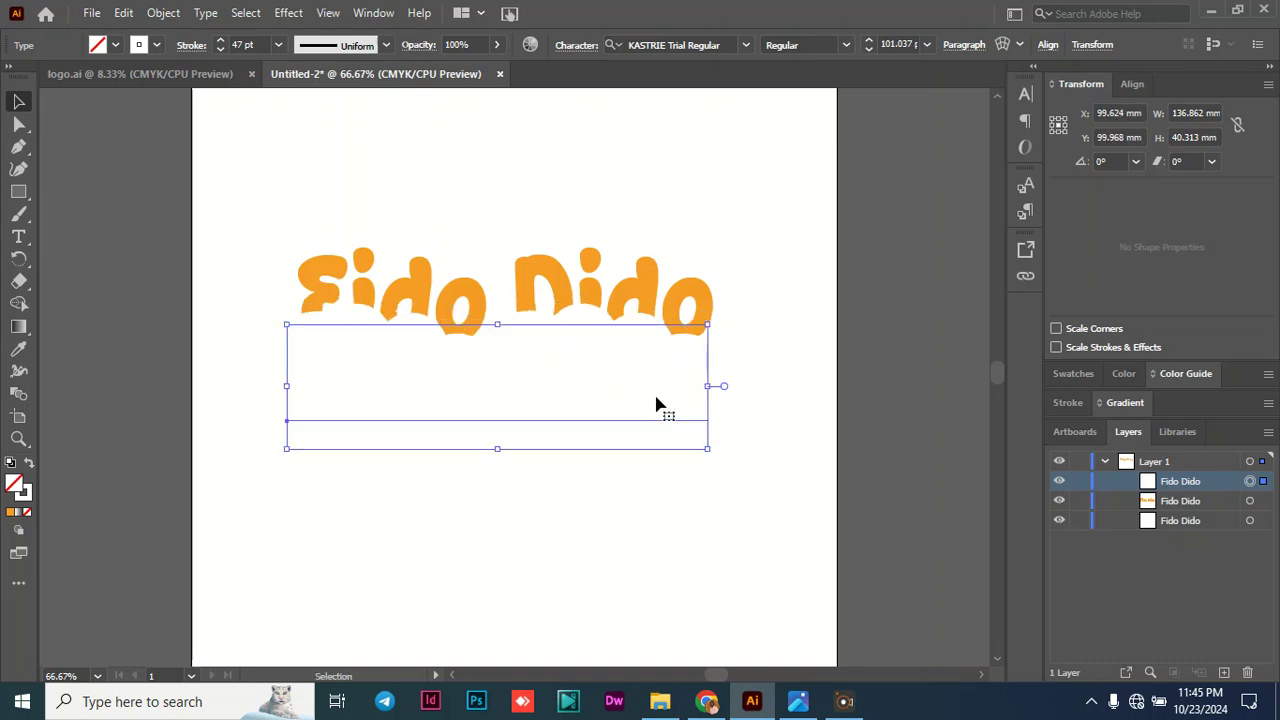
- Check the fidowhite.png reference image and give the new "Fido Dido" copy a 51 pt dark green stroke, C=90 M=30 Y=95 K=30
{"action": "left_click", "coordinate": [798, 701]}
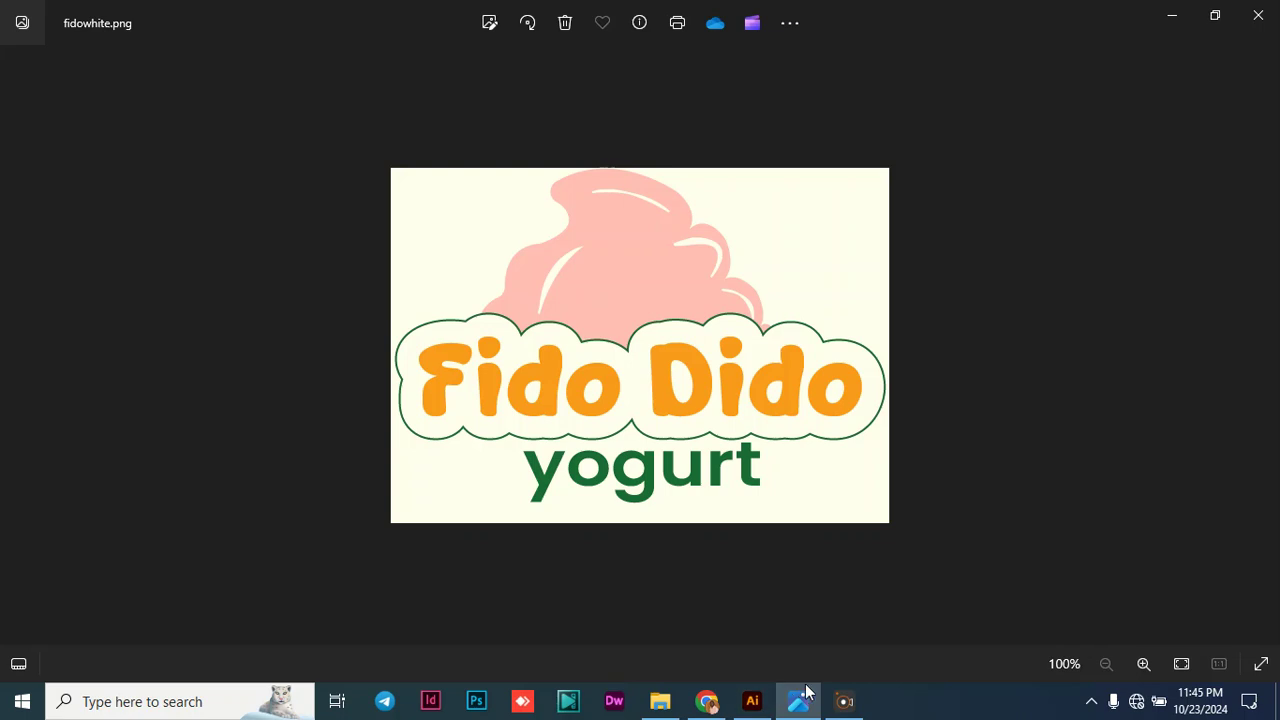
{"action": "left_click", "coordinate": [760, 706]}
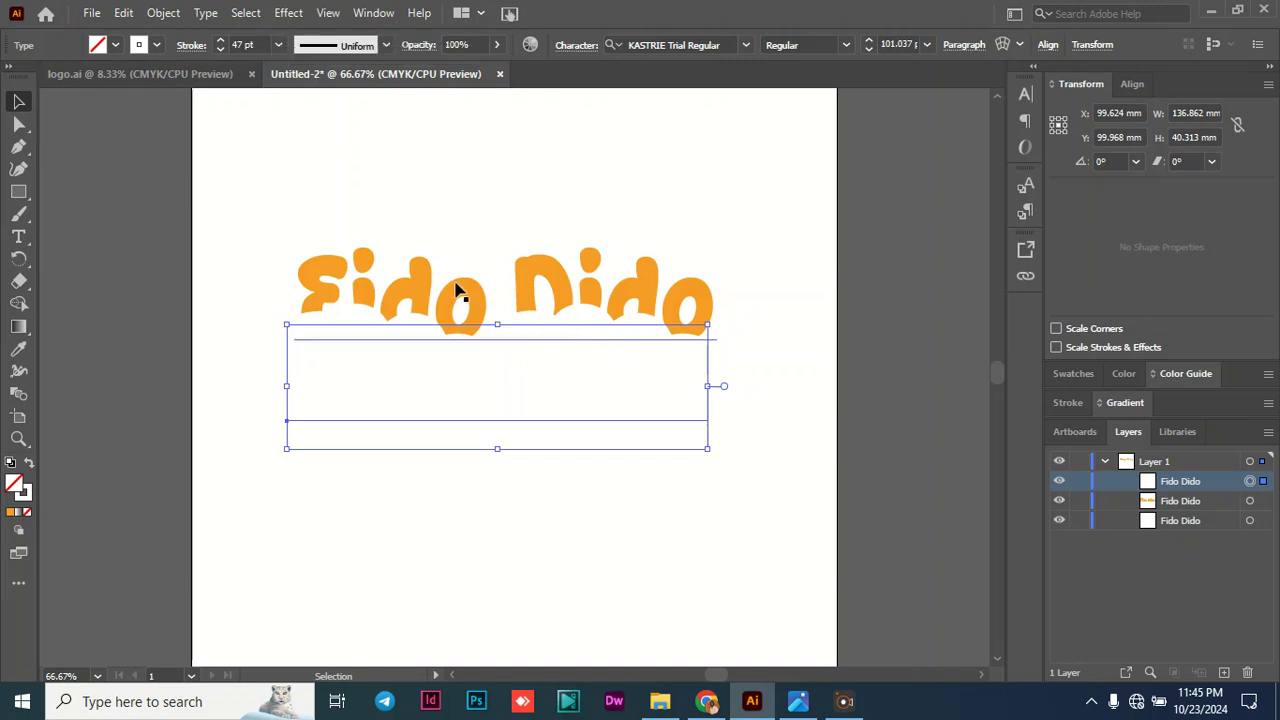
{"action": "left_click", "coordinate": [237, 44]}
{"action": "type", "text": "5"}
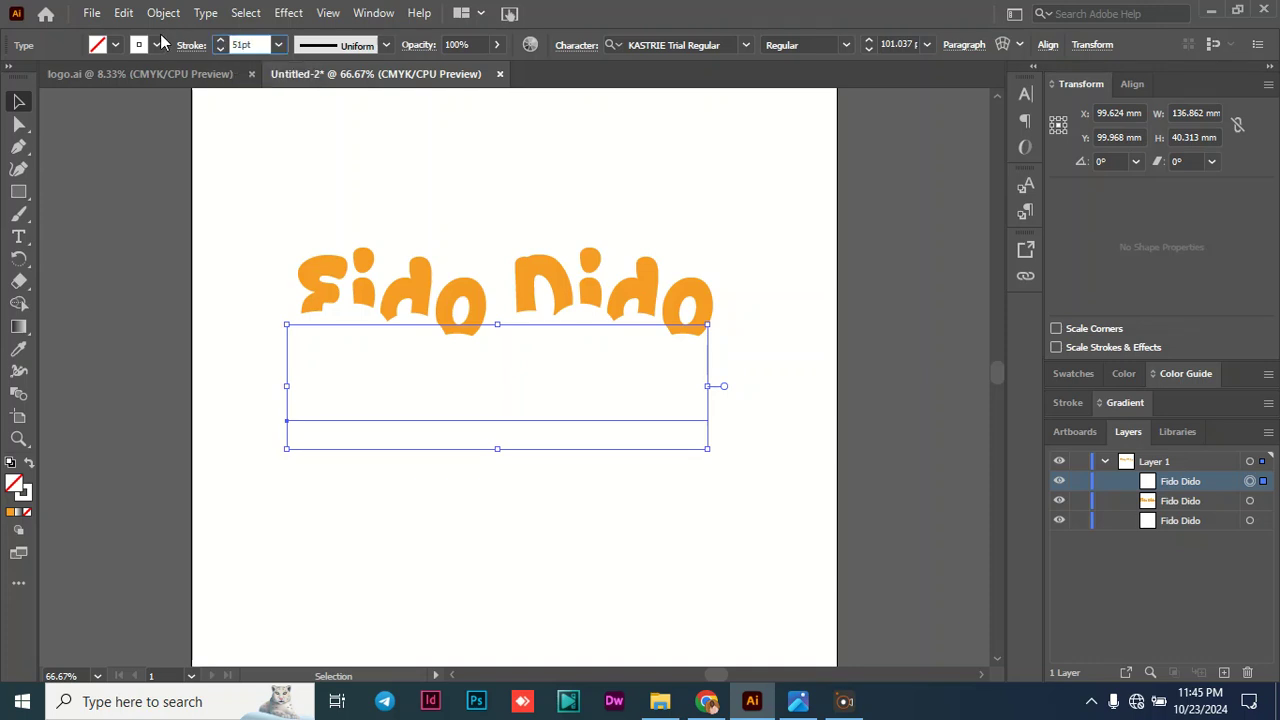
{"action": "type", "text": "1"}
{"action": "left_click", "coordinate": [157, 45]}
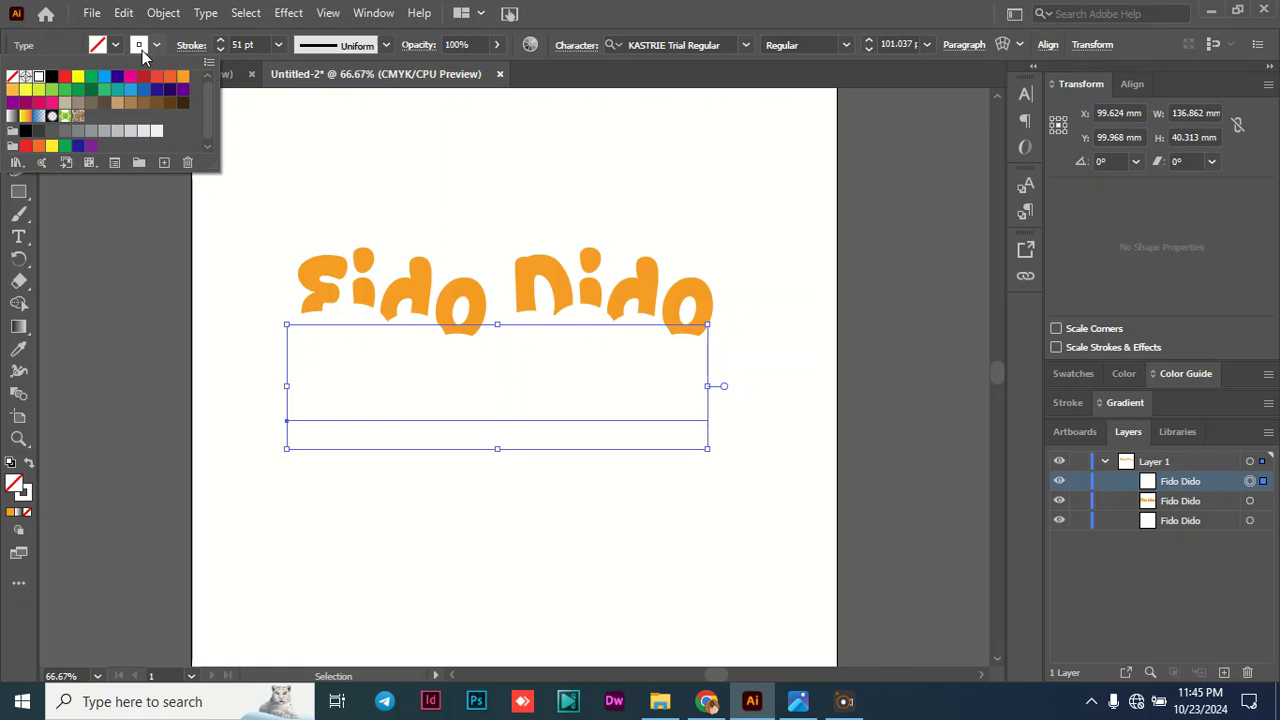
{"action": "left_click", "coordinate": [91, 90]}
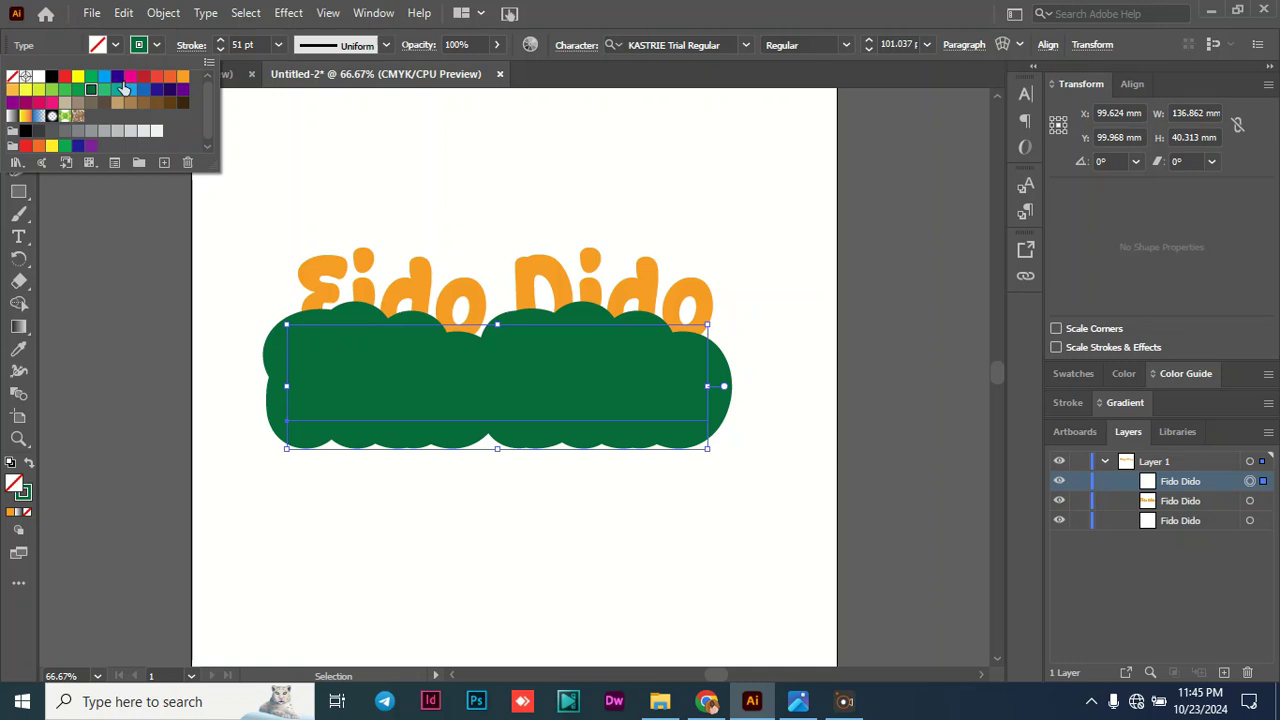
- Examine the green stroke's colour values in the Color Picker
{"action": "double_click", "coordinate": [26, 502]}
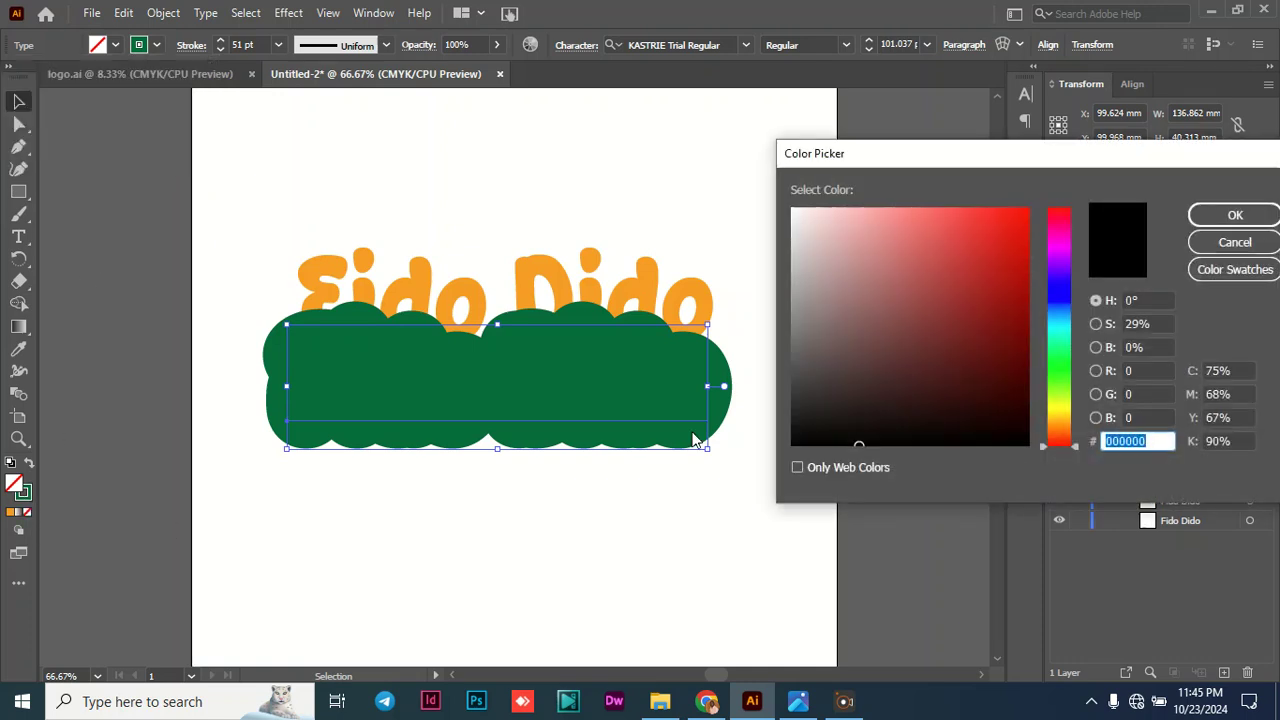
{"action": "left_click", "coordinate": [1230, 242]}
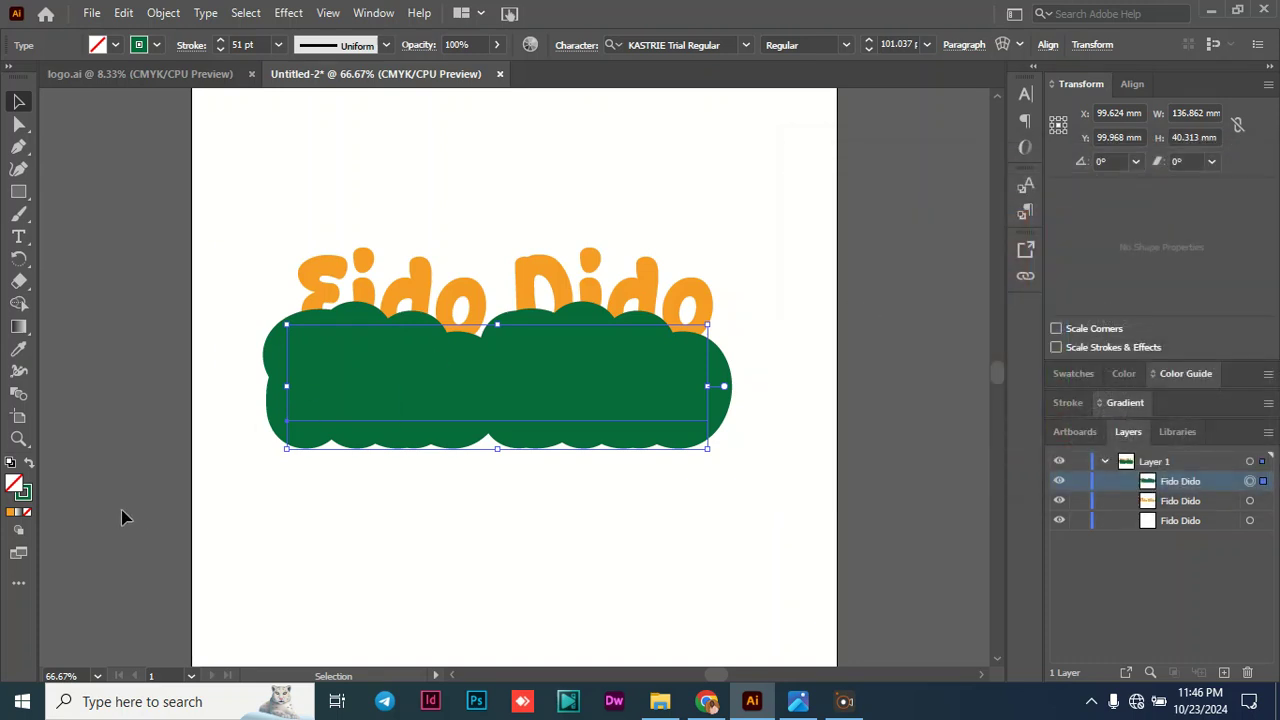
{"action": "double_click", "coordinate": [24, 503]}
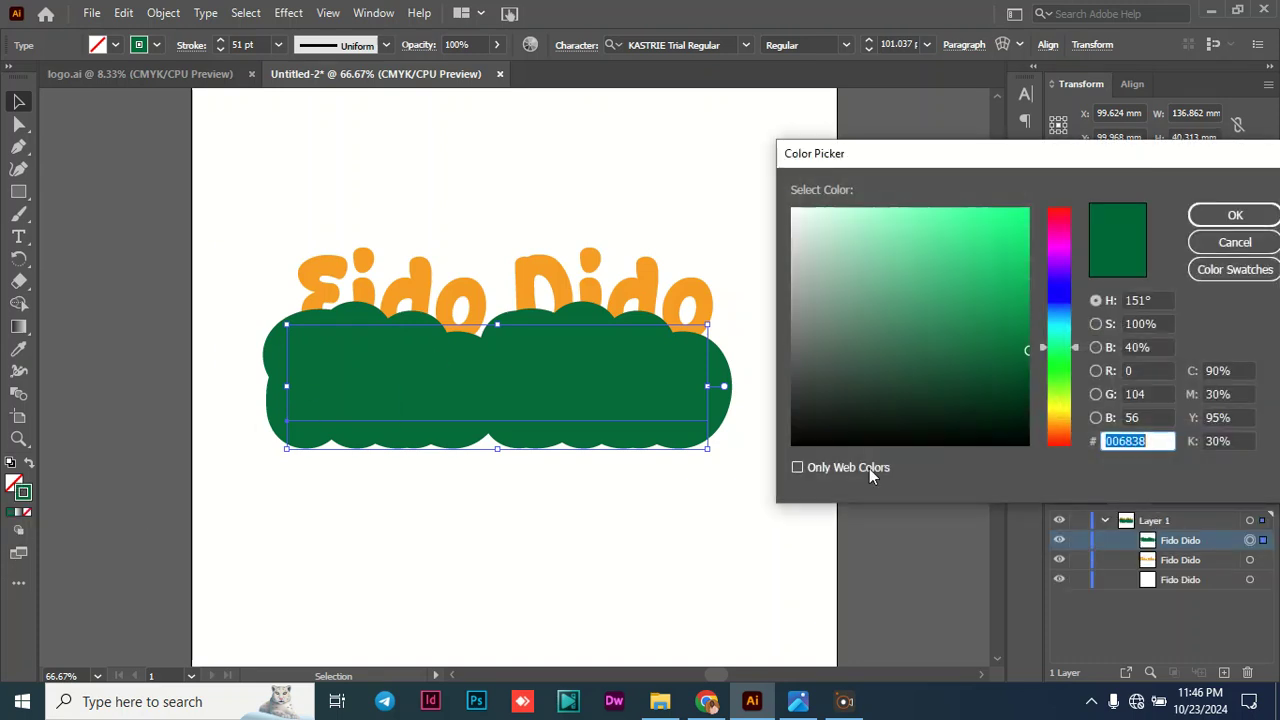
{"action": "left_click_drag", "start_coordinate": [1133, 168], "coordinate": [751, 127]}
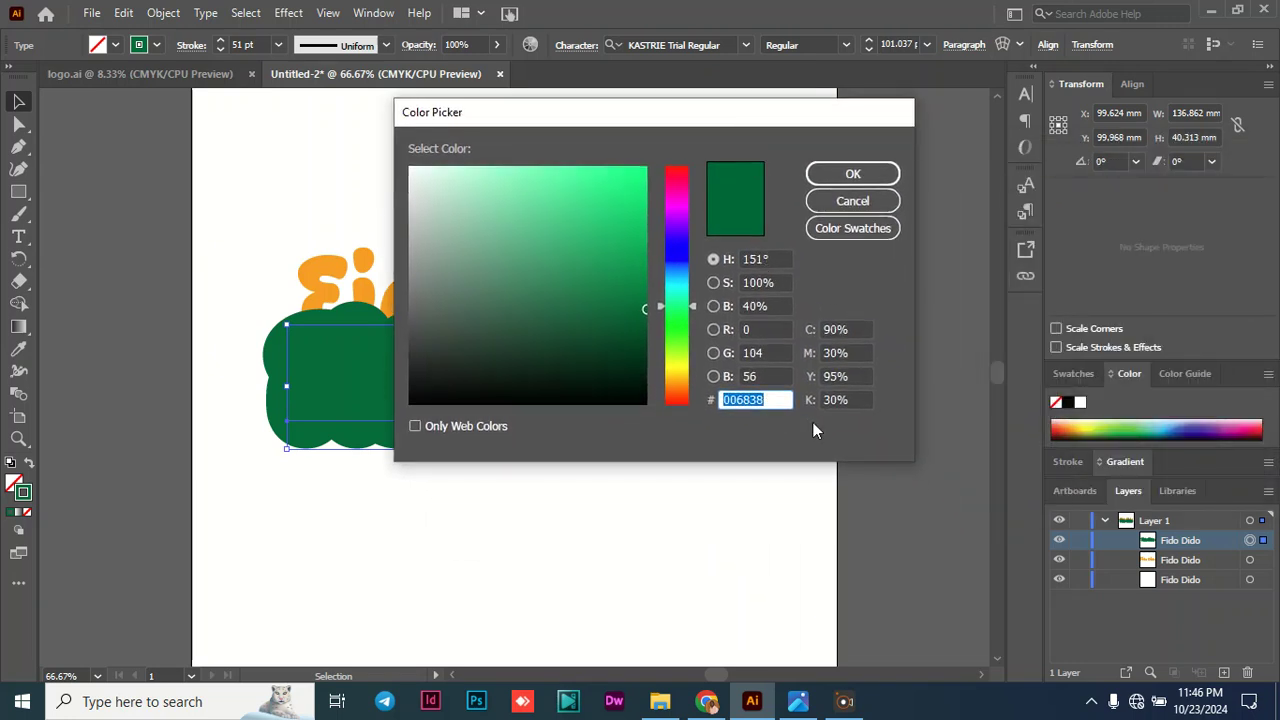
{"action": "left_click", "coordinate": [825, 176]}
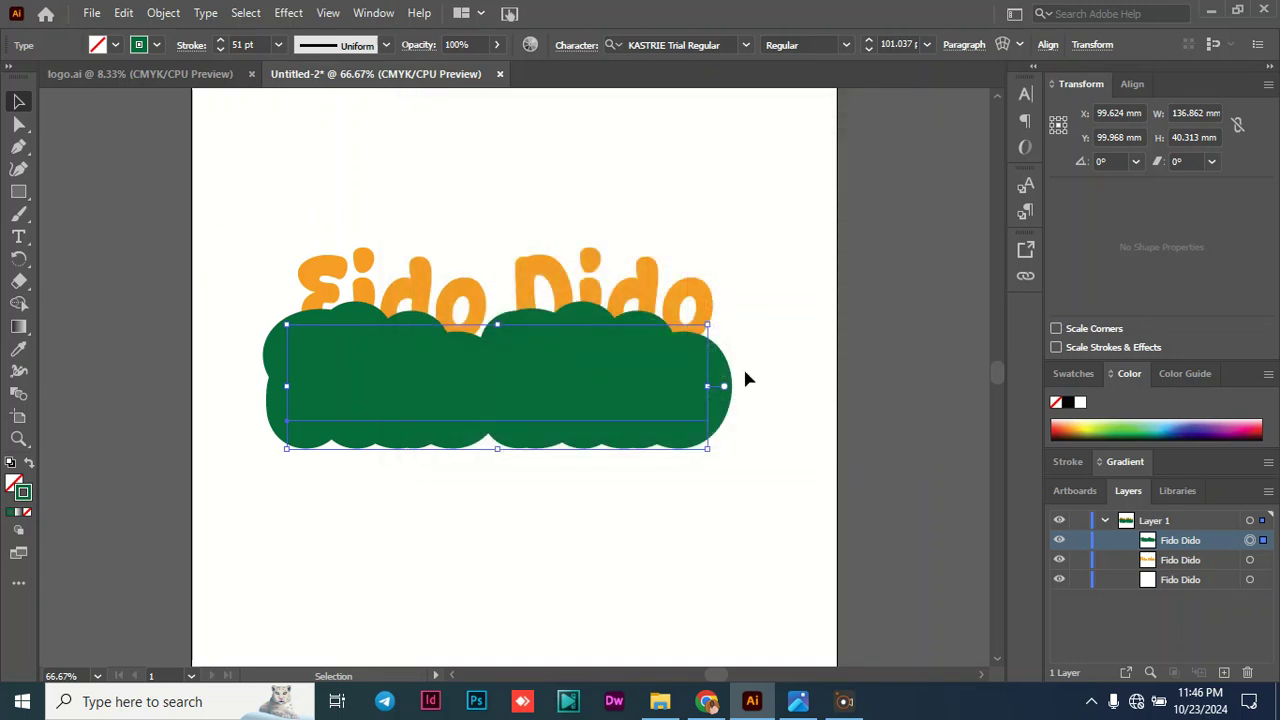
- Place the green-stroked copy over the orange lettering and move it beneath both other "Fido Dido" texts in the stacking order
{"action": "left_click_drag", "start_coordinate": [663, 386], "coordinate": [672, 305]}
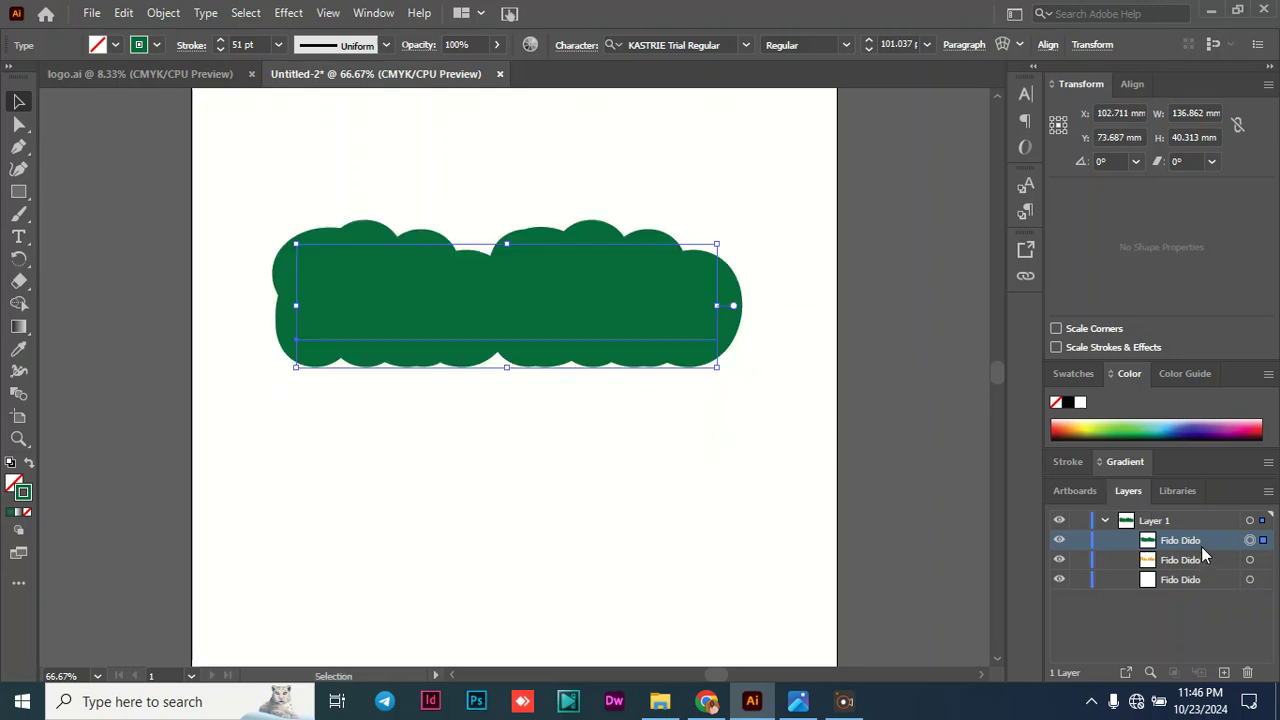
{"action": "left_click_drag", "start_coordinate": [1188, 543], "coordinate": [1186, 585]}
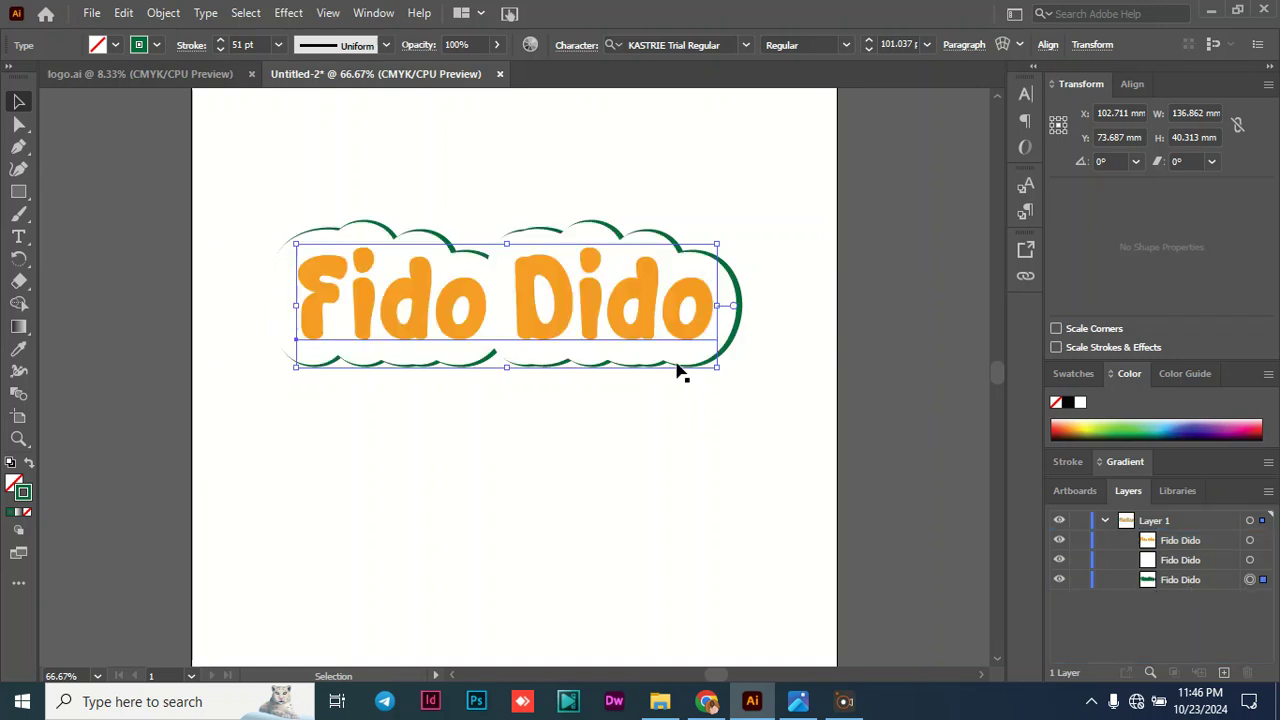
- Examine the orange "Fido Dido" text's fill colour values in the Color Picker
{"action": "left_click", "coordinate": [526, 341]}
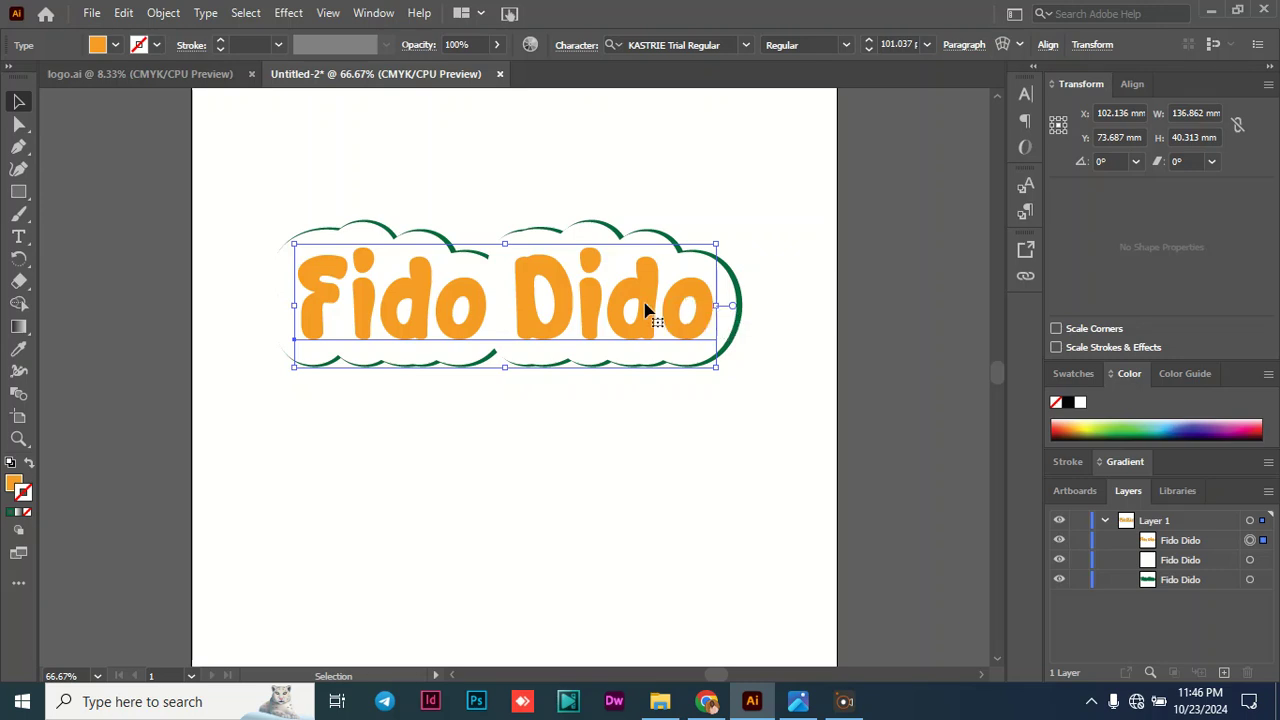
{"action": "double_click", "coordinate": [14, 485]}
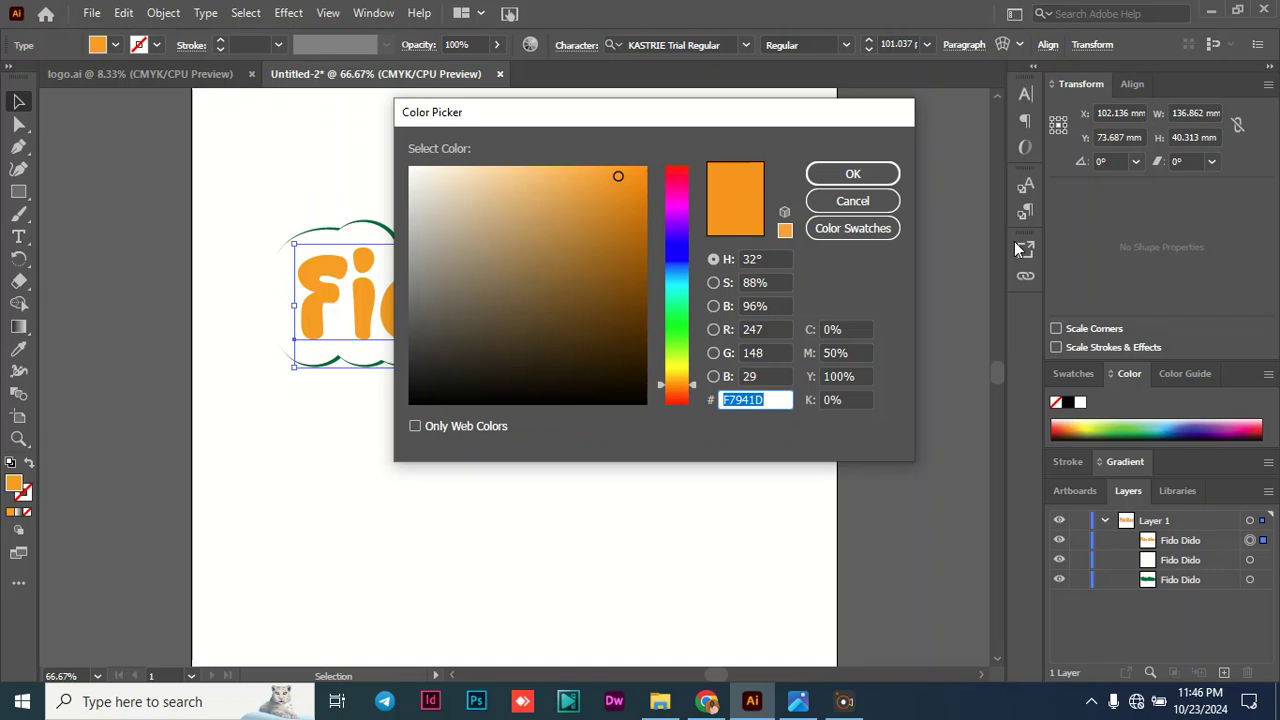
{"action": "left_click", "coordinate": [833, 169]}
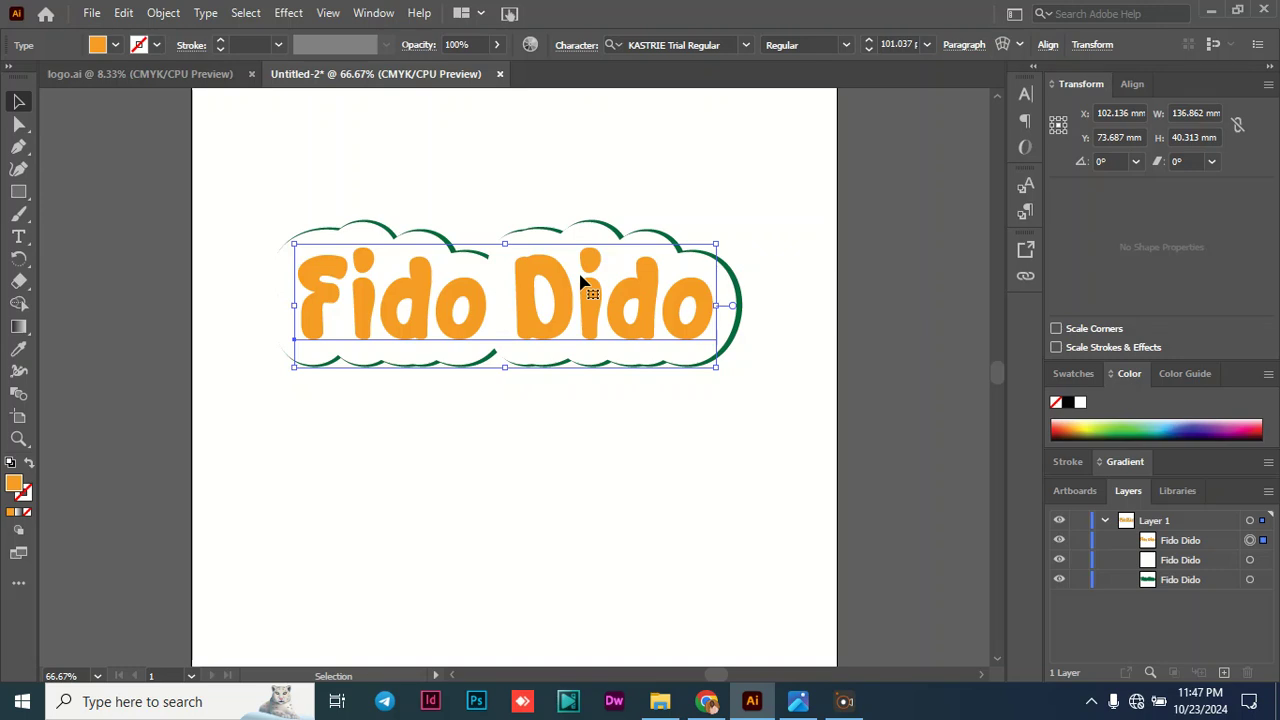
- Align all three "Fido Dido" texts to each other by their horizontal and vertical centres, and deselect them
{"action": "left_click", "coordinate": [1192, 562]}
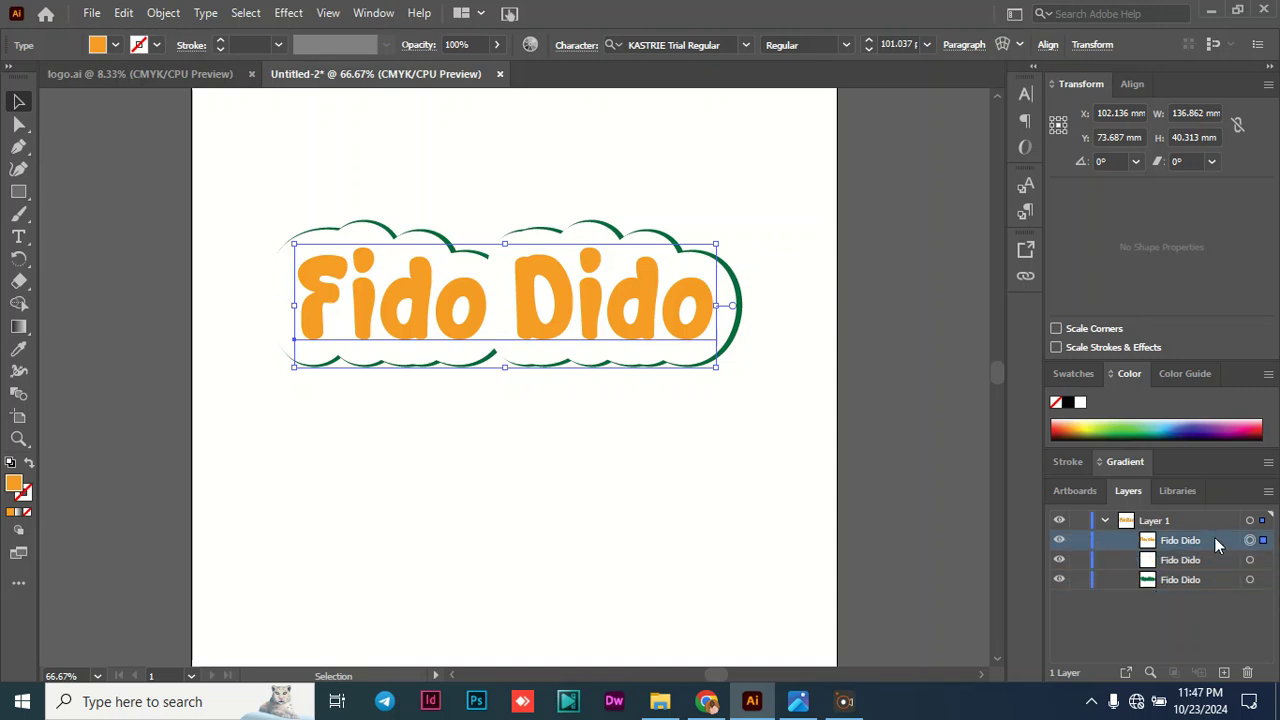
{"action": "left_click", "coordinate": [1263, 560], "text": "shift"}
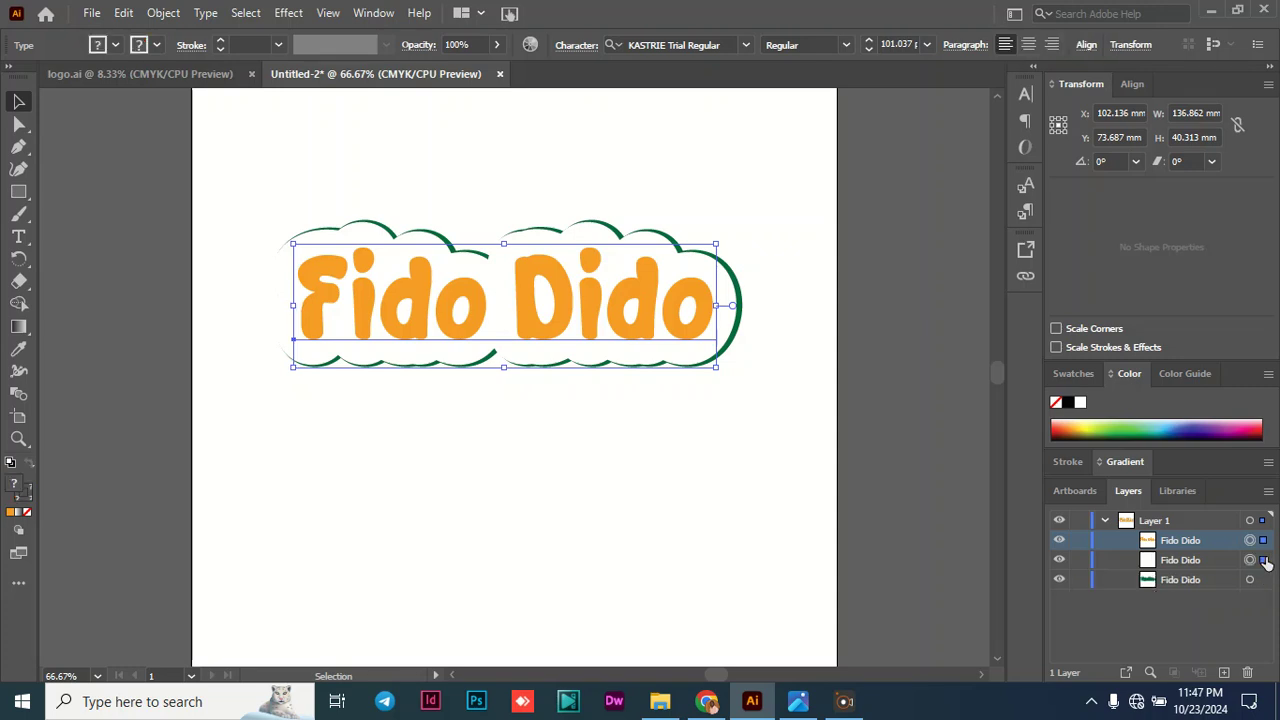
{"action": "left_click", "coordinate": [1263, 580], "text": "shift"}
{"action": "left_click", "coordinate": [1086, 46]}
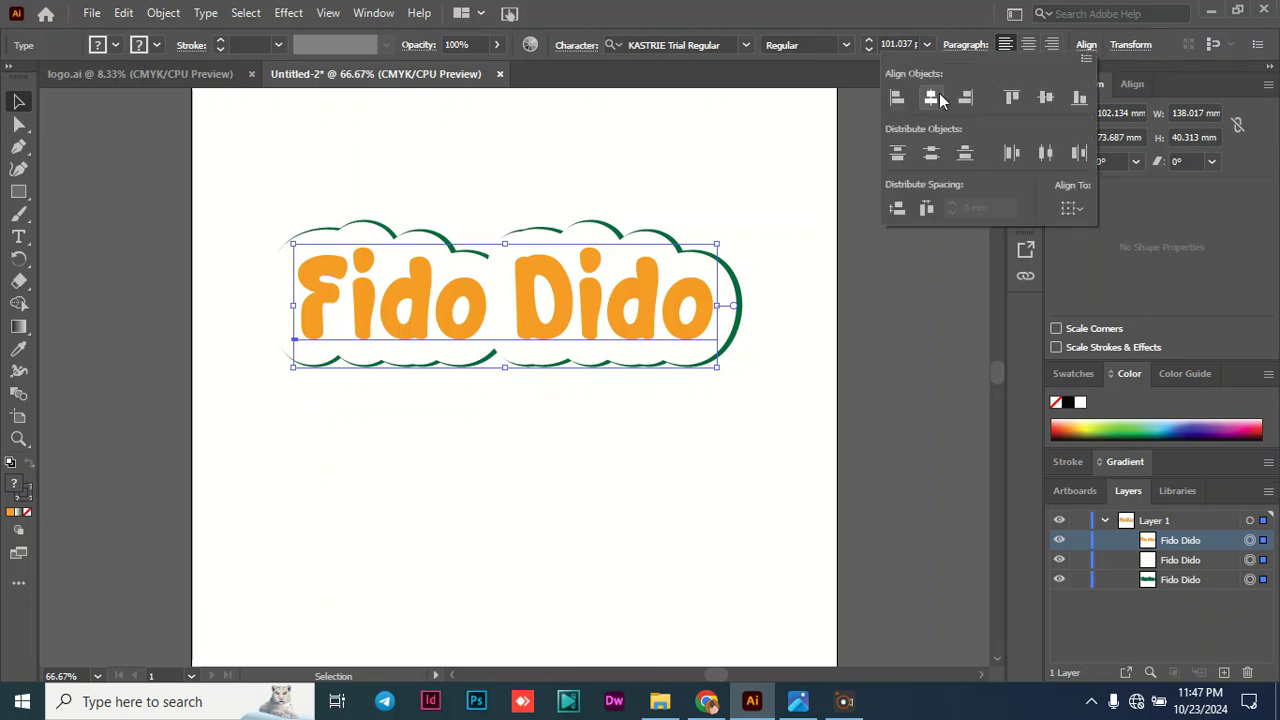
{"action": "left_click", "coordinate": [932, 103]}
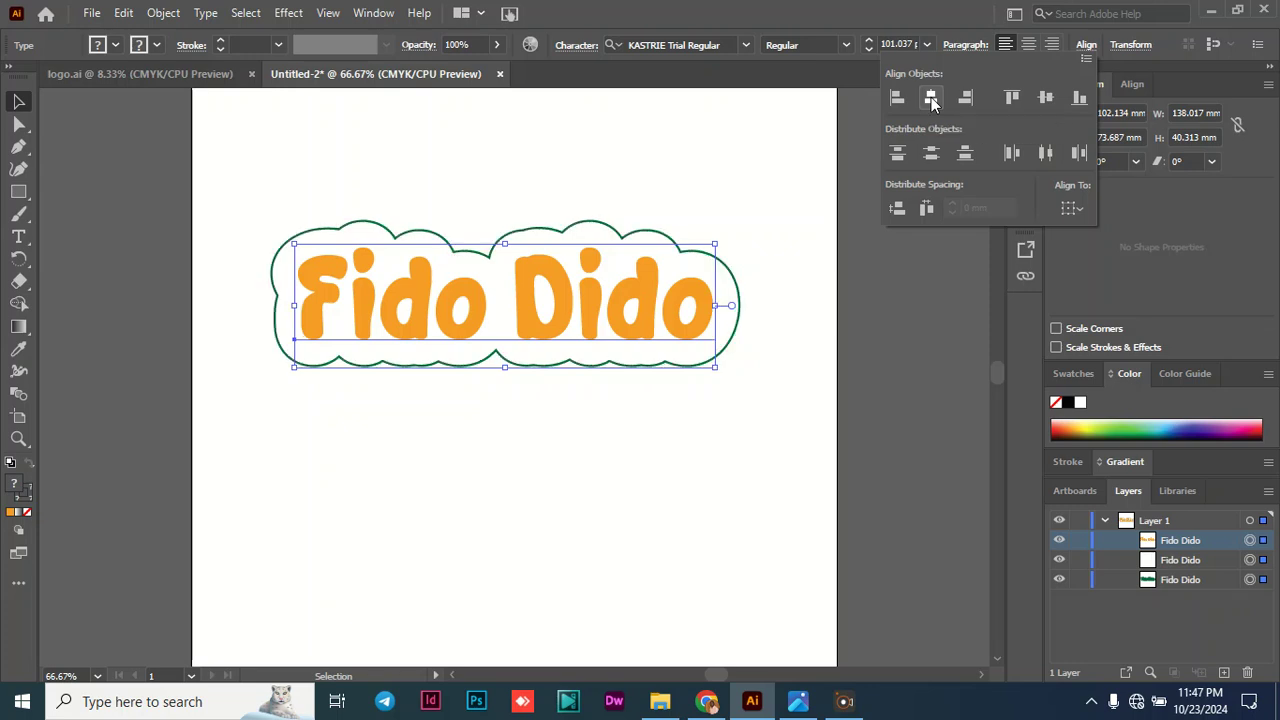
{"action": "left_click", "coordinate": [1046, 100]}
{"action": "left_click", "coordinate": [340, 425]}
{"action": "left_click_drag", "start_coordinate": [340, 425], "coordinate": [170, 380]}
- Add the text "yogurt" as a new text object at the lower edge of the "Fido Dido" outline
{"action": "left_click", "coordinate": [19, 237]}
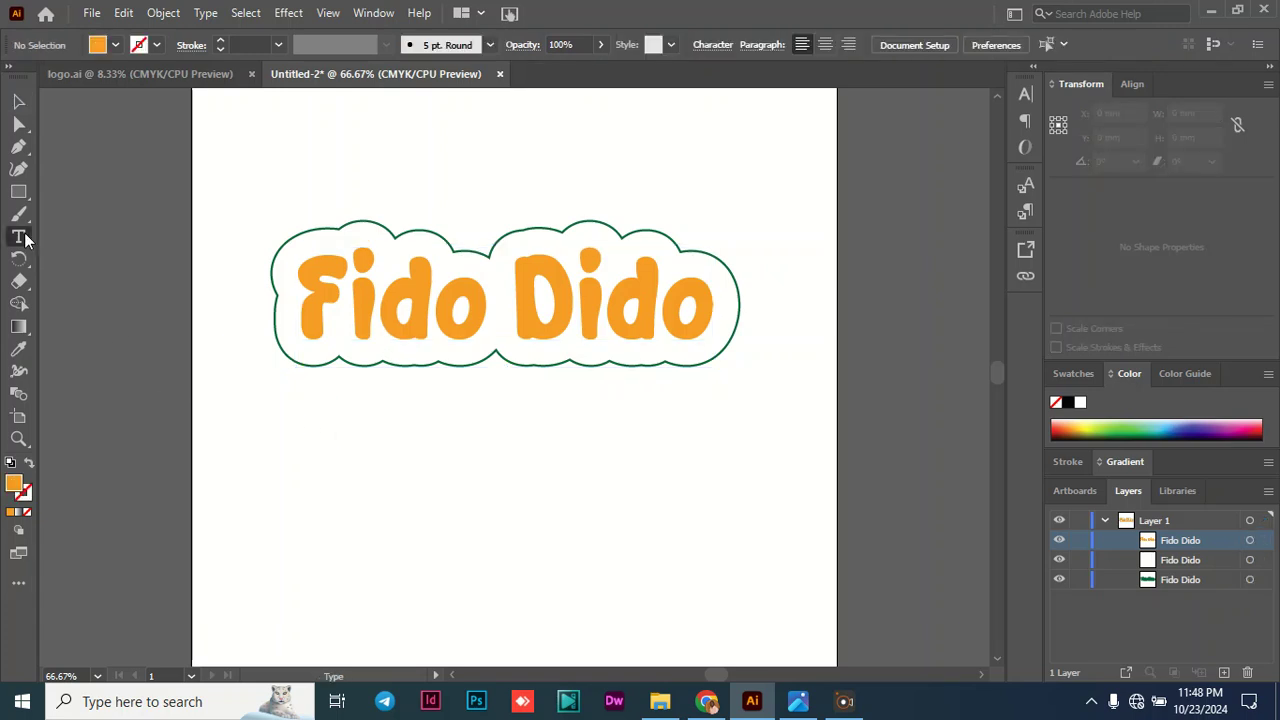
{"action": "left_click", "coordinate": [370, 410]}
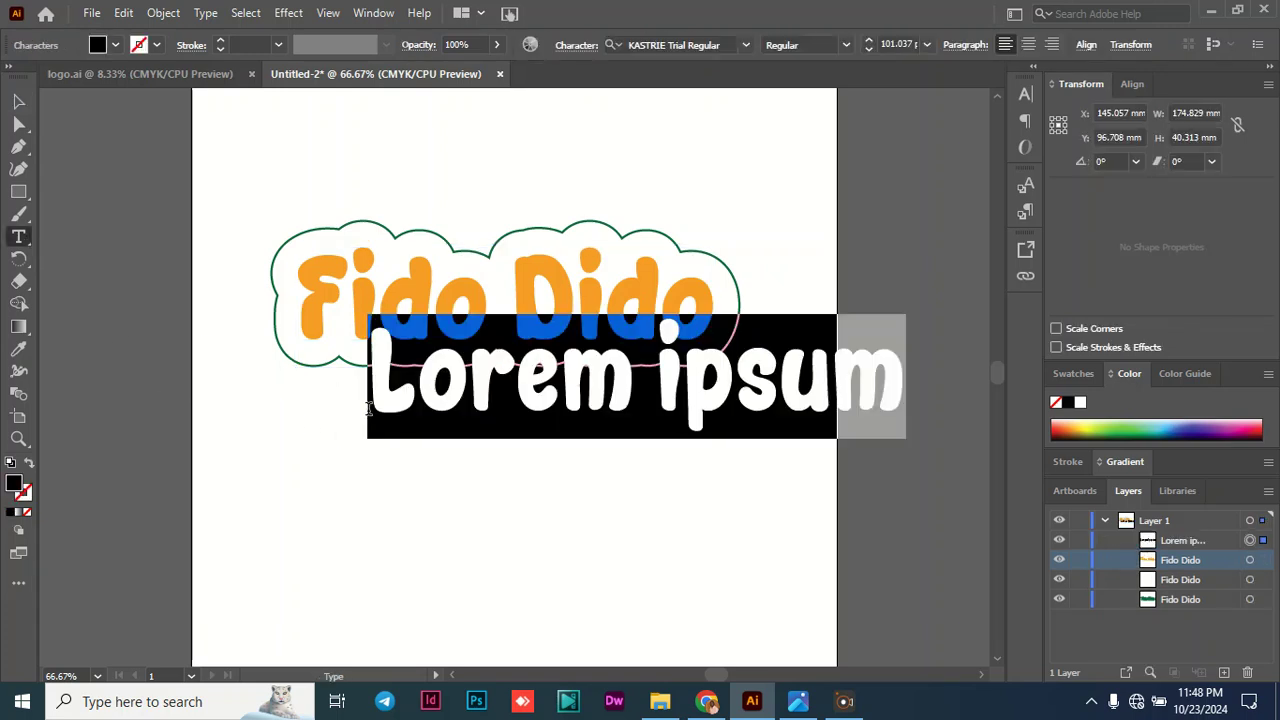
{"action": "type", "text": "yoghurt"}
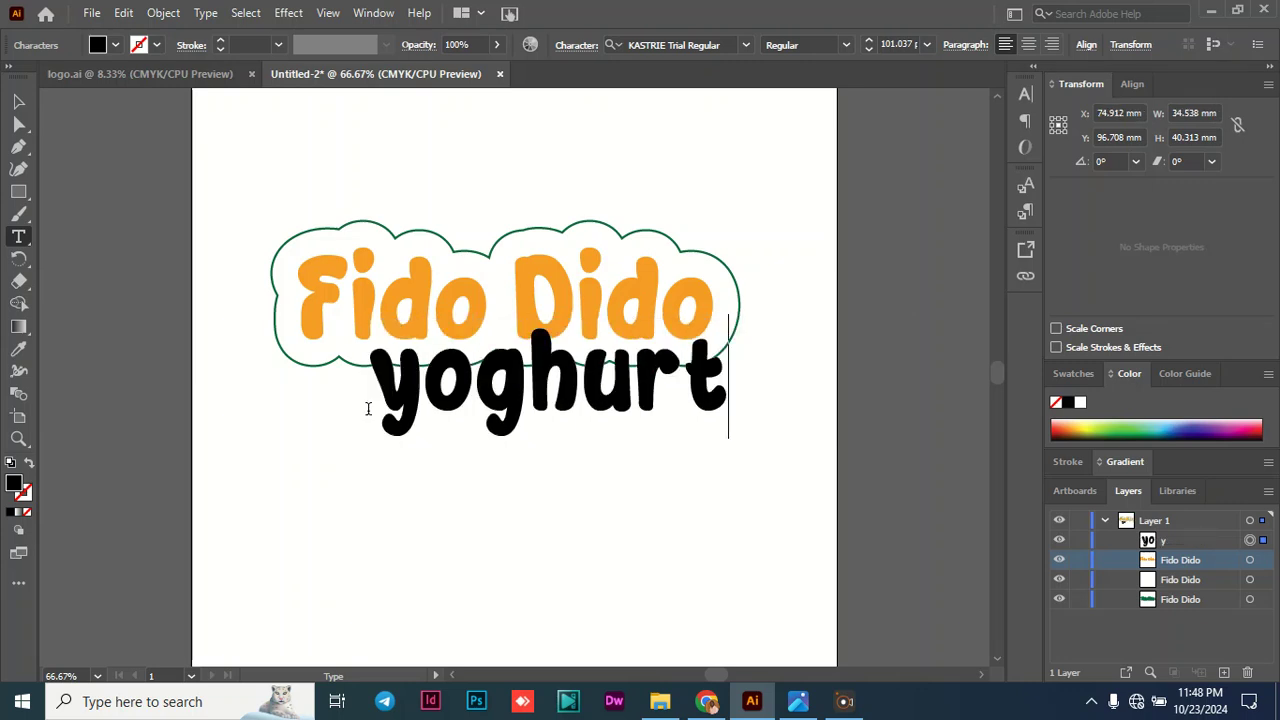
{"action": "key", "text": "BackSpace"}
{"action": "key", "text": "BackSpace"}
{"action": "key", "text": "BackSpace"}
{"action": "key", "text": "BackSpace"}
{"action": "key", "text": "BackSpace"}
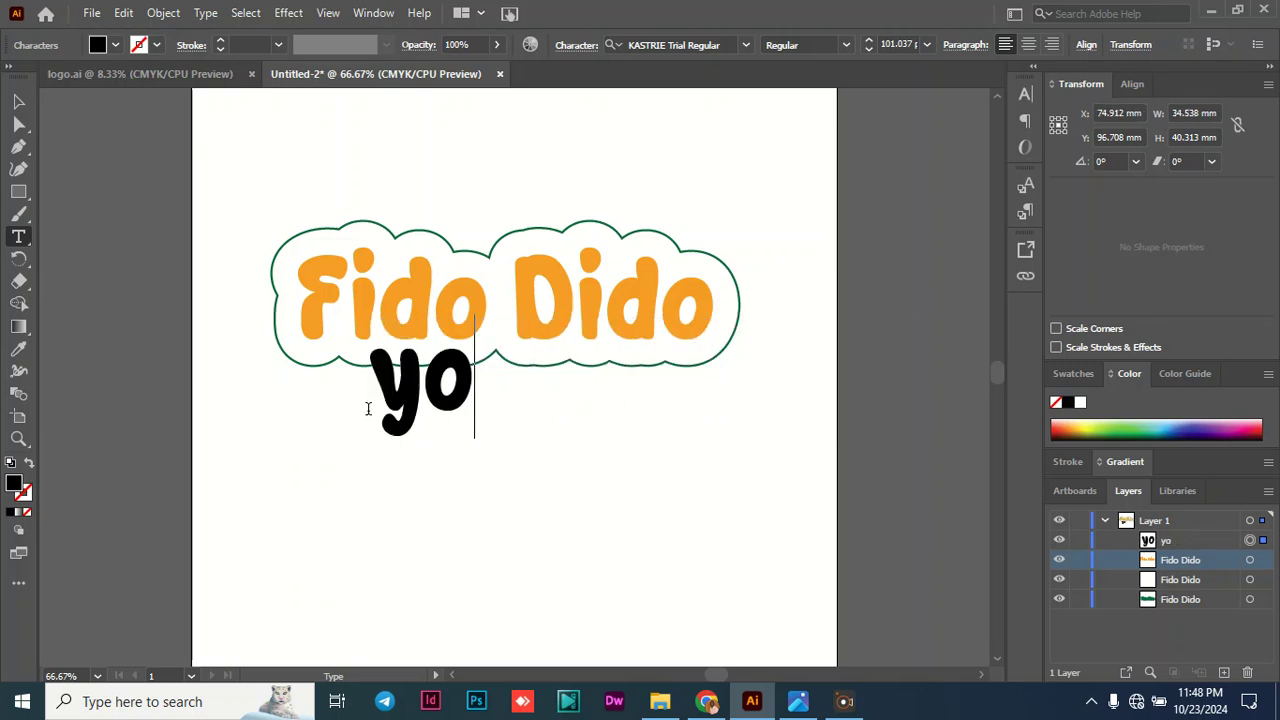
{"action": "type", "text": "gurt"}
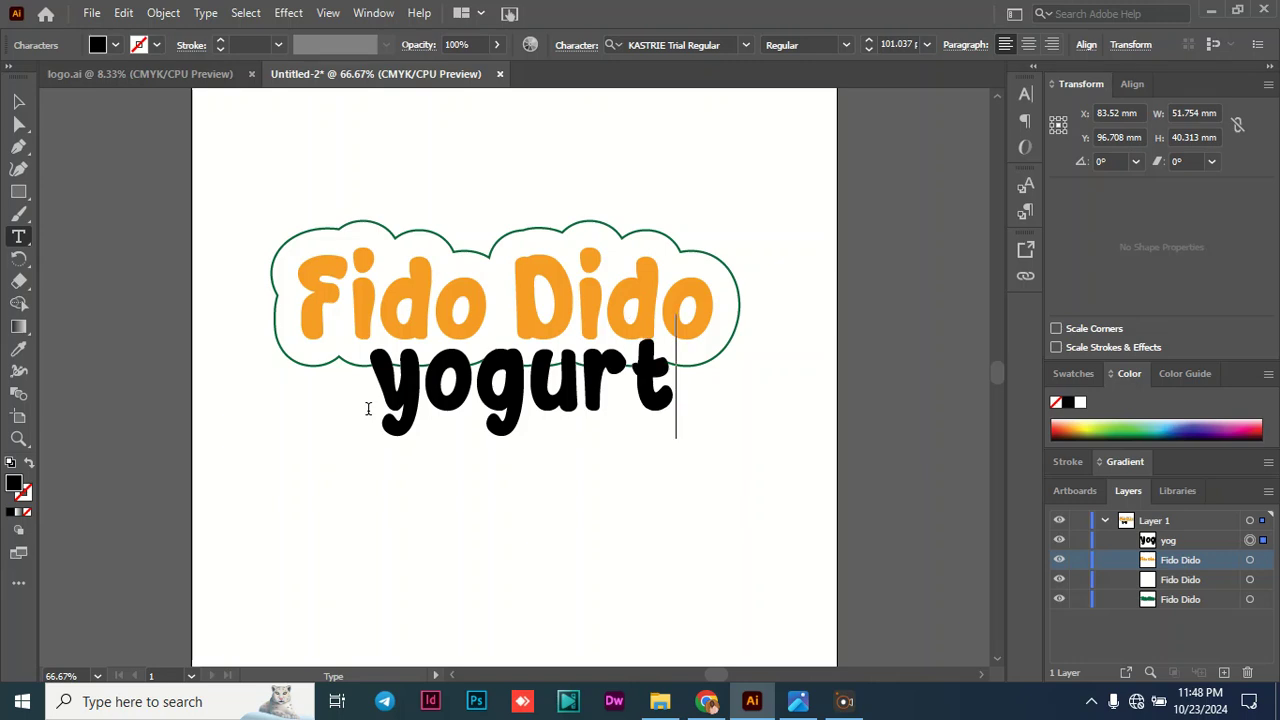
{"action": "left_click", "coordinate": [27, 106]}
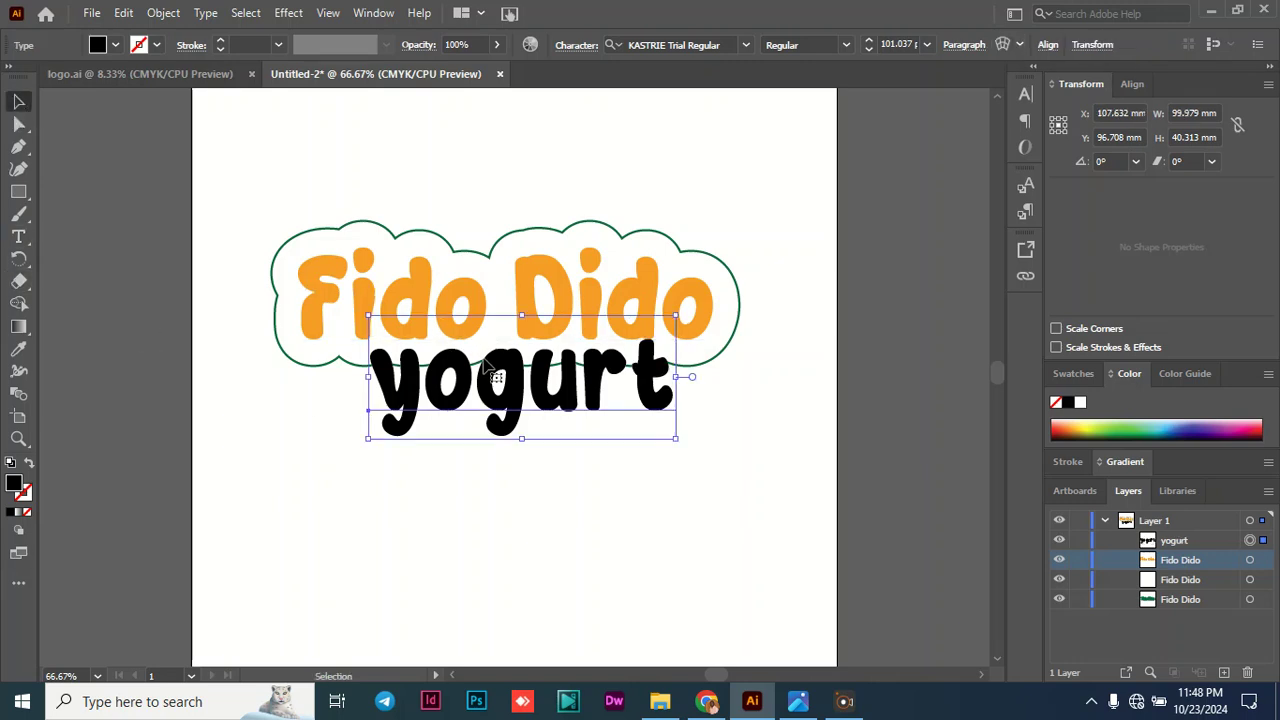
- Move the "yogurt" text down below the "Fido Dido" outline and select all of its characters
{"action": "left_click_drag", "start_coordinate": [483, 364], "coordinate": [477, 397]}
{"action": "double_click", "coordinate": [490, 410]}
{"action": "double_click", "coordinate": [490, 410]}
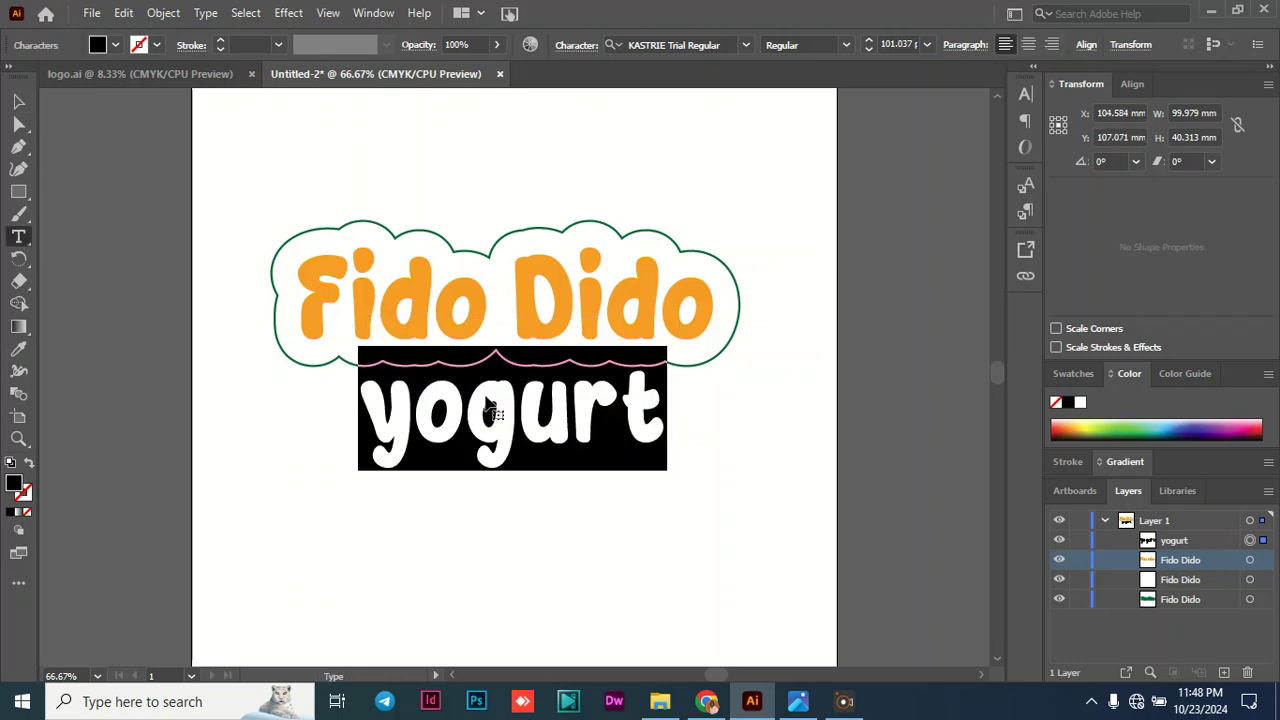
- Search the fonts for Poppins and try the Cinzel font on the "yogurt" text
{"action": "left_click", "coordinate": [656, 44]}
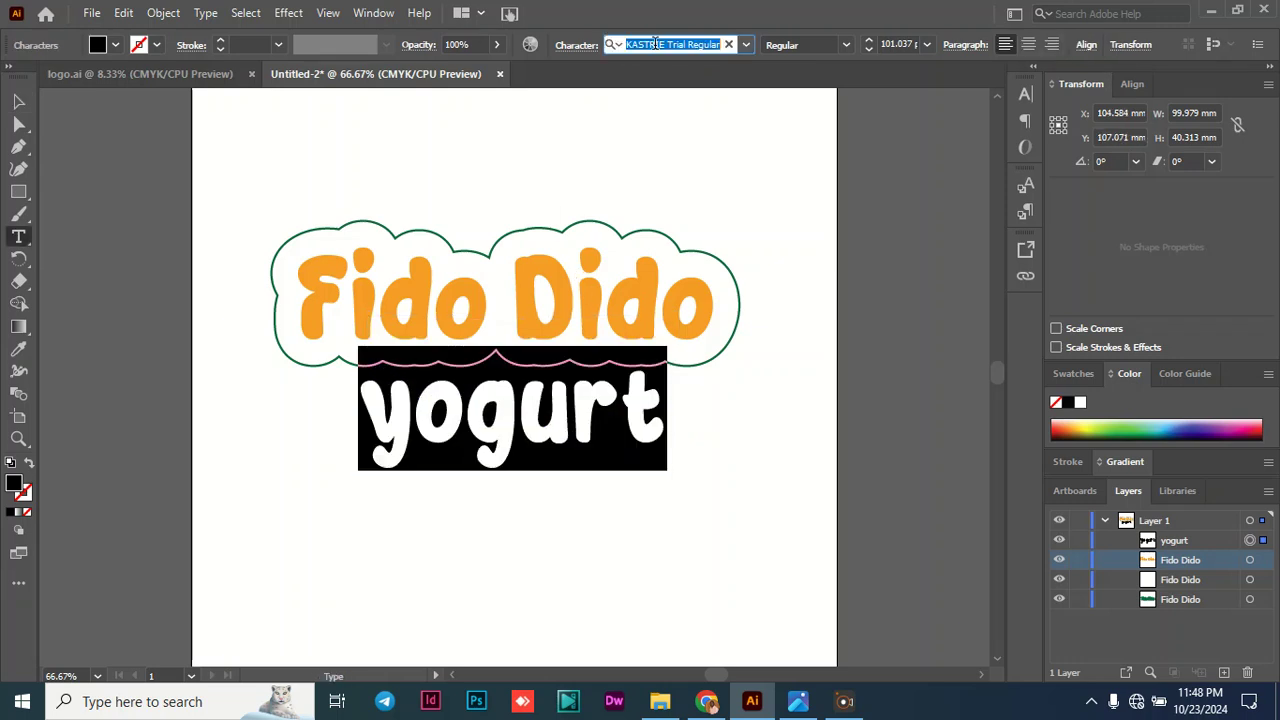
{"action": "type", "text": "poppi"}
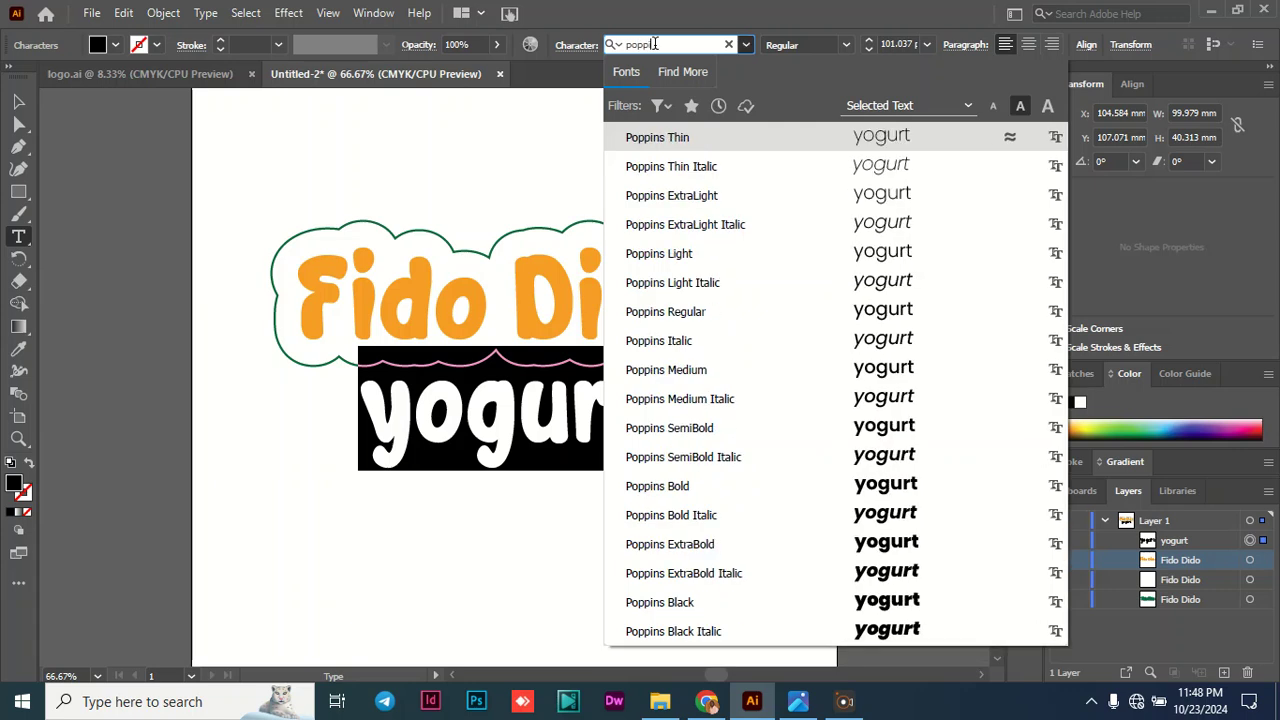
{"action": "key", "text": "BackSpace"}
{"action": "key", "text": "BackSpace"}
{"action": "key", "text": "BackSpace"}
{"action": "key", "text": "BackSpace"}
{"action": "key", "text": "BackSpace"}
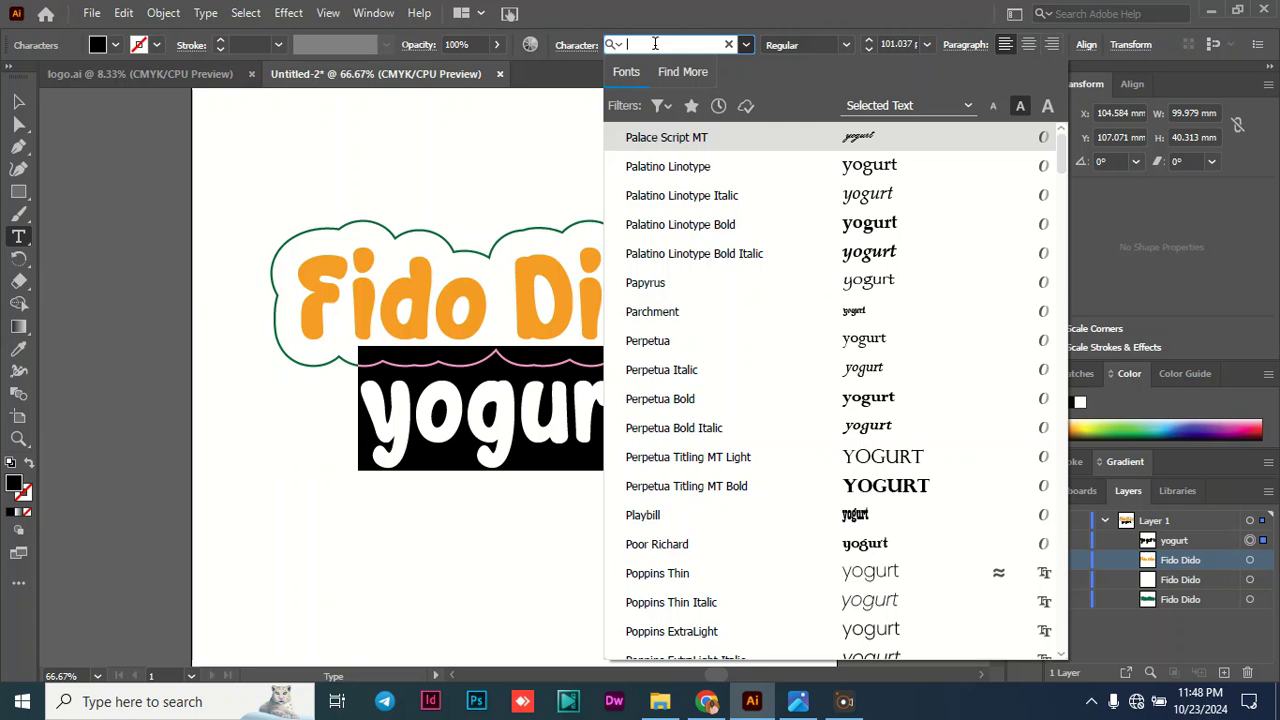
{"action": "type", "text": "cinzell"}
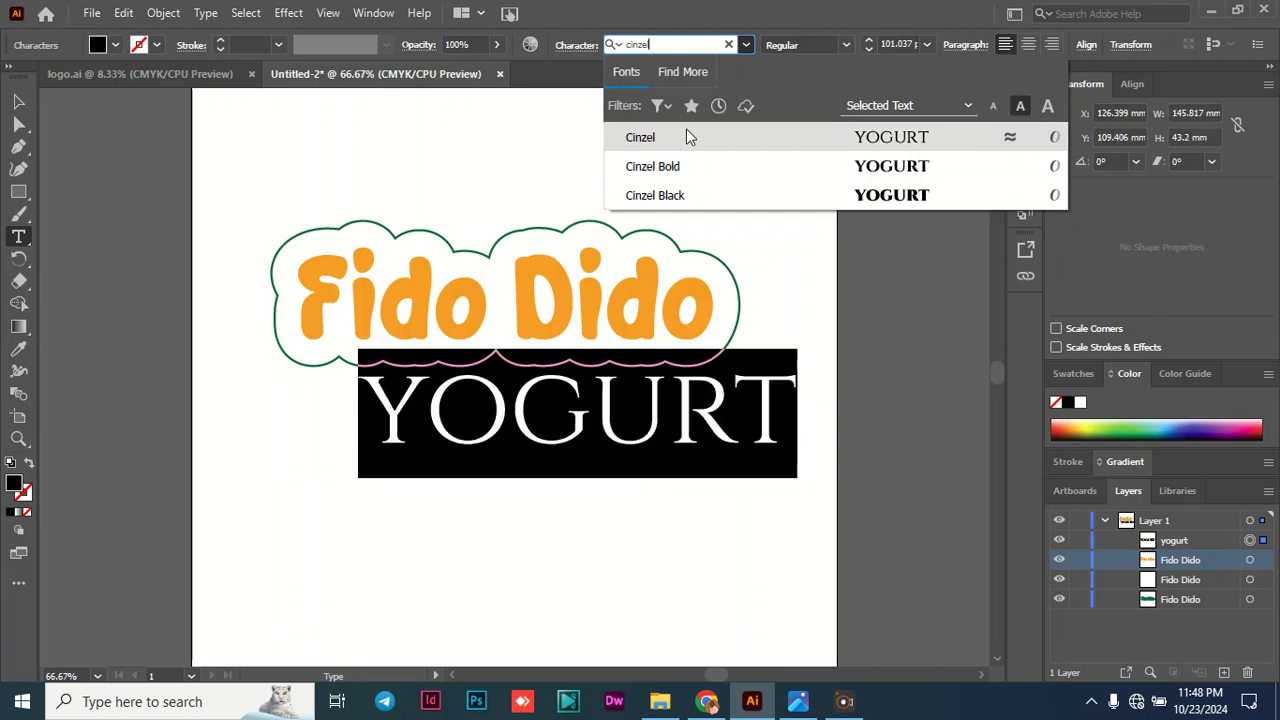
- Set the "yogurt" text in Bahnschrift with the SemiBold style, and deselect it
{"action": "left_click", "coordinate": [678, 44]}
{"action": "type", "text": "ban"}
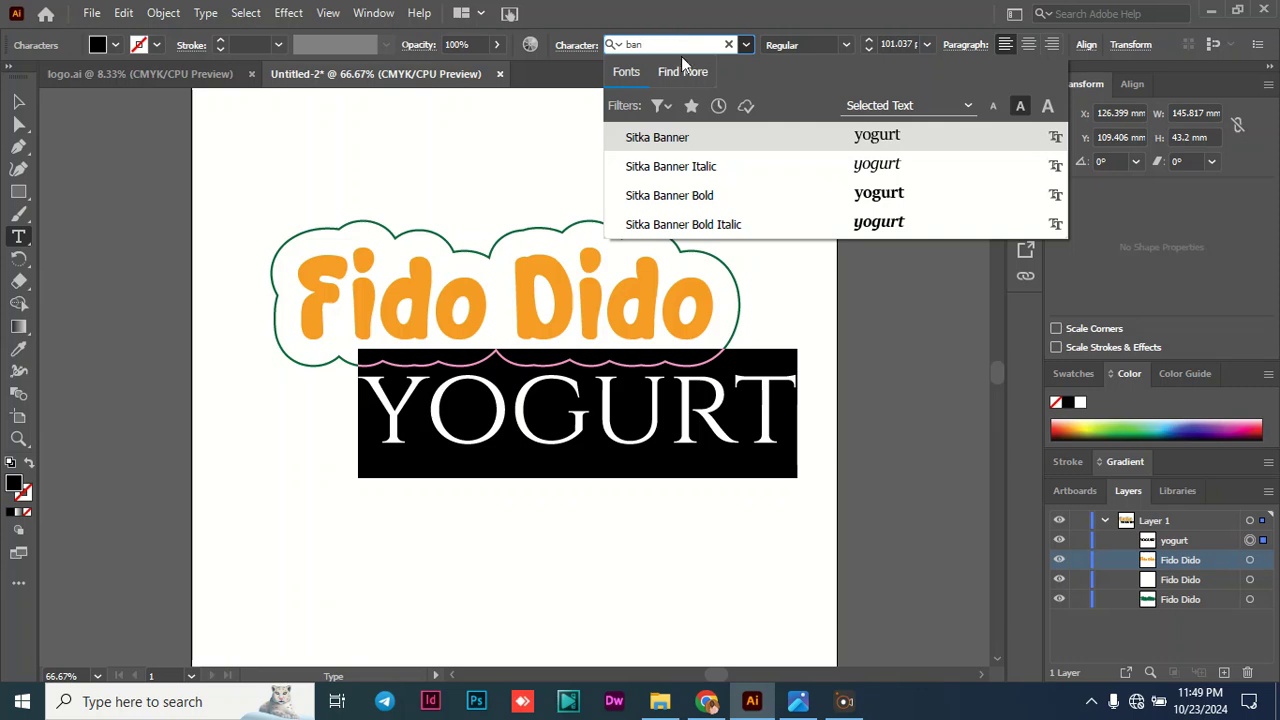
{"action": "key", "text": "BackSpace"}
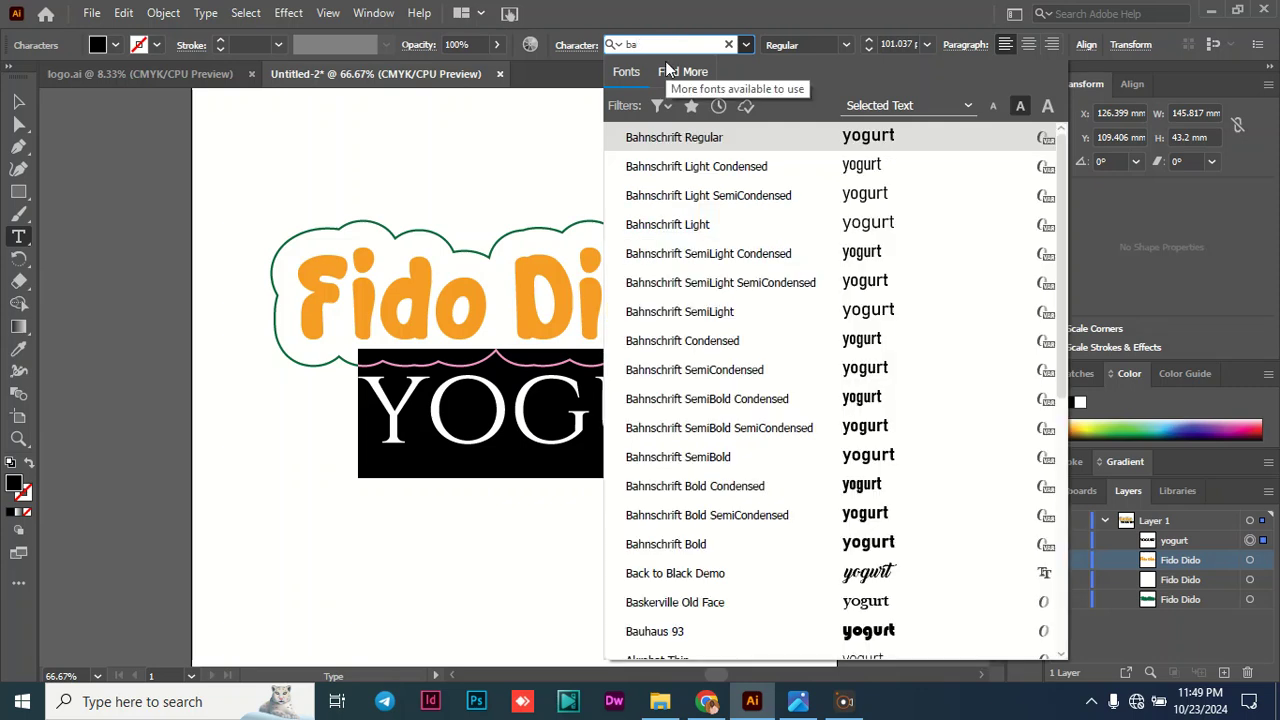
{"action": "left_click", "coordinate": [708, 137]}
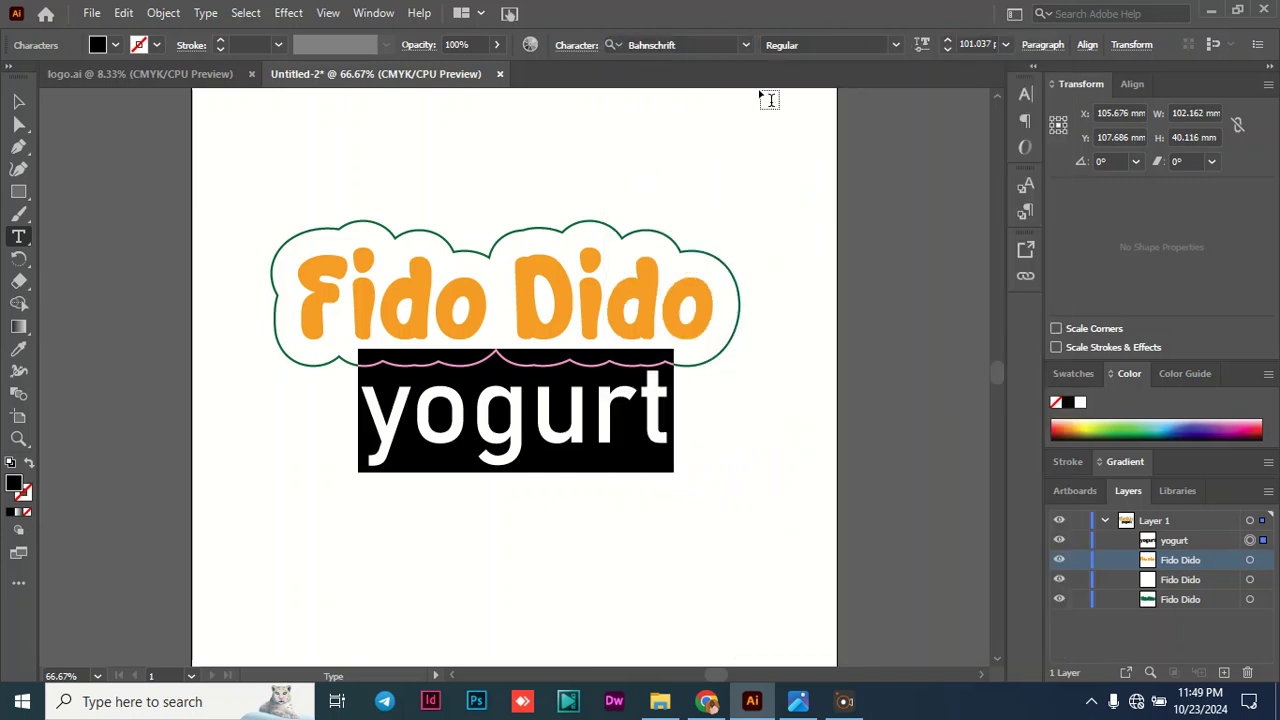
{"action": "left_click", "coordinate": [895, 45]}
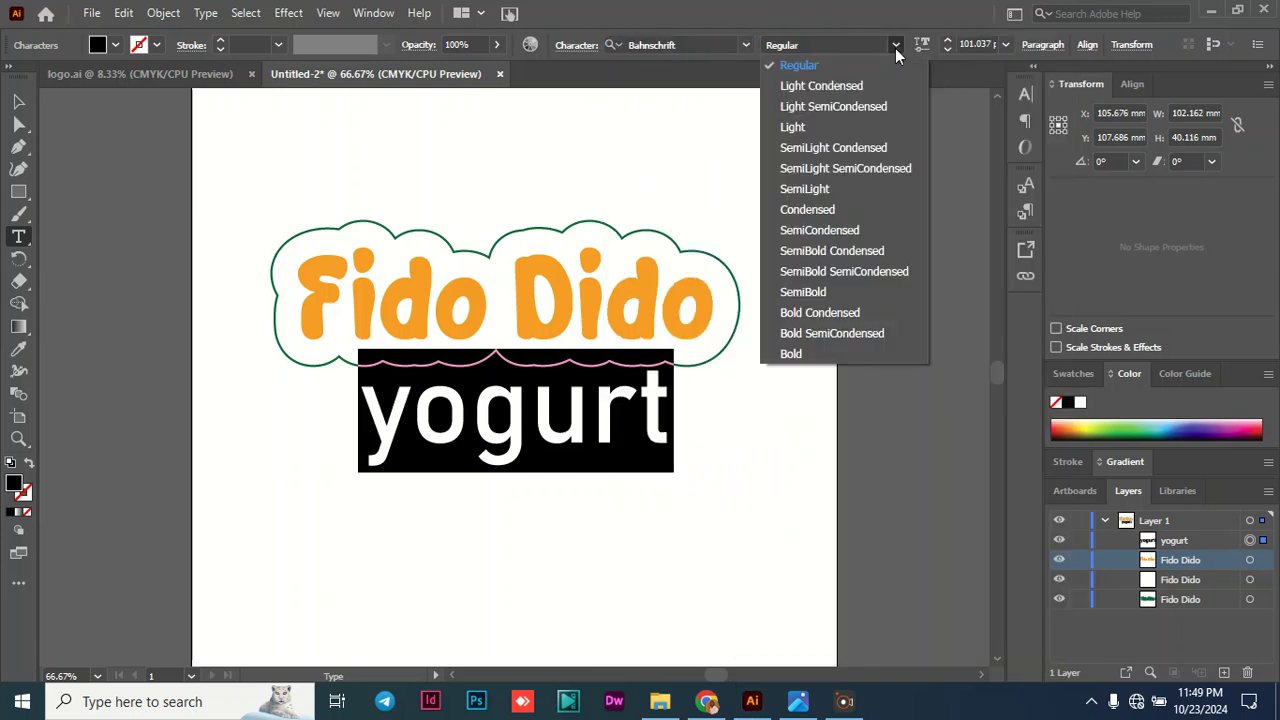
{"action": "left_click", "coordinate": [820, 292]}
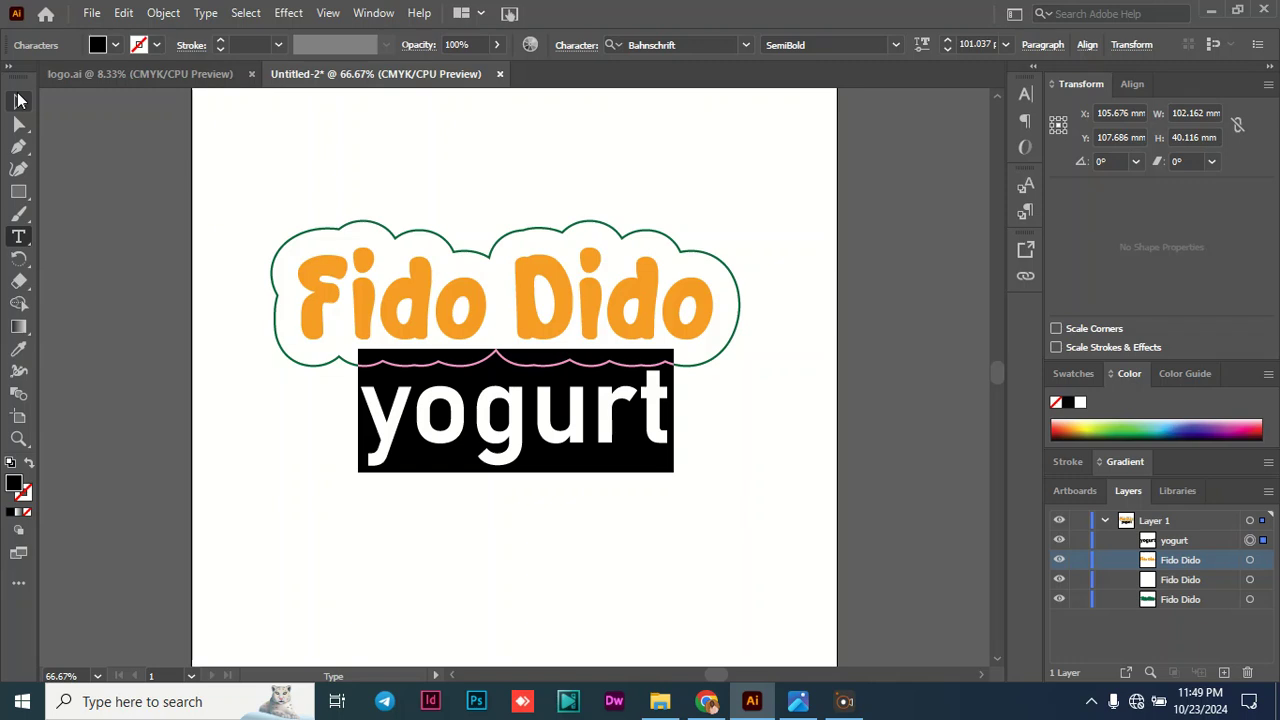
{"action": "left_click", "coordinate": [19, 101]}
{"action": "left_click", "coordinate": [158, 330]}
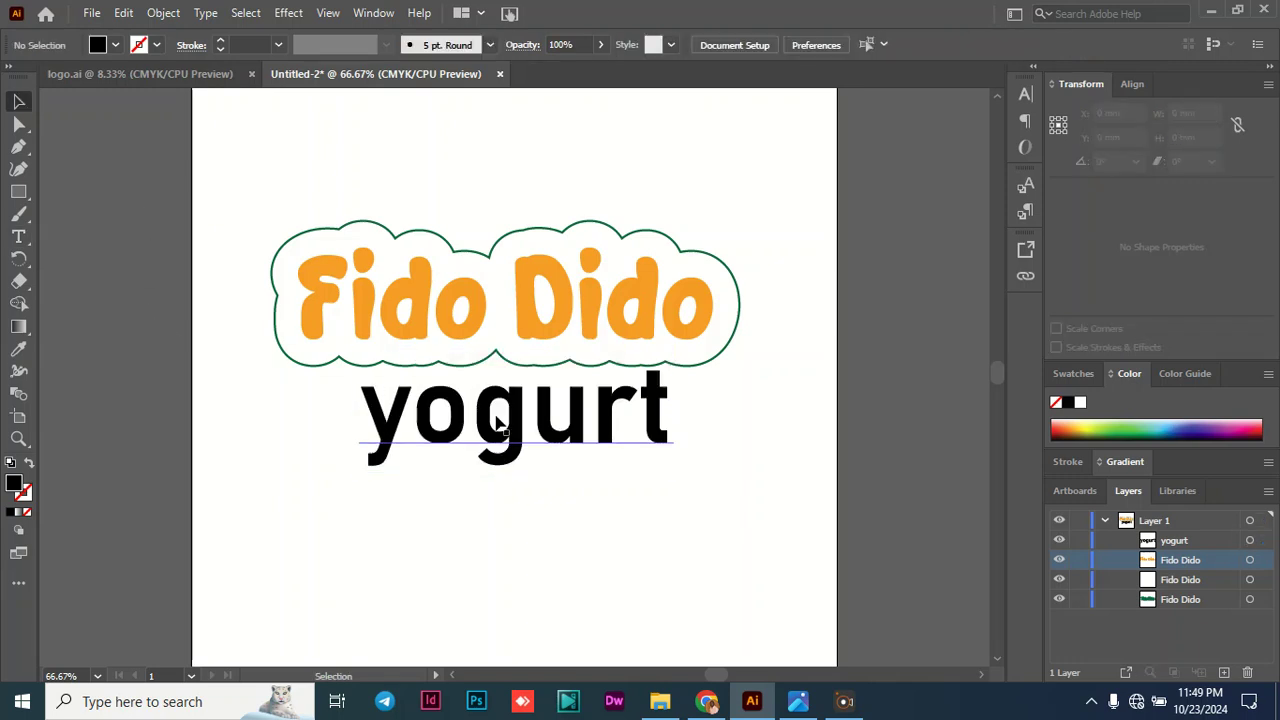
- Scale the "yogurt" text down to about 86 by 29 mm and place it just under the middle of the "Fido Dido" outline
{"action": "left_click_drag", "start_coordinate": [545, 414], "coordinate": [517, 416]}
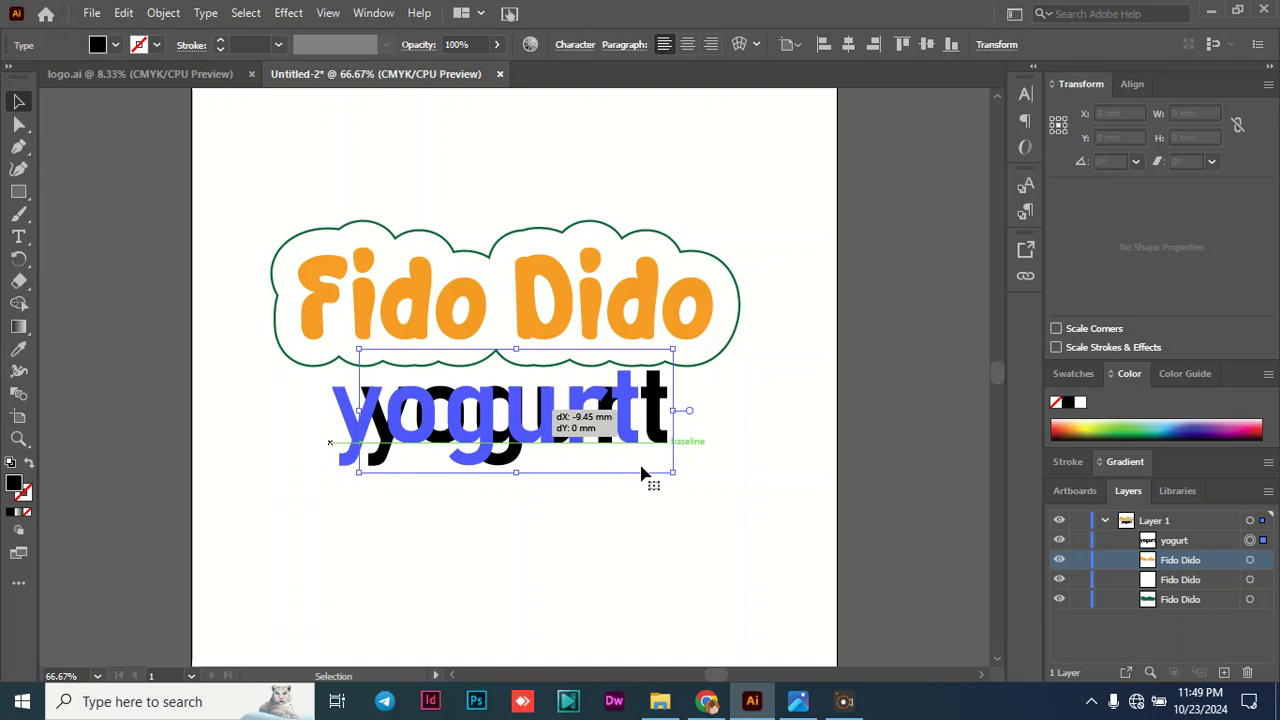
{"action": "left_click_drag", "start_coordinate": [645, 470], "coordinate": [620, 464]}
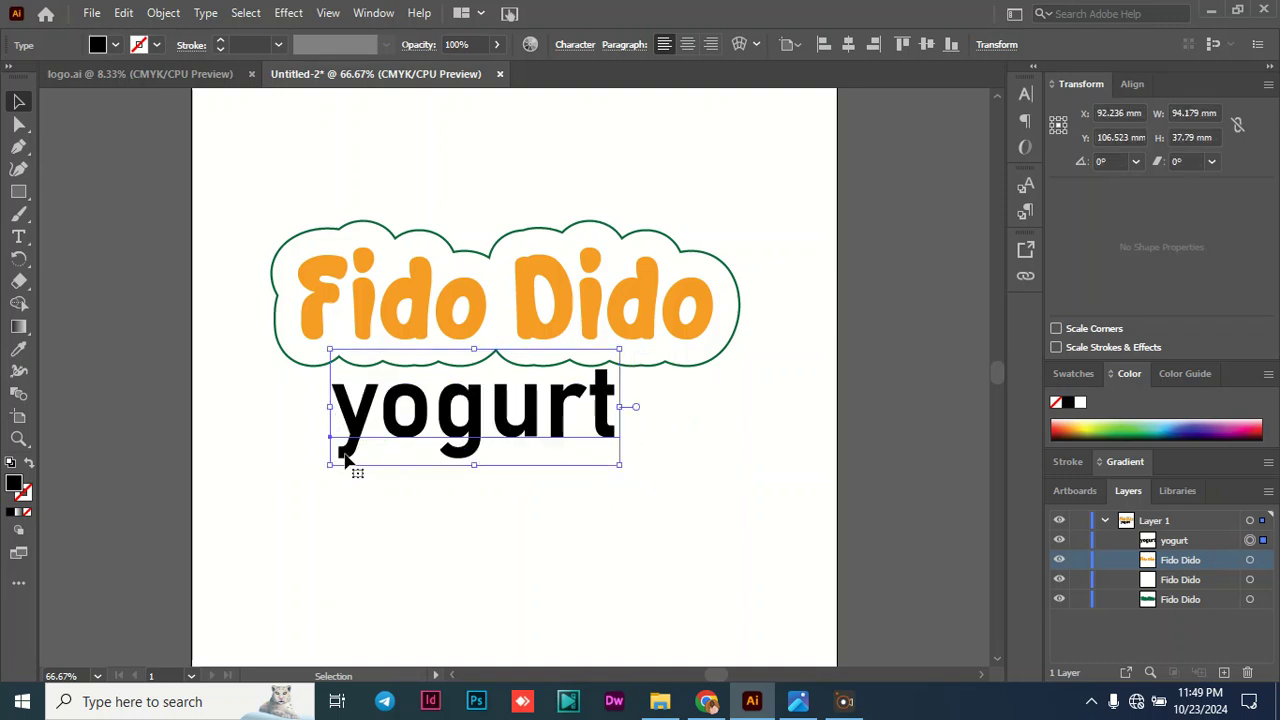
{"action": "left_click_drag", "start_coordinate": [330, 463], "coordinate": [358, 436]}
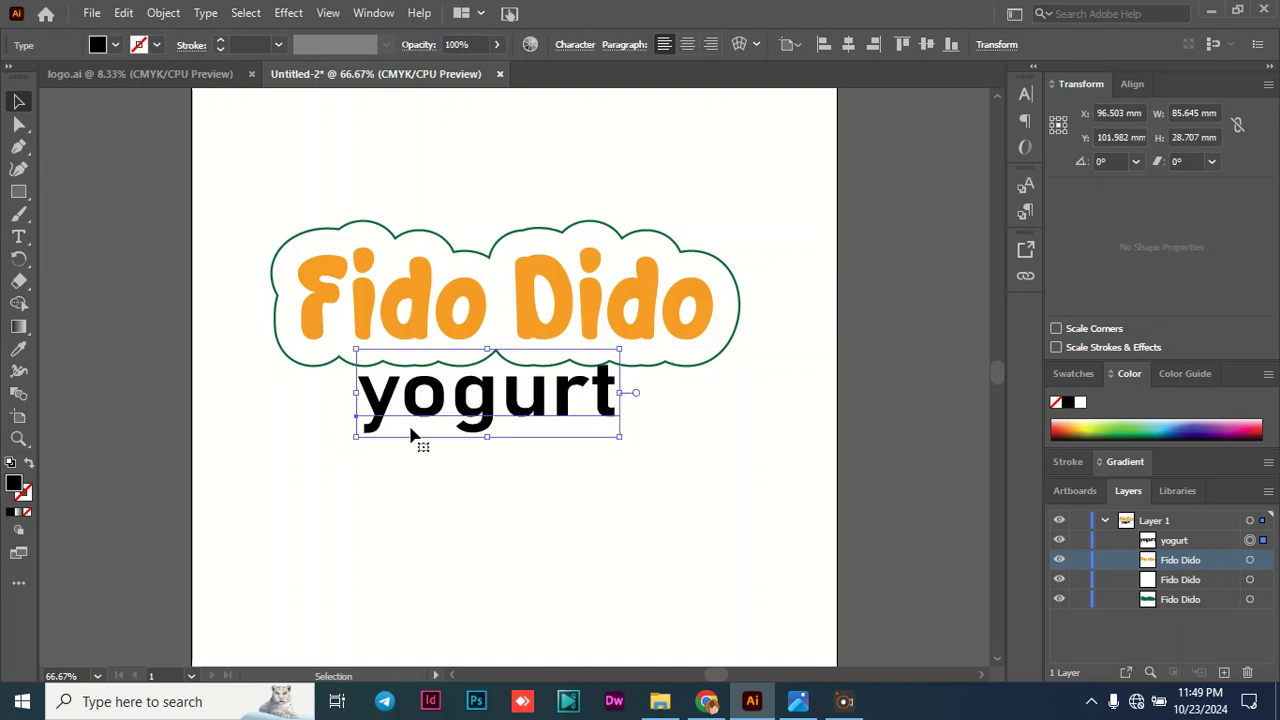
{"action": "left_click_drag", "start_coordinate": [468, 415], "coordinate": [480, 397]}
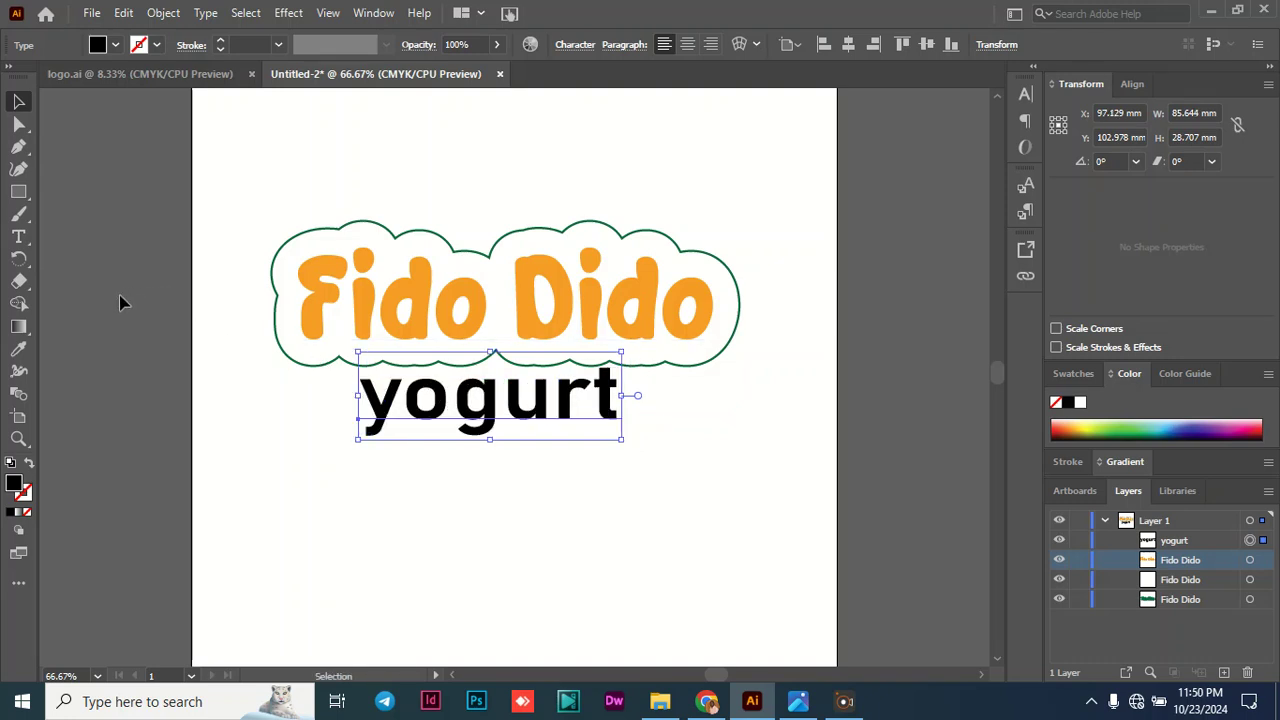
{"action": "left_click", "coordinate": [326, 371]}
- Tighten the tracking of all characters in the "yogurt" text to -40
{"action": "double_click", "coordinate": [490, 398]}
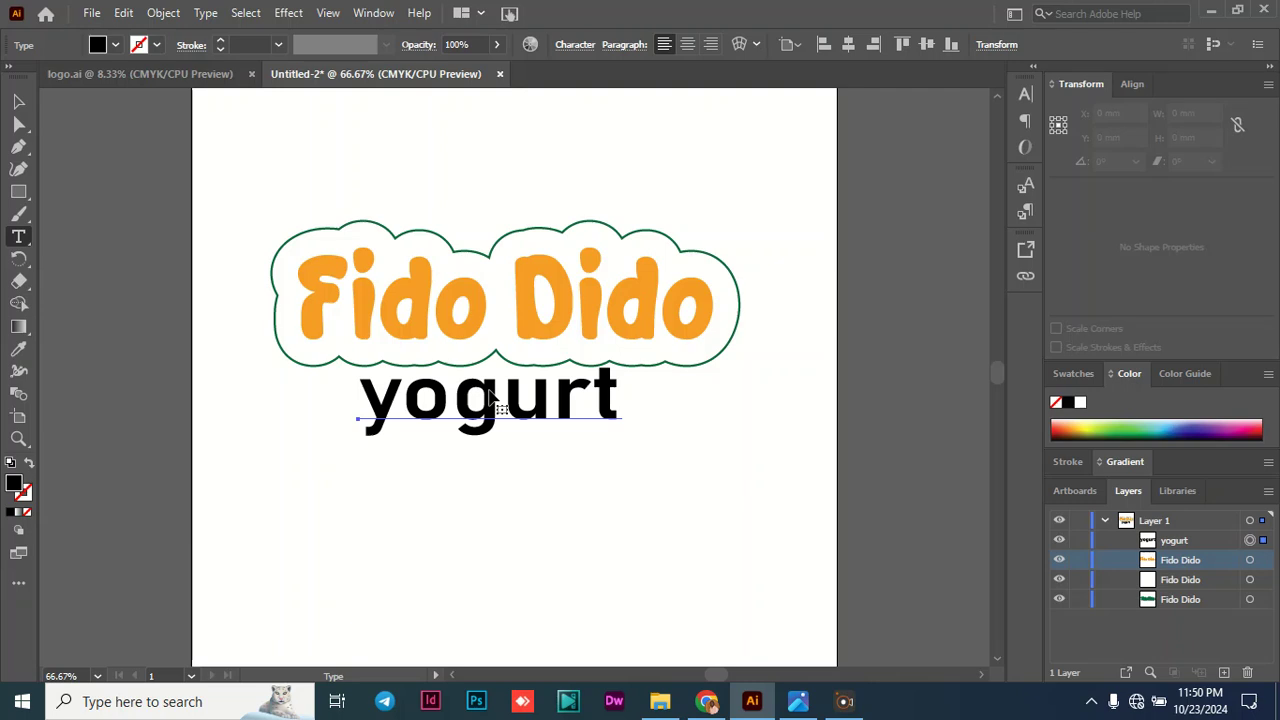
{"action": "double_click", "coordinate": [495, 398]}
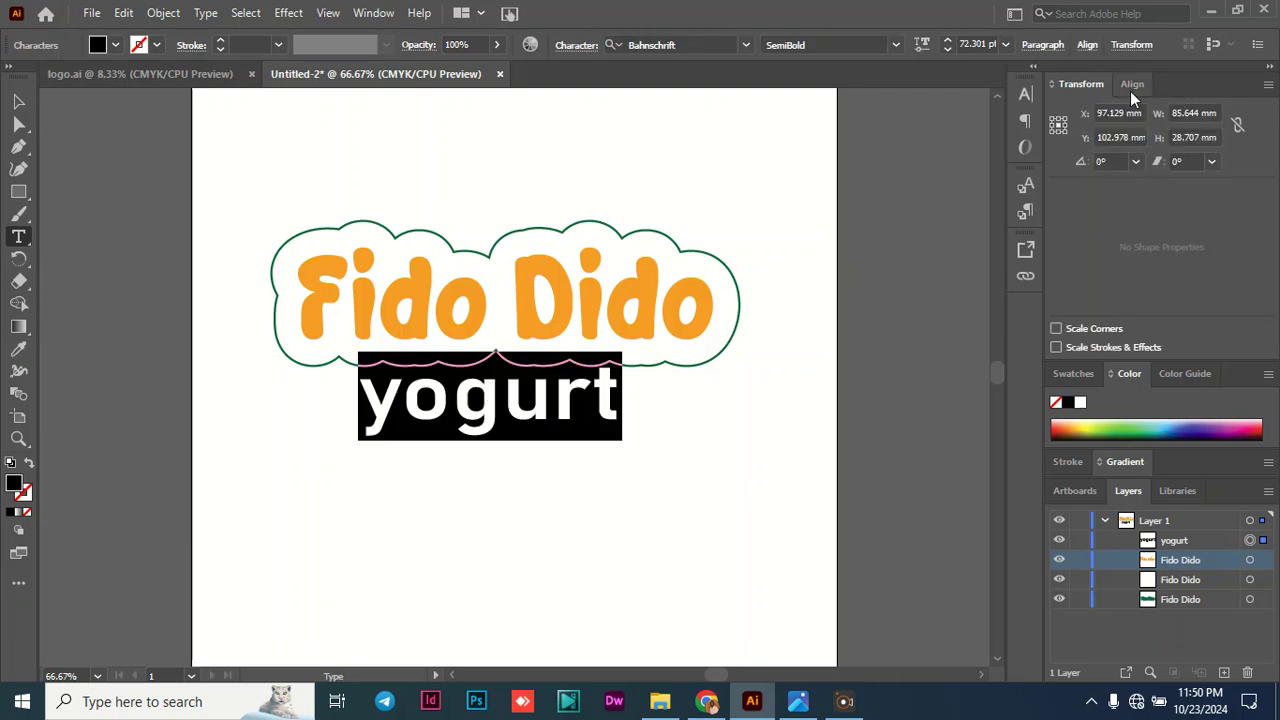
{"action": "left_click", "coordinate": [1022, 102]}
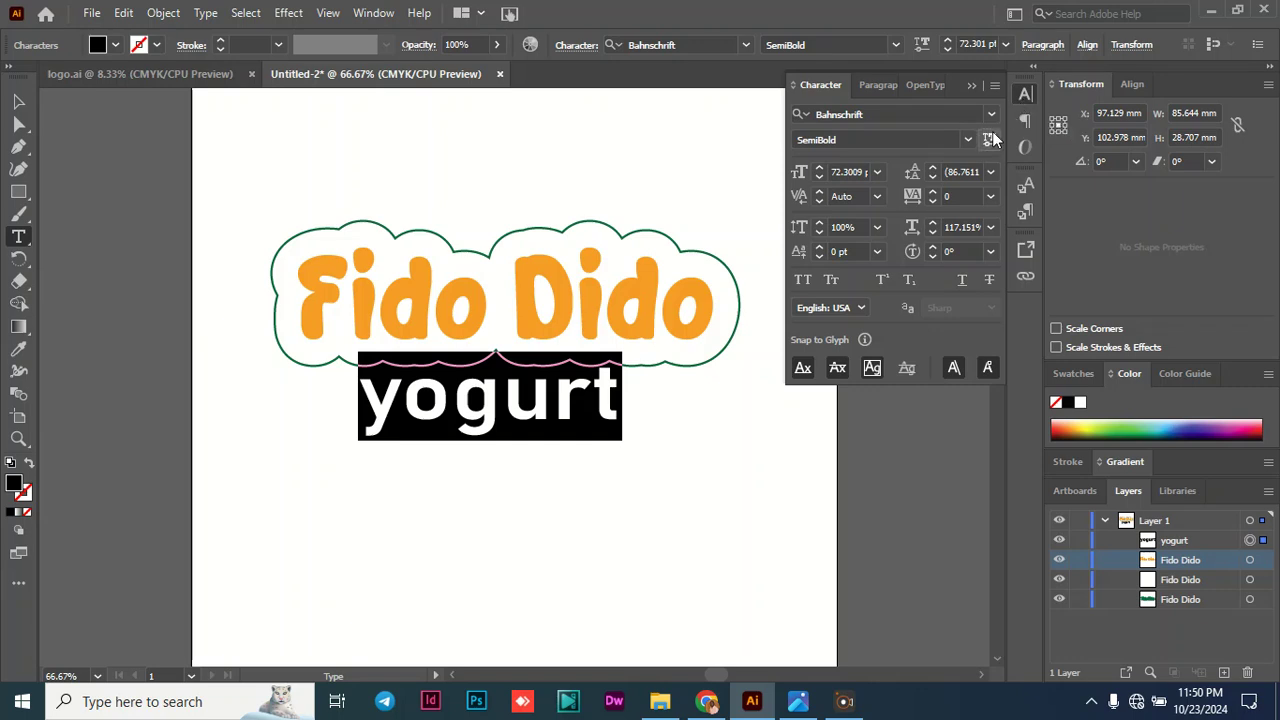
{"action": "left_click", "coordinate": [932, 201]}
{"action": "left_click", "coordinate": [933, 201]}
{"action": "left_click", "coordinate": [933, 201]}
{"action": "left_click", "coordinate": [933, 201]}
{"action": "left_click", "coordinate": [933, 201]}
{"action": "left_click", "coordinate": [933, 201]}
{"action": "left_click", "coordinate": [933, 201]}
{"action": "left_click", "coordinate": [933, 201]}
{"action": "left_click", "coordinate": [933, 201]}
{"action": "left_click", "coordinate": [933, 201]}
{"action": "left_click", "coordinate": [933, 201]}
{"action": "left_click", "coordinate": [933, 201]}
{"action": "left_click", "coordinate": [933, 201]}
{"action": "left_click", "coordinate": [933, 201]}
{"action": "left_click", "coordinate": [933, 201]}
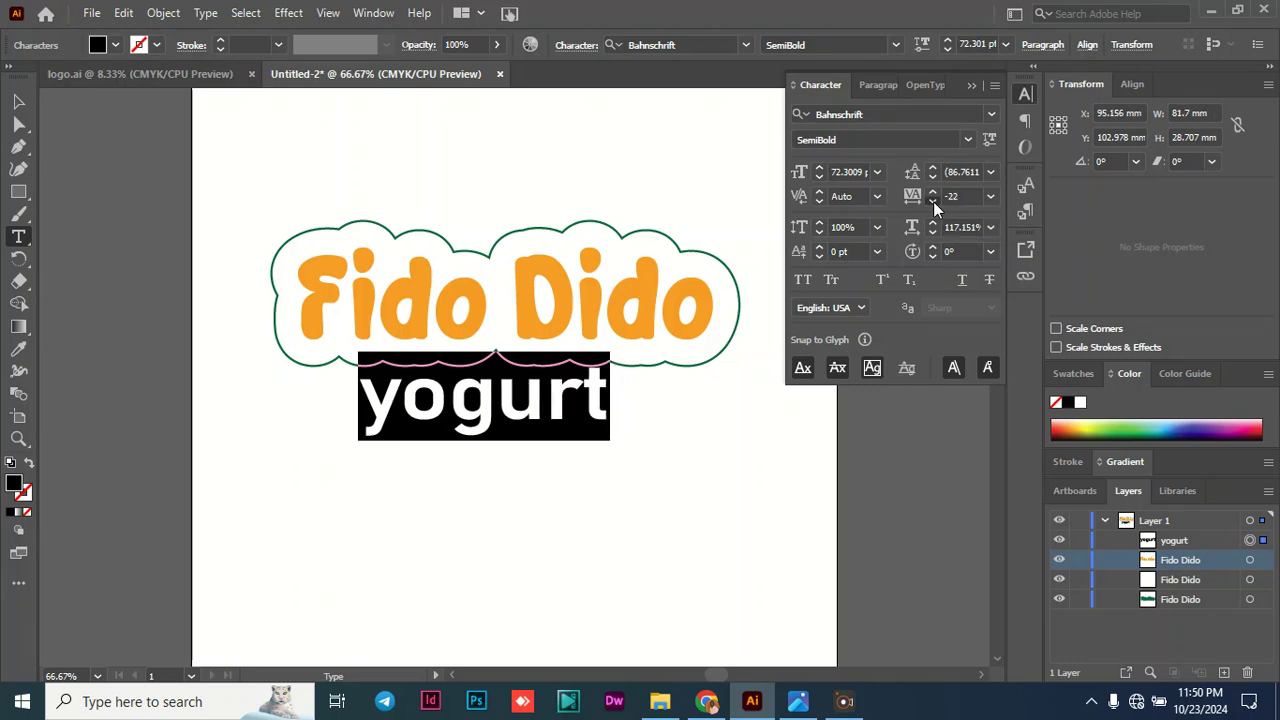
{"action": "left_click", "coordinate": [933, 201]}
{"action": "left_click", "coordinate": [933, 201]}
{"action": "left_click", "coordinate": [933, 201]}
{"action": "left_click", "coordinate": [933, 201]}
{"action": "left_click", "coordinate": [933, 201]}
{"action": "left_click", "coordinate": [933, 201]}
{"action": "left_click", "coordinate": [933, 201]}
{"action": "left_click", "coordinate": [933, 201]}
{"action": "left_click", "coordinate": [933, 201]}
{"action": "left_click", "coordinate": [933, 201]}
{"action": "left_click", "coordinate": [933, 201]}
{"action": "left_click", "coordinate": [933, 201]}
{"action": "left_click", "coordinate": [933, 201]}
{"action": "left_click", "coordinate": [933, 201]}
{"action": "left_click", "coordinate": [933, 201]}
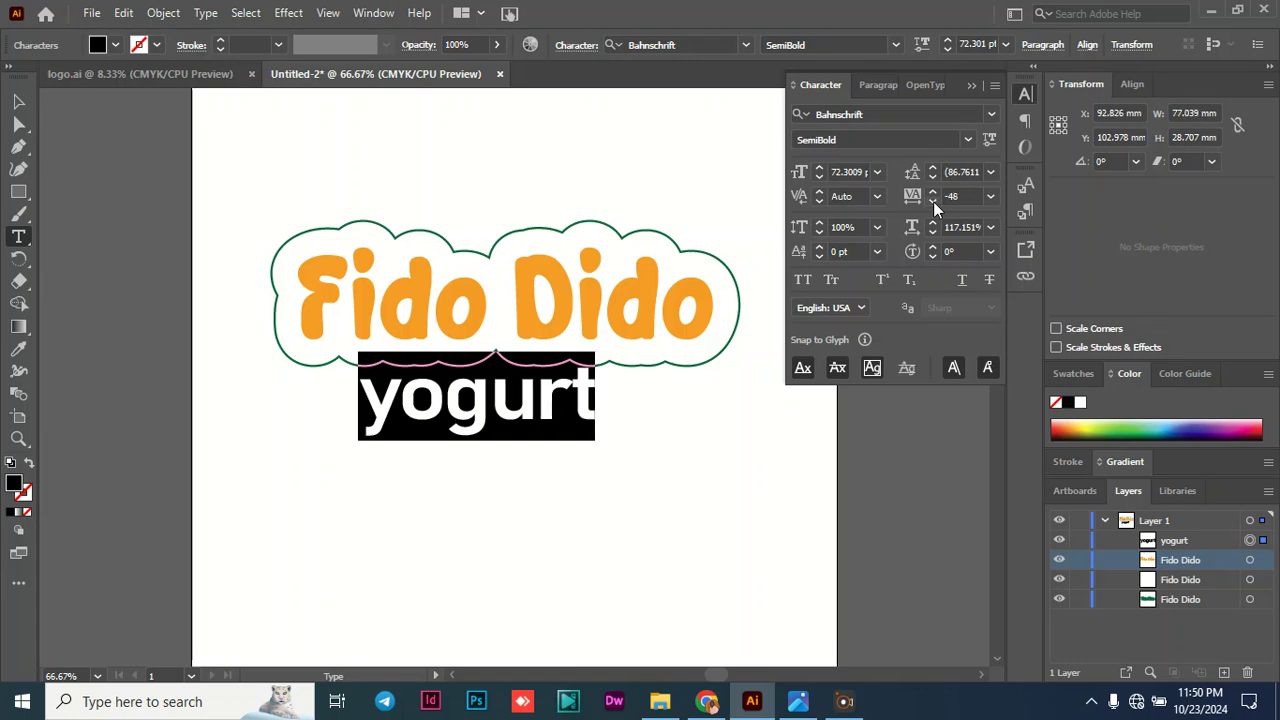
{"action": "left_click", "coordinate": [938, 193]}
{"action": "left_click", "coordinate": [938, 193]}
{"action": "left_click", "coordinate": [938, 193]}
{"action": "left_click", "coordinate": [938, 193]}
{"action": "left_click", "coordinate": [938, 193]}
{"action": "left_click", "coordinate": [938, 193]}
{"action": "left_click", "coordinate": [938, 193]}
{"action": "left_click", "coordinate": [938, 193]}
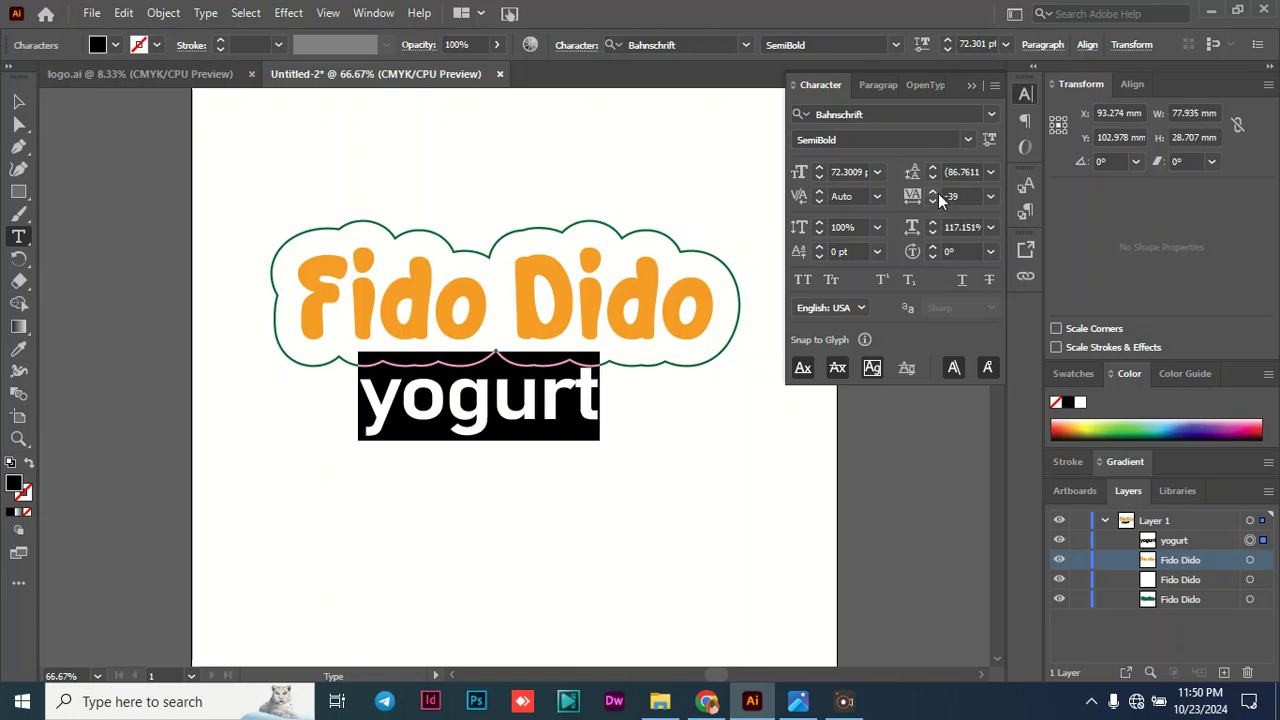
{"action": "left_click", "coordinate": [934, 202]}
- Stretch the "yogurt" text to about 84 mm wide and 28 mm high
{"action": "left_click", "coordinate": [18, 101]}
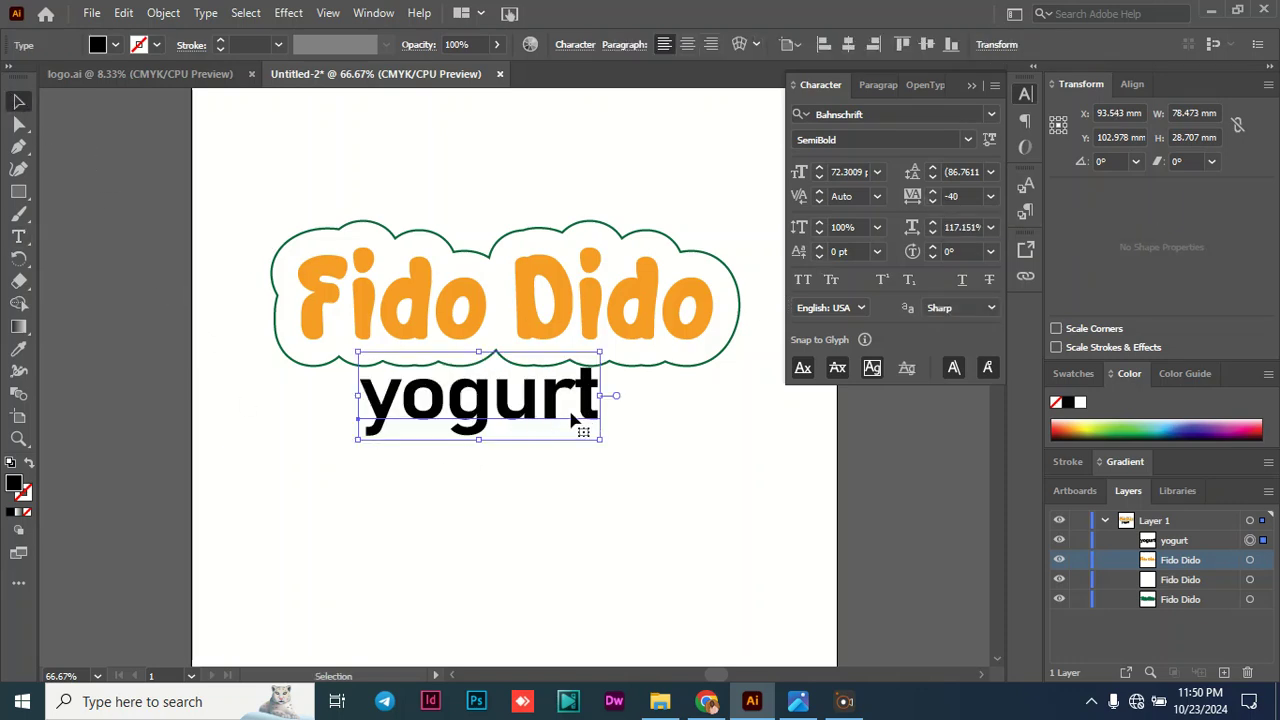
{"action": "left_click_drag", "start_coordinate": [601, 439], "coordinate": [620, 440]}
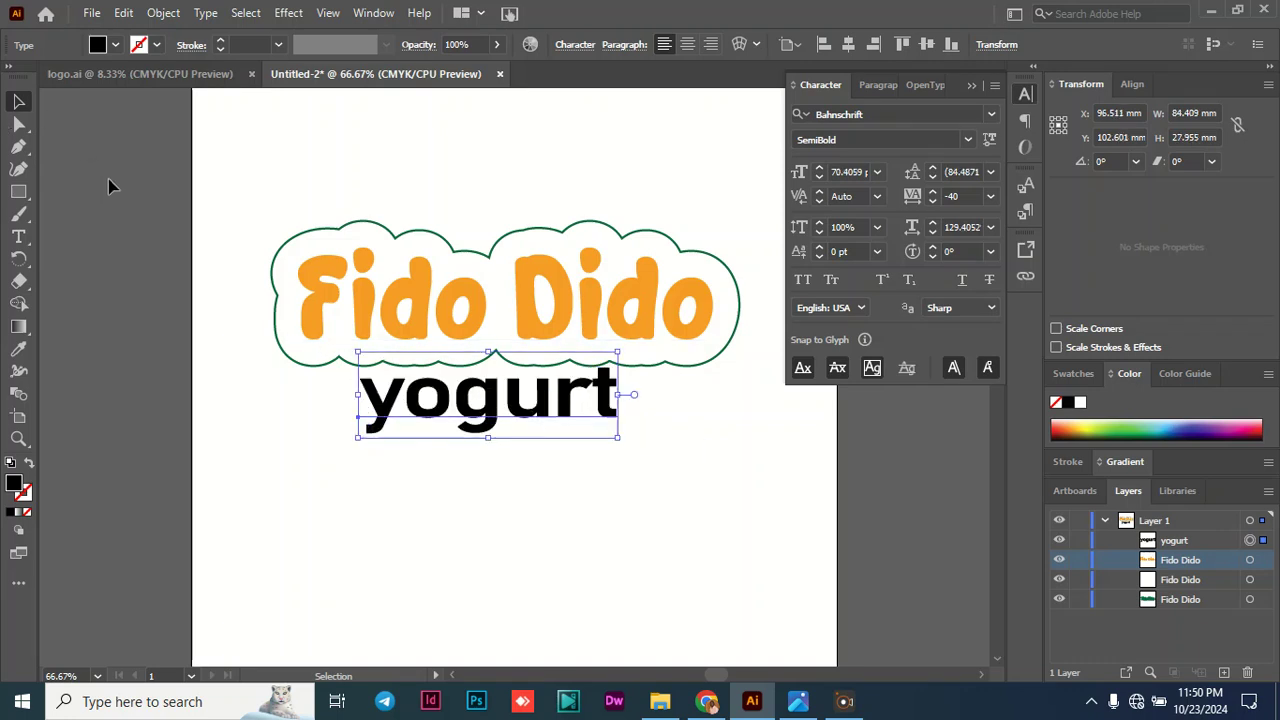
{"action": "left_click", "coordinate": [139, 219]}
- Fill the "yogurt" text with the dark green swatch C=90 M=30 Y=95 K=30 and collapse the character settings
{"action": "double_click", "coordinate": [474, 392]}
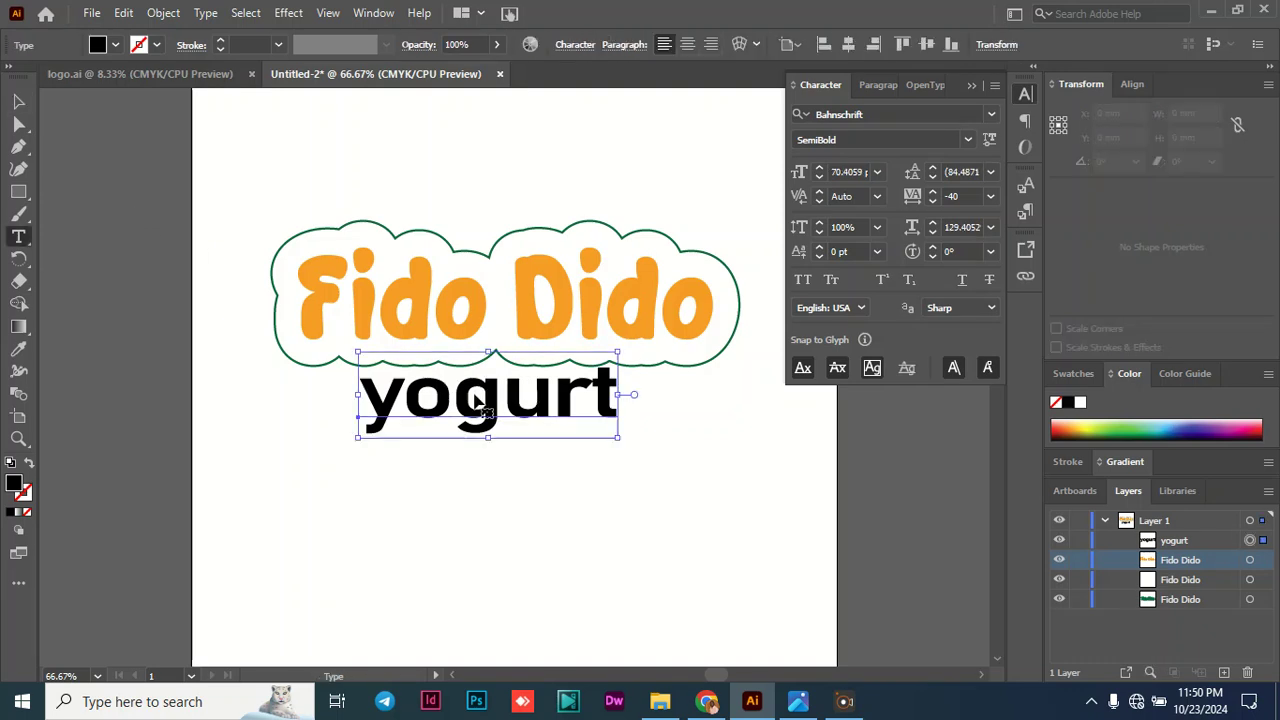
{"action": "key", "text": "ctrl+a"}
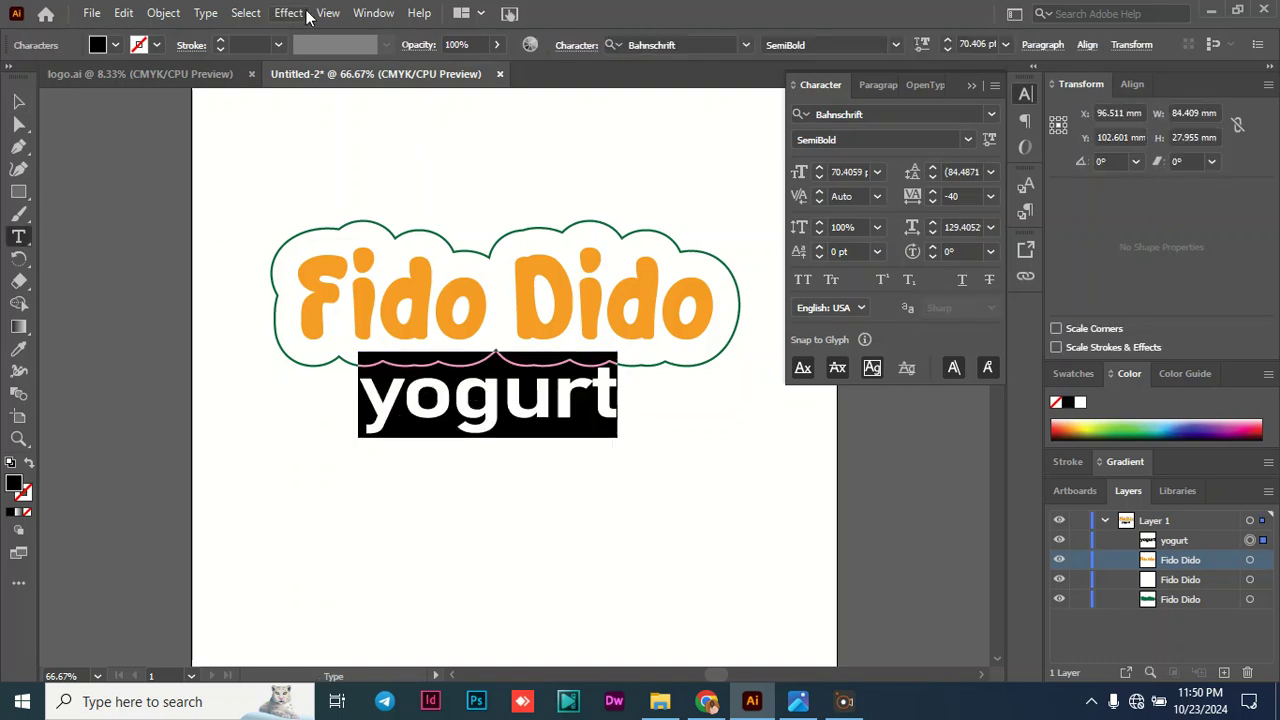
{"action": "left_click", "coordinate": [115, 45]}
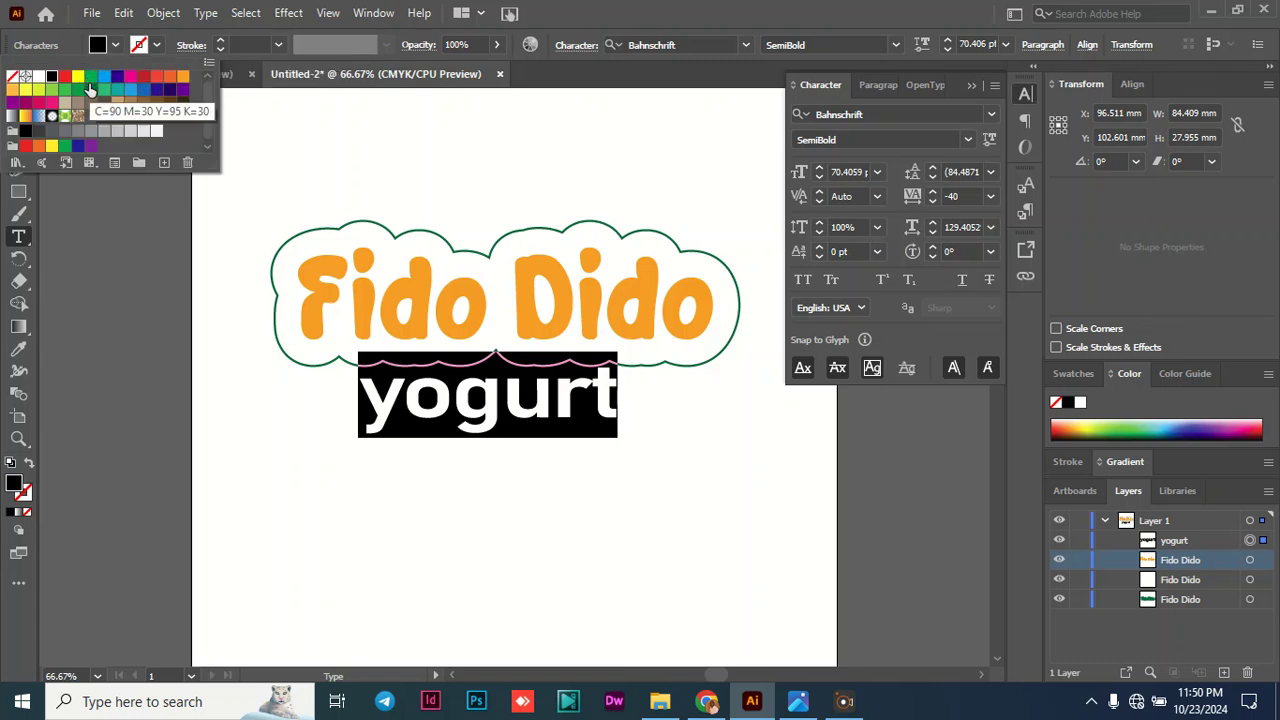
{"action": "left_click", "coordinate": [92, 91]}
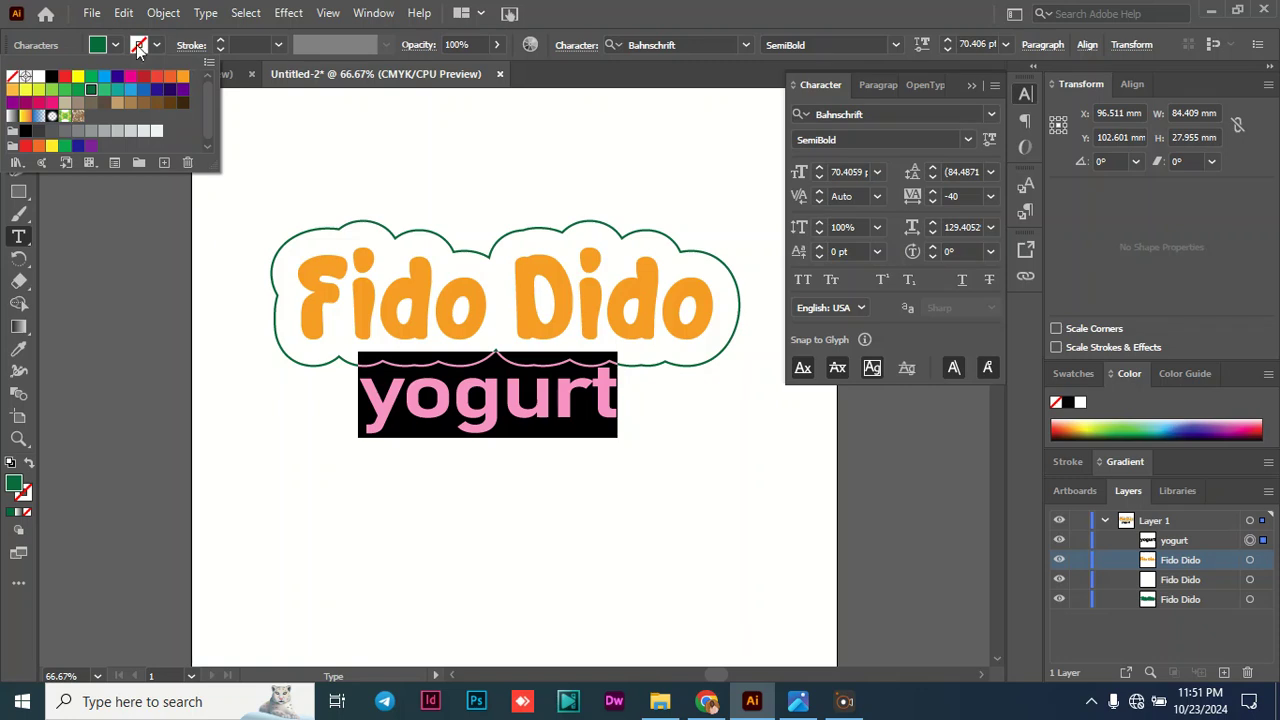
{"action": "double_click", "coordinate": [19, 485]}
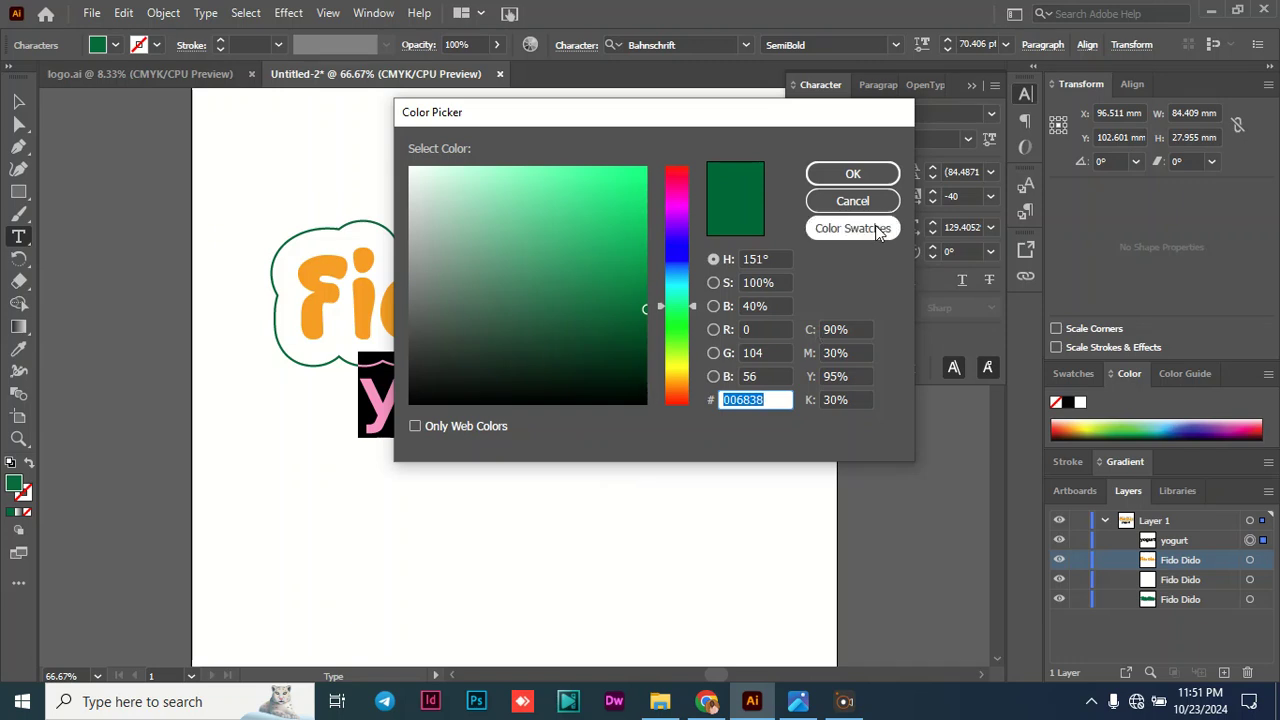
{"action": "left_click", "coordinate": [871, 168]}
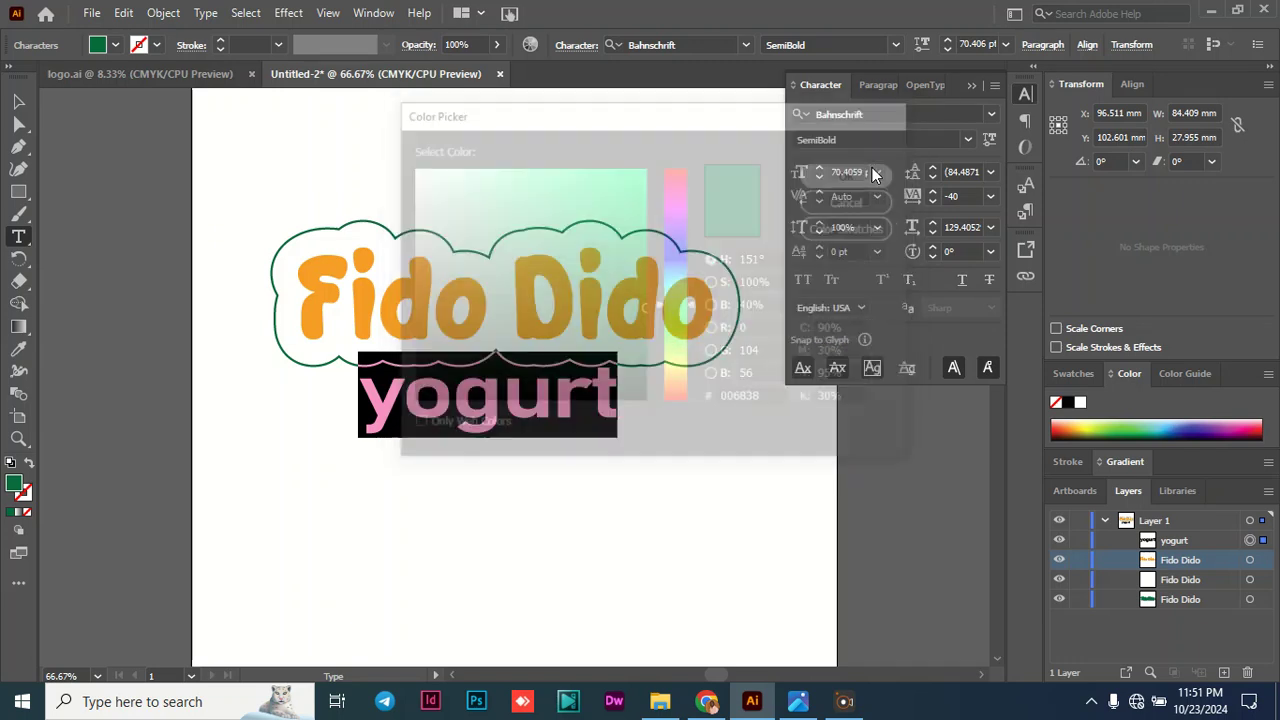
{"action": "left_click", "coordinate": [18, 101]}
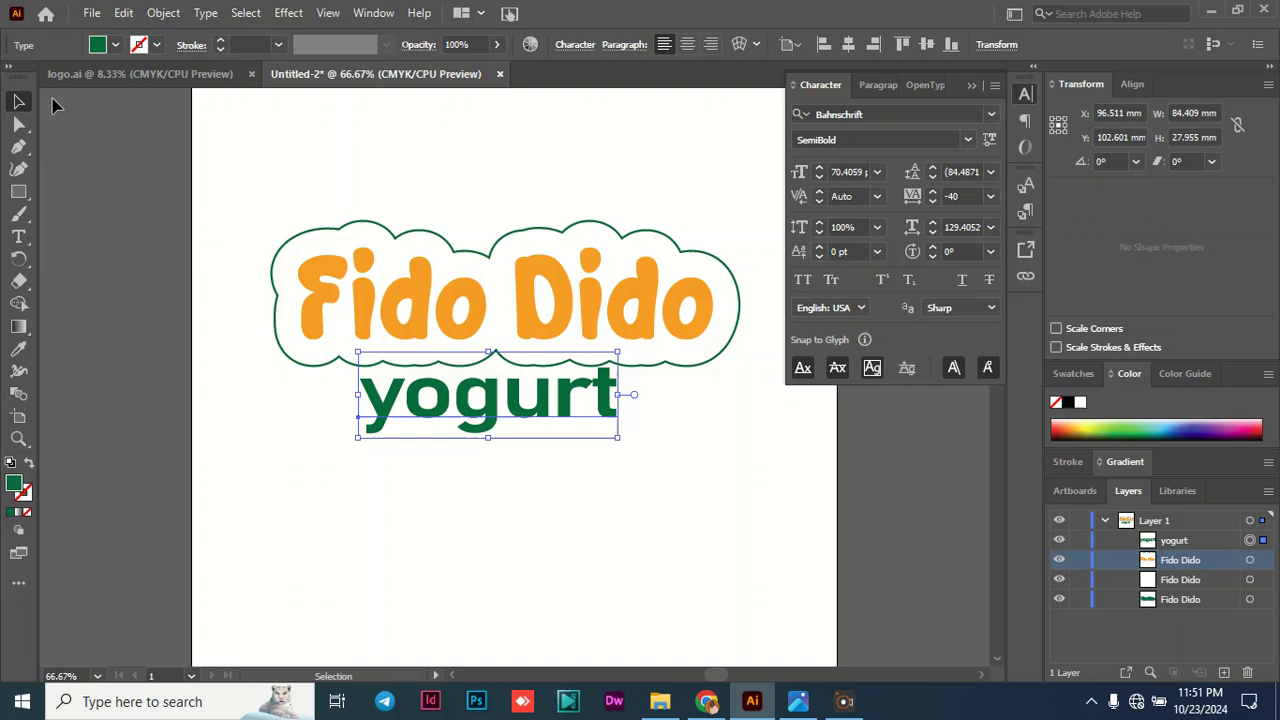
{"action": "left_click", "coordinate": [976, 86]}
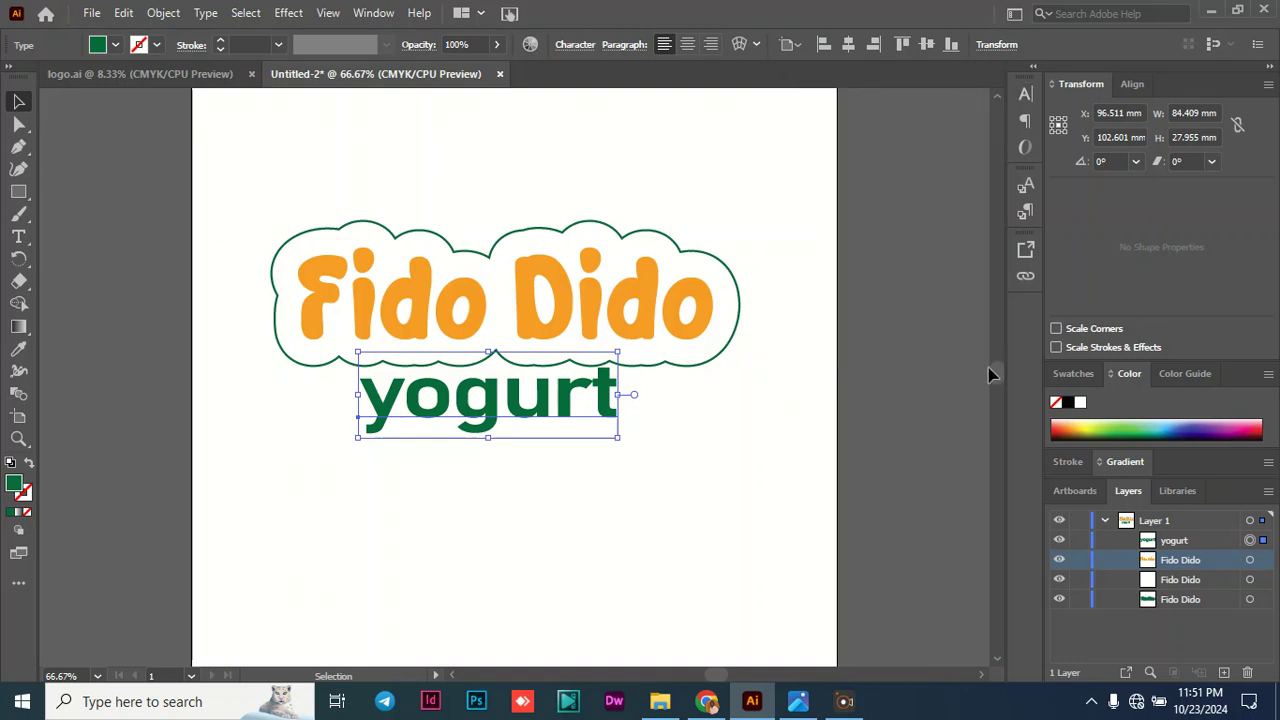
- Select all of the logo's texts, move them together slightly down and to the right on the artboard, and deselect them
{"action": "left_click_drag", "start_coordinate": [1000, 371], "coordinate": [996, 379]}
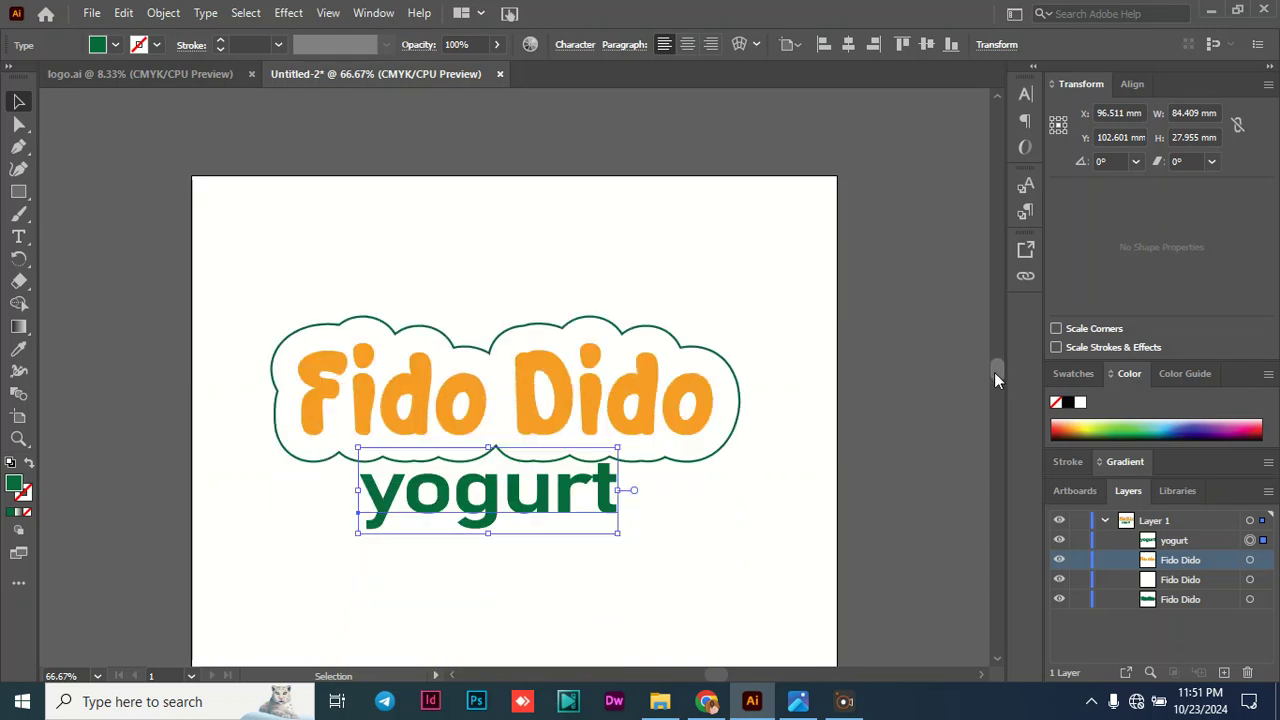
{"action": "left_click_drag", "start_coordinate": [258, 303], "coordinate": [745, 548]}
{"action": "left_click_drag", "start_coordinate": [617, 378], "coordinate": [629, 406]}
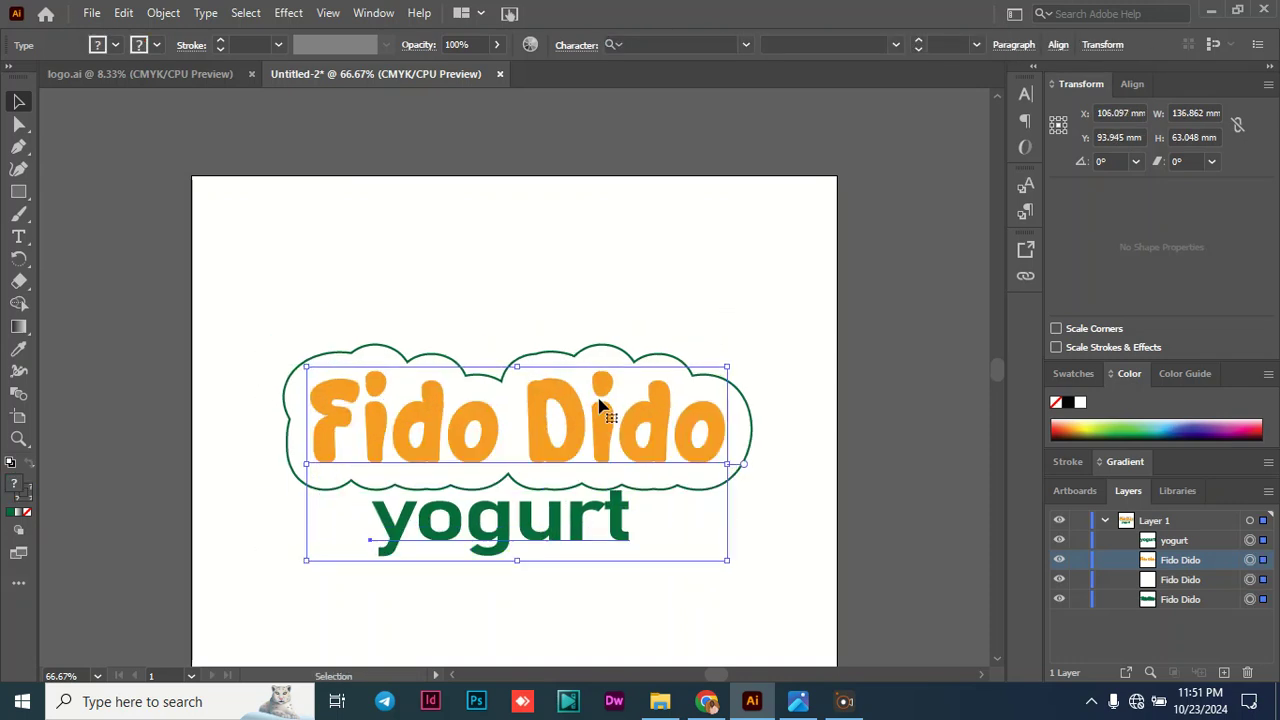
{"action": "left_click", "coordinate": [110, 355]}
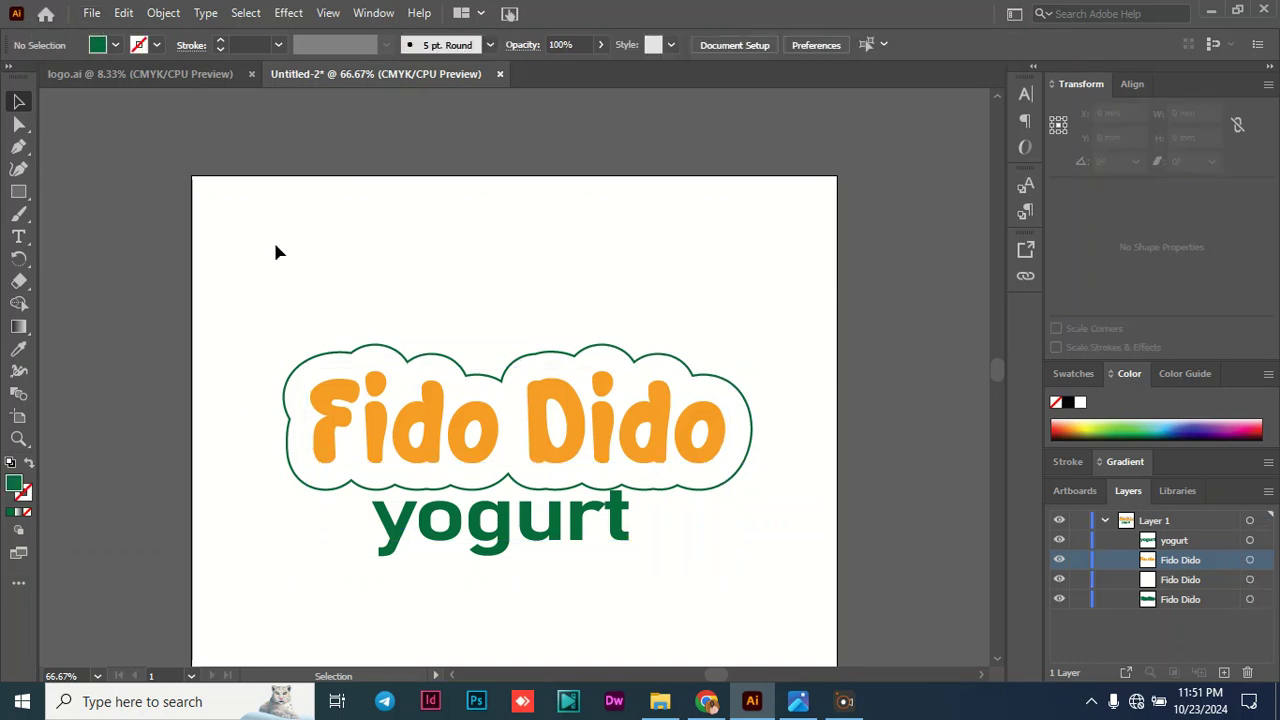
- Place the pp ice-cream image from File Explorer into the logo document, about 134 mm wide and 121 mm high, over the lettering
{"action": "left_click", "coordinate": [660, 701]}
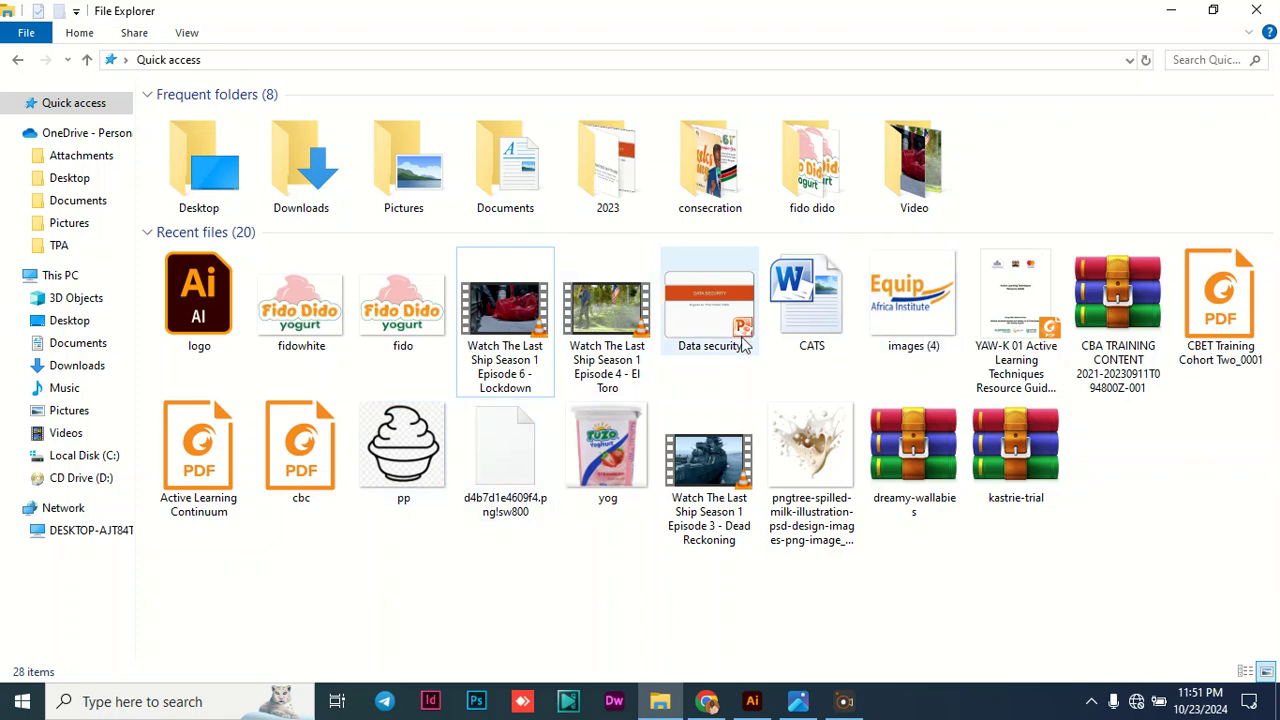
{"action": "left_click", "coordinate": [401, 438]}
{"action": "left_click_drag", "start_coordinate": [518, 515], "coordinate": [441, 333]}
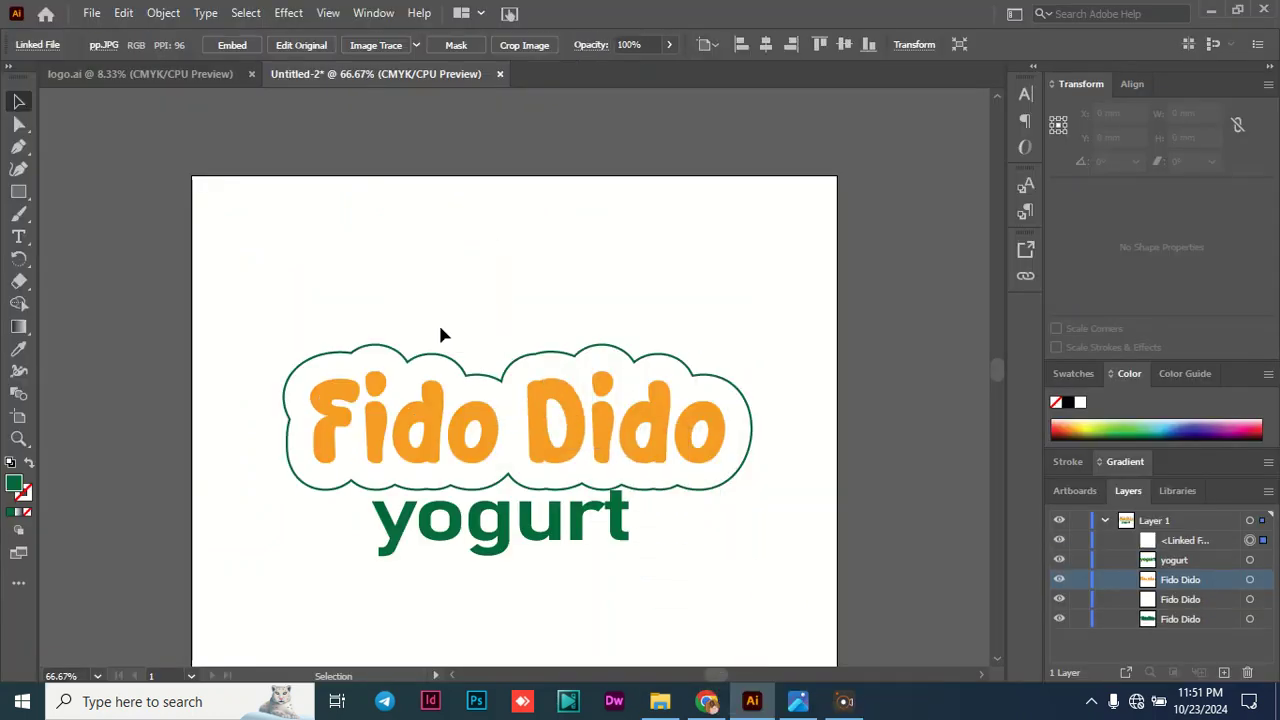
{"action": "left_click_drag", "start_coordinate": [553, 438], "coordinate": [750, 592]}
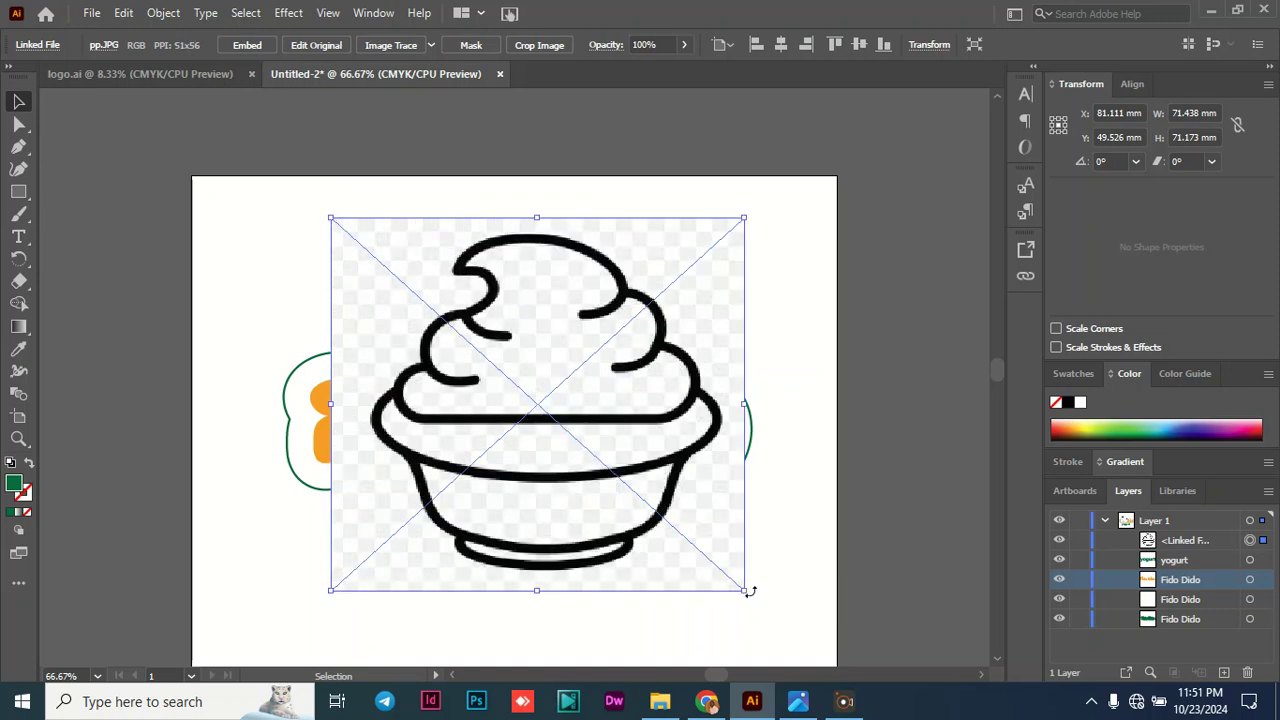
{"action": "left_click_drag", "start_coordinate": [600, 432], "coordinate": [565, 436]}
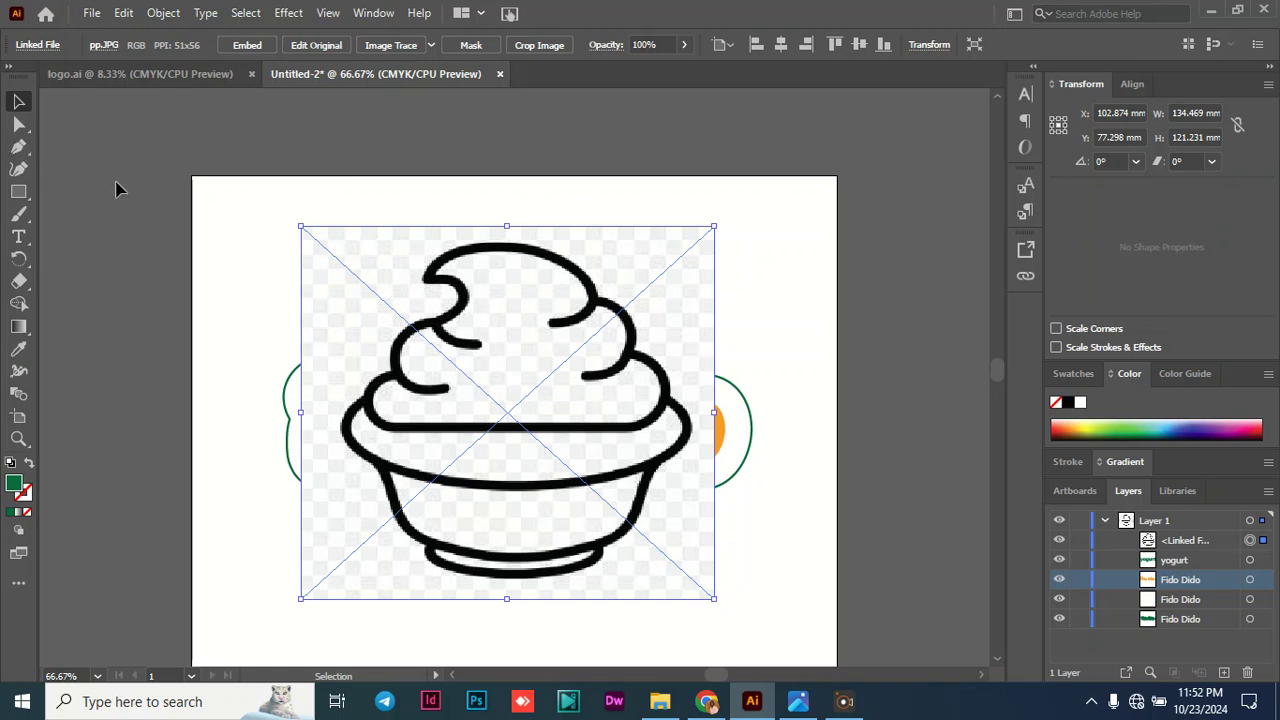
- Start a Pen path at the tip of the ice-cream swirl, with no fill and a green stroke
{"action": "left_click", "coordinate": [18, 146]}
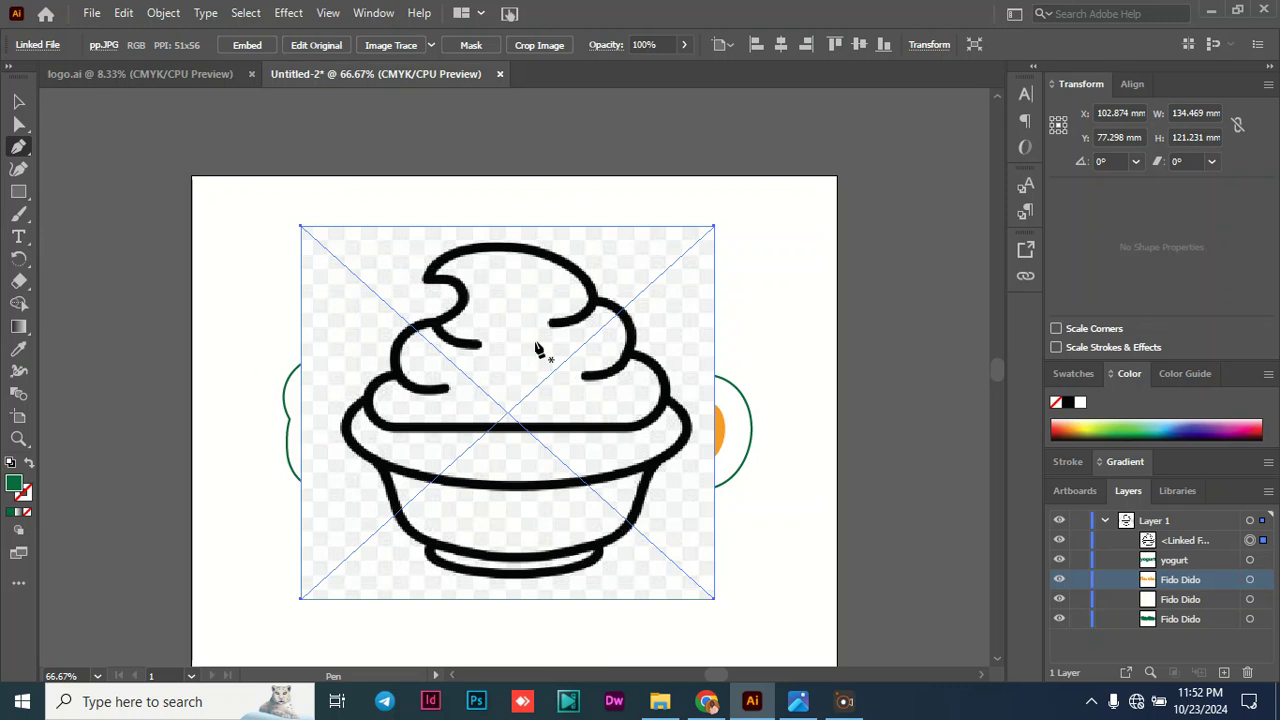
{"action": "left_click", "coordinate": [427, 274]}
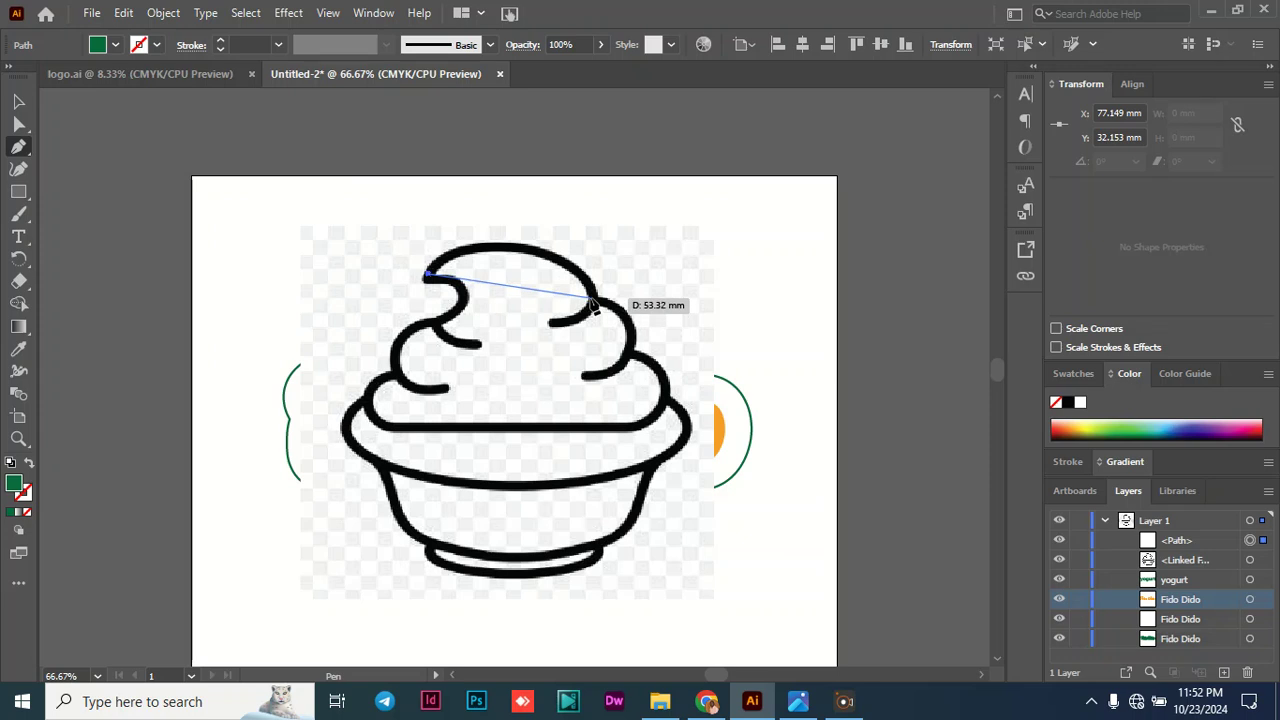
{"action": "left_click_drag", "start_coordinate": [592, 303], "coordinate": [676, 411]}
{"action": "key", "text": "ctrl+z"}
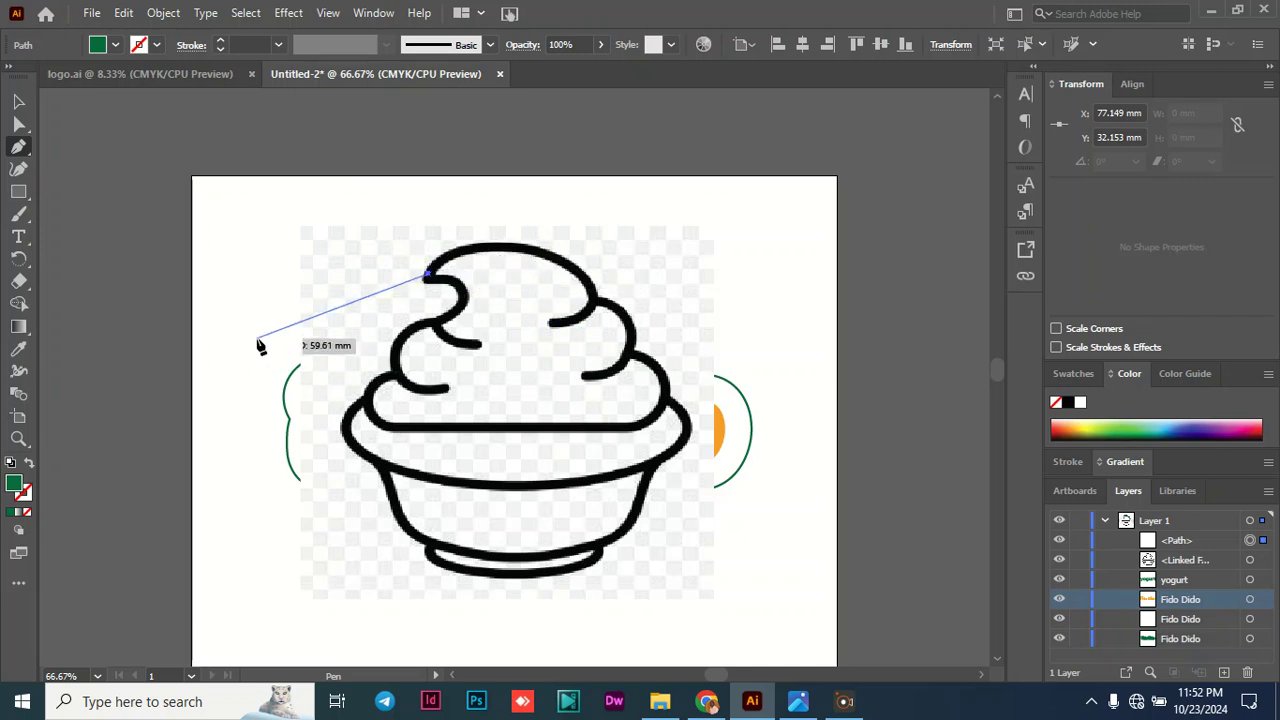
{"action": "left_click", "coordinate": [29, 462]}
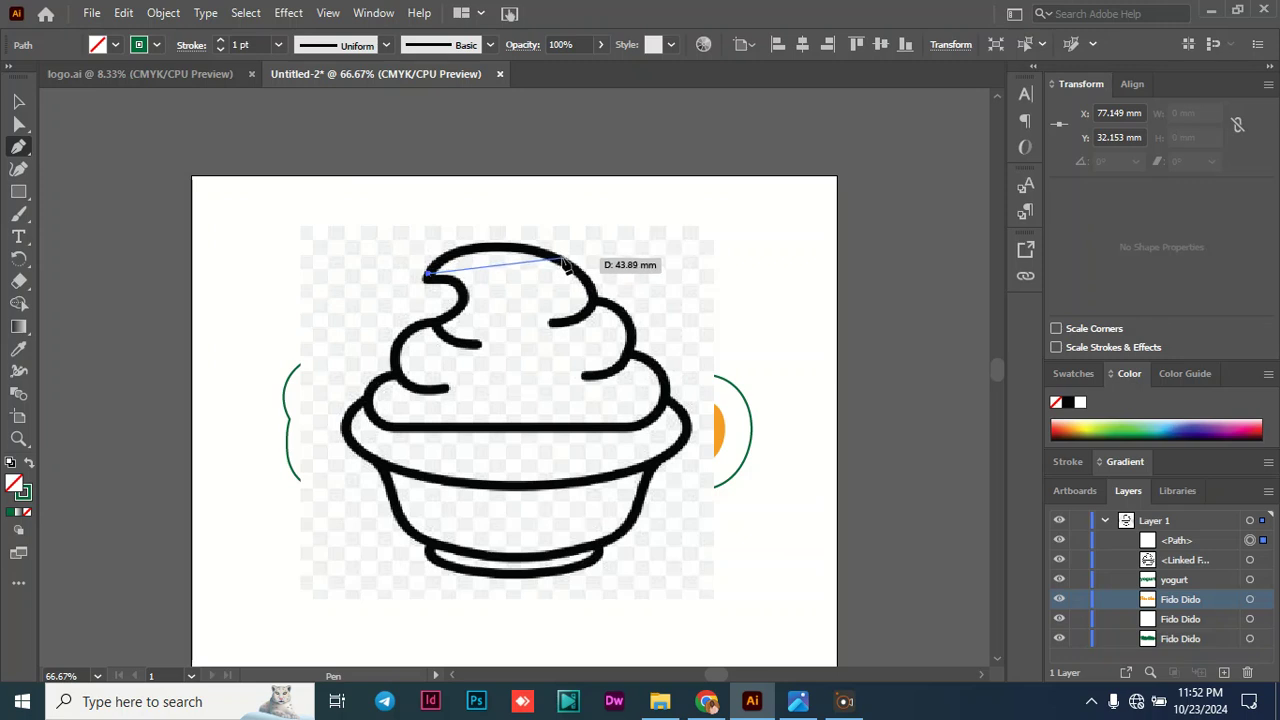
- Trace the swirl's top curl with curved Pen segments, ending at a corner point where the upper-right scoop begins
{"action": "left_click_drag", "start_coordinate": [570, 268], "coordinate": [667, 316]}
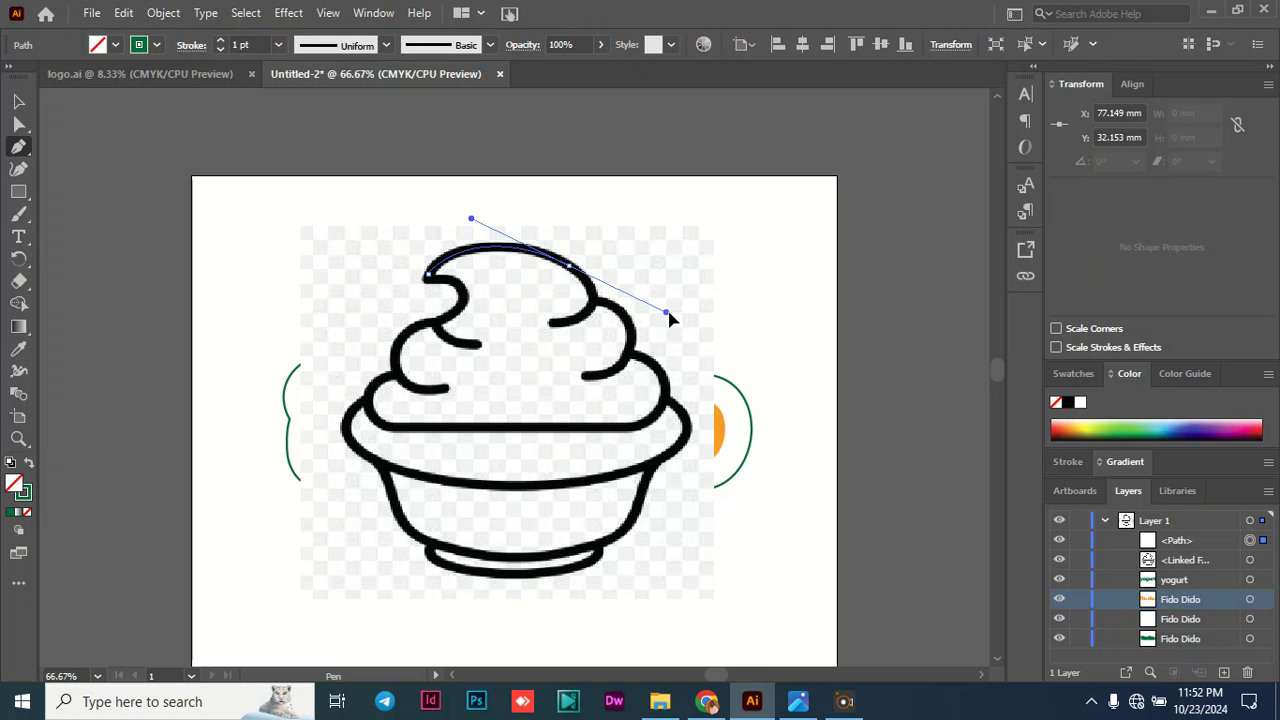
{"action": "left_click_drag", "start_coordinate": [667, 313], "coordinate": [667, 313]}
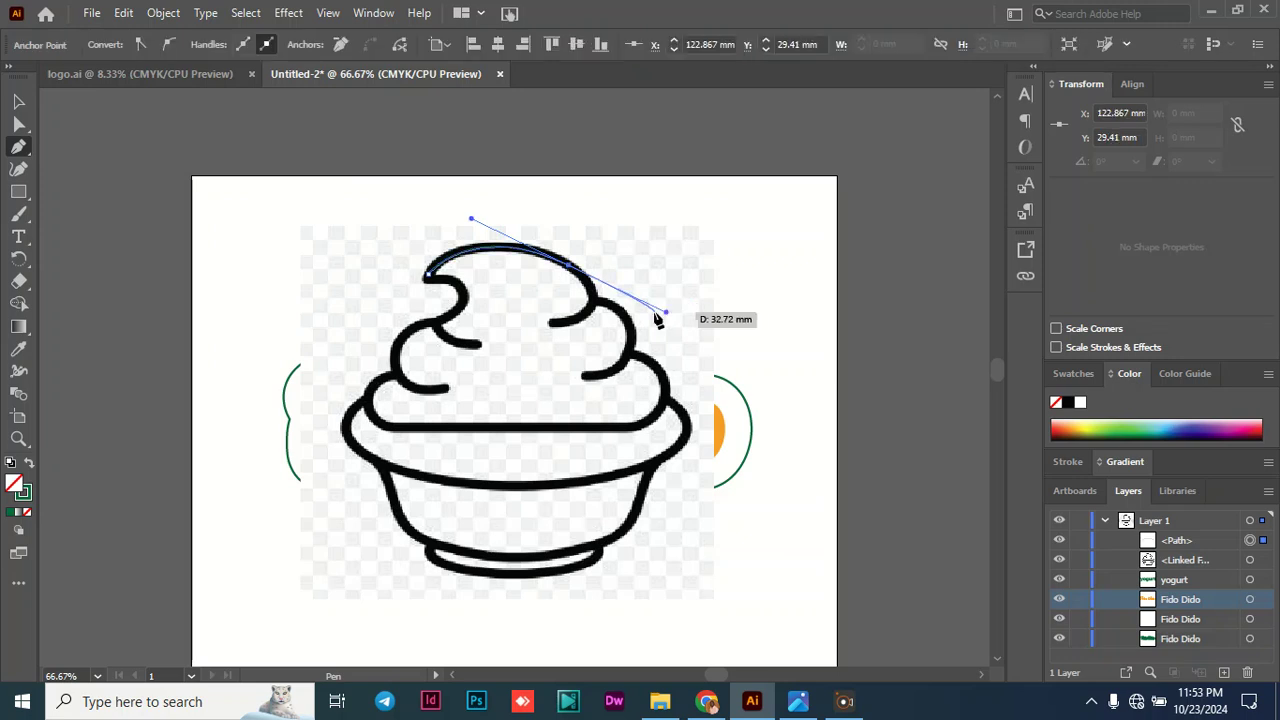
{"action": "left_click", "coordinate": [571, 269]}
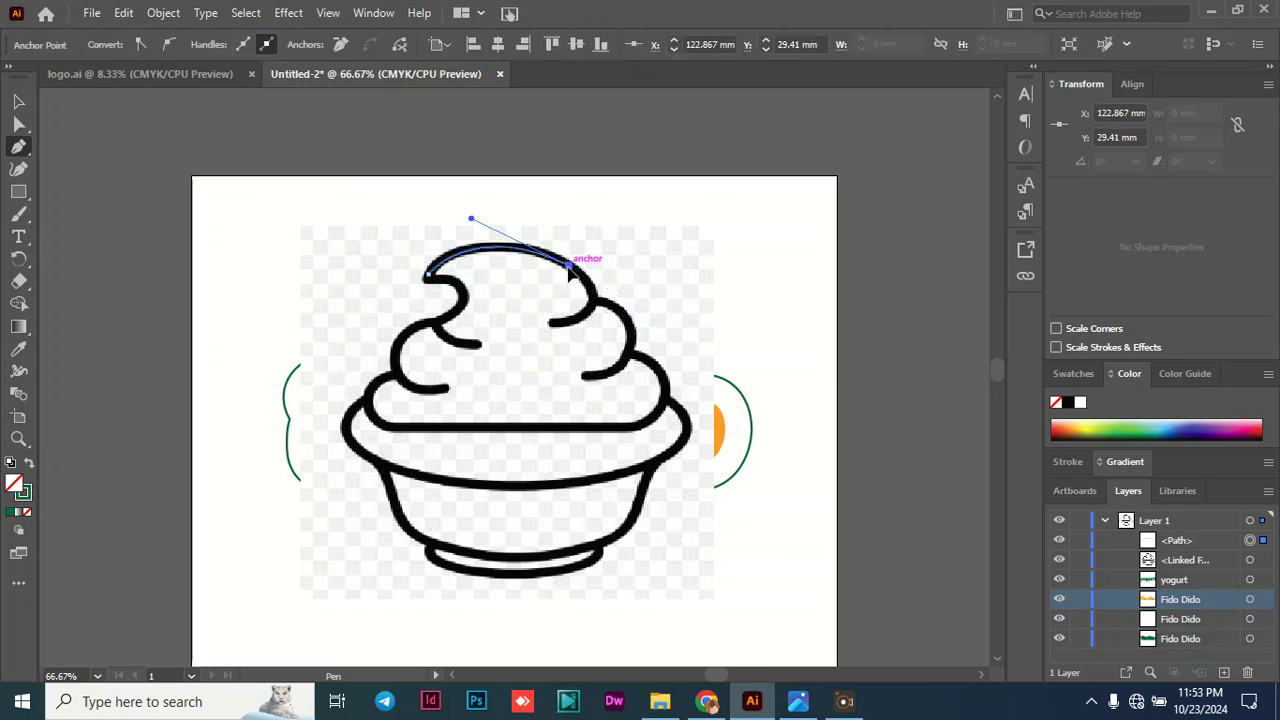
{"action": "left_click", "coordinate": [590, 313]}
{"action": "left_click_drag", "start_coordinate": [590, 313], "coordinate": [576, 333]}
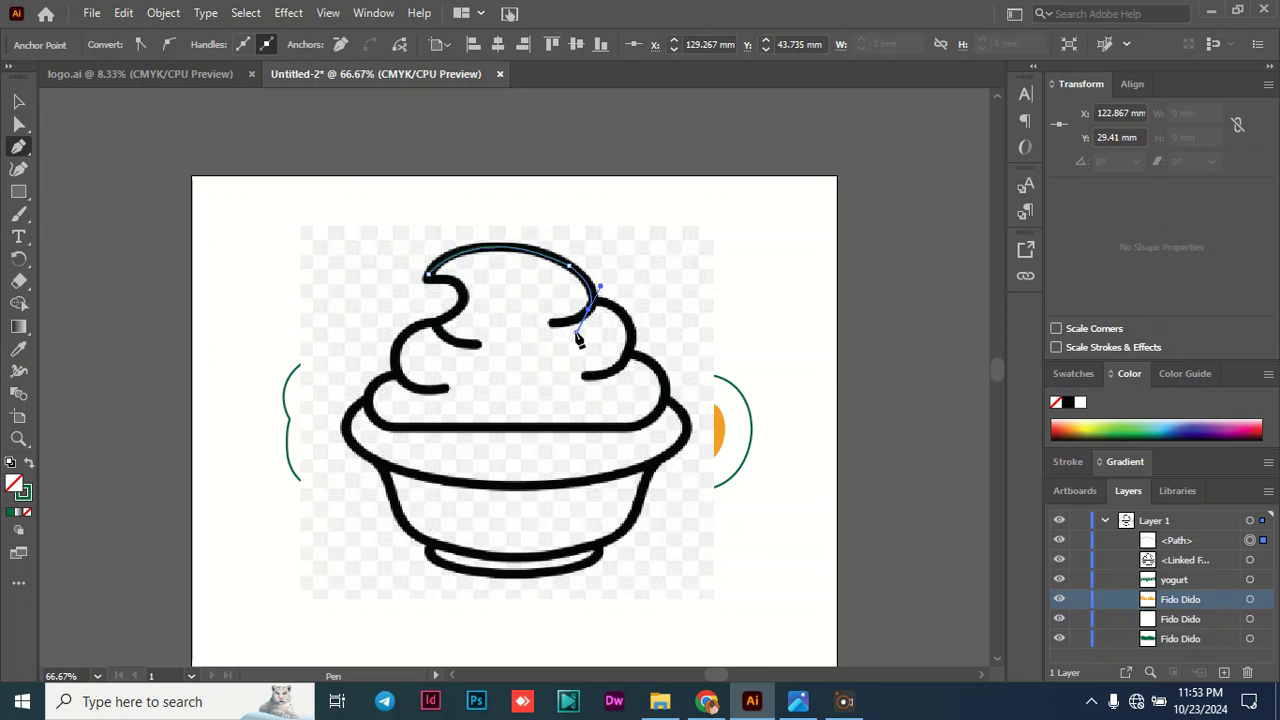
{"action": "left_click", "coordinate": [590, 313]}
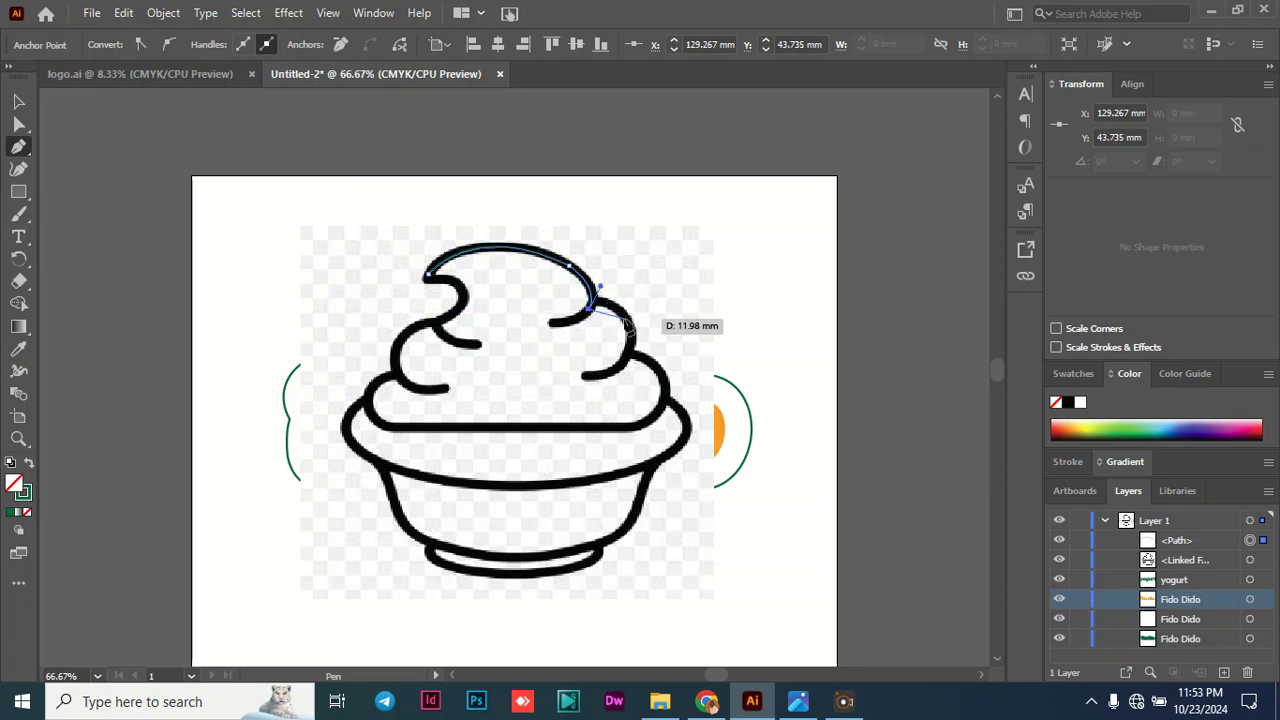
- Trace the right-hand scoops, the bowl's rim and the left side, closing the path at the swirl's tip
{"action": "left_click", "coordinate": [630, 358]}
{"action": "left_click_drag", "start_coordinate": [630, 358], "coordinate": [624, 414]}
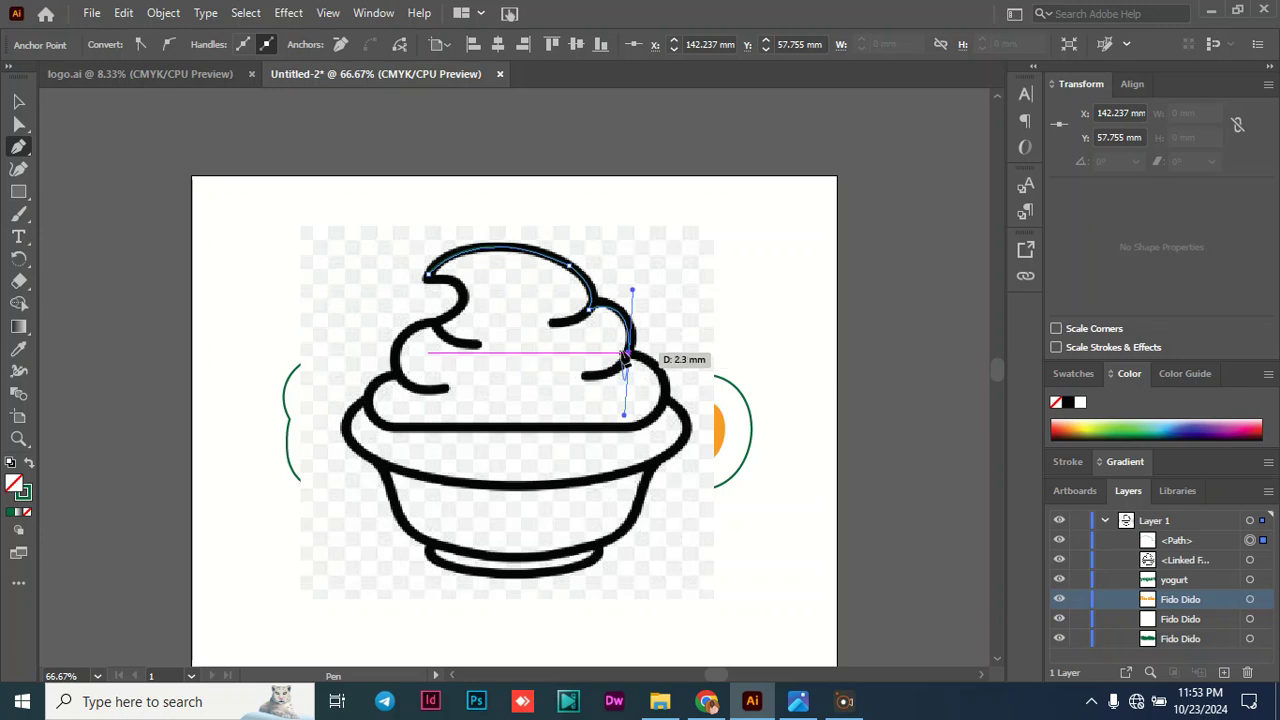
{"action": "left_click_drag", "start_coordinate": [661, 375], "coordinate": [667, 398]}
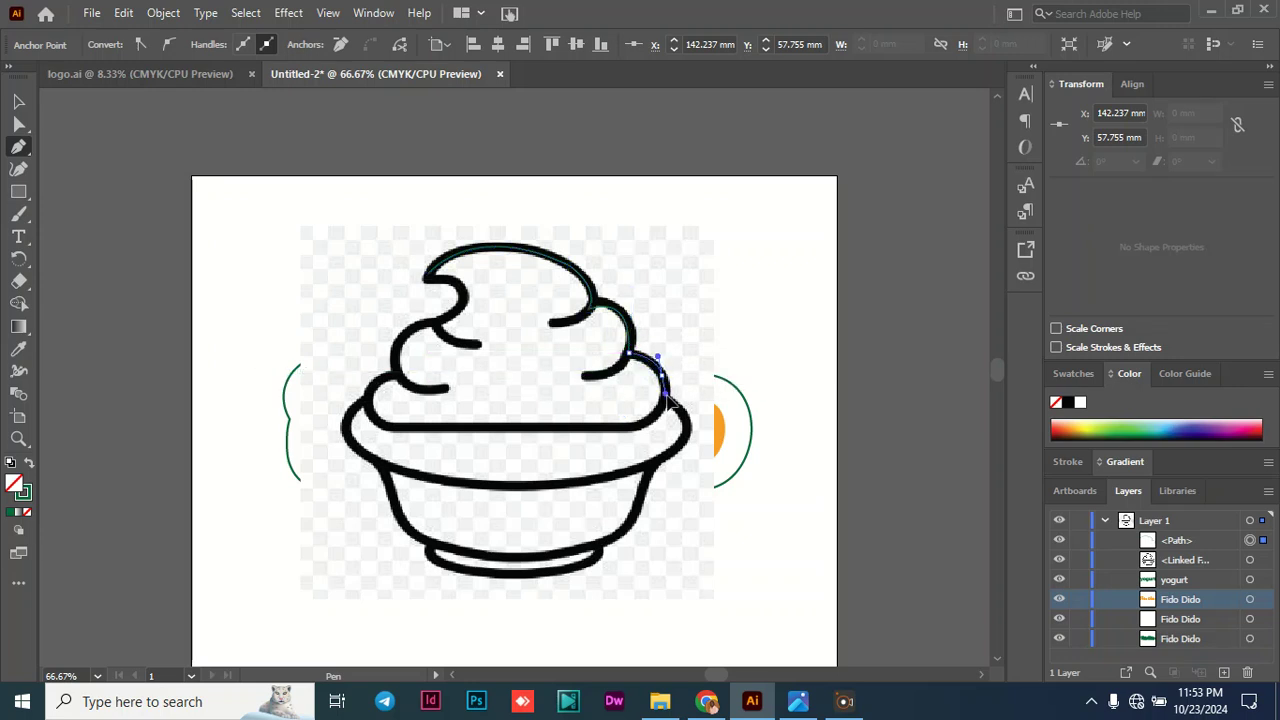
{"action": "left_click_drag", "start_coordinate": [668, 397], "coordinate": [661, 412]}
{"action": "left_click", "coordinate": [650, 418]}
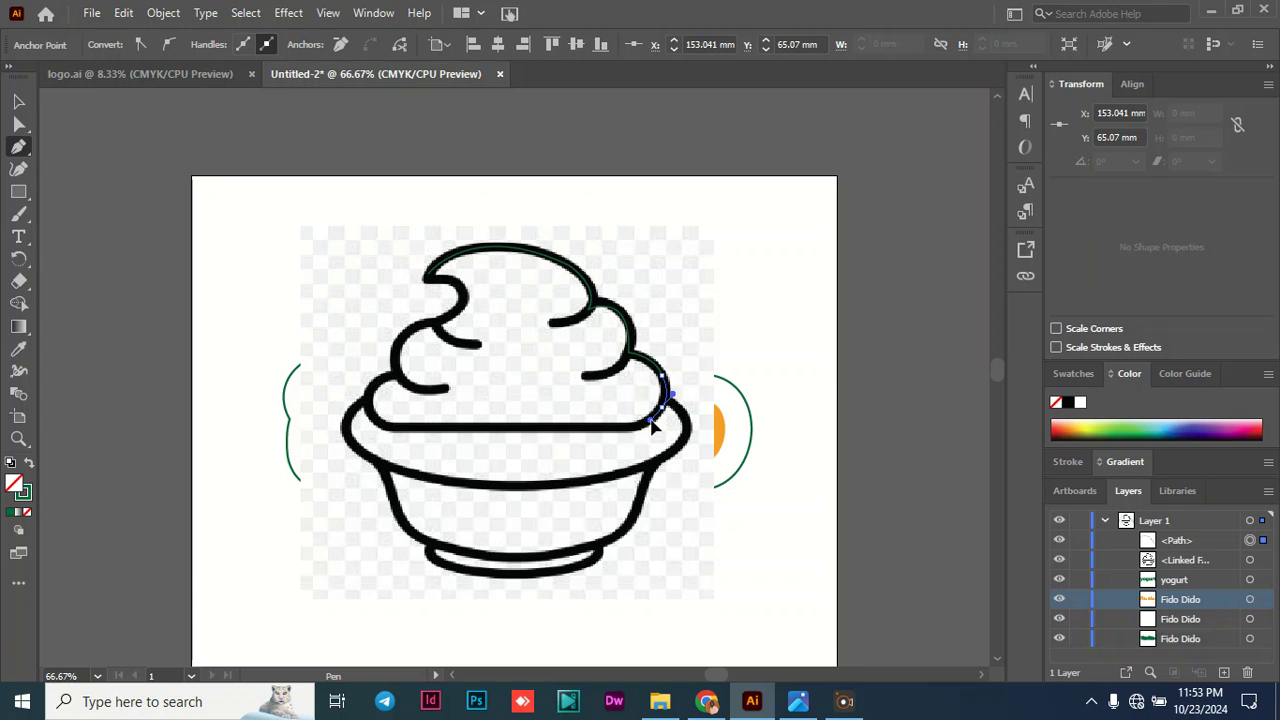
{"action": "left_click_drag", "start_coordinate": [655, 427], "coordinate": [617, 651]}
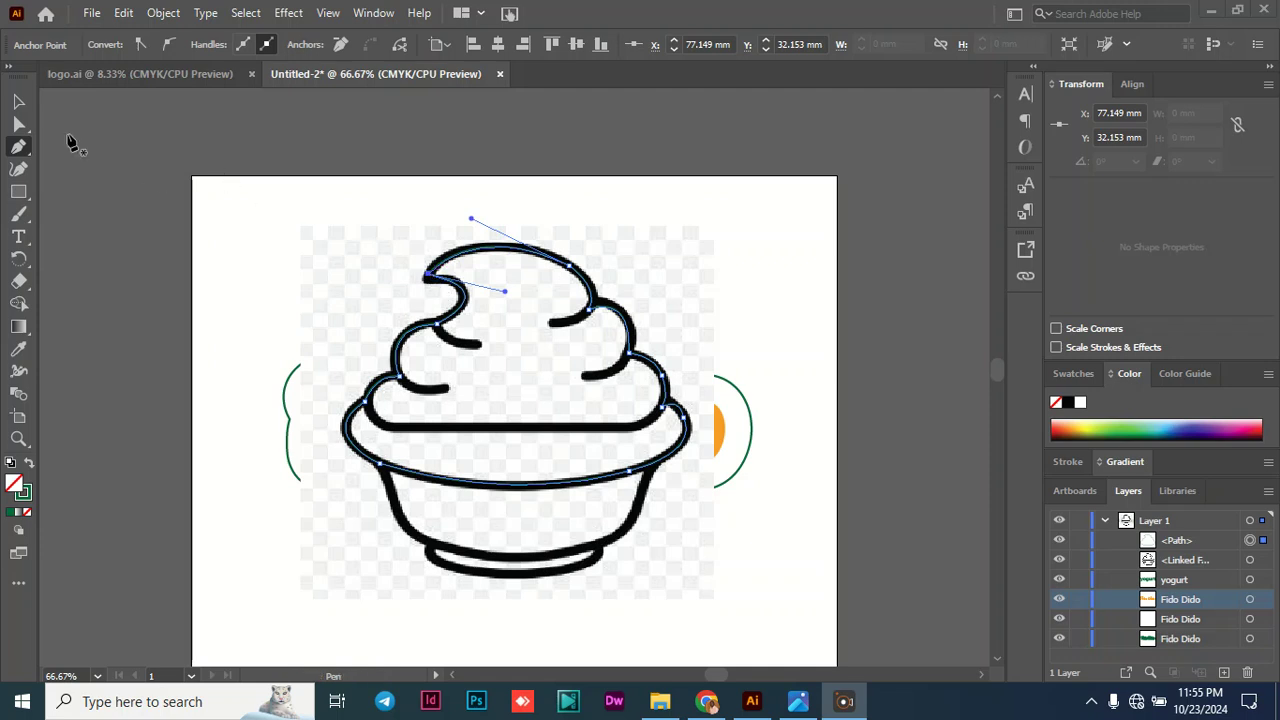
- Delete the linked ice-cream reference image, keeping the traced outline
{"action": "left_click", "coordinate": [19, 103]}
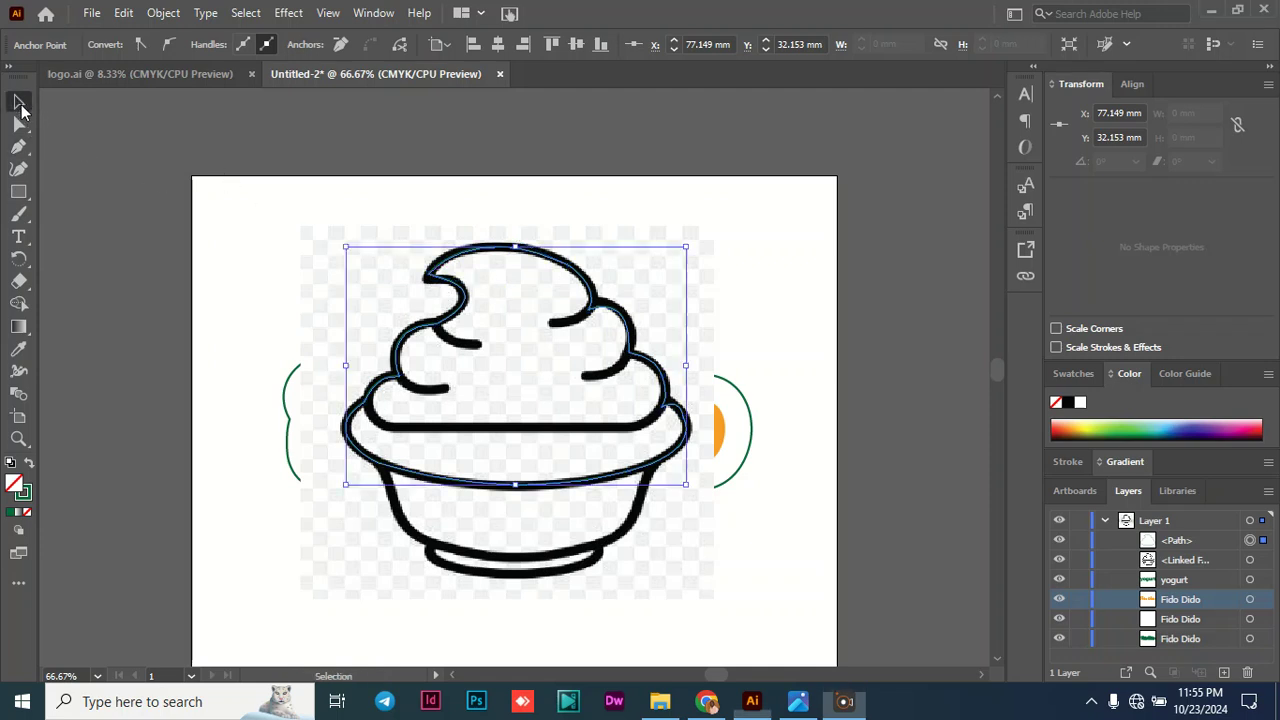
{"action": "left_click_drag", "start_coordinate": [286, 249], "coordinate": [560, 390]}
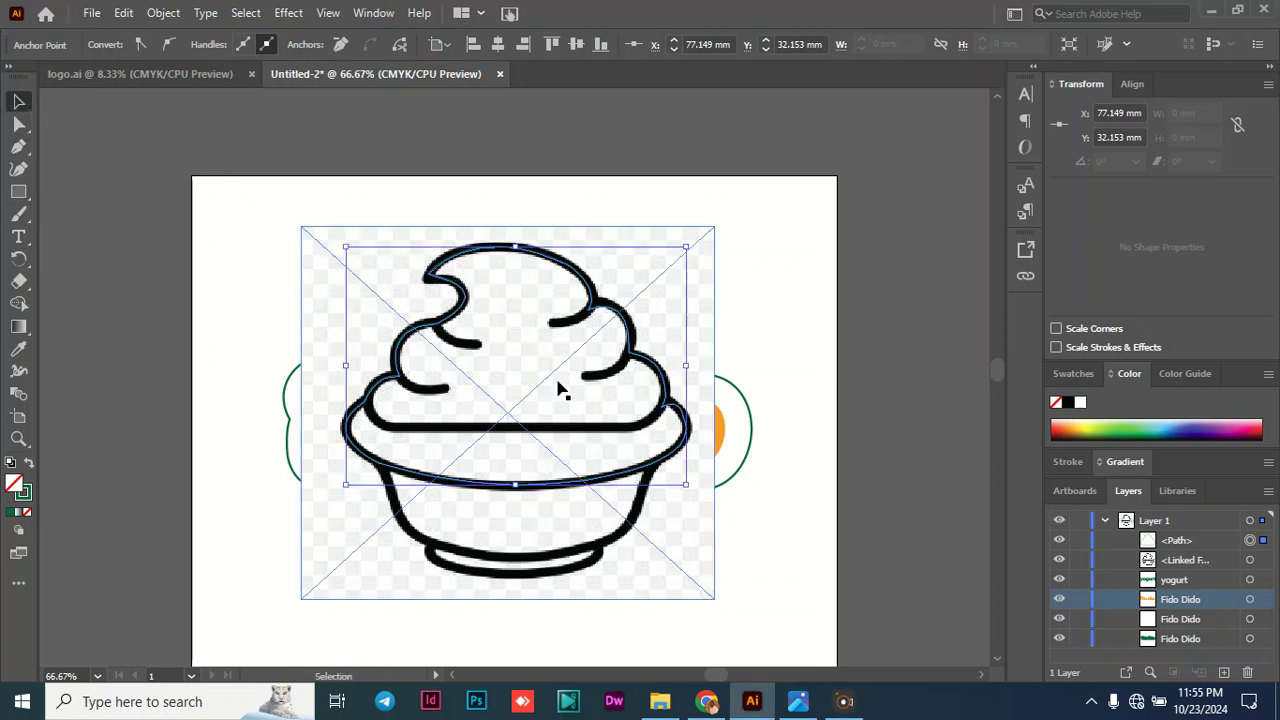
{"action": "left_click", "coordinate": [643, 557]}
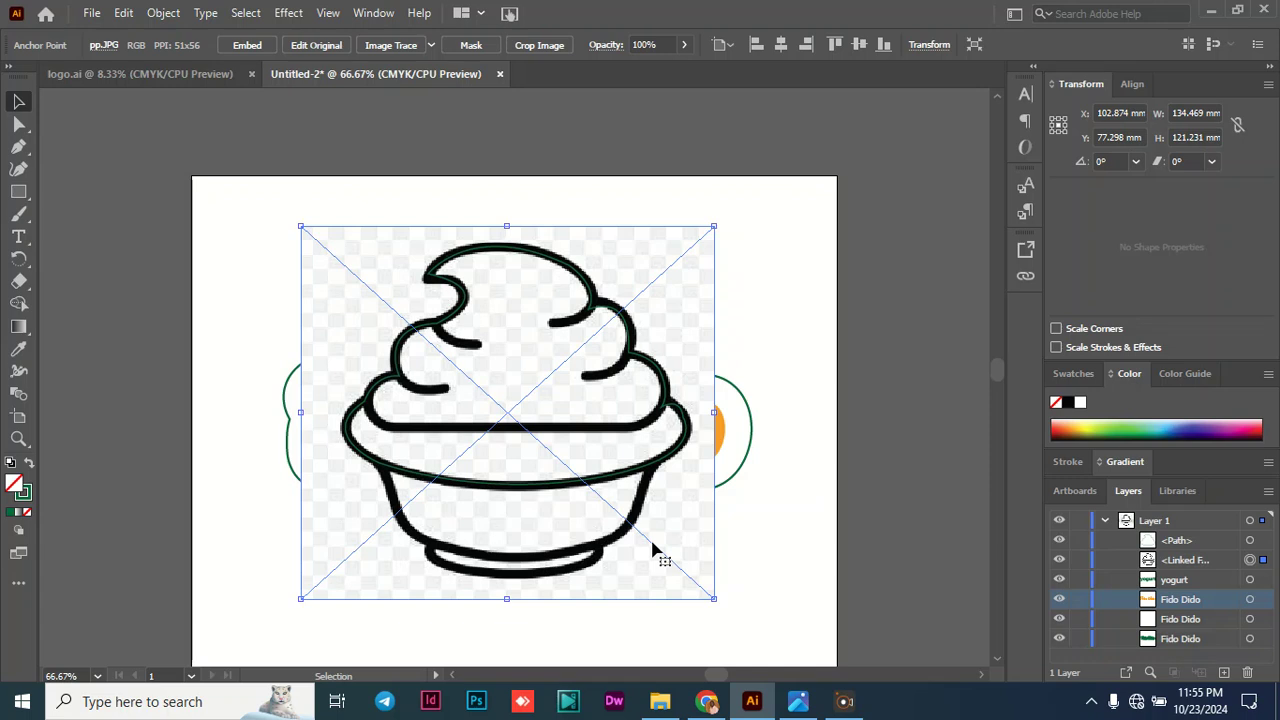
{"action": "key", "text": "Delete"}
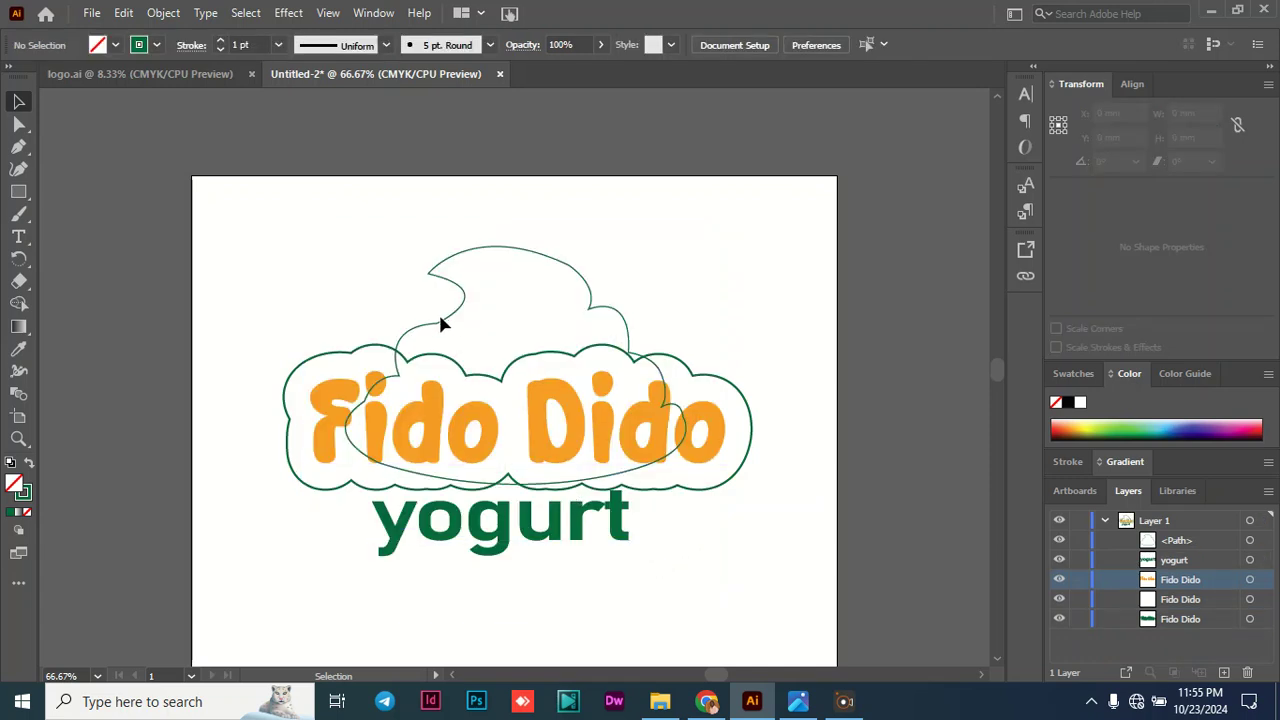
- Move the traced swirl outline slightly up, centred at about X 105 mm and Y 52 mm, and slightly round its corners
{"action": "left_click_drag", "start_coordinate": [441, 325], "coordinate": [446, 297]}
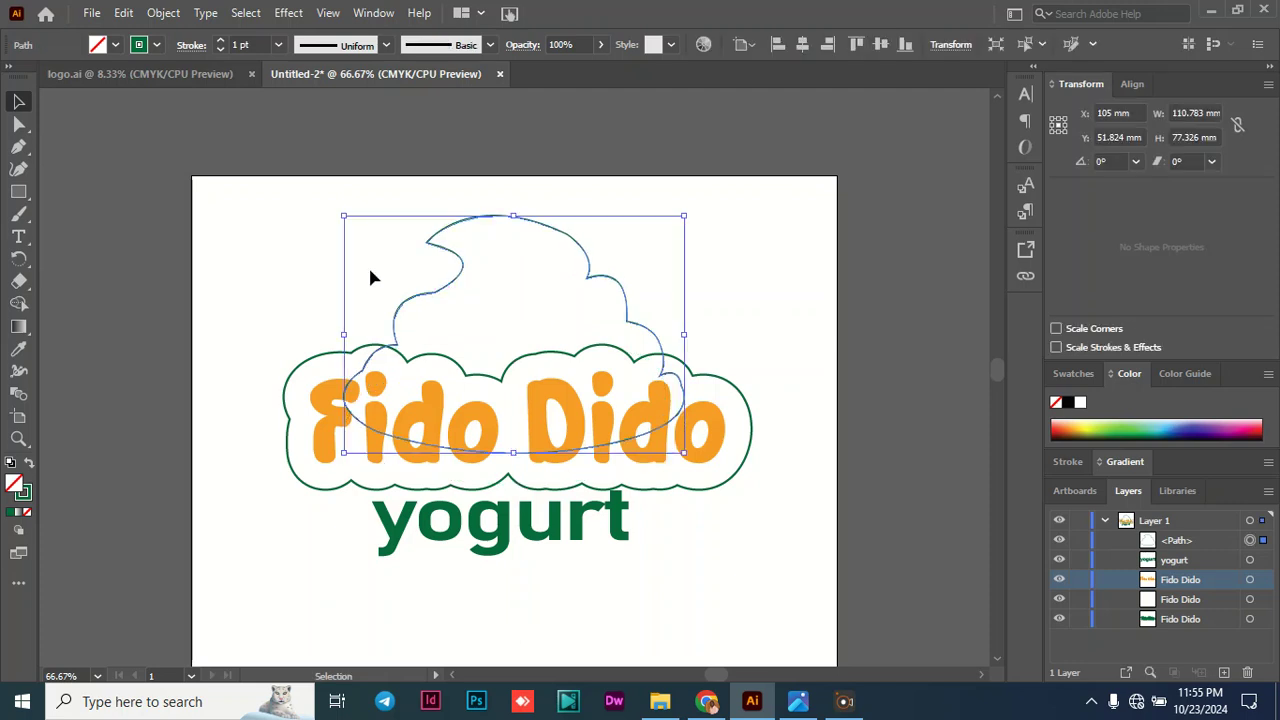
{"action": "left_click", "coordinate": [17, 125]}
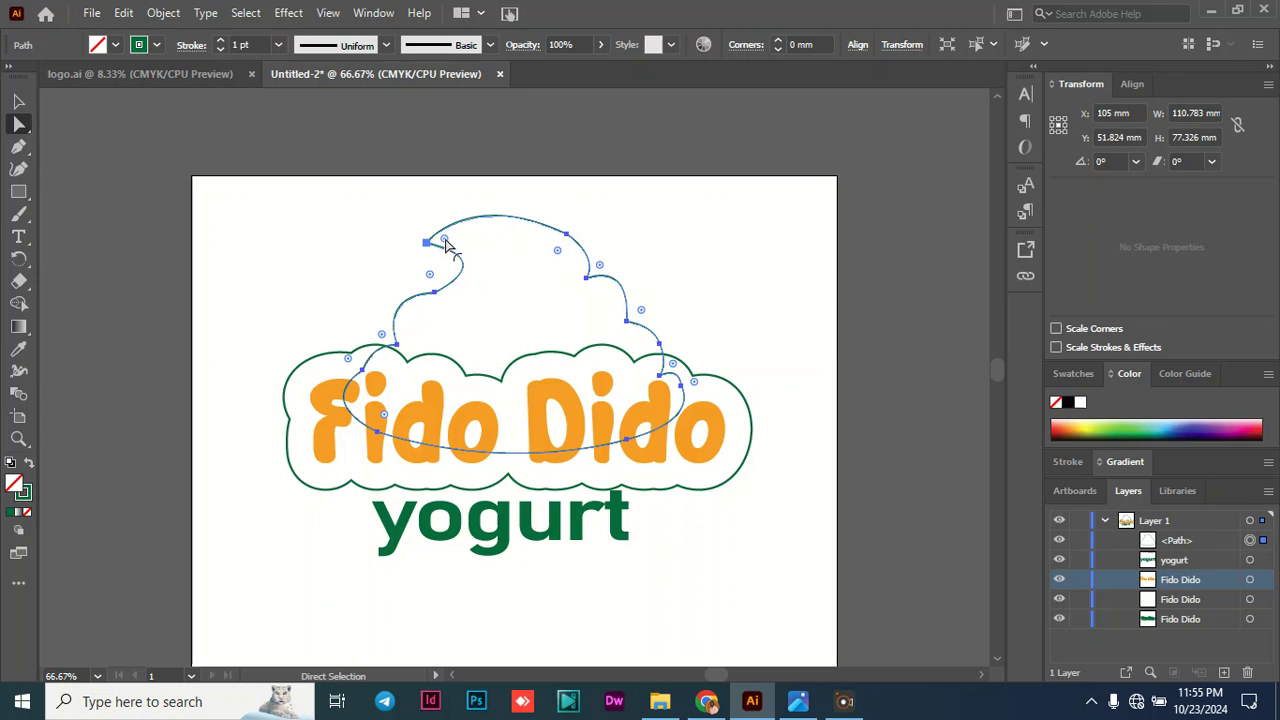
{"action": "mouse_move", "coordinate": [446, 241]}
{"action": "left_mouse_down"}
{"action": "mouse_move", "coordinate": [457, 250]}
{"action": "mouse_move", "coordinate": [441, 246]}
{"action": "left_mouse_up"}
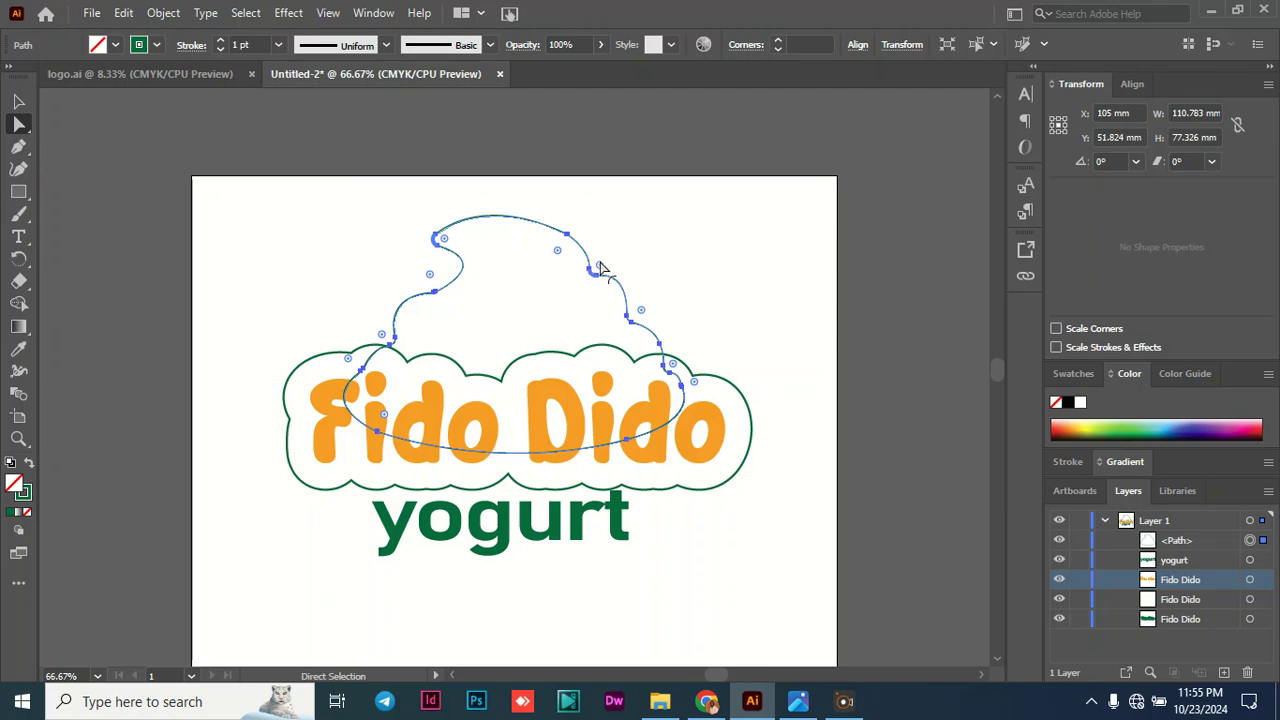
- Remove the stroke from the swirl outline
{"action": "left_click", "coordinate": [19, 101]}
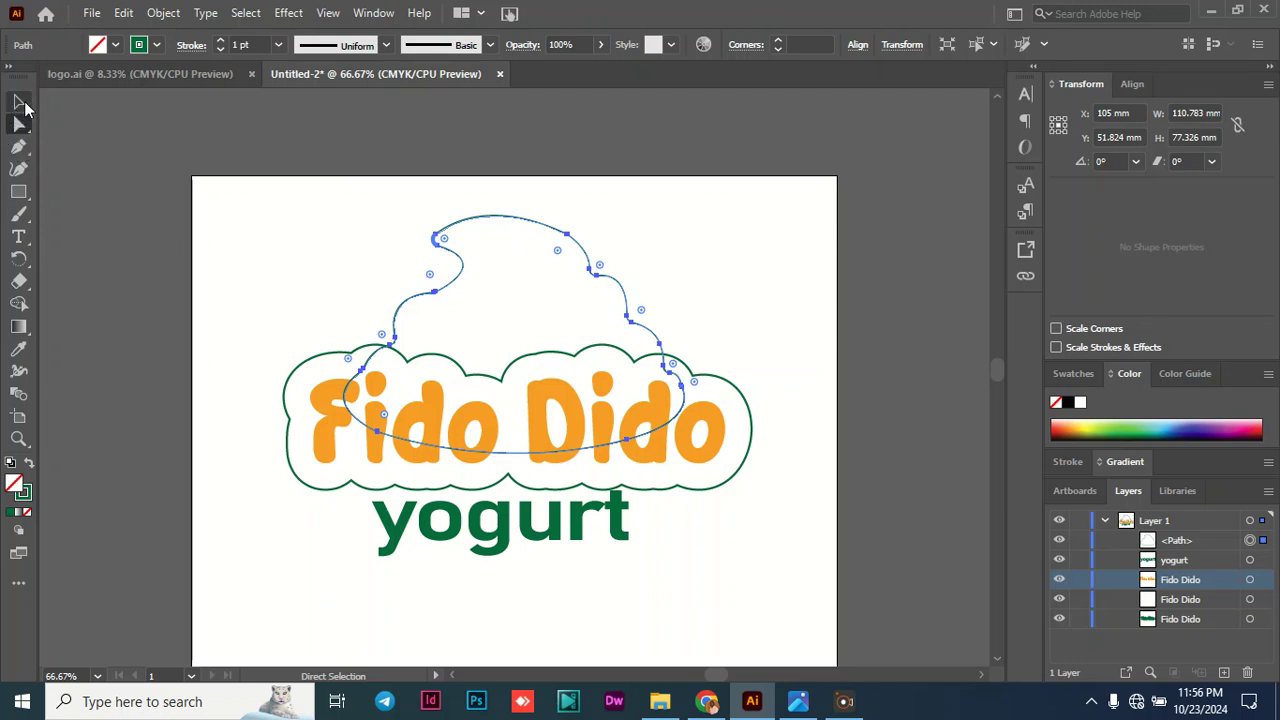
{"action": "left_click", "coordinate": [157, 46]}
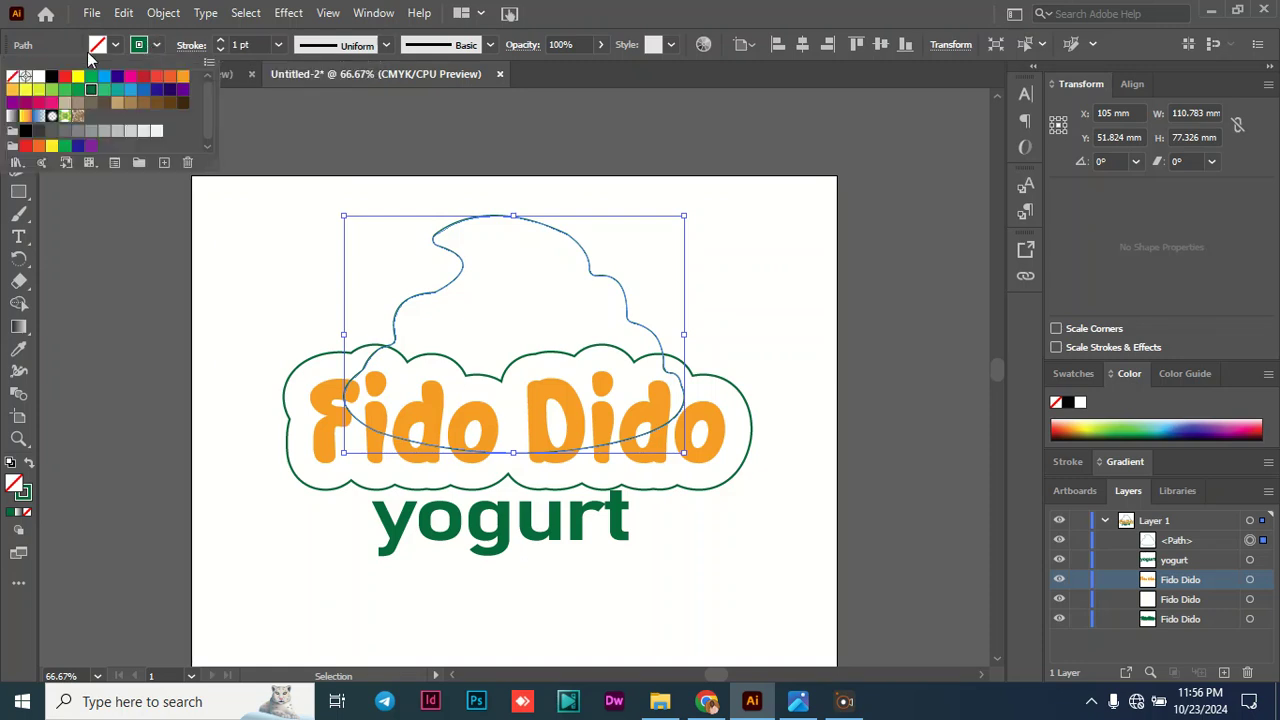
{"action": "left_click", "coordinate": [12, 82]}
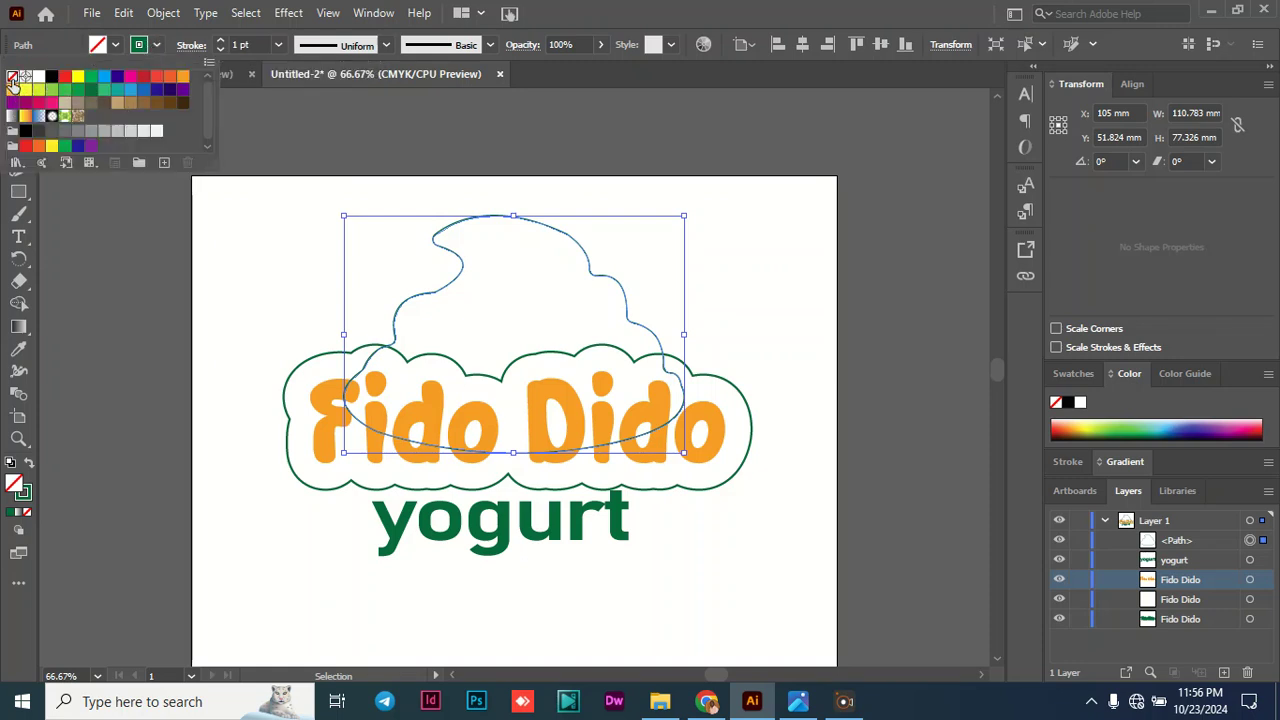
- Fill the swirl shape with pink #ED70A3
{"action": "left_click", "coordinate": [116, 46]}
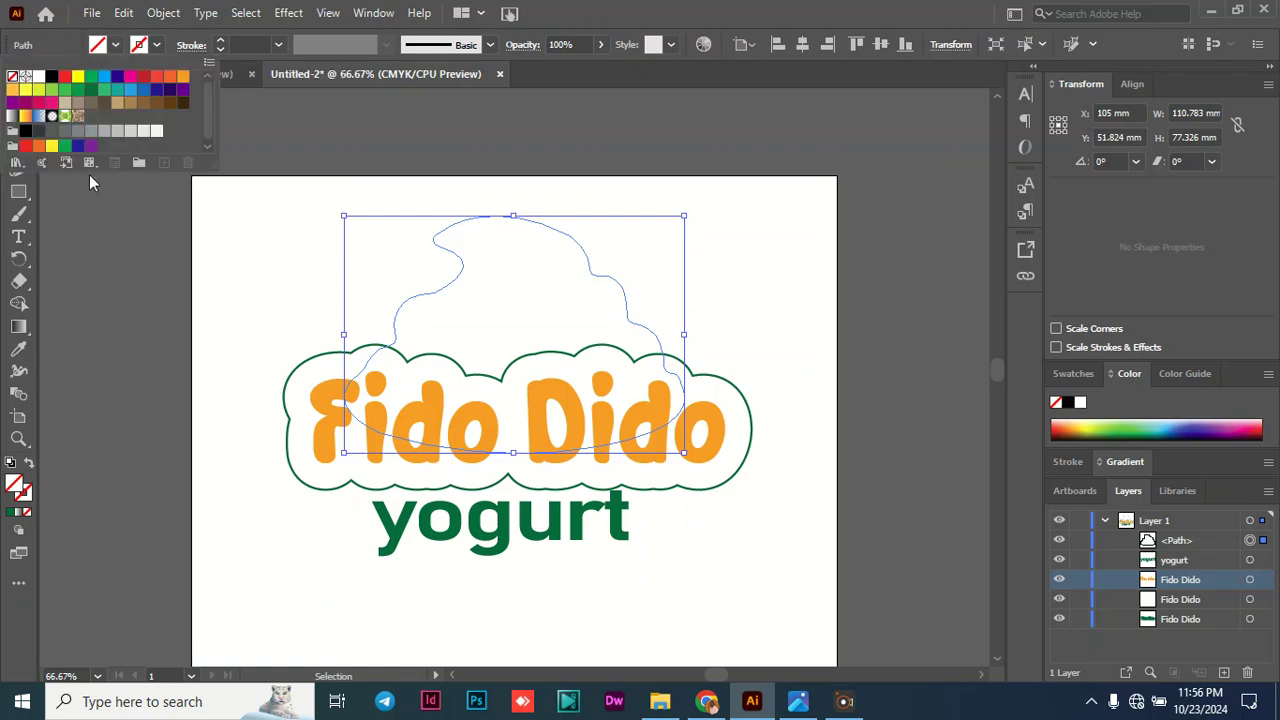
{"action": "double_click", "coordinate": [18, 487]}
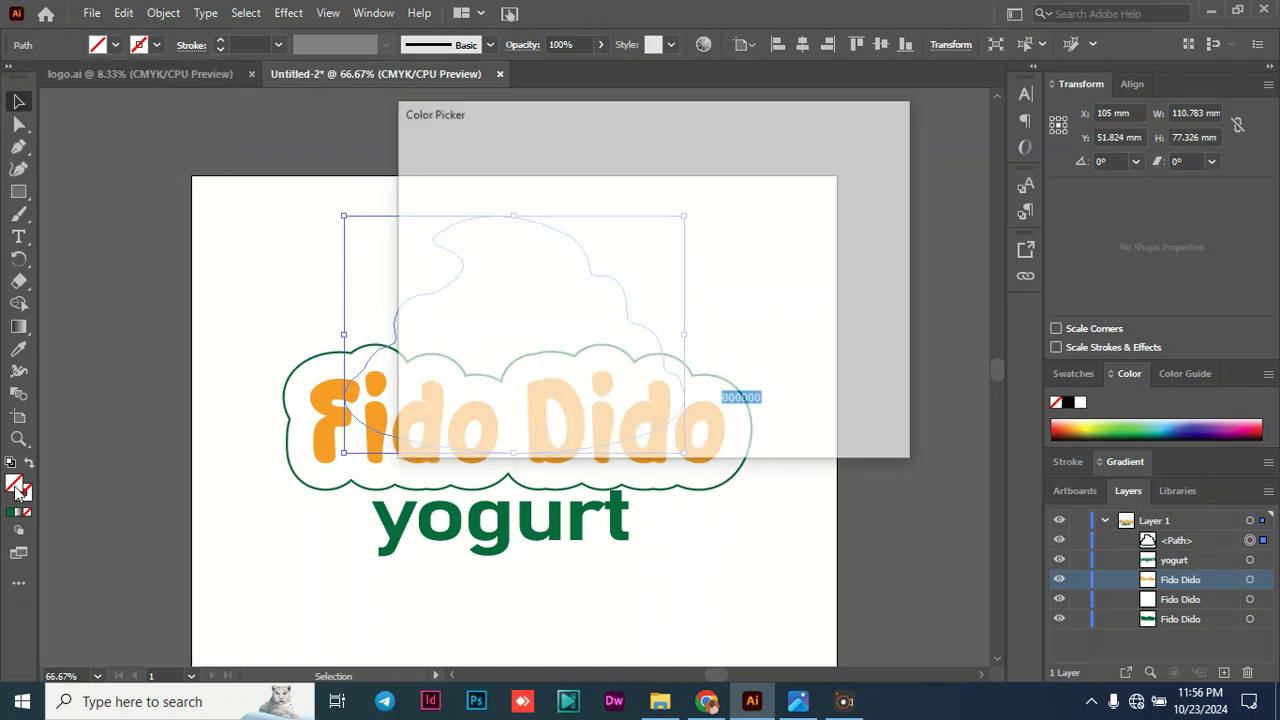
{"action": "left_click_drag", "start_coordinate": [672, 200], "coordinate": [673, 190]}
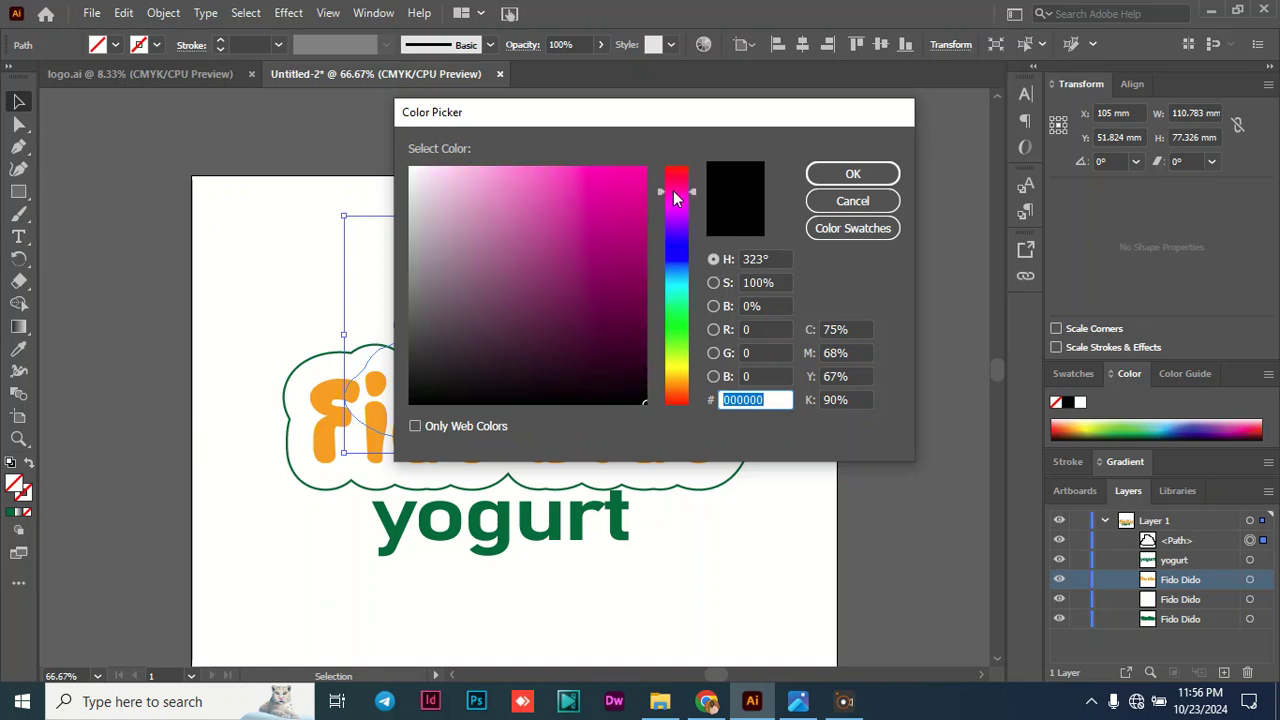
{"action": "left_click_drag", "start_coordinate": [530, 194], "coordinate": [505, 177]}
{"action": "left_click_drag", "start_coordinate": [602, 121], "coordinate": [845, 100]}
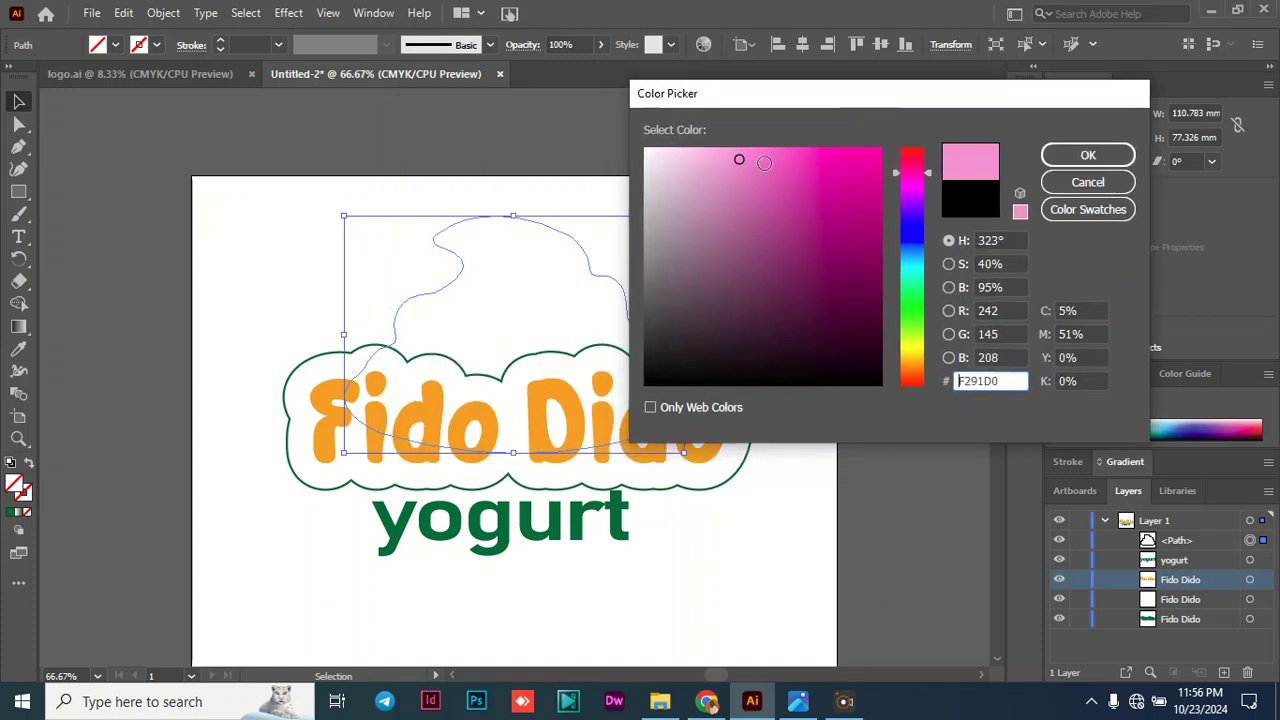
{"action": "left_click_drag", "start_coordinate": [740, 160], "coordinate": [770, 163]}
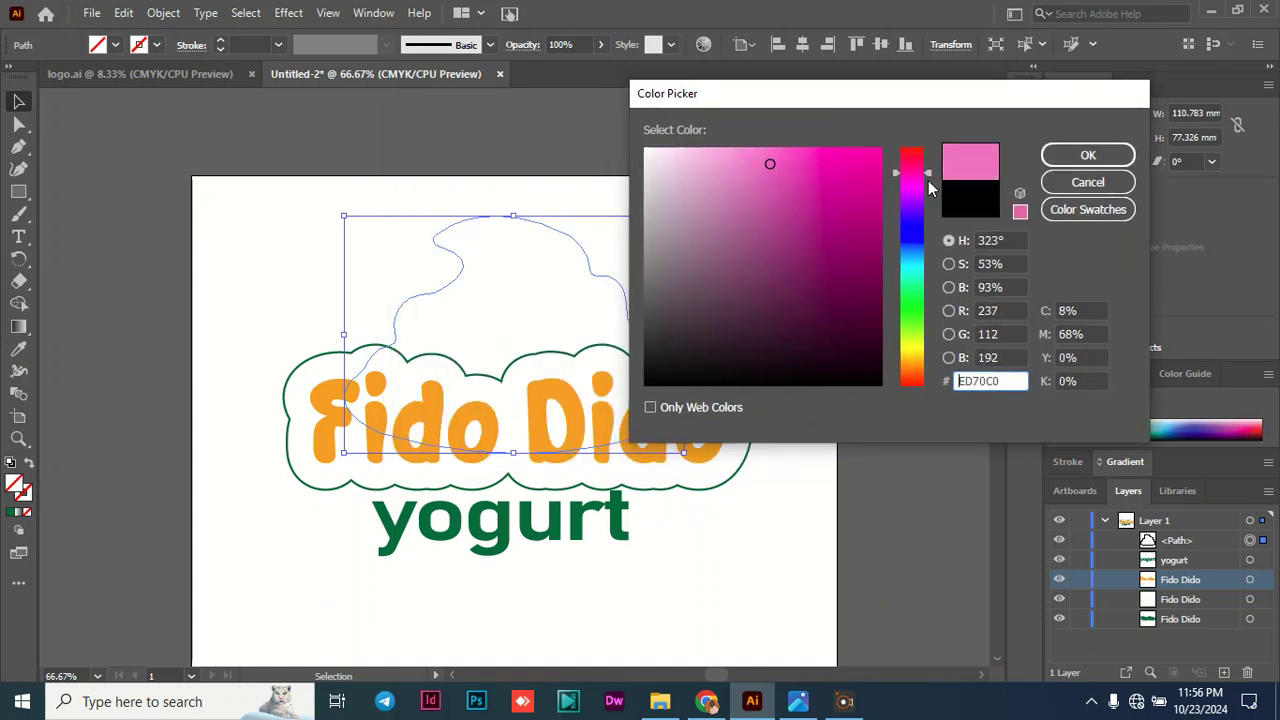
{"action": "left_click_drag", "start_coordinate": [928, 178], "coordinate": [926, 158]}
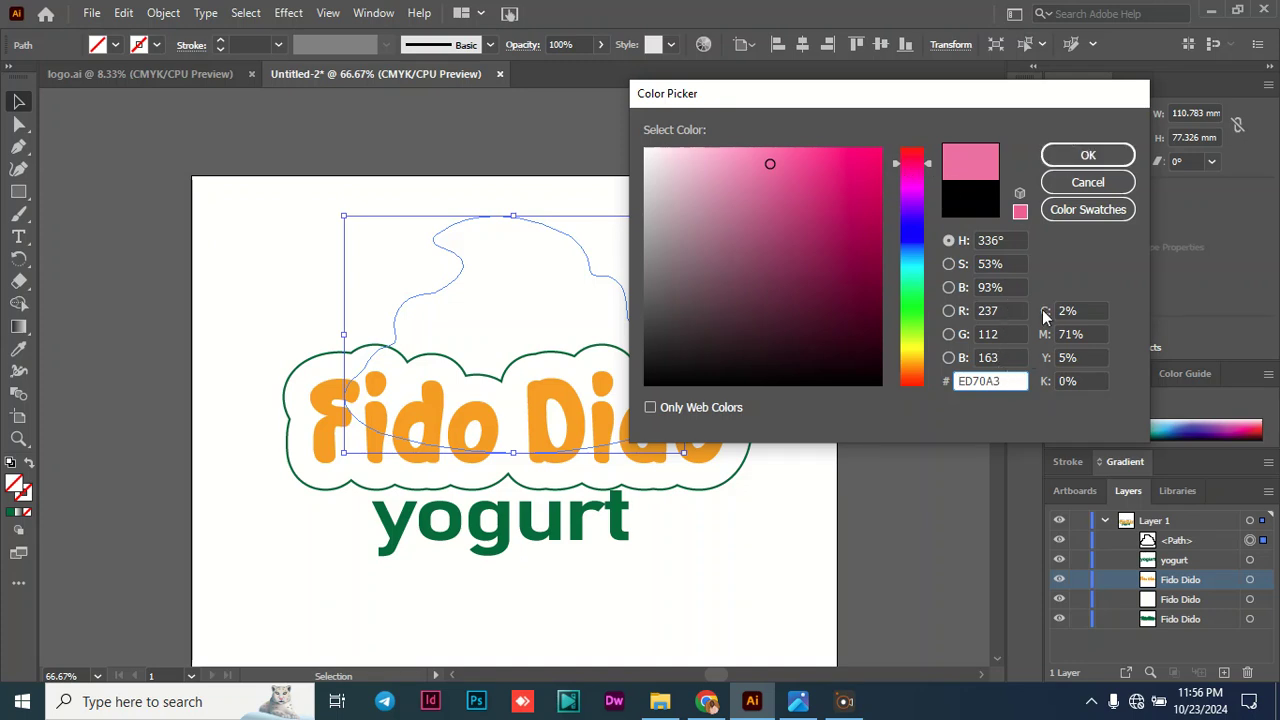
{"action": "left_click", "coordinate": [1088, 155]}
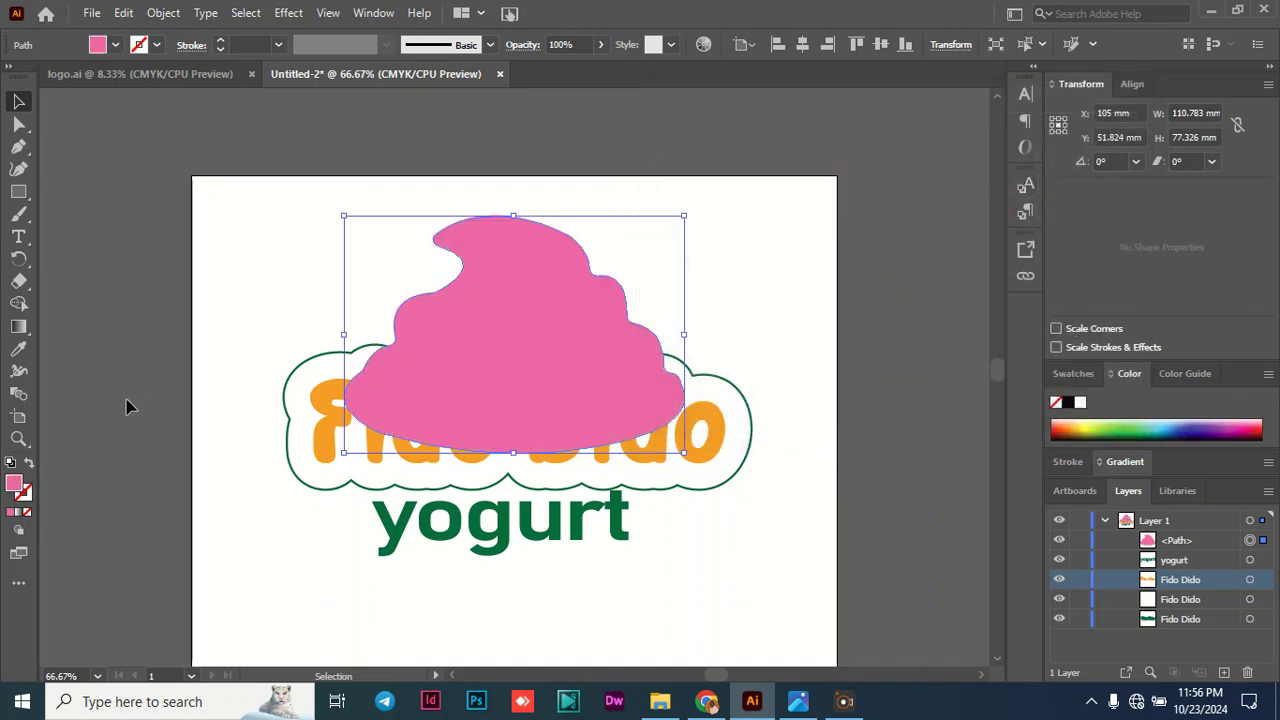
- Recolour the swirl's fill to the lighter pink #F9859E
{"action": "double_click", "coordinate": [15, 488]}
{"action": "left_click_drag", "start_coordinate": [747, 152], "coordinate": [722, 179]}
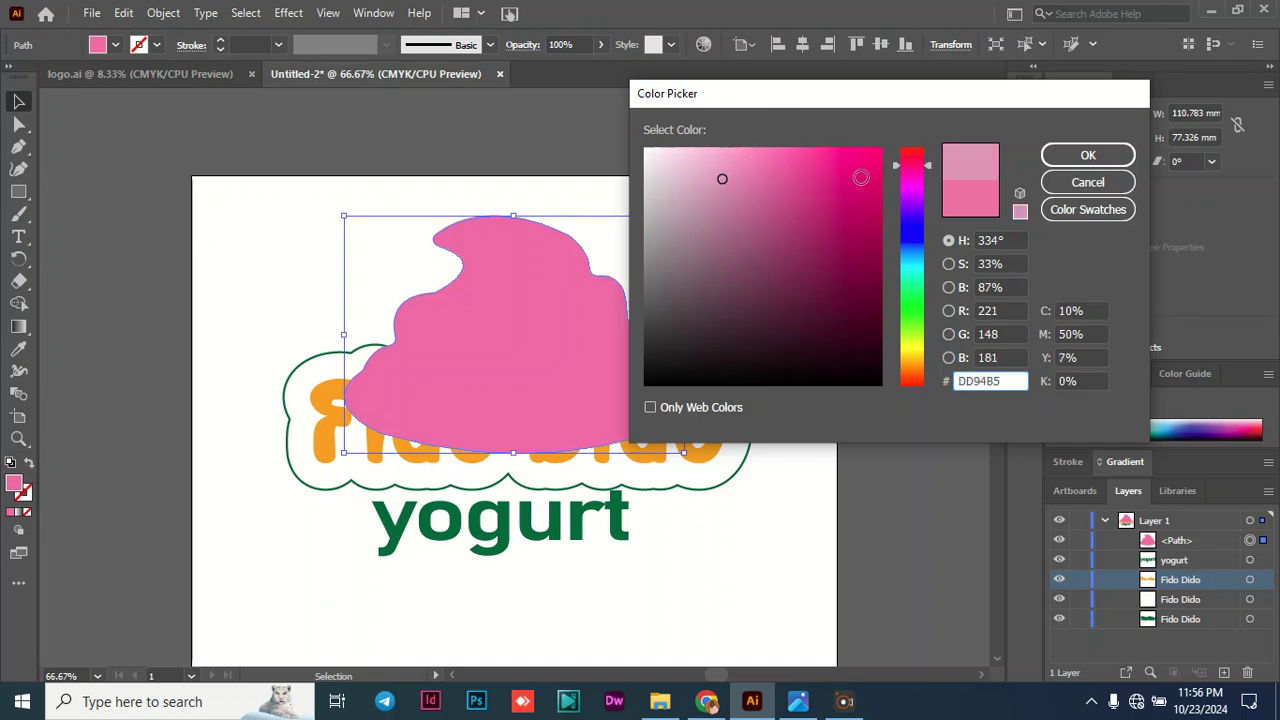
{"action": "left_click", "coordinate": [928, 160]}
{"action": "left_click_drag", "start_coordinate": [928, 165], "coordinate": [929, 157]}
{"action": "mouse_move", "coordinate": [723, 178]}
{"action": "left_mouse_down"}
{"action": "mouse_move", "coordinate": [760, 166]}
{"action": "mouse_move", "coordinate": [769, 154]}
{"action": "mouse_move", "coordinate": [757, 151]}
{"action": "left_mouse_up"}
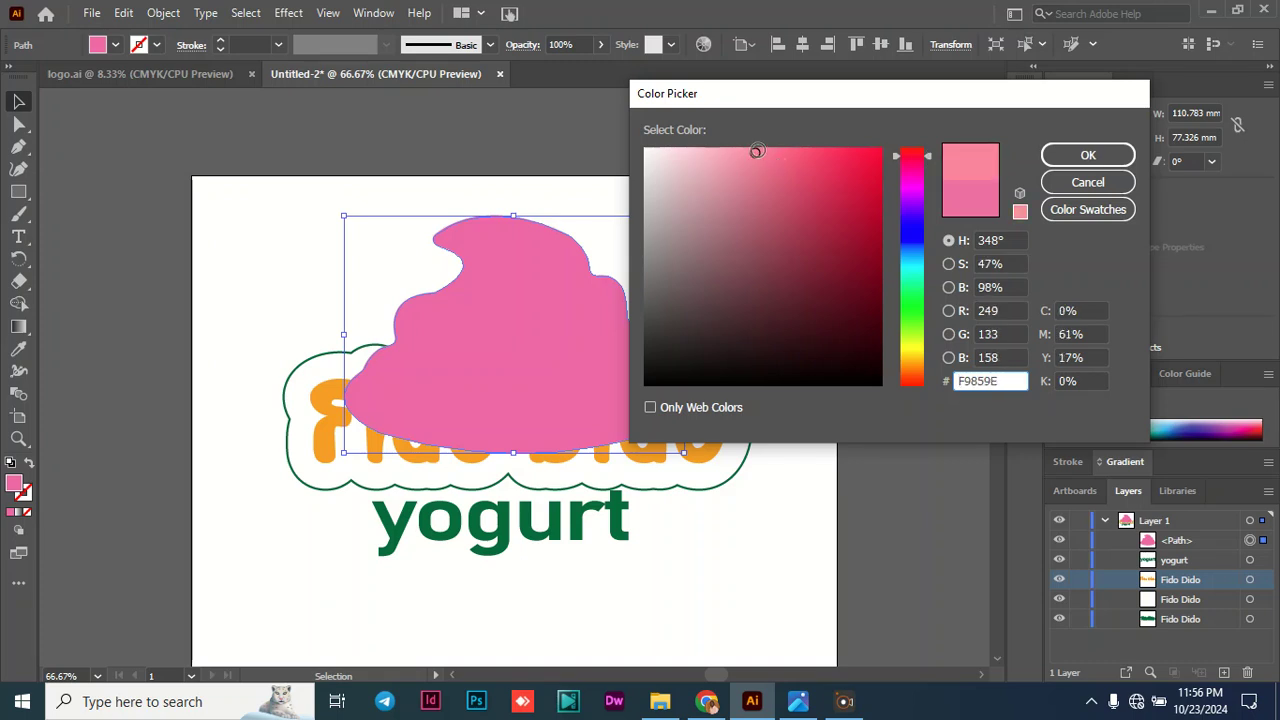
{"action": "left_click", "coordinate": [1049, 162]}
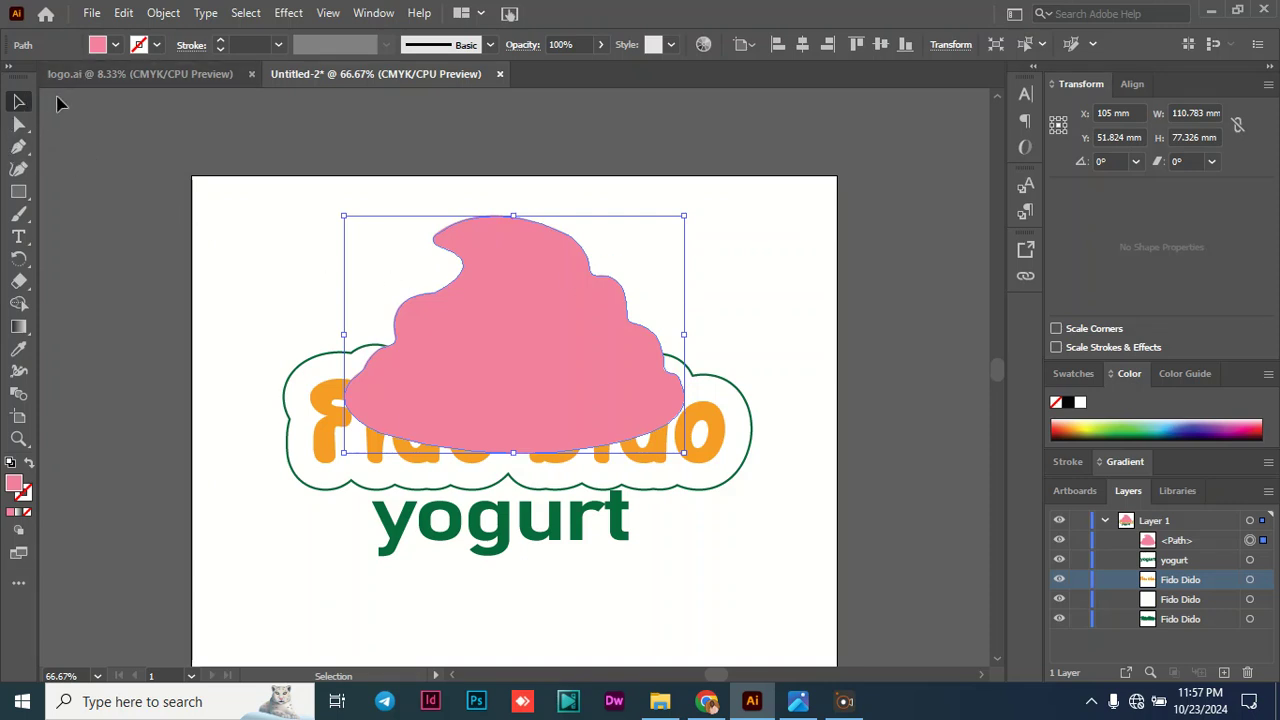
{"action": "left_click", "coordinate": [83, 140]}
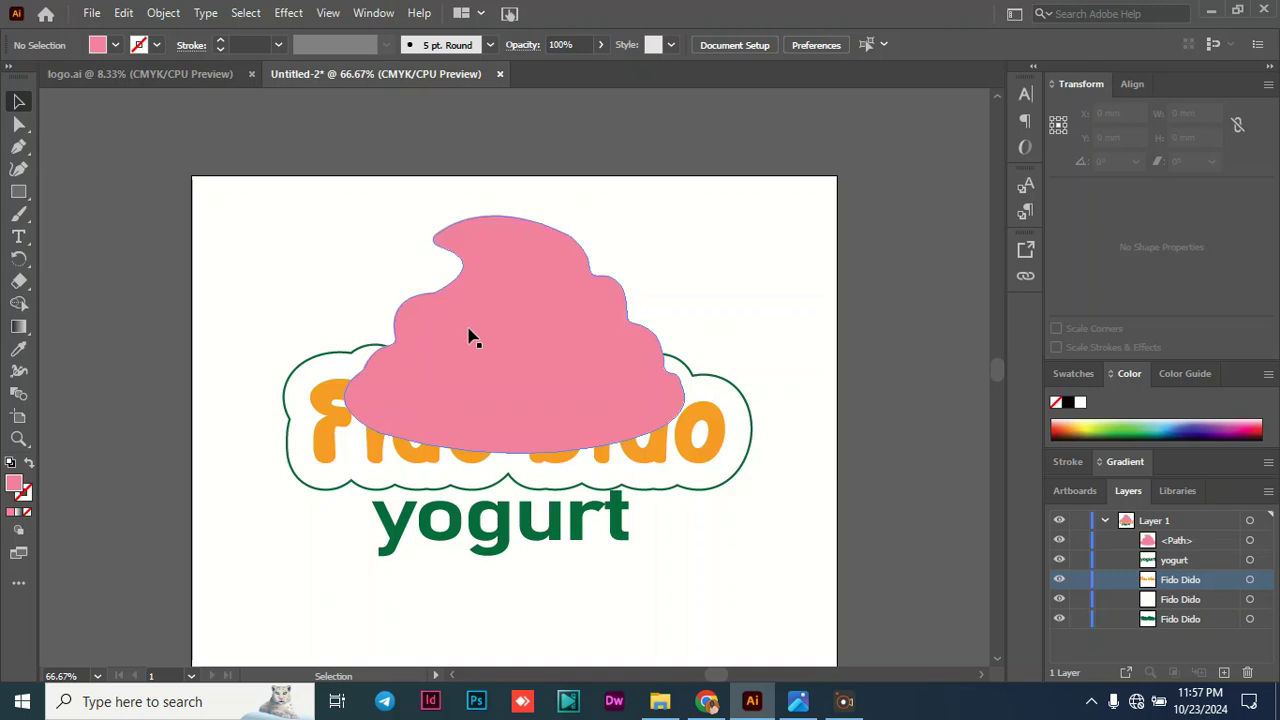
- Send the pink swirl to the back, behind the Fido Dido lettering and its outline
{"action": "left_click", "coordinate": [520, 332]}
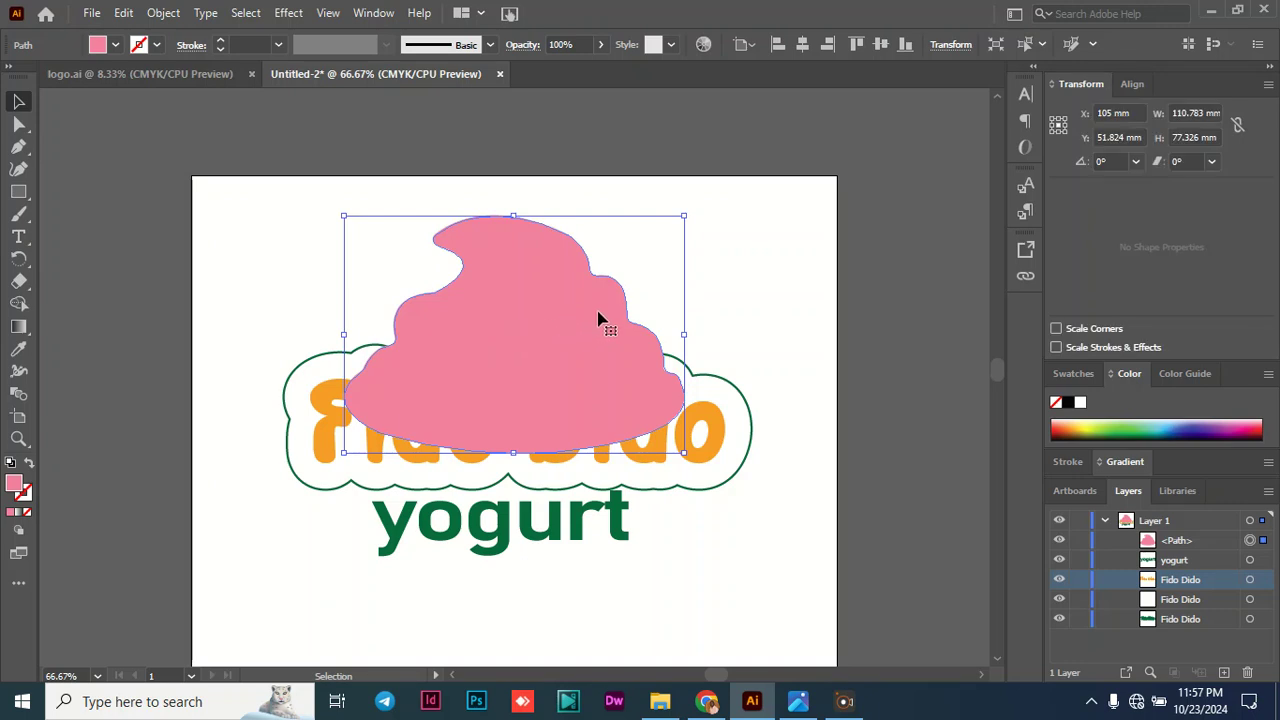
{"action": "left_click", "coordinate": [1187, 542]}
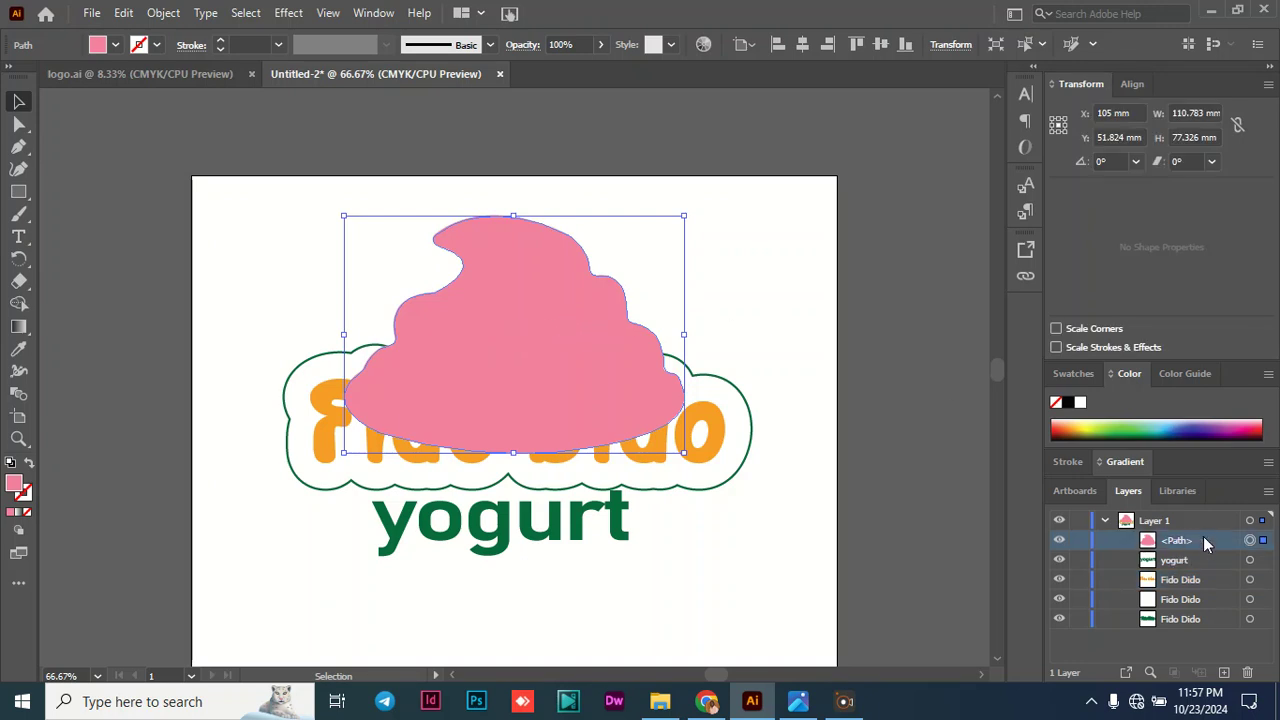
{"action": "right_click", "coordinate": [512, 283]}
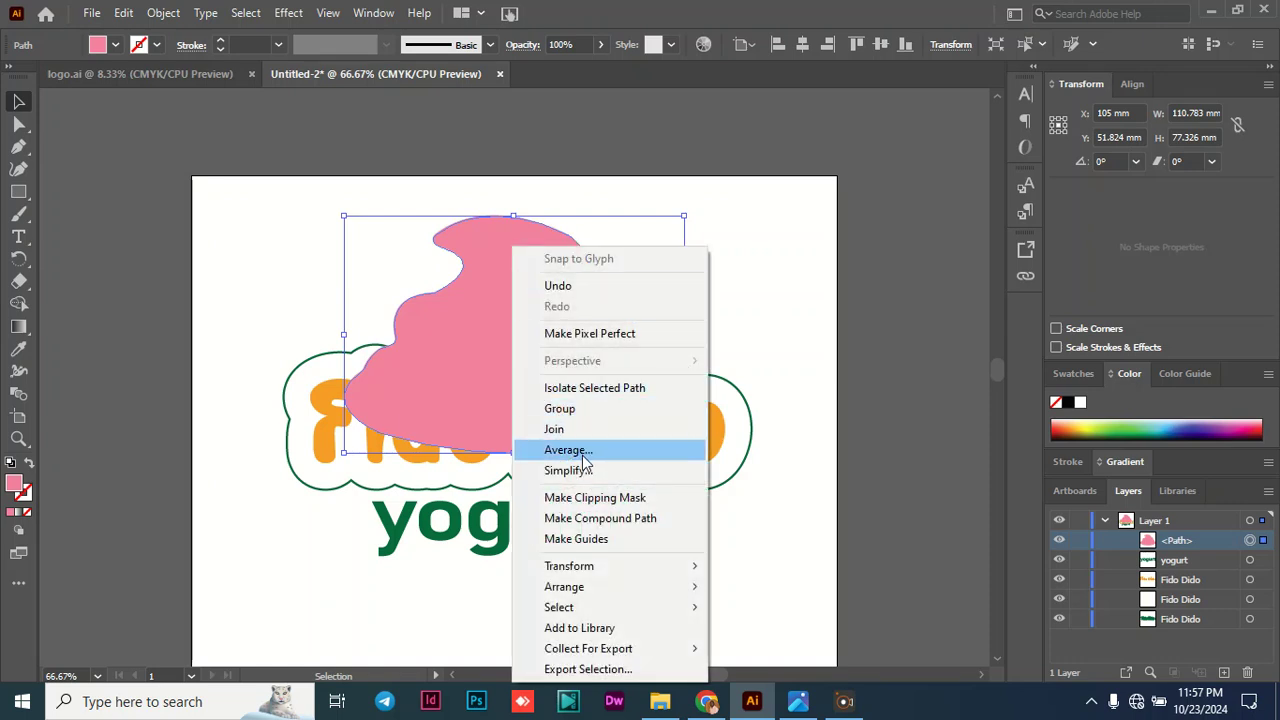
{"action": "mouse_move", "coordinate": [595, 591]}
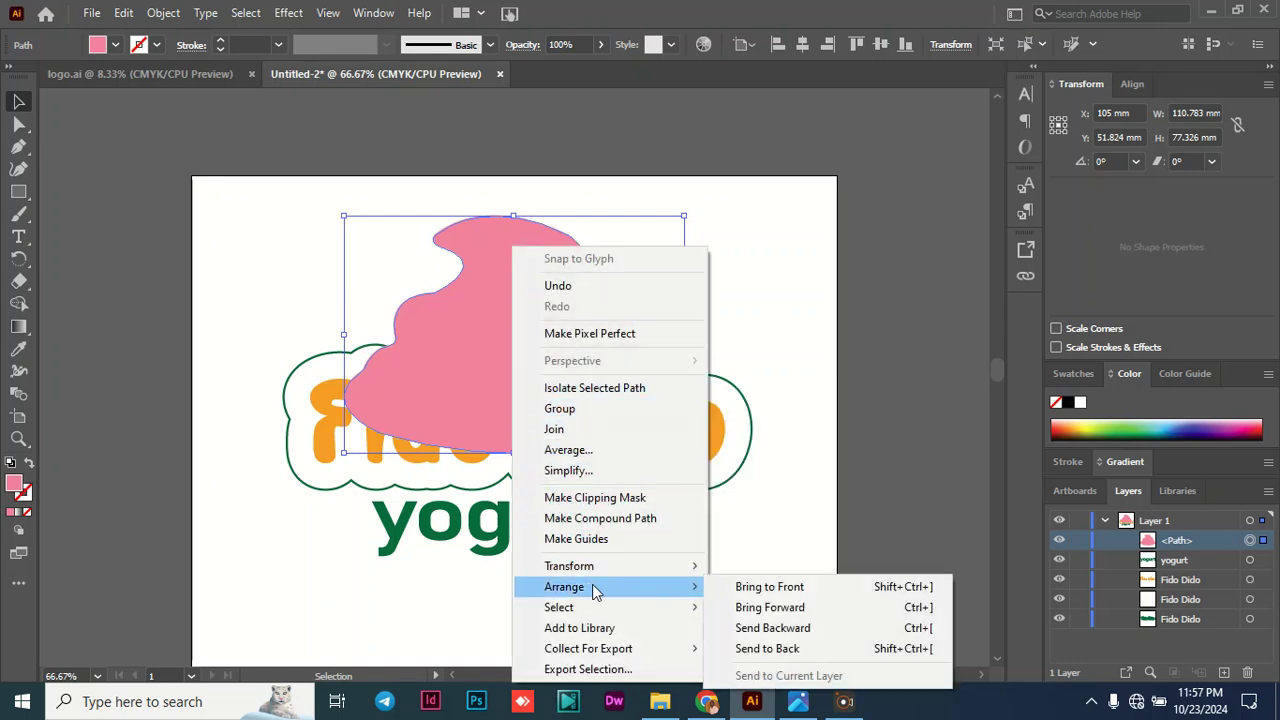
{"action": "left_click", "coordinate": [778, 652]}
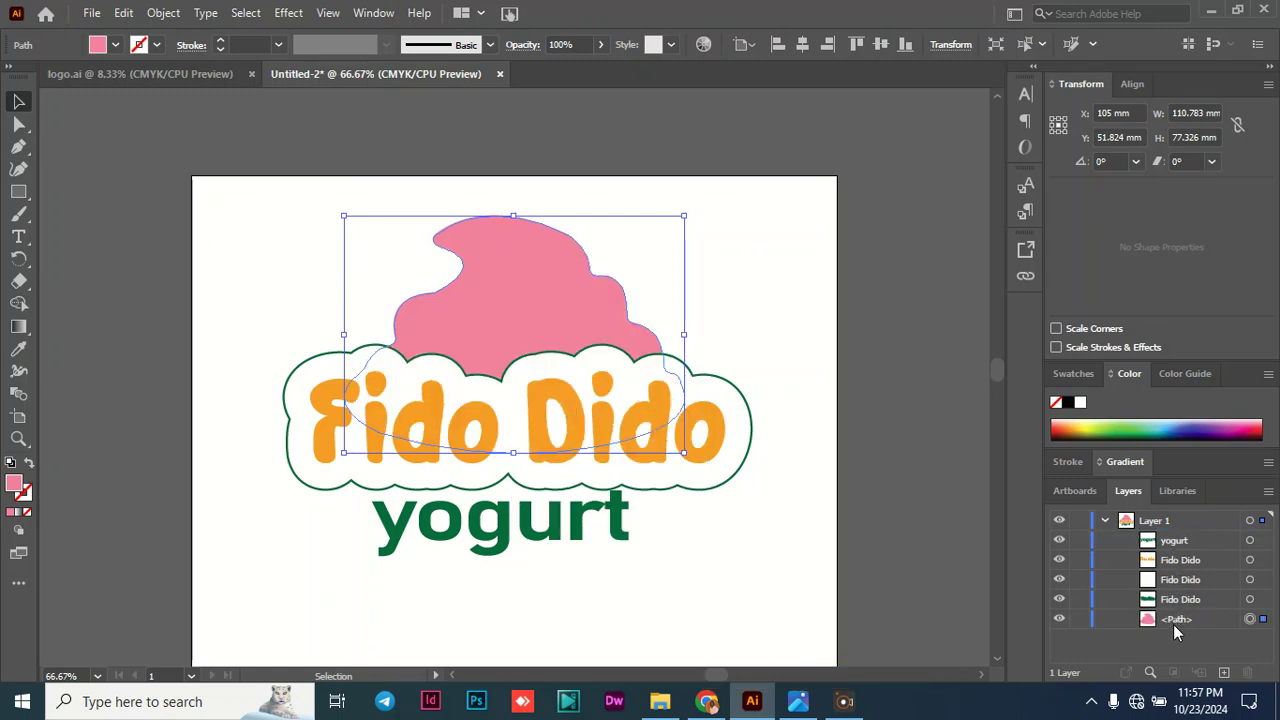
{"action": "right_click", "coordinate": [532, 297]}
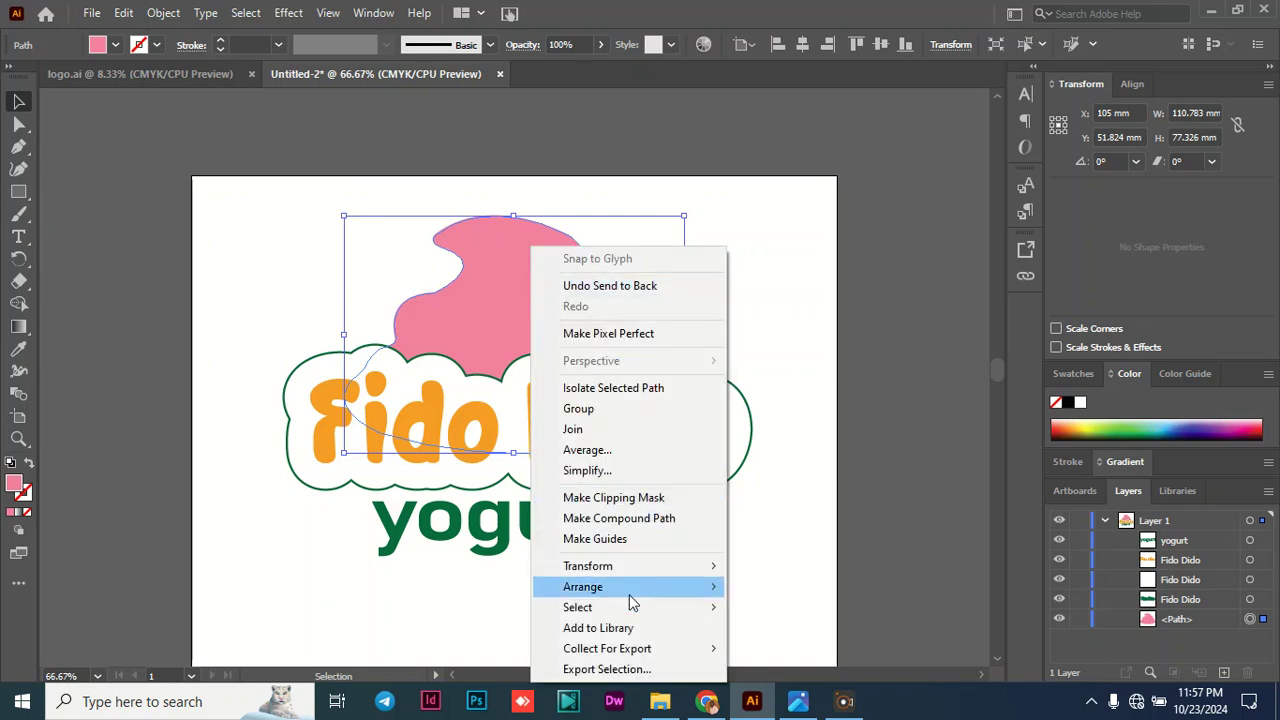
{"action": "mouse_move", "coordinate": [631, 598]}
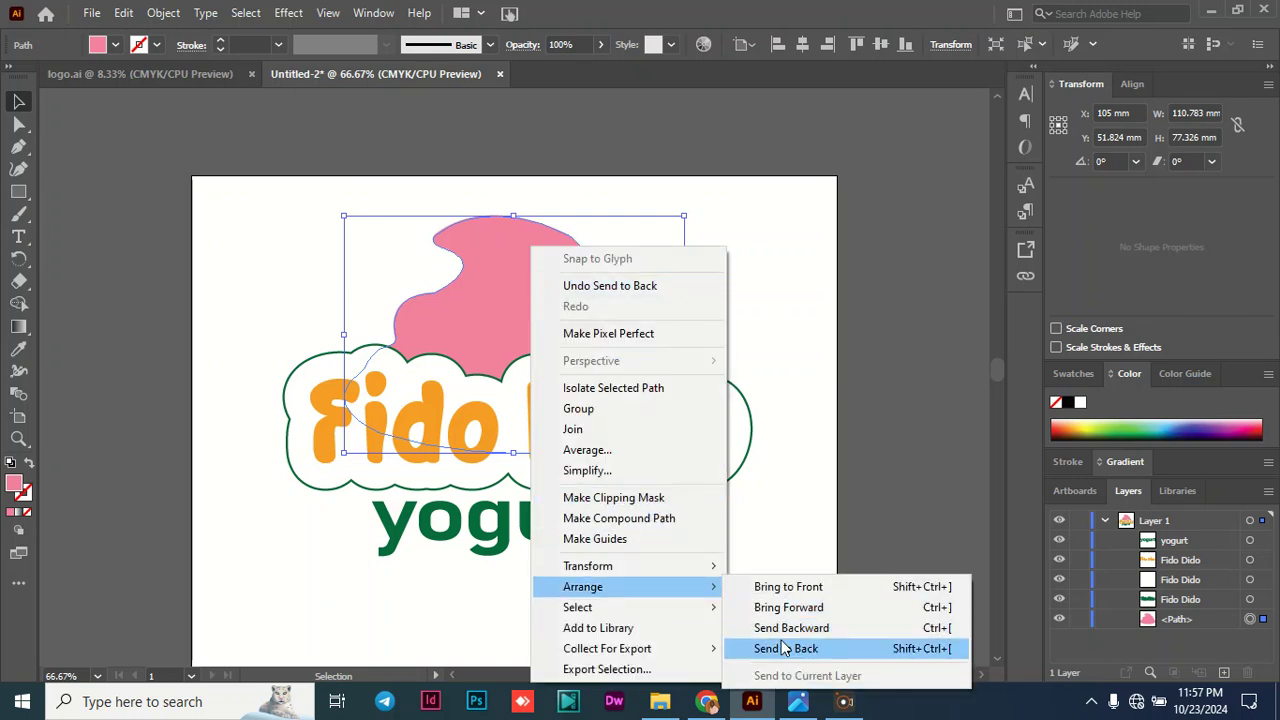
{"action": "left_click", "coordinate": [121, 318]}
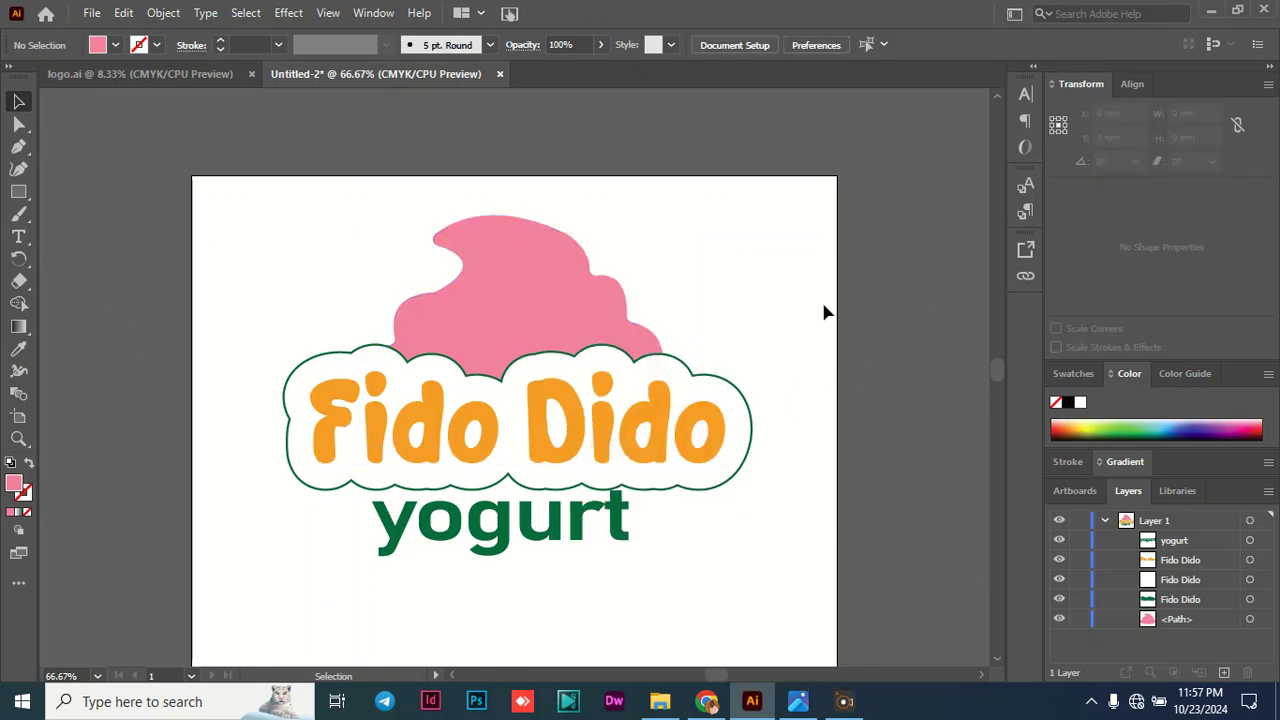
- Nudge the swirl left and slightly down, so it is centred at about X 99.7 mm and Y 53.6 mm
{"action": "left_click", "coordinate": [558, 316]}
{"action": "key", "text": "Left"}
{"action": "key", "text": "Left"}
{"action": "key", "text": "Left"}
{"action": "key", "text": "Left"}
{"action": "key", "text": "Left"}
{"action": "key", "text": "Left"}
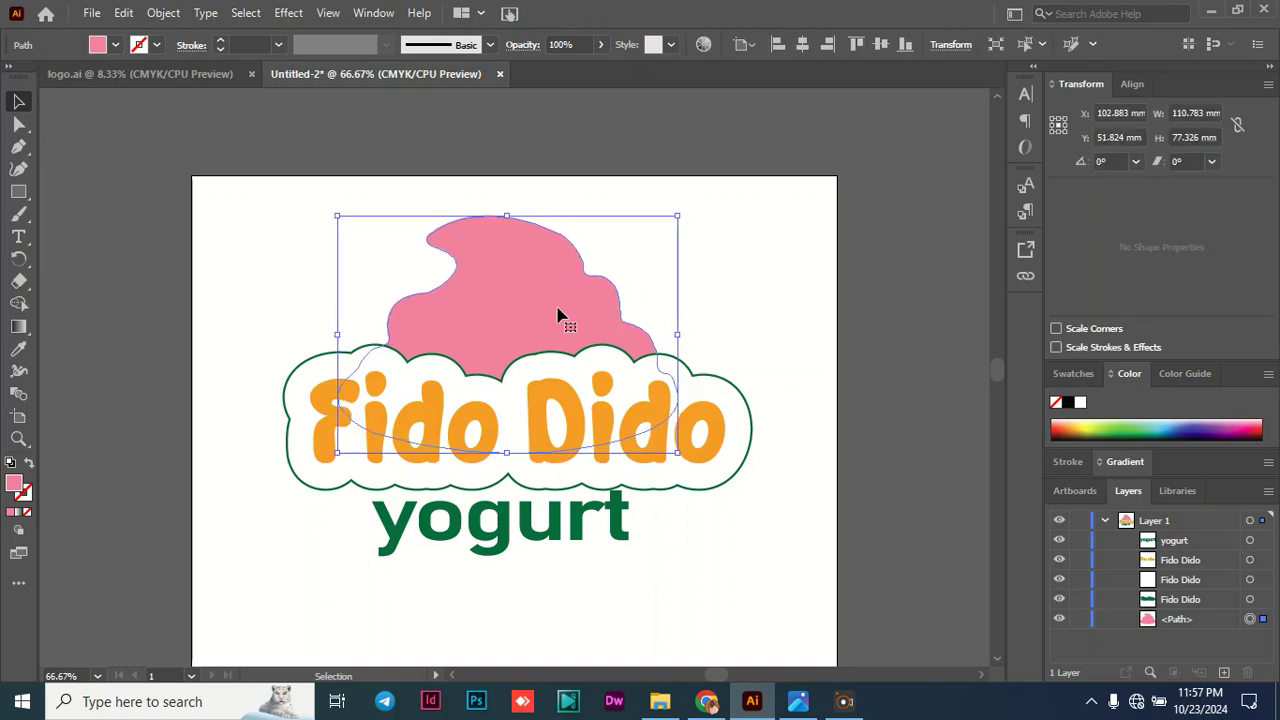
{"action": "key", "text": "Left"}
{"action": "key", "text": "Left"}
{"action": "key", "text": "Left"}
{"action": "key", "text": "Left"}
{"action": "key", "text": "Left"}
{"action": "key", "text": "Left"}
{"action": "key", "text": "Left"}
{"action": "key", "text": "Left"}
{"action": "key", "text": "Left"}
{"action": "key", "text": "Left"}
{"action": "key", "text": "Left"}
{"action": "key", "text": "Left"}
{"action": "key", "text": "Left"}
{"action": "key", "text": "Left"}
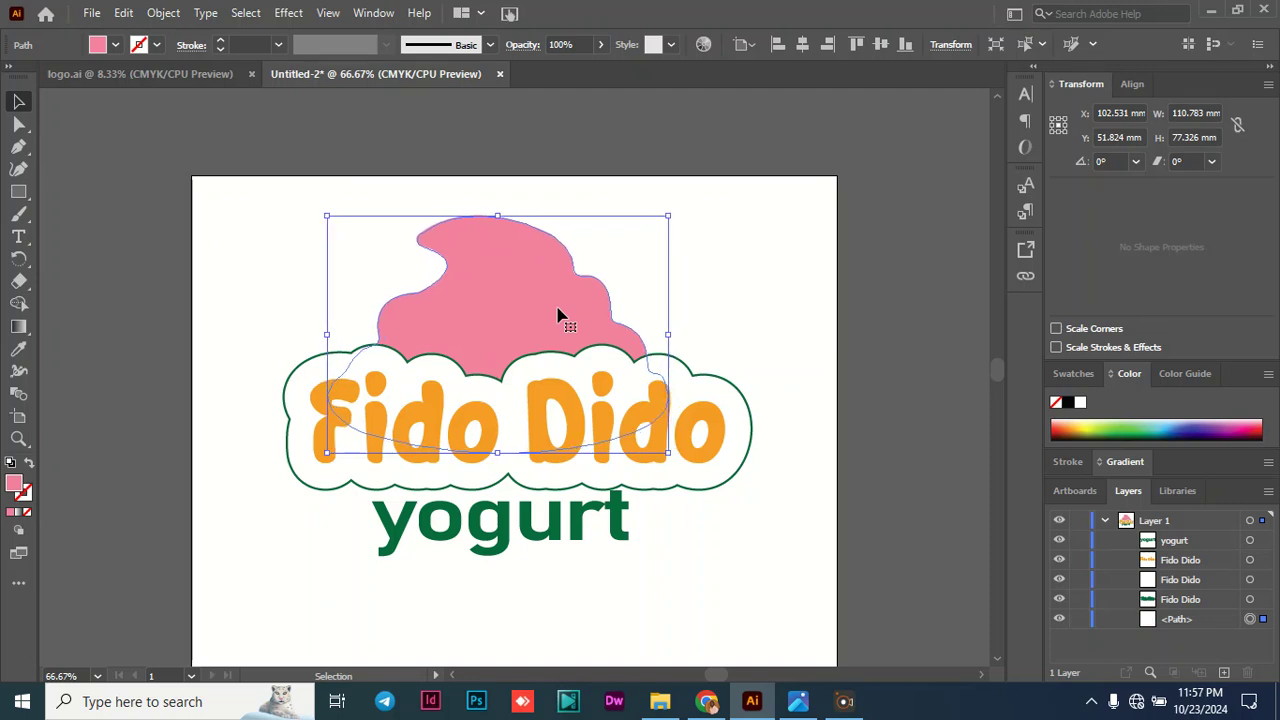
{"action": "key", "text": "Left"}
{"action": "key", "text": "Left"}
{"action": "key", "text": "Left"}
{"action": "key", "text": "Left"}
{"action": "key", "text": "Left"}
{"action": "key", "text": "Left"}
{"action": "key", "text": "Left"}
{"action": "key", "text": "Left"}
{"action": "key", "text": "Left"}
{"action": "key", "text": "Left"}
{"action": "key", "text": "Left"}
{"action": "key", "text": "Left"}
{"action": "key", "text": "Left"}
{"action": "key", "text": "Left"}
{"action": "key", "text": "Left"}
{"action": "key", "text": "Left"}
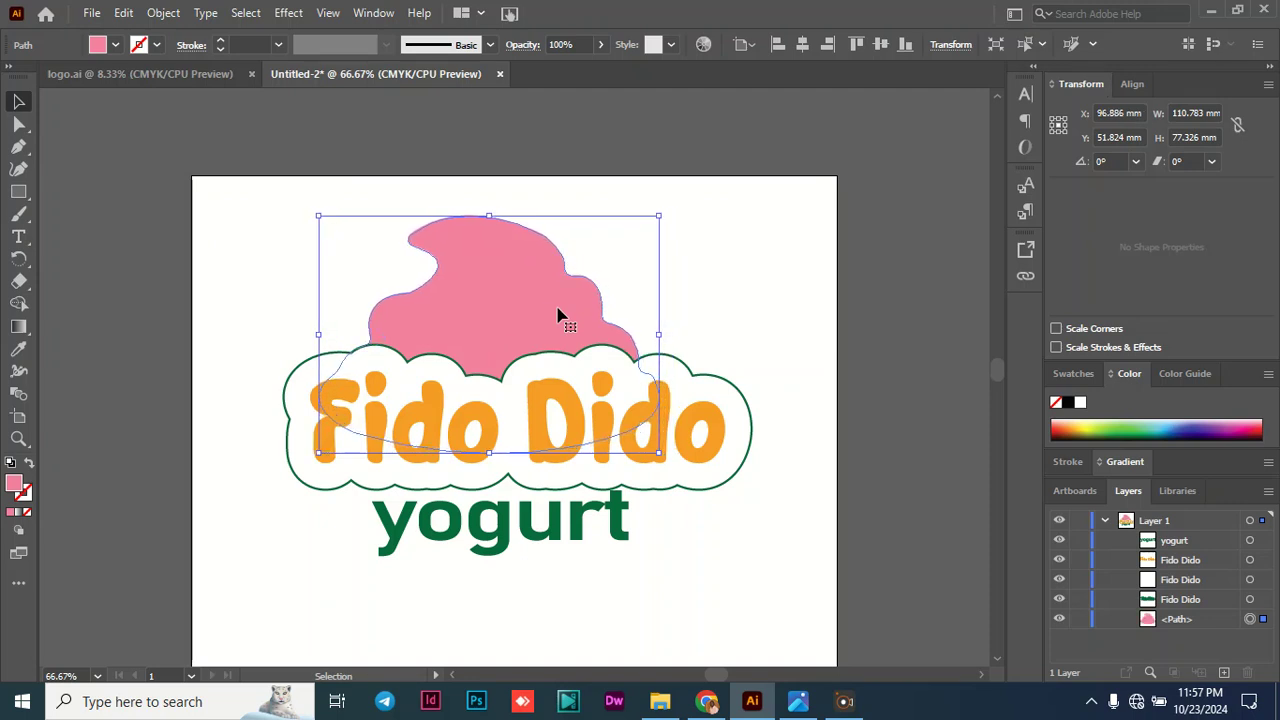
{"action": "key", "text": "Right"}
{"action": "key", "text": "Right"}
{"action": "key", "text": "Right"}
{"action": "key", "text": "Right"}
{"action": "key", "text": "Right"}
{"action": "key", "text": "Right"}
{"action": "key", "text": "Right"}
{"action": "key", "text": "Right"}
{"action": "key", "text": "Right"}
{"action": "key", "text": "Right"}
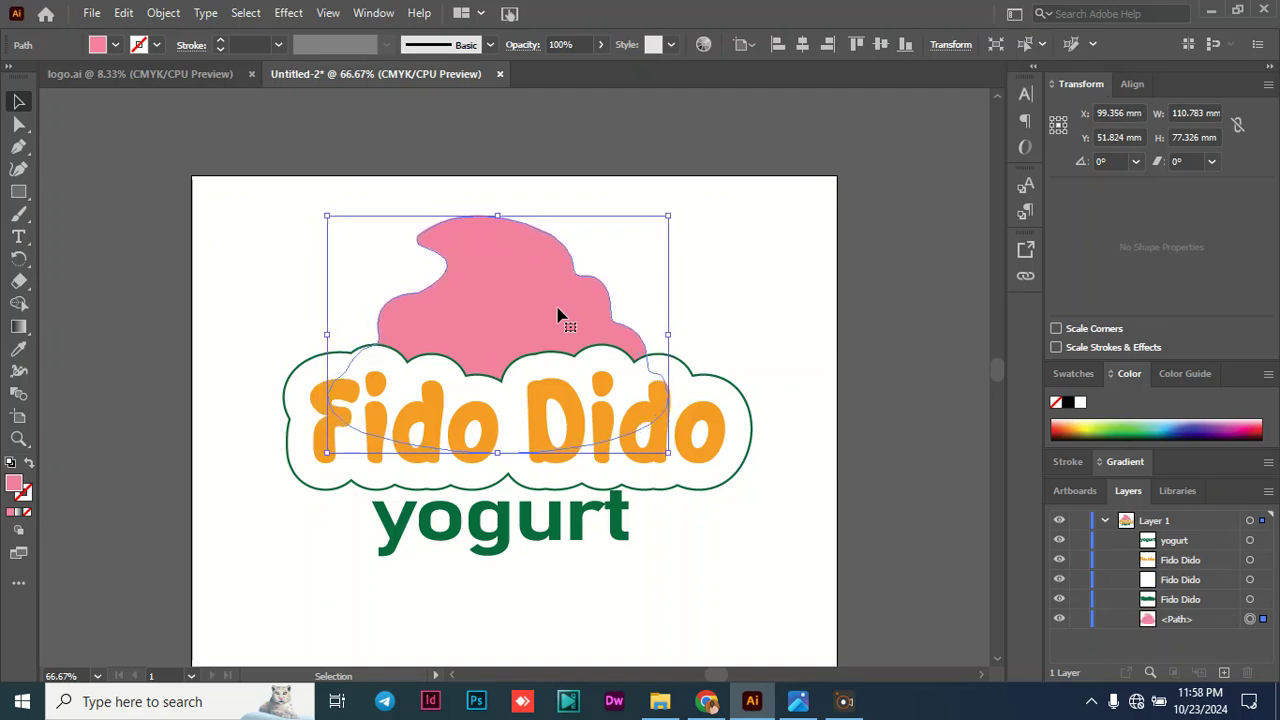
{"action": "key", "text": "Down"}
{"action": "key", "text": "Down"}
{"action": "key", "text": "Down"}
{"action": "key", "text": "Down"}
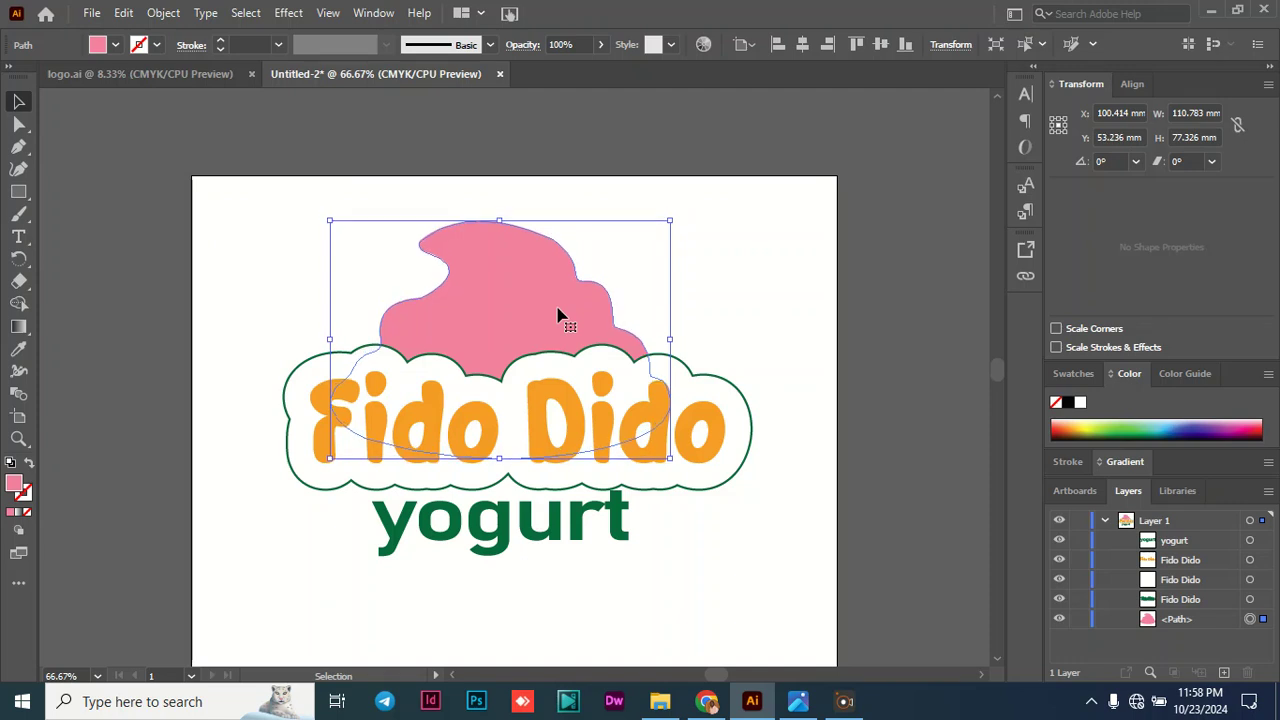
{"action": "key", "text": "Left"}
{"action": "key", "text": "Left"}
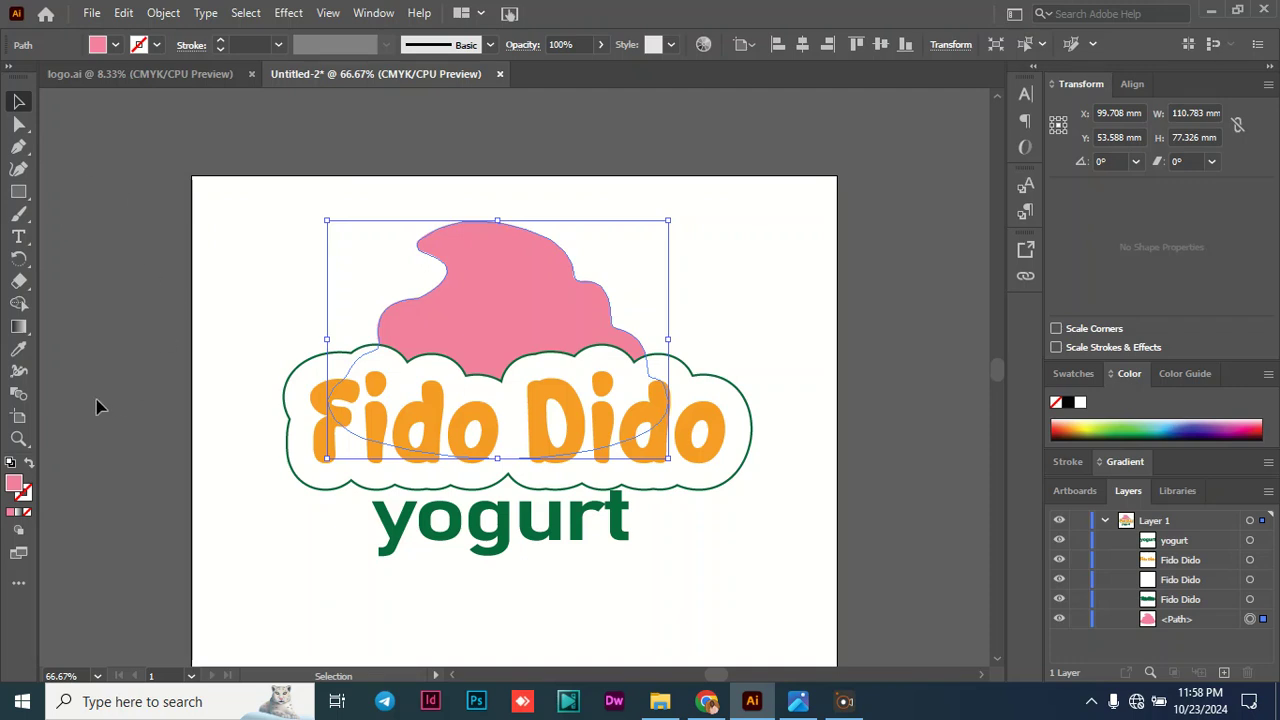
{"action": "left_click", "coordinate": [18, 146]}
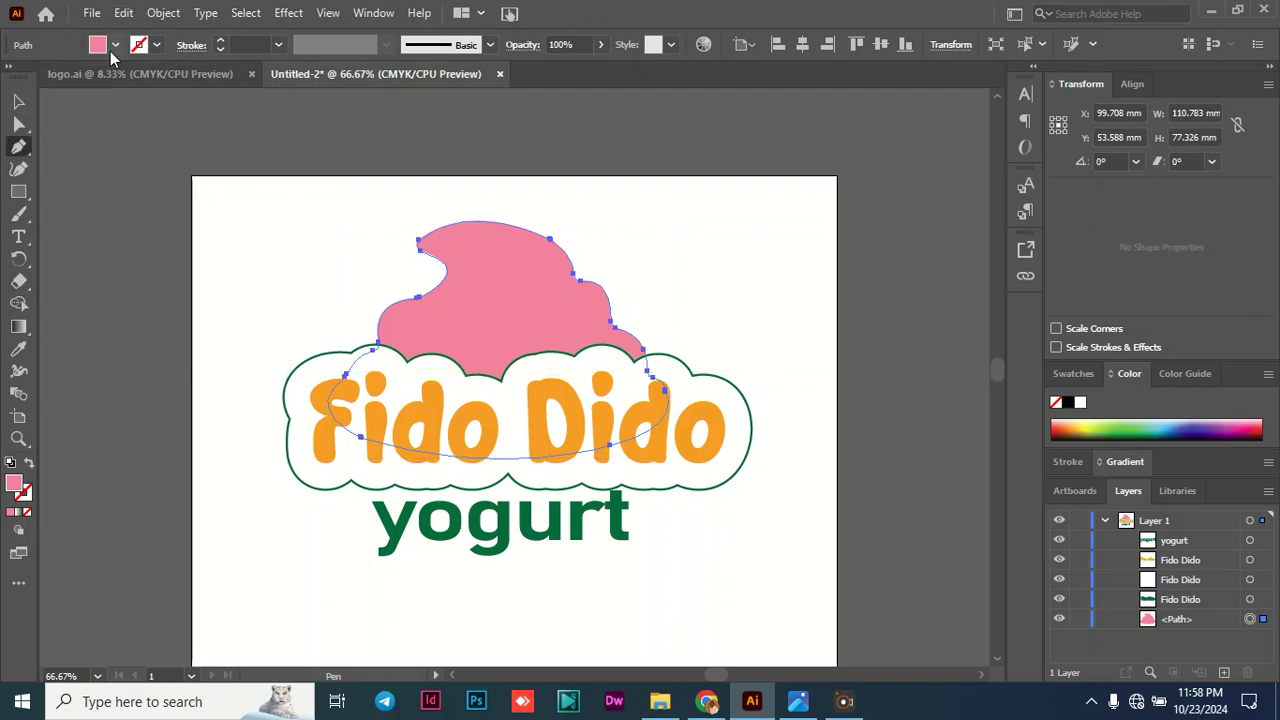
{"action": "left_click", "coordinate": [115, 46]}
{"action": "left_click", "coordinate": [39, 78]}
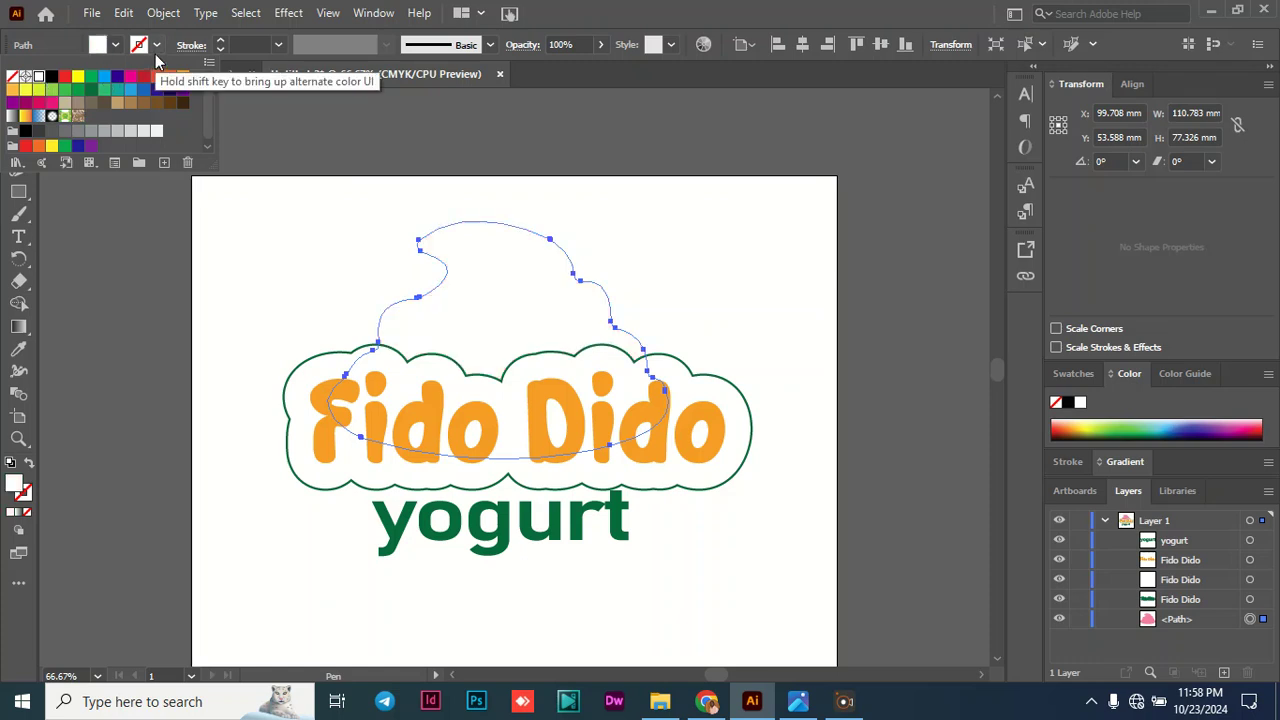
{"action": "left_click", "coordinate": [156, 54]}
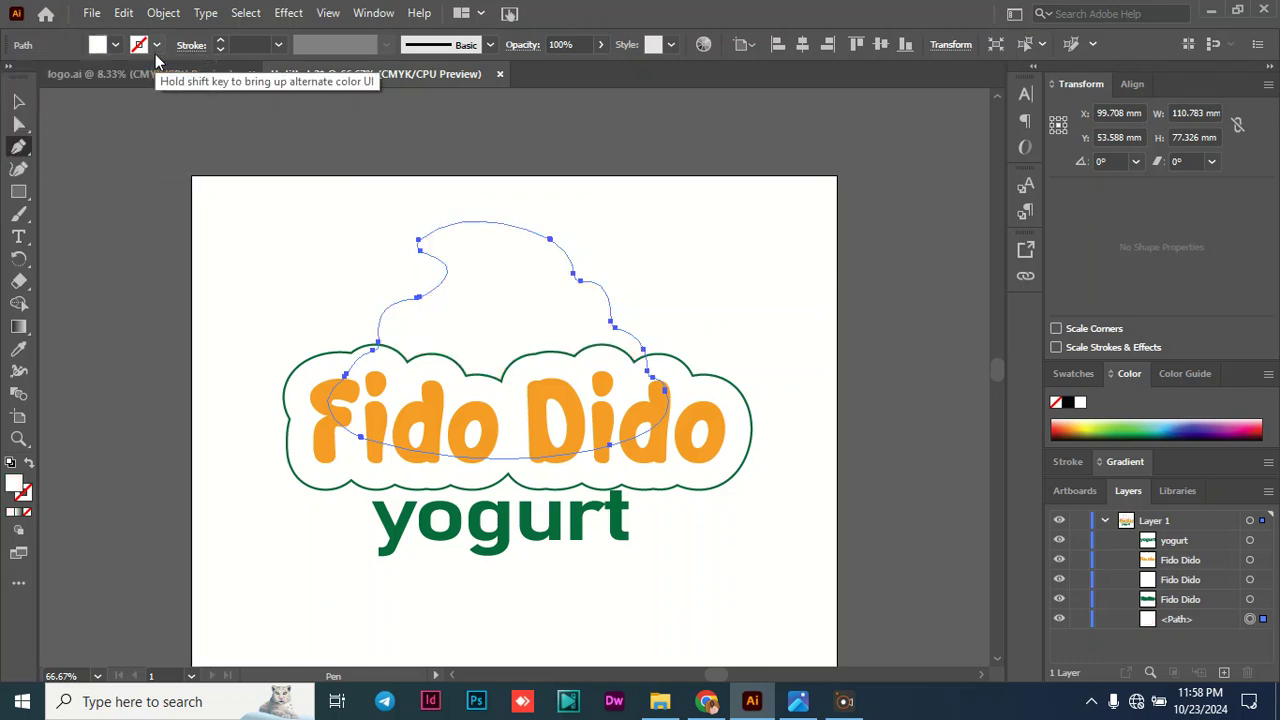
{"action": "left_click", "coordinate": [17, 105]}
{"action": "key", "text": "ctrl+z"}
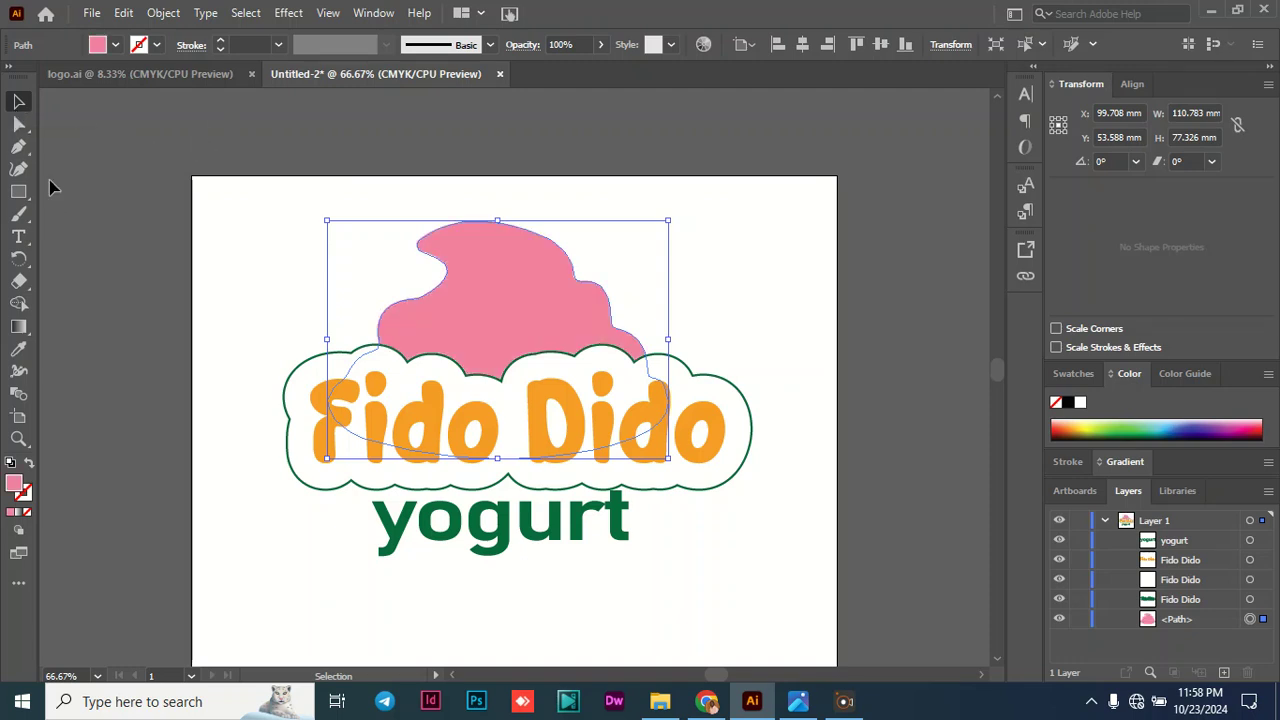
- Draw a thin curved highlight with the Pen tool near the swirl's upper edge, about 19 mm wide and 6.6 mm high
{"action": "left_click", "coordinate": [17, 150]}
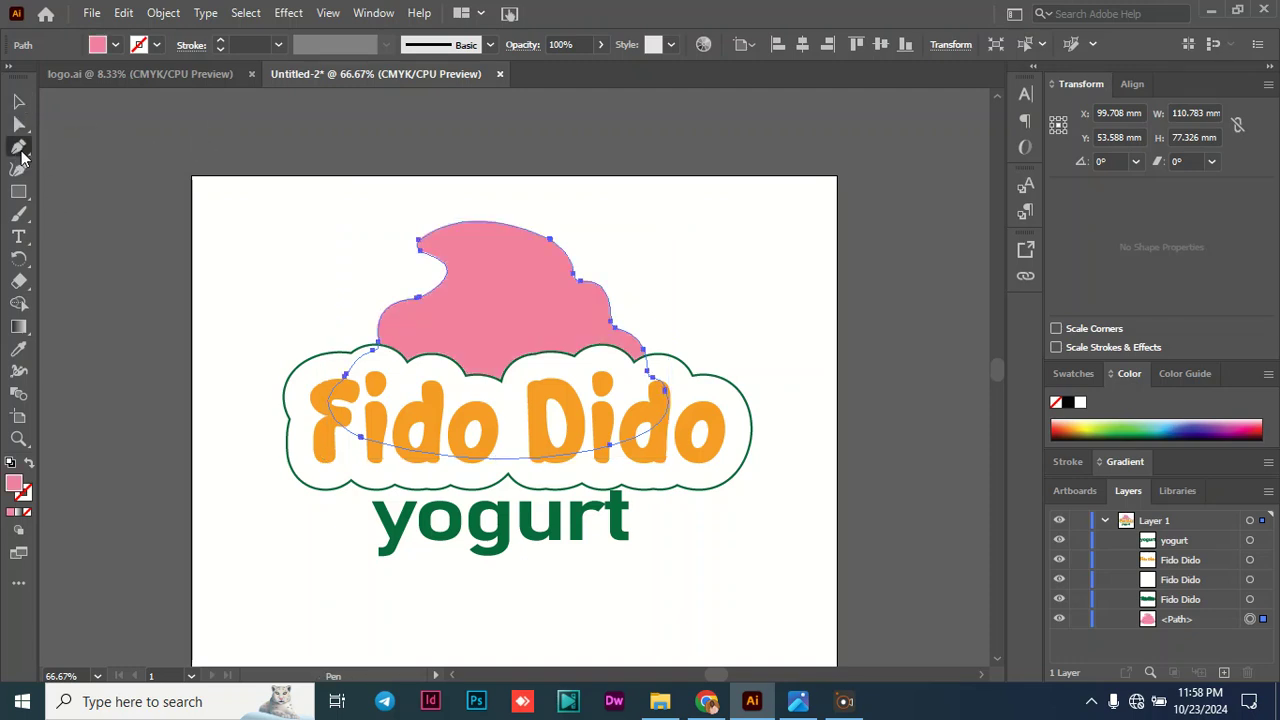
{"action": "left_click", "coordinate": [485, 261]}
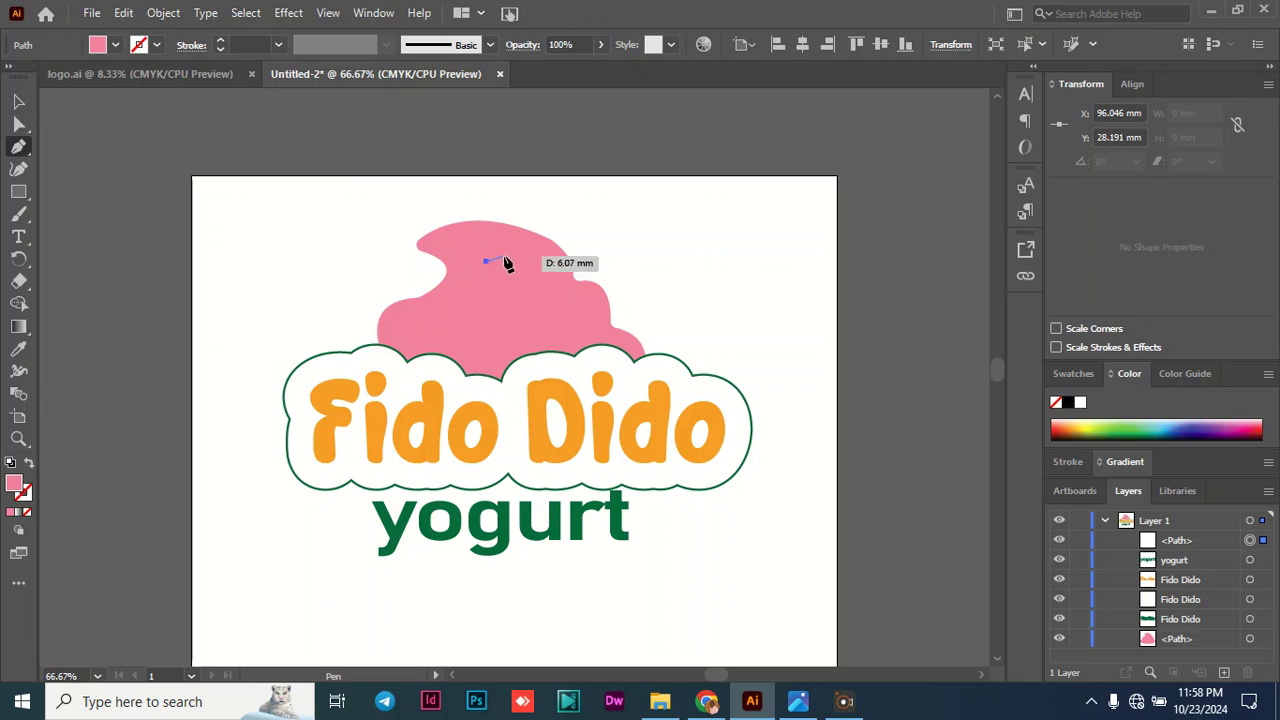
{"action": "key", "text": "ctrl+z"}
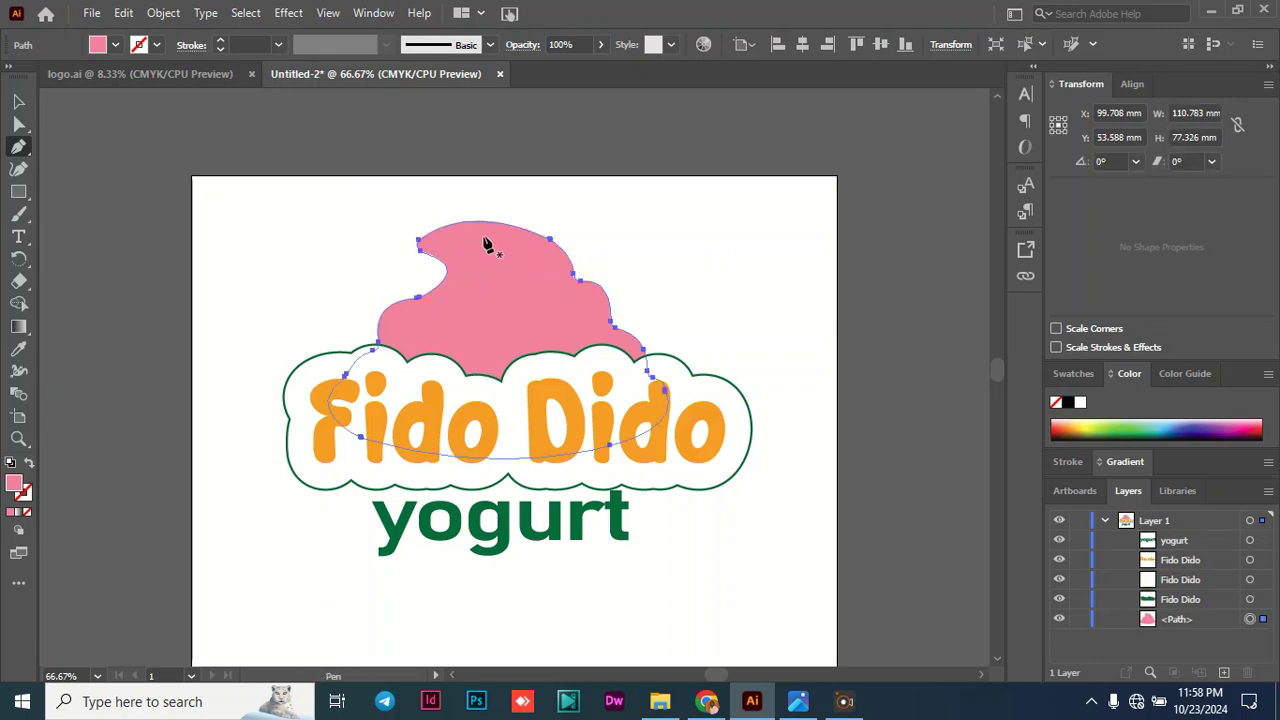
{"action": "left_click", "coordinate": [480, 238]}
{"action": "left_click_drag", "start_coordinate": [537, 257], "coordinate": [563, 287]}
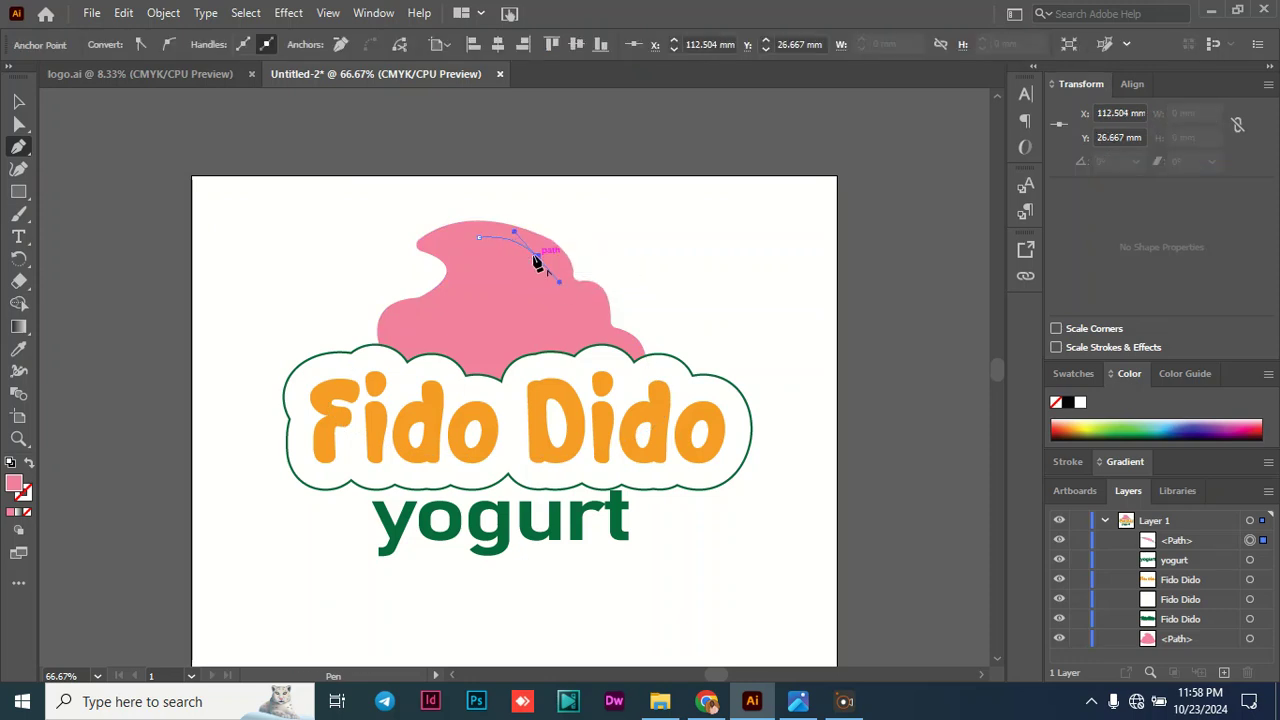
{"action": "left_click_drag", "start_coordinate": [480, 238], "coordinate": [451, 238]}
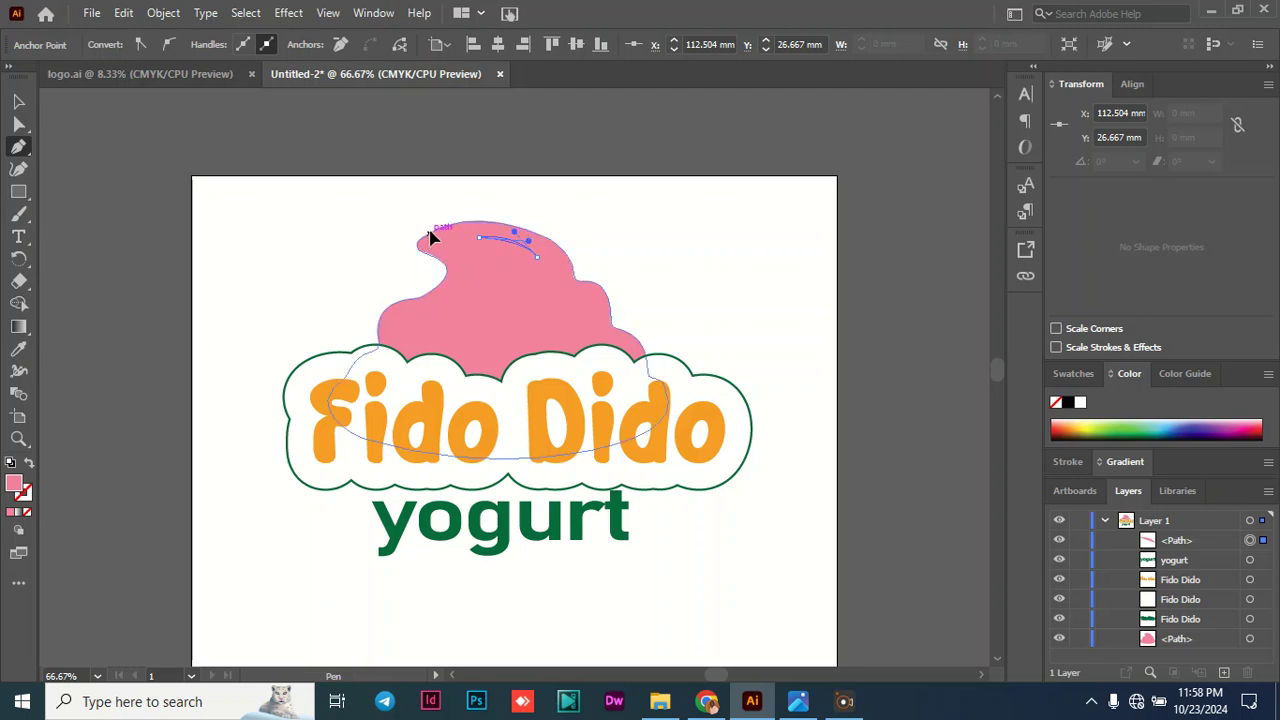
{"action": "key", "text": "ctrl+z"}
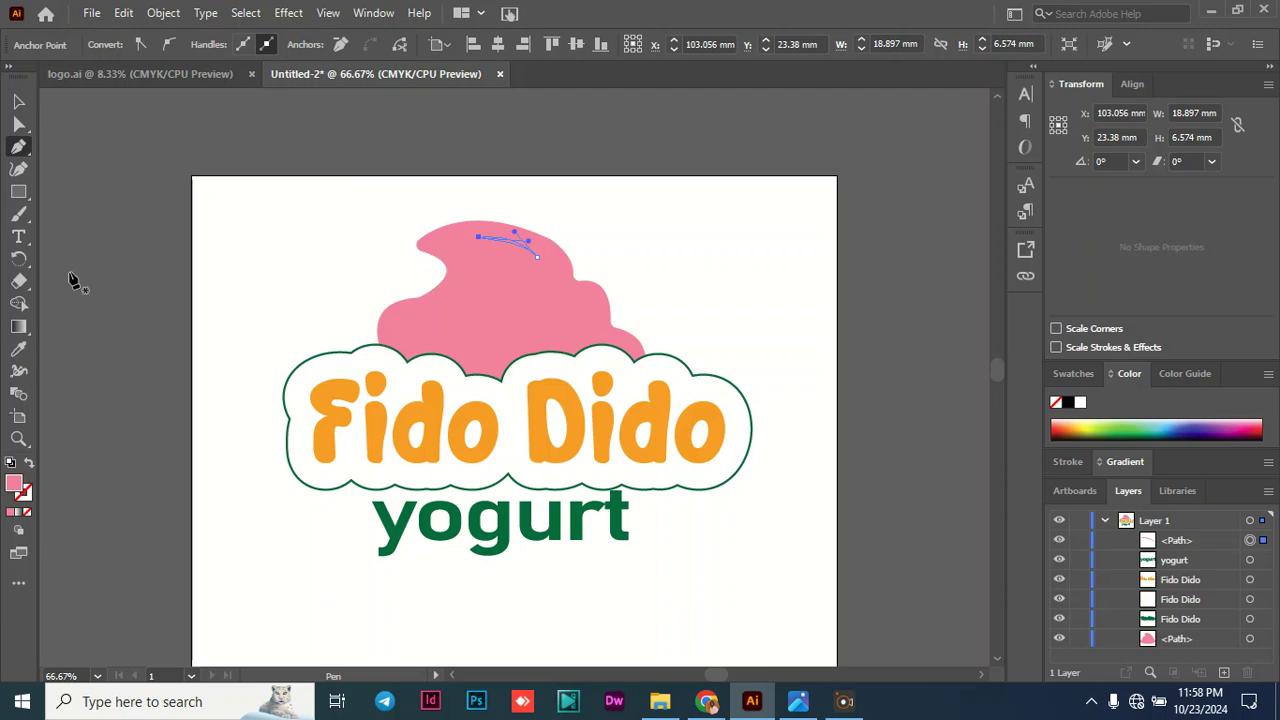
- Fill the curved highlight on the swirl with white #FFFFFF
{"action": "double_click", "coordinate": [14, 486]}
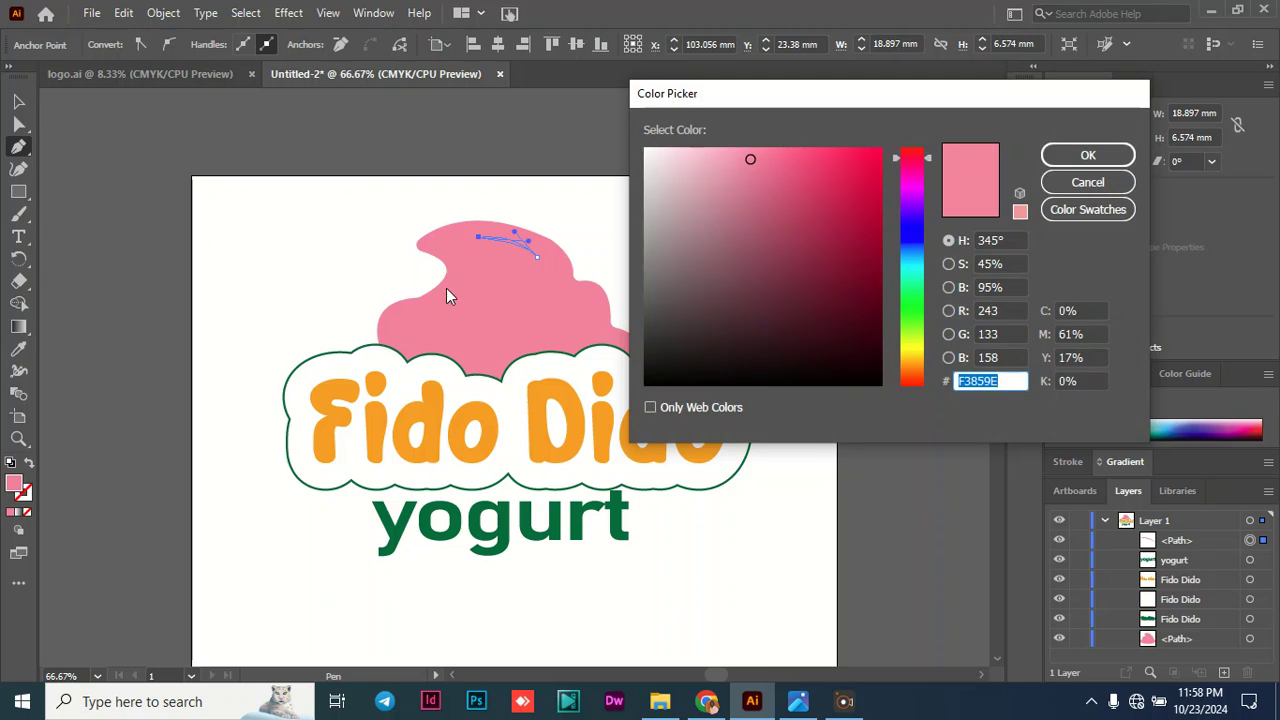
{"action": "mouse_move", "coordinate": [651, 162]}
{"action": "left_mouse_down"}
{"action": "mouse_move", "coordinate": [626, 146]}
{"action": "mouse_move", "coordinate": [748, 162]}
{"action": "mouse_move", "coordinate": [610, 131]}
{"action": "left_mouse_up"}
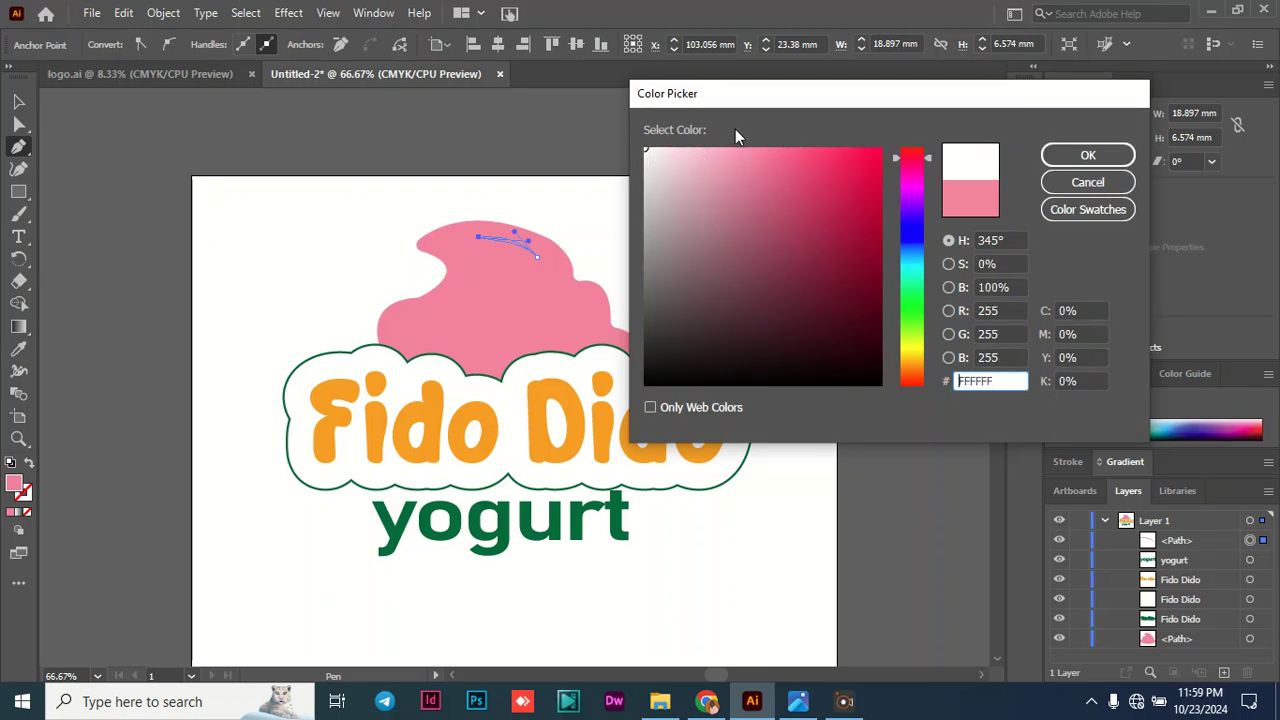
{"action": "left_click", "coordinate": [1072, 155]}
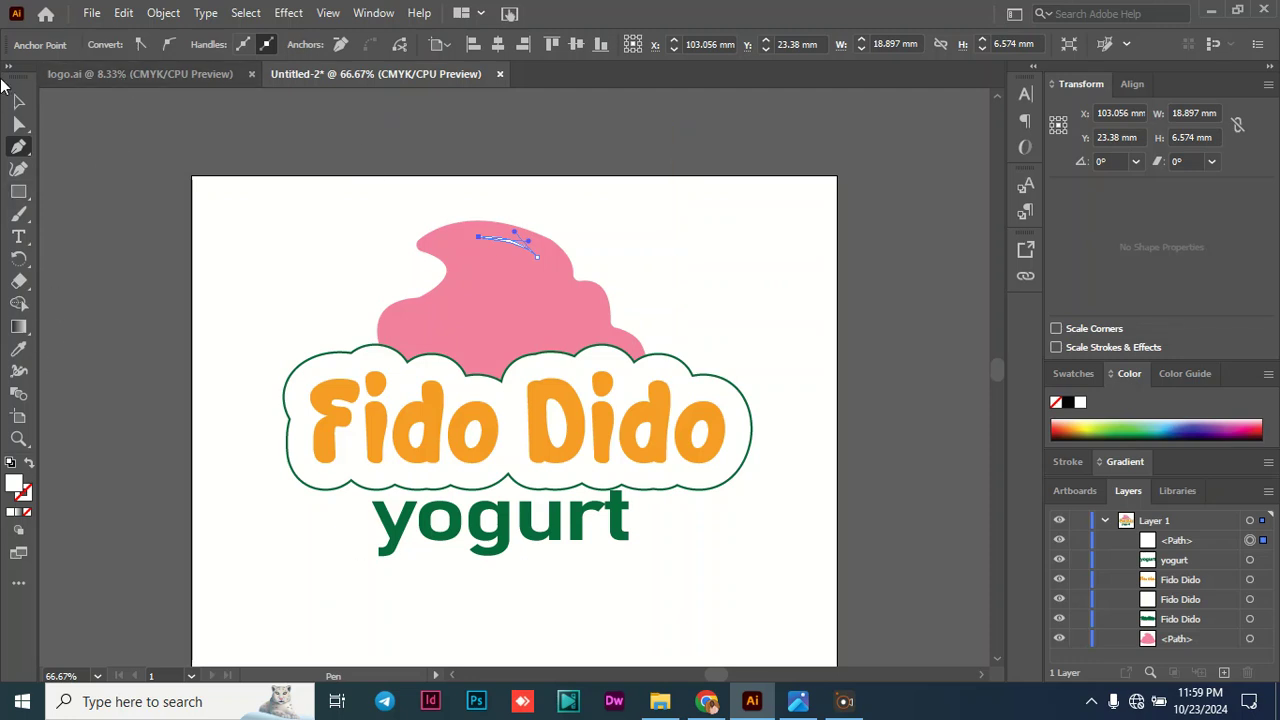
{"action": "left_click", "coordinate": [18, 101]}
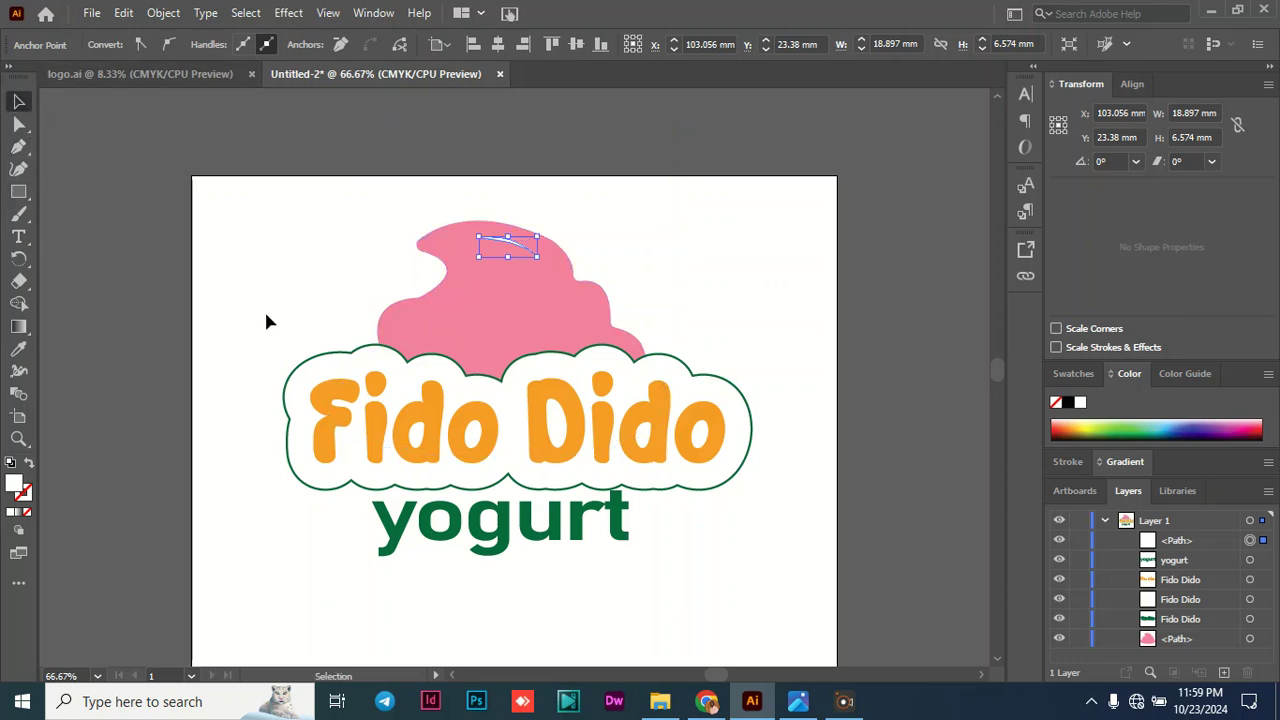
{"action": "left_click", "coordinate": [237, 304]}
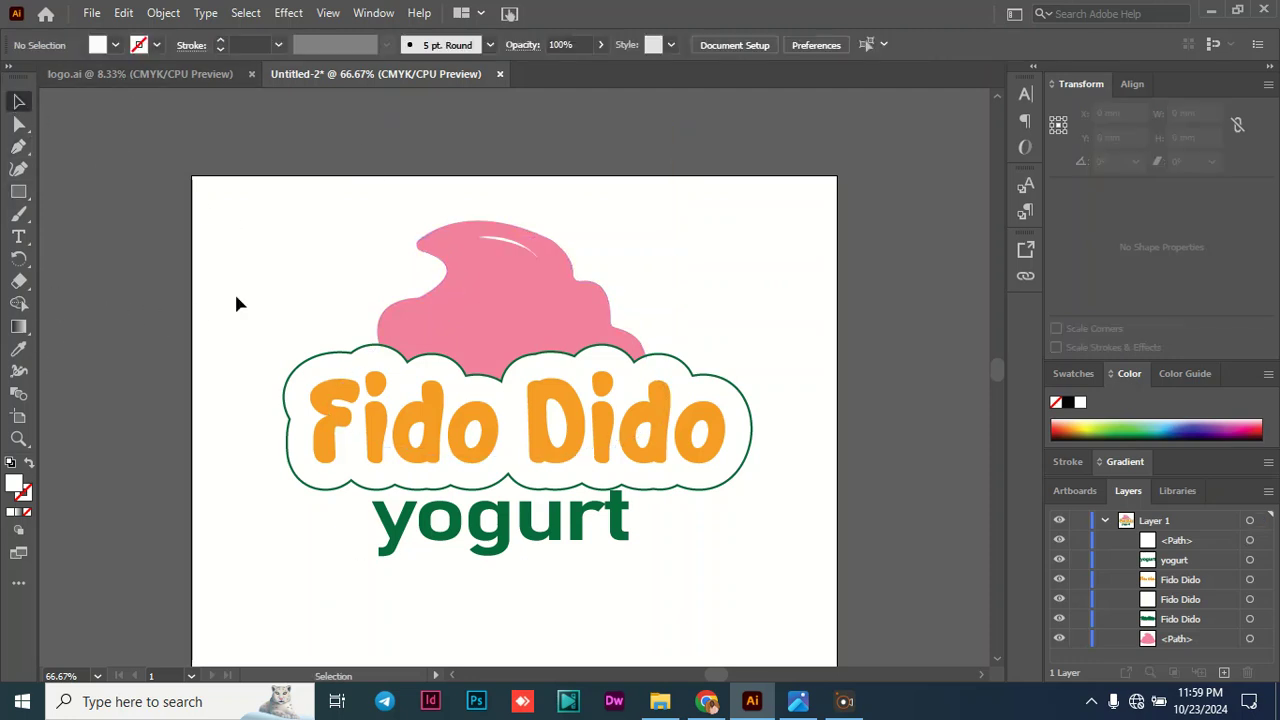
- Give the curved white highlight near the swirl's upper edge a white 1 pt stroke
{"action": "left_click", "coordinate": [517, 247]}
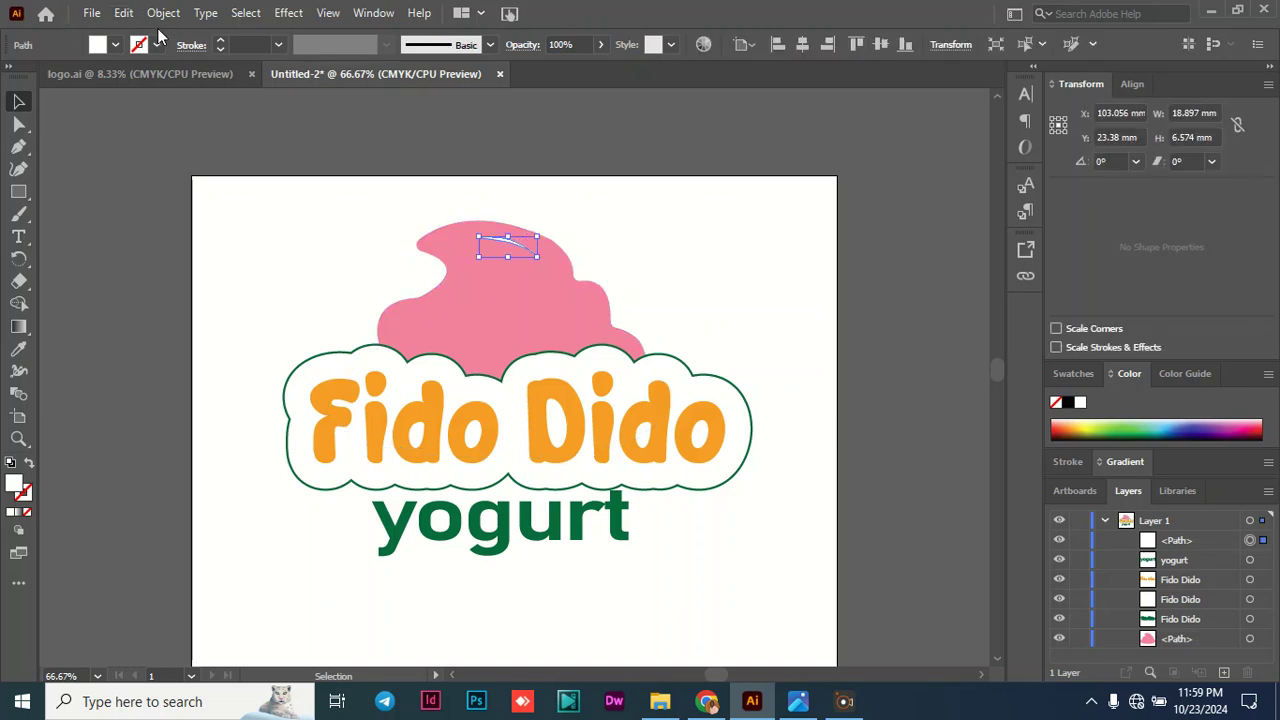
{"action": "left_click", "coordinate": [156, 44]}
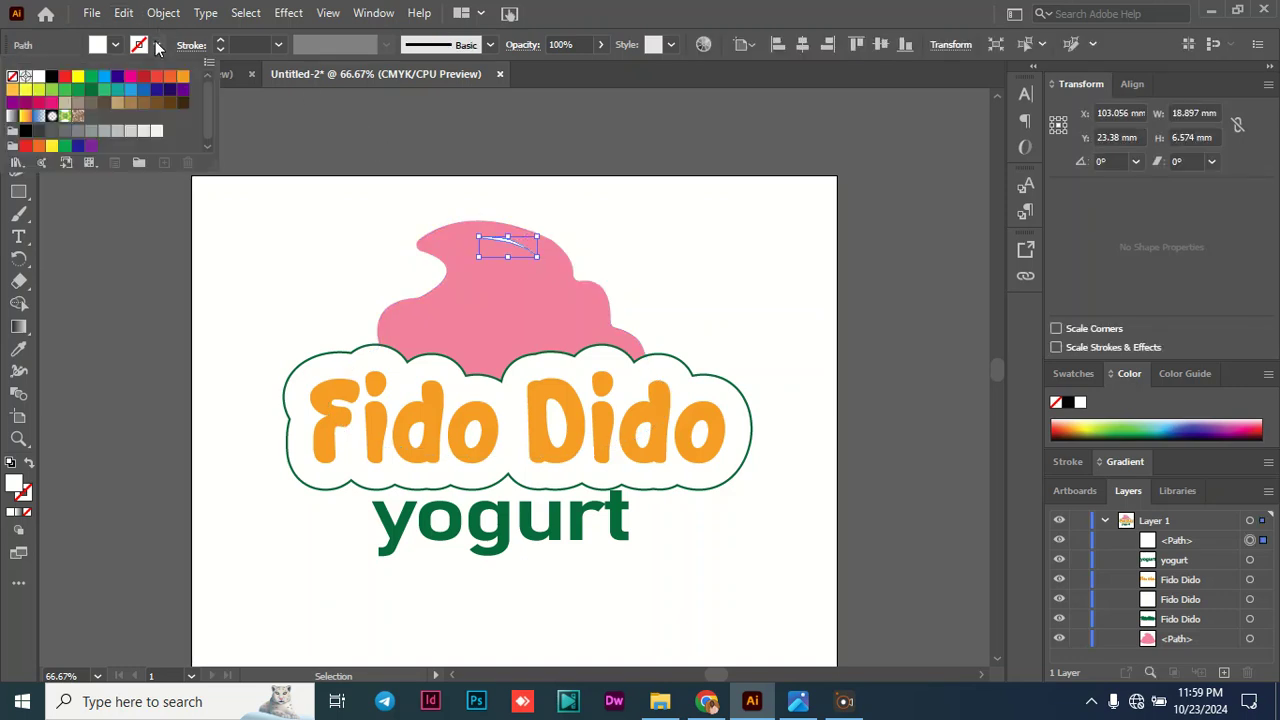
{"action": "left_click", "coordinate": [39, 78]}
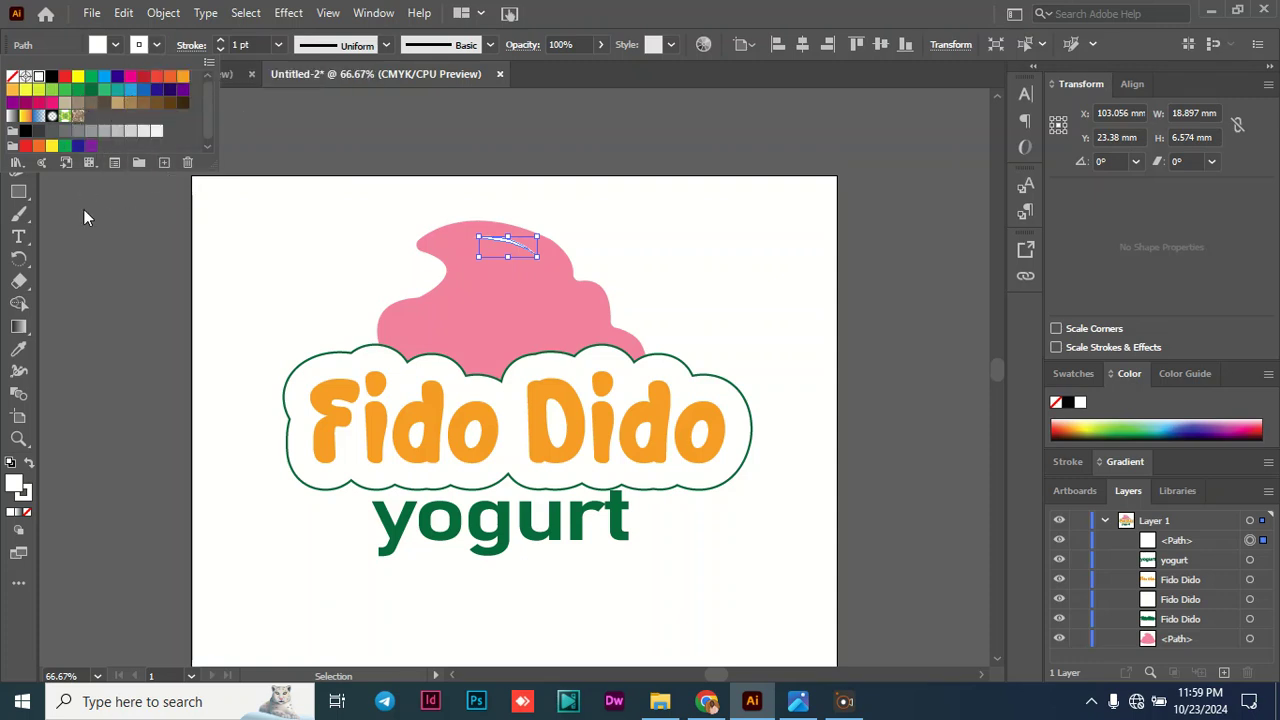
{"action": "left_click", "coordinate": [153, 48]}
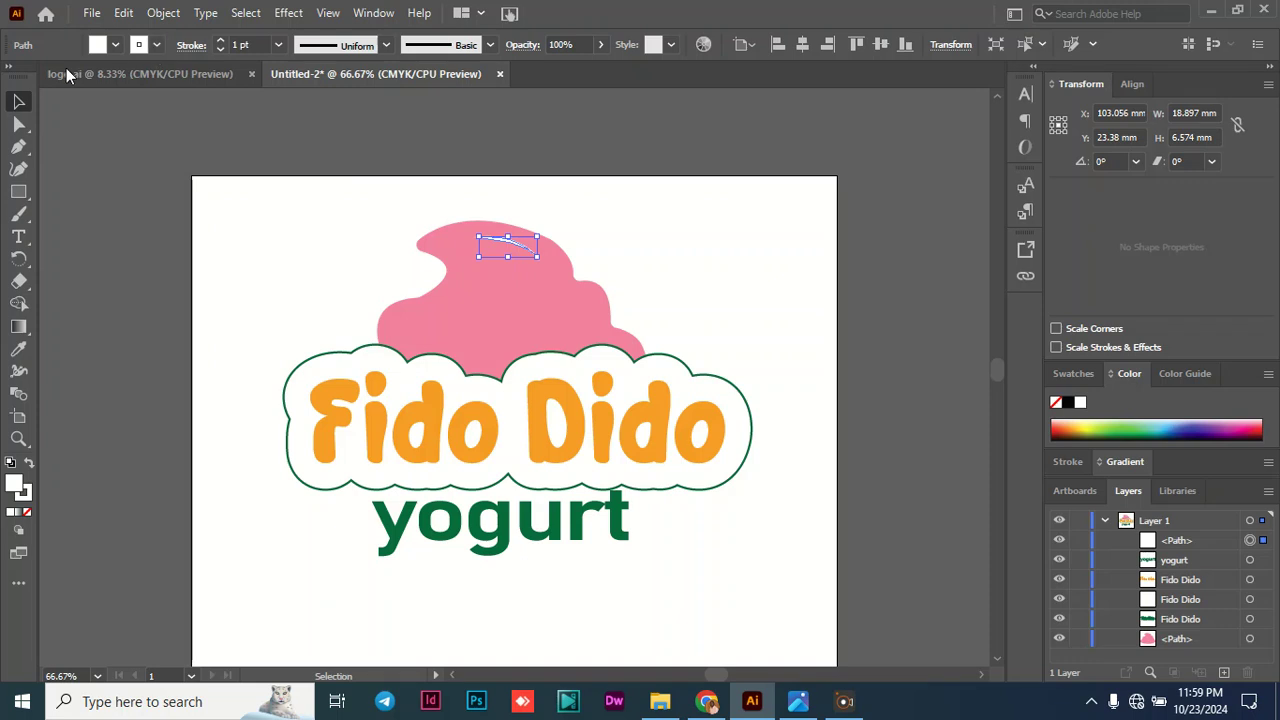
{"action": "left_click", "coordinate": [185, 219]}
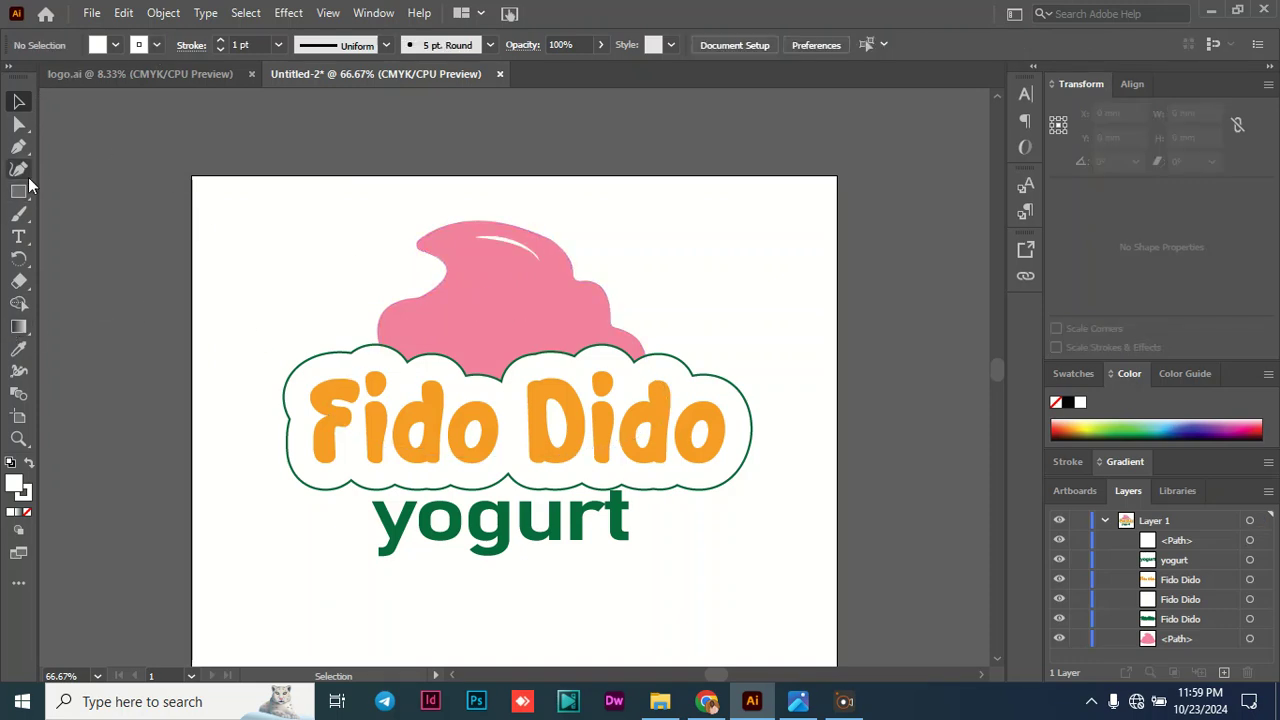
- Draw a curved white highlight with the Pen tool on the swirl's right bulge, about 8.5 mm wide and 10.3 mm high
{"action": "left_click", "coordinate": [20, 148]}
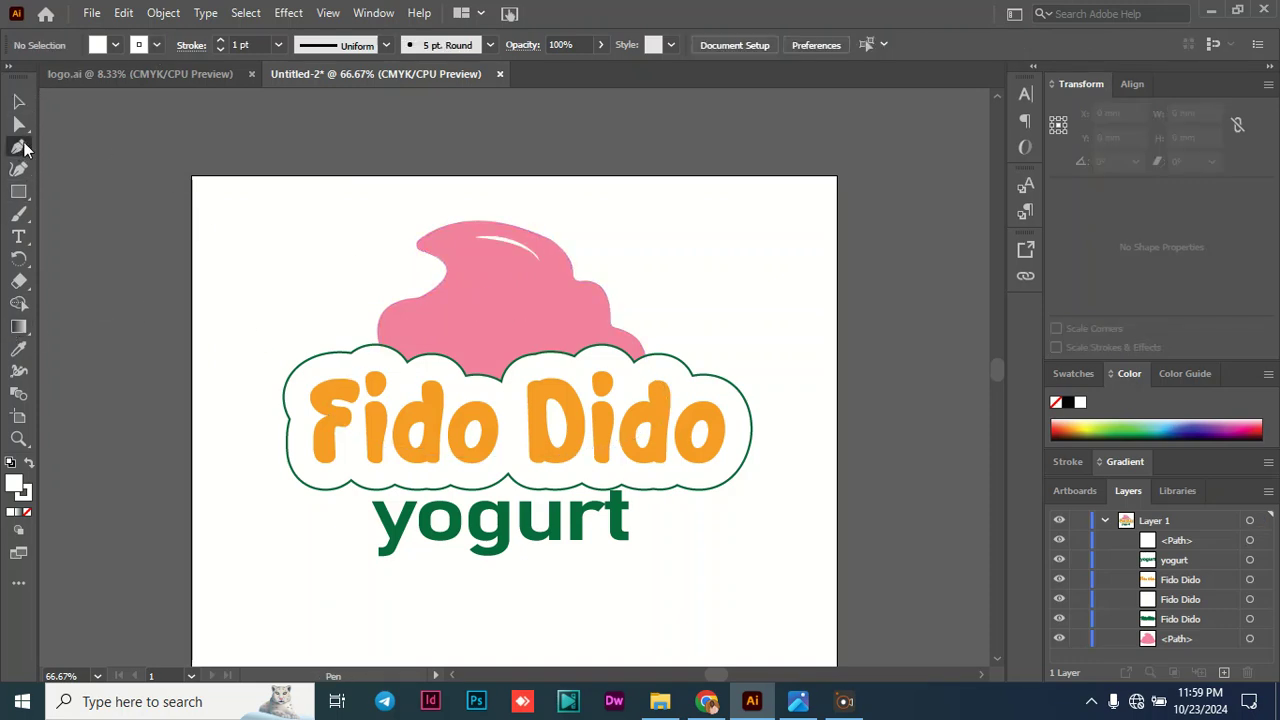
{"action": "left_click", "coordinate": [574, 294]}
{"action": "left_click_drag", "start_coordinate": [593, 314], "coordinate": [573, 352]}
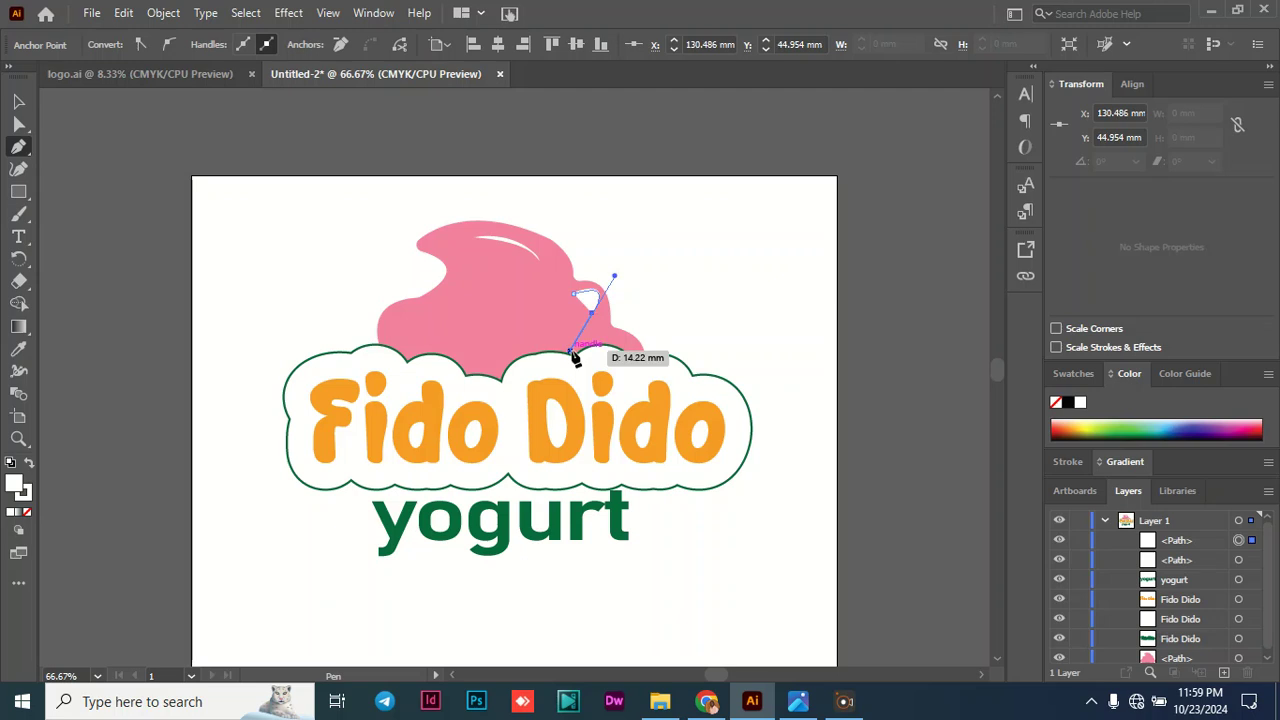
{"action": "key", "text": "ctrl+z"}
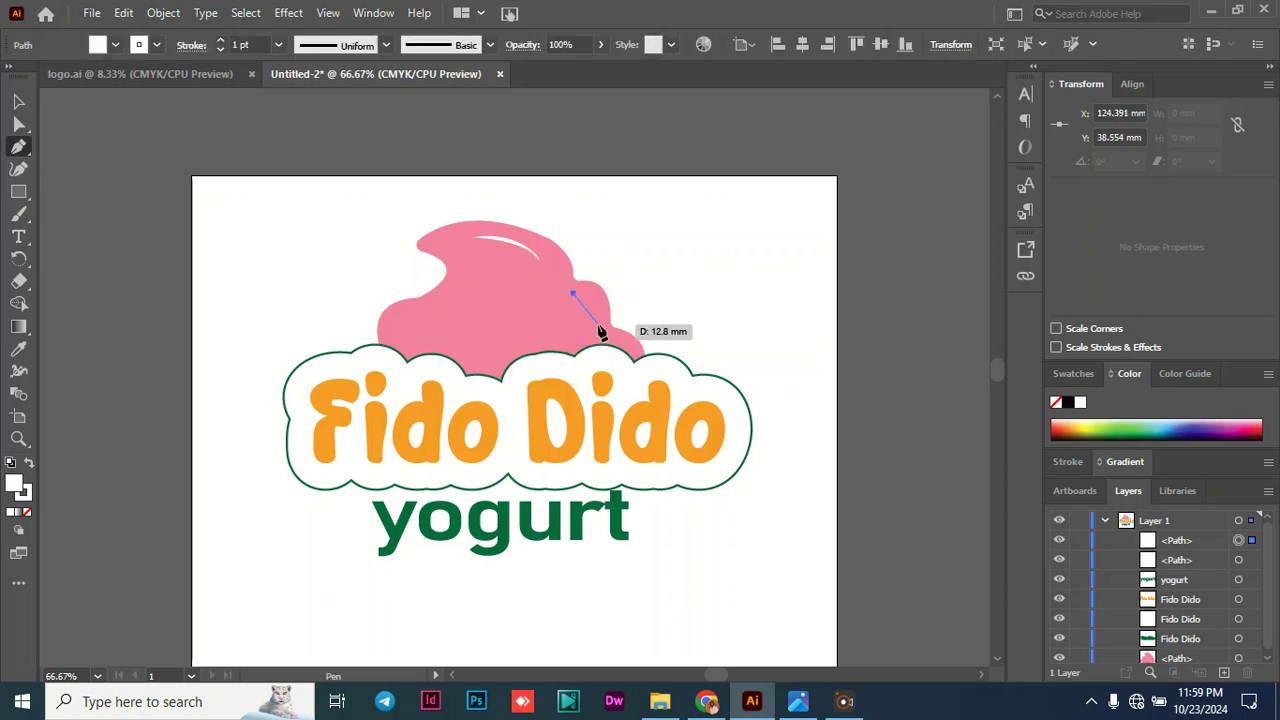
{"action": "left_click", "coordinate": [593, 359]}
{"action": "left_click_drag", "start_coordinate": [593, 367], "coordinate": [588, 365]}
{"action": "left_click", "coordinate": [598, 325]}
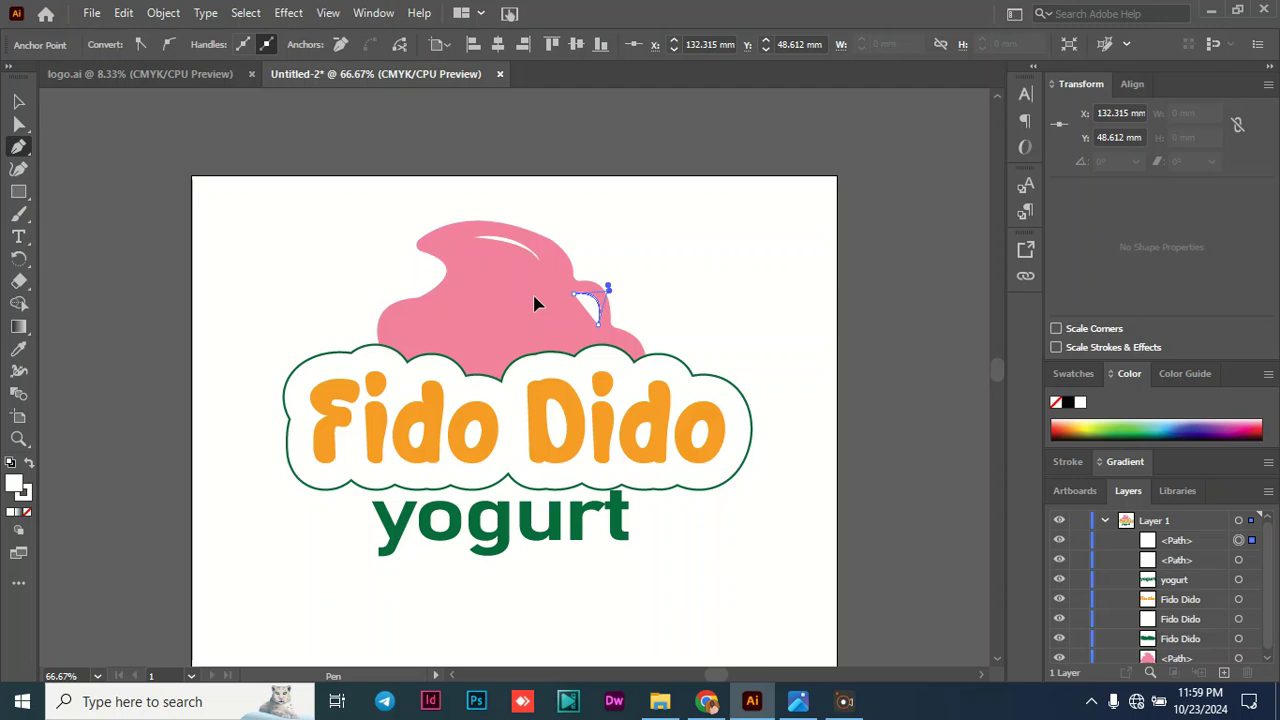
{"action": "mouse_move", "coordinate": [533, 294]}
{"action": "left_mouse_down"}
{"action": "mouse_move", "coordinate": [521, 294]}
{"action": "mouse_move", "coordinate": [539, 308]}
{"action": "mouse_move", "coordinate": [538, 296]}
{"action": "left_mouse_up"}
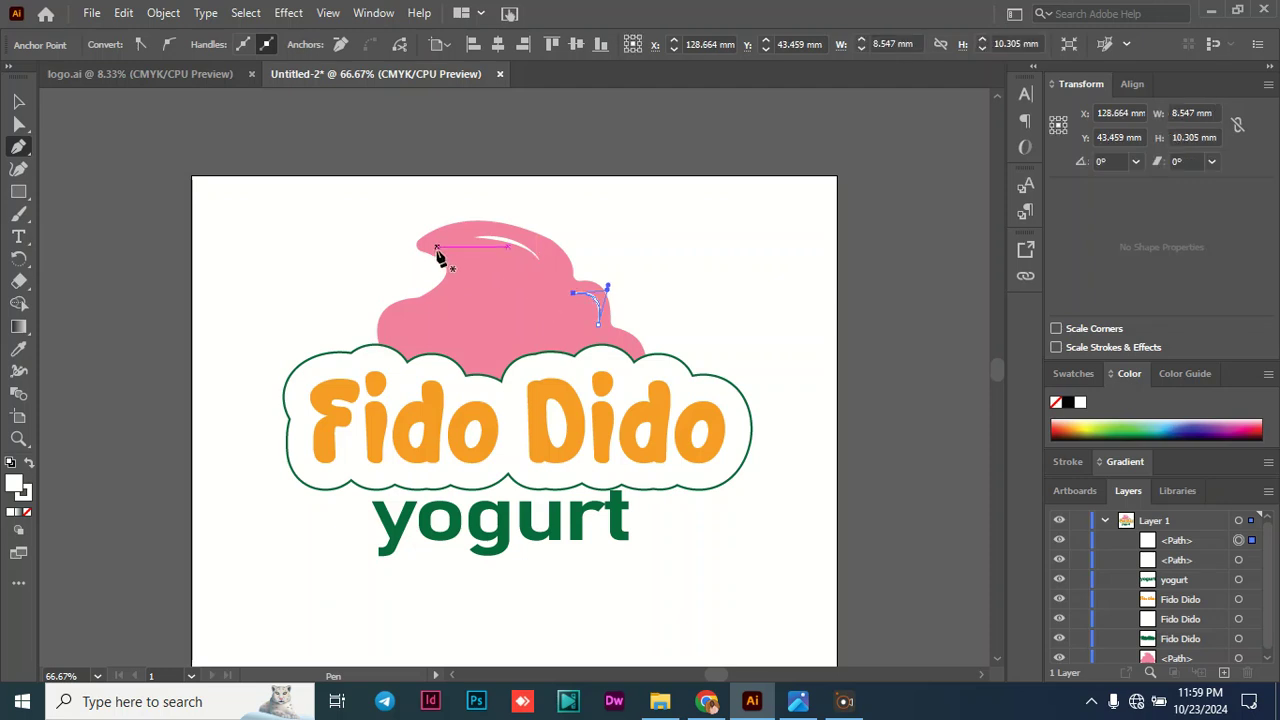
{"action": "left_click", "coordinate": [18, 101]}
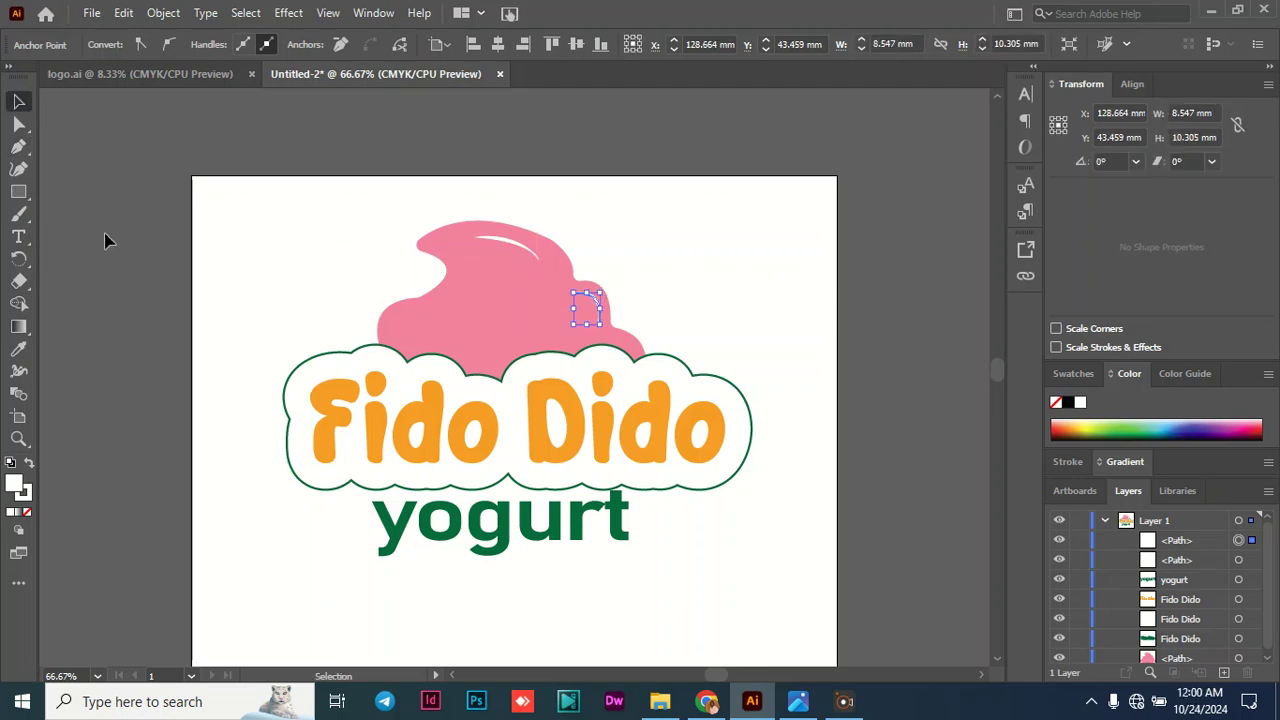
{"action": "left_click", "coordinate": [213, 325]}
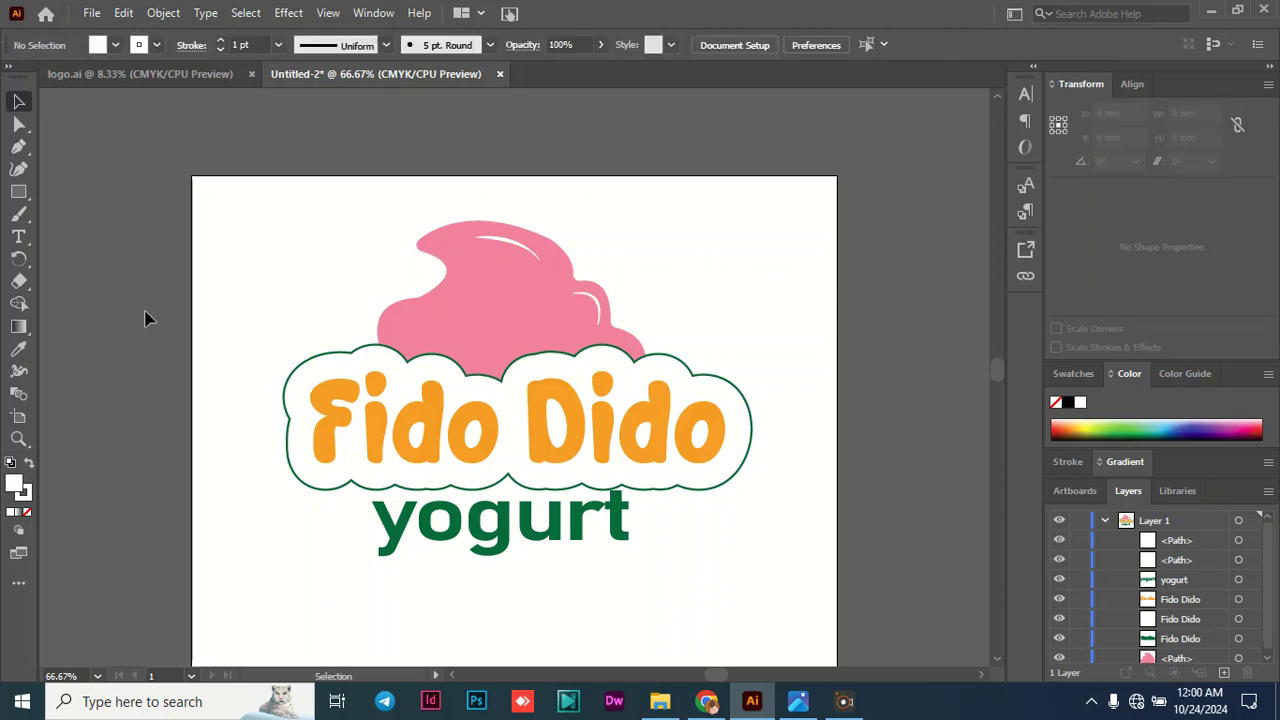
- Draw a curved white highlight with the Pen tool on the swirl's left bulge, about 7.9 mm wide and 11.6 mm high
{"action": "left_click", "coordinate": [18, 146]}
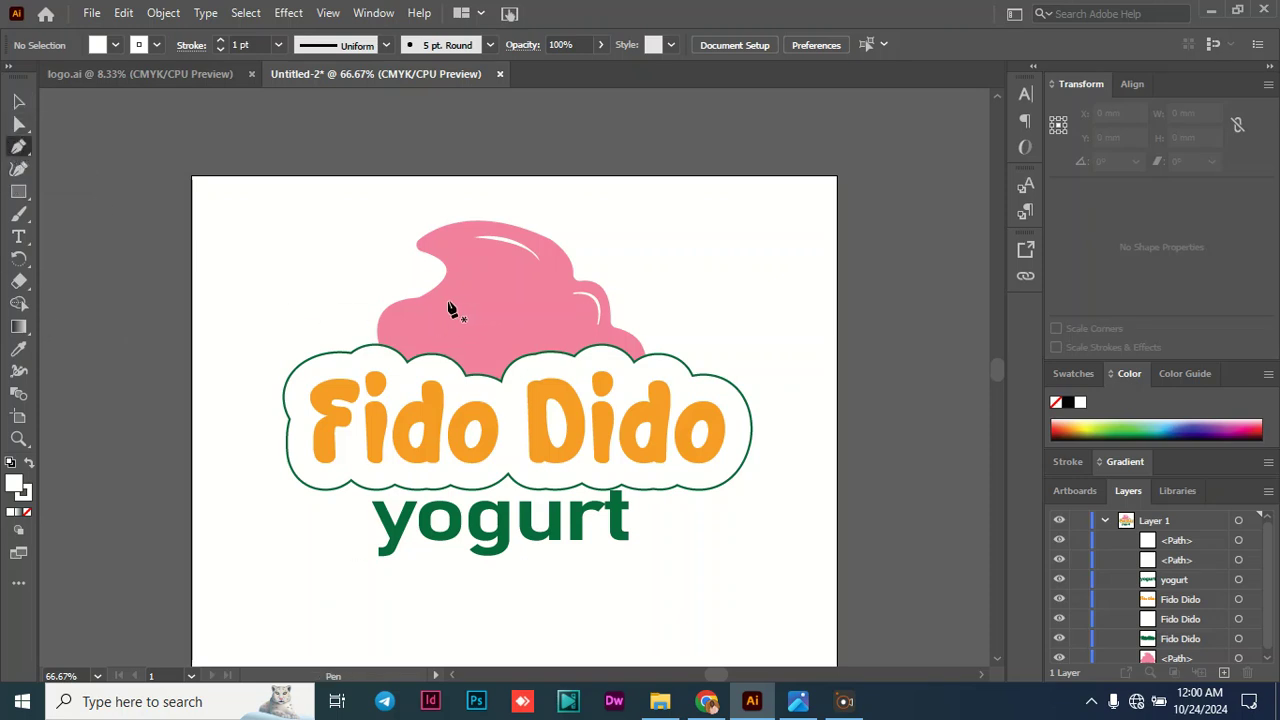
{"action": "left_click_drag", "start_coordinate": [449, 305], "coordinate": [455, 307]}
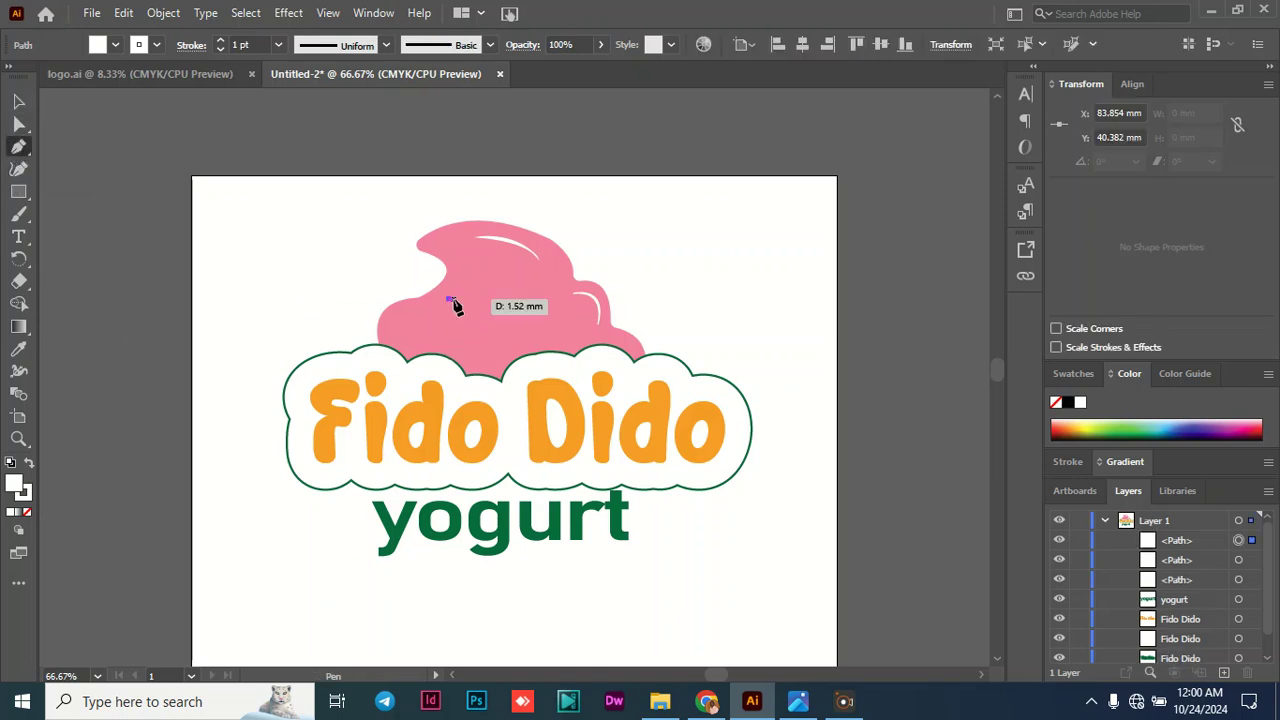
{"action": "key", "text": "ctrl+z"}
{"action": "left_click_drag", "start_coordinate": [479, 285], "coordinate": [441, 319]}
{"action": "key", "text": "ctrl+z"}
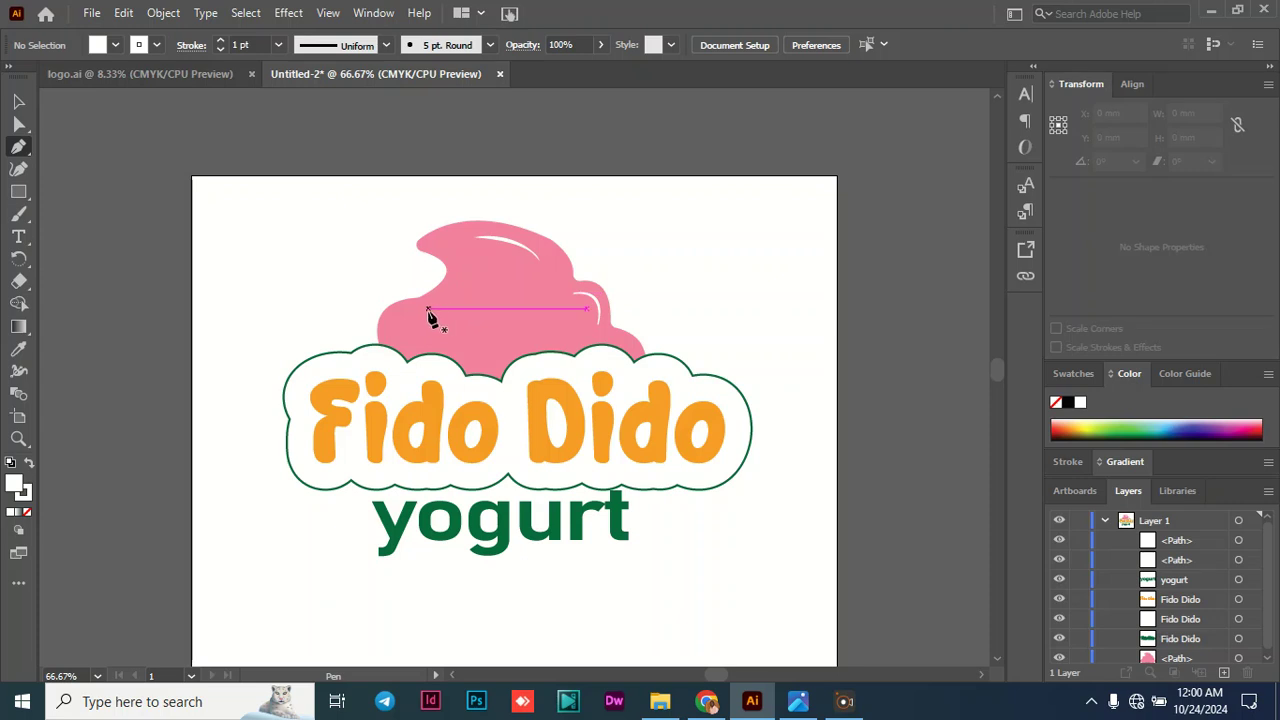
{"action": "left_click_drag", "start_coordinate": [433, 310], "coordinate": [423, 372]}
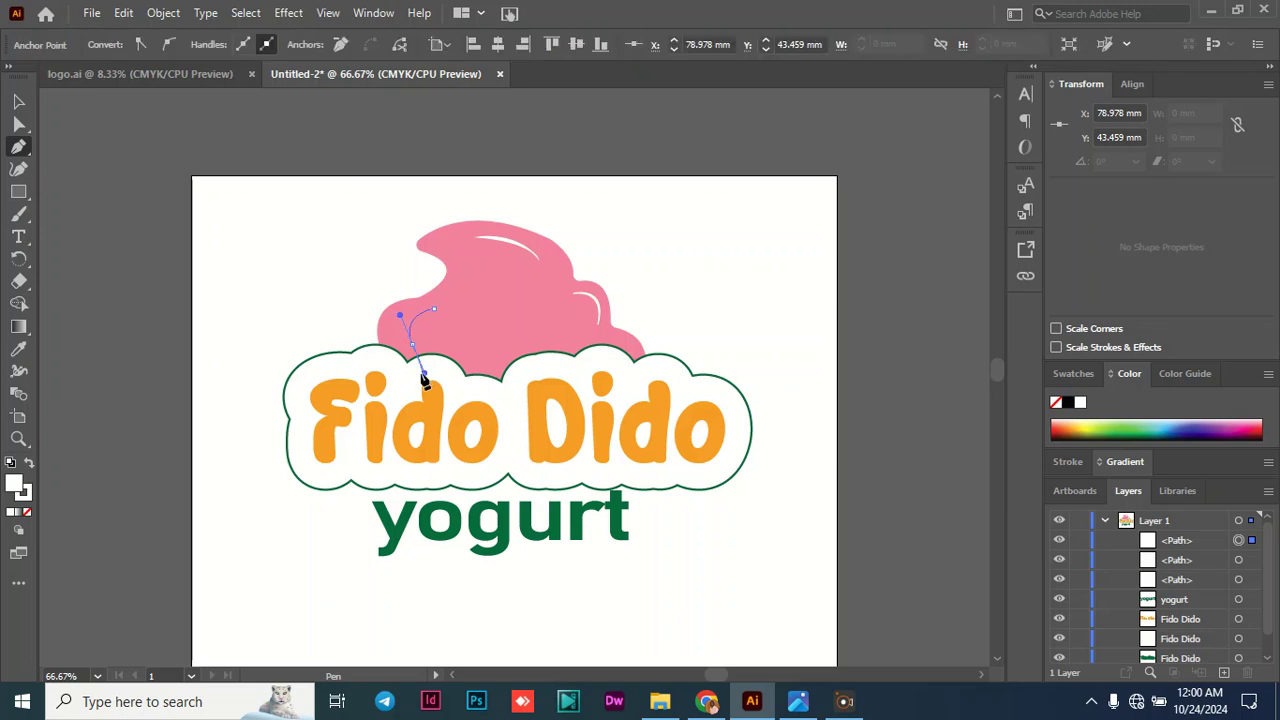
{"action": "left_click", "coordinate": [413, 345]}
{"action": "left_click_drag", "start_coordinate": [433, 309], "coordinate": [475, 317]}
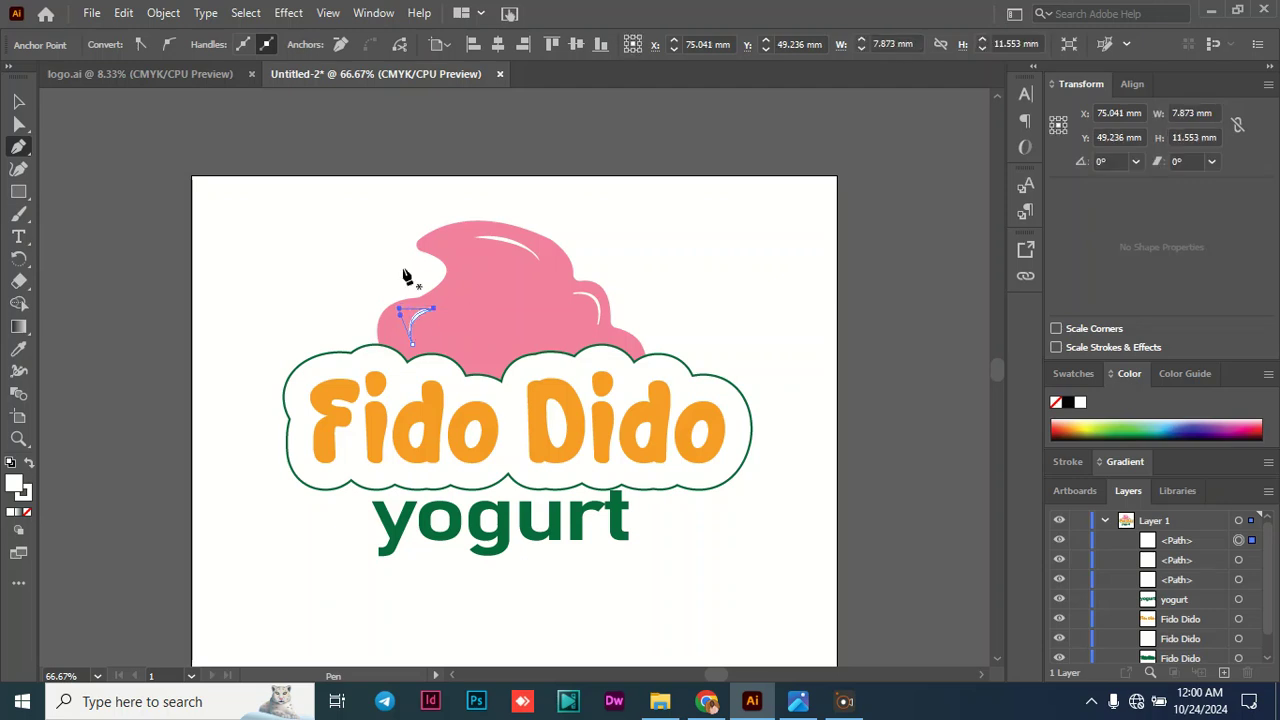
{"action": "left_click", "coordinate": [20, 103]}
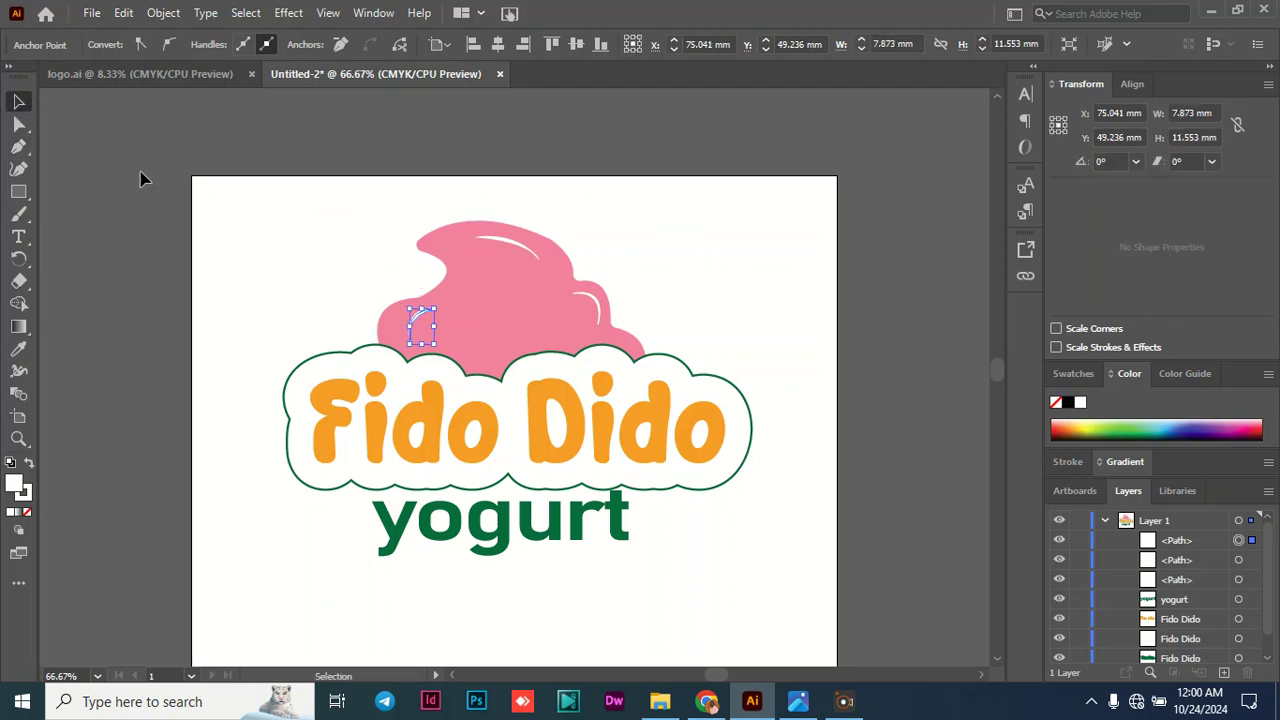
{"action": "left_click", "coordinate": [190, 227]}
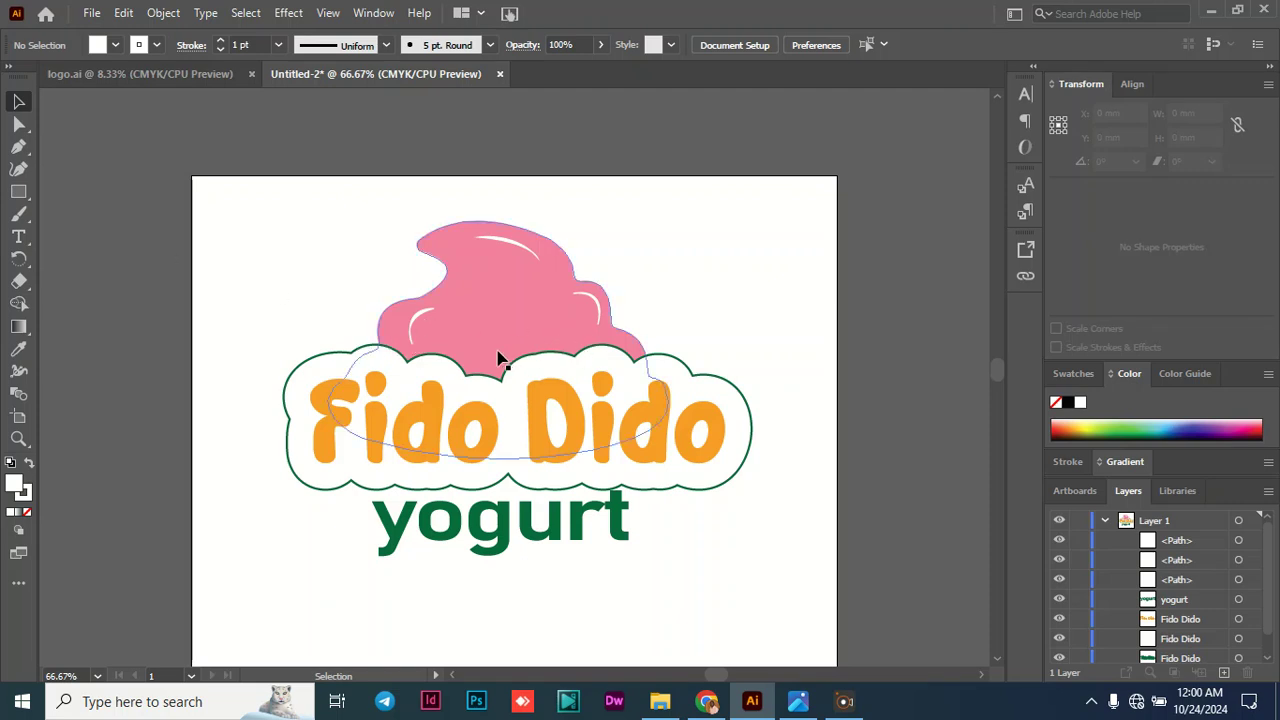
- Draw a shallow curved white highlight with the Pen tool on the swirl's lower middle, just above the cloud outline
{"action": "left_click", "coordinate": [19, 147]}
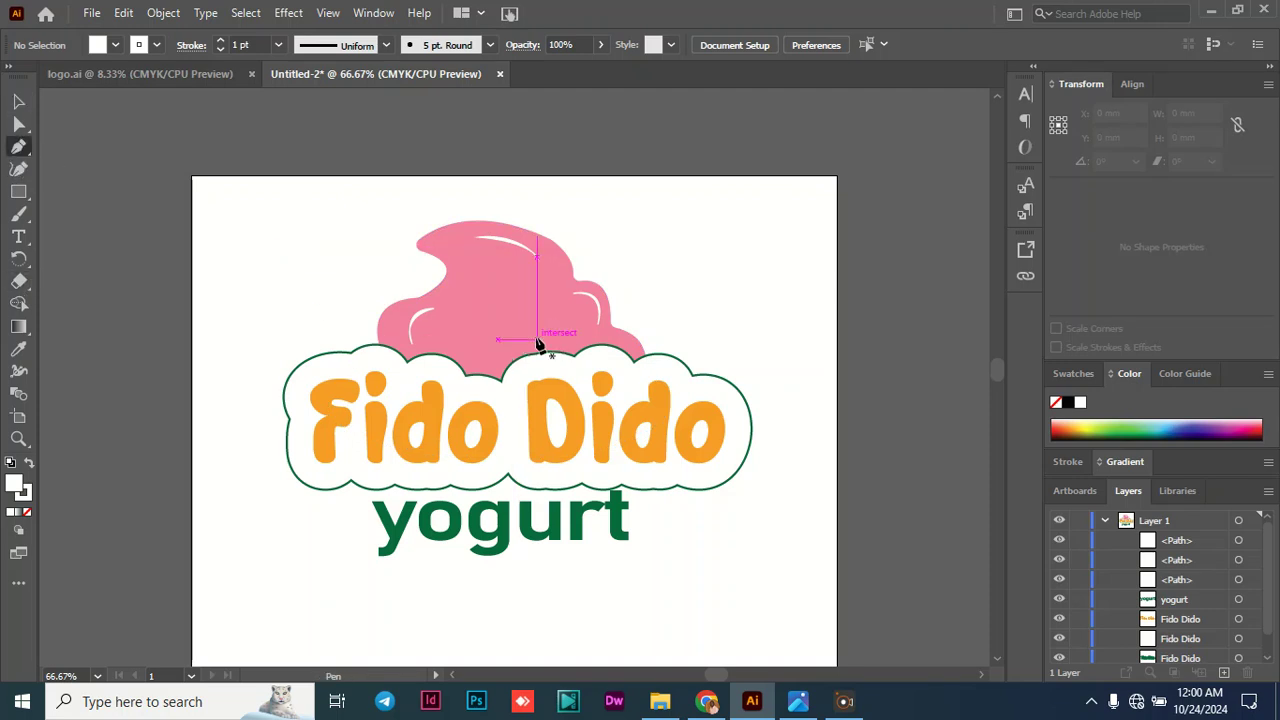
{"action": "left_click", "coordinate": [494, 354]}
{"action": "left_click_drag", "start_coordinate": [560, 334], "coordinate": [614, 341]}
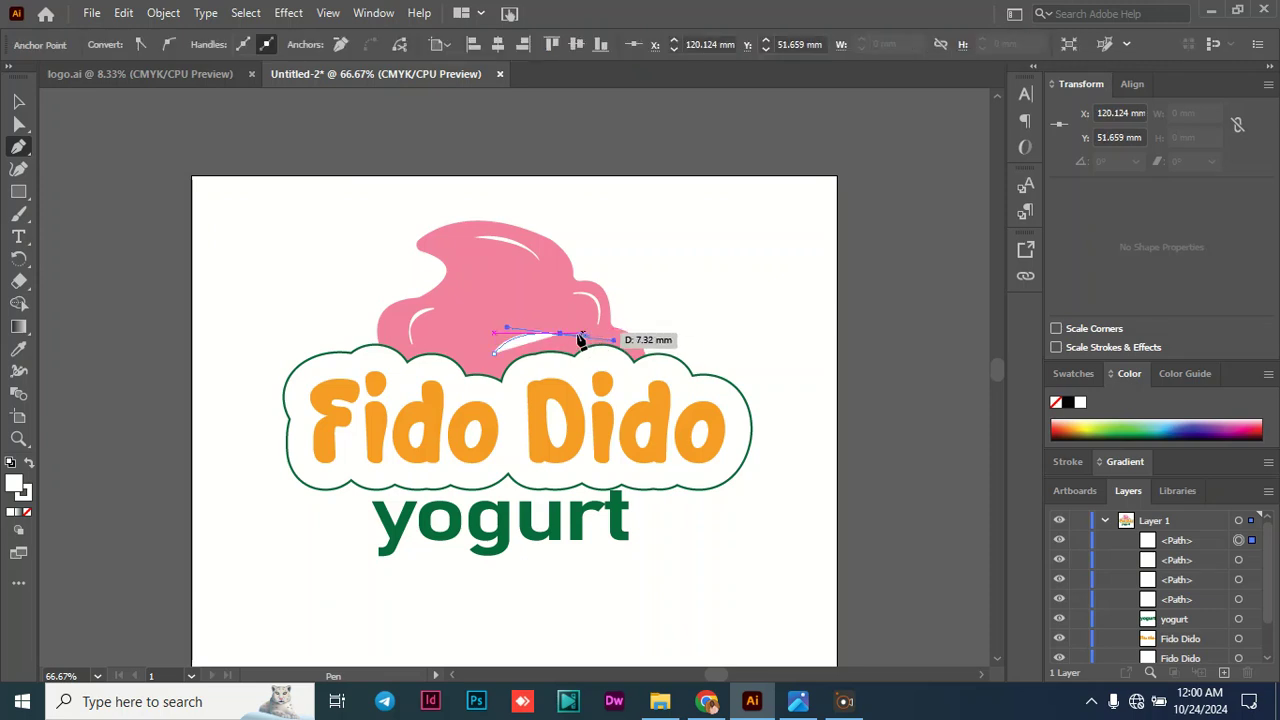
{"action": "left_click", "coordinate": [560, 334]}
{"action": "left_click", "coordinate": [496, 352]}
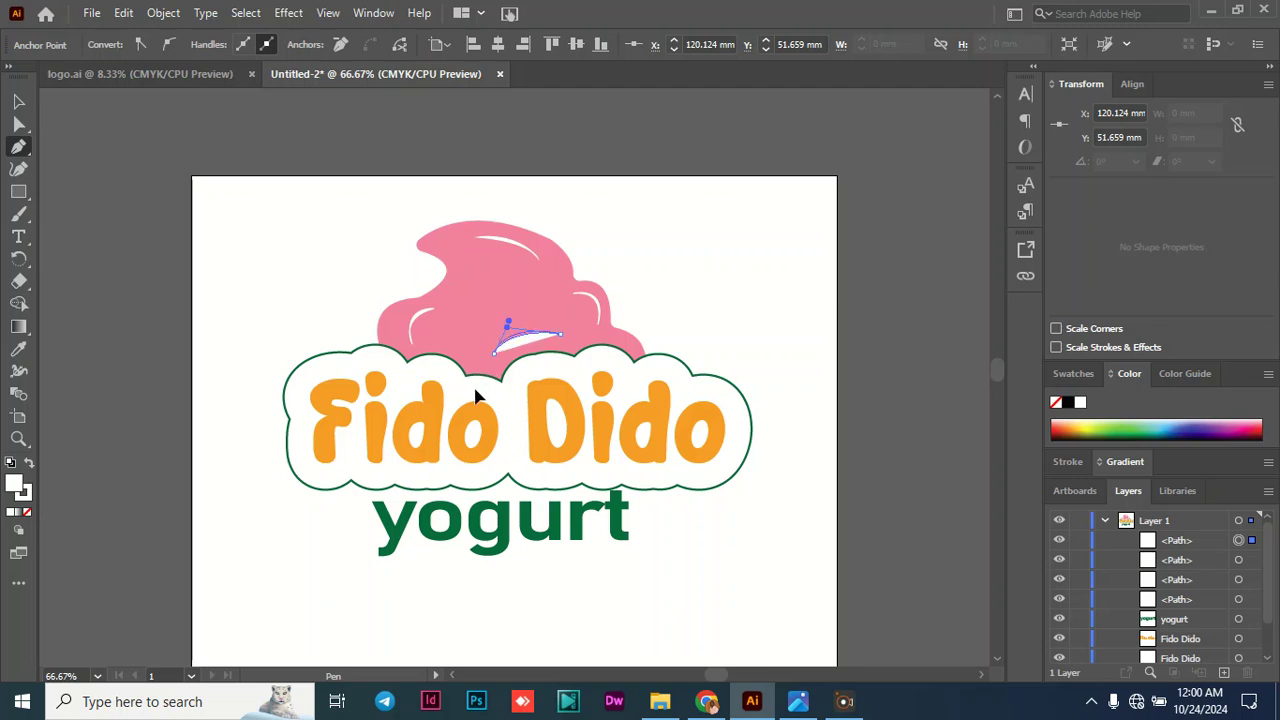
{"action": "left_click", "coordinate": [18, 103]}
{"action": "left_click", "coordinate": [80, 218]}
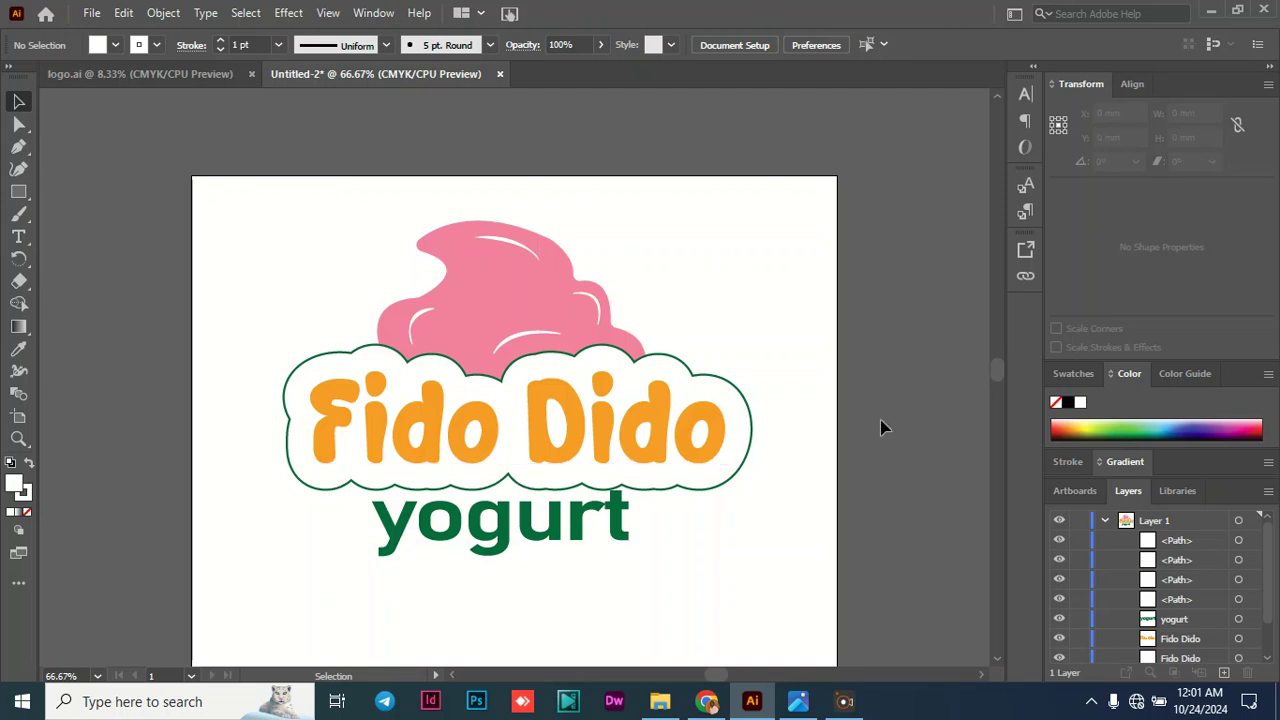
- Draw a swatch rectangle about 12.2 by 10.1 mm below the logo and fill it with the lettering's orange using the Eyedropper
{"action": "left_click_drag", "start_coordinate": [999, 365], "coordinate": [1000, 375]}
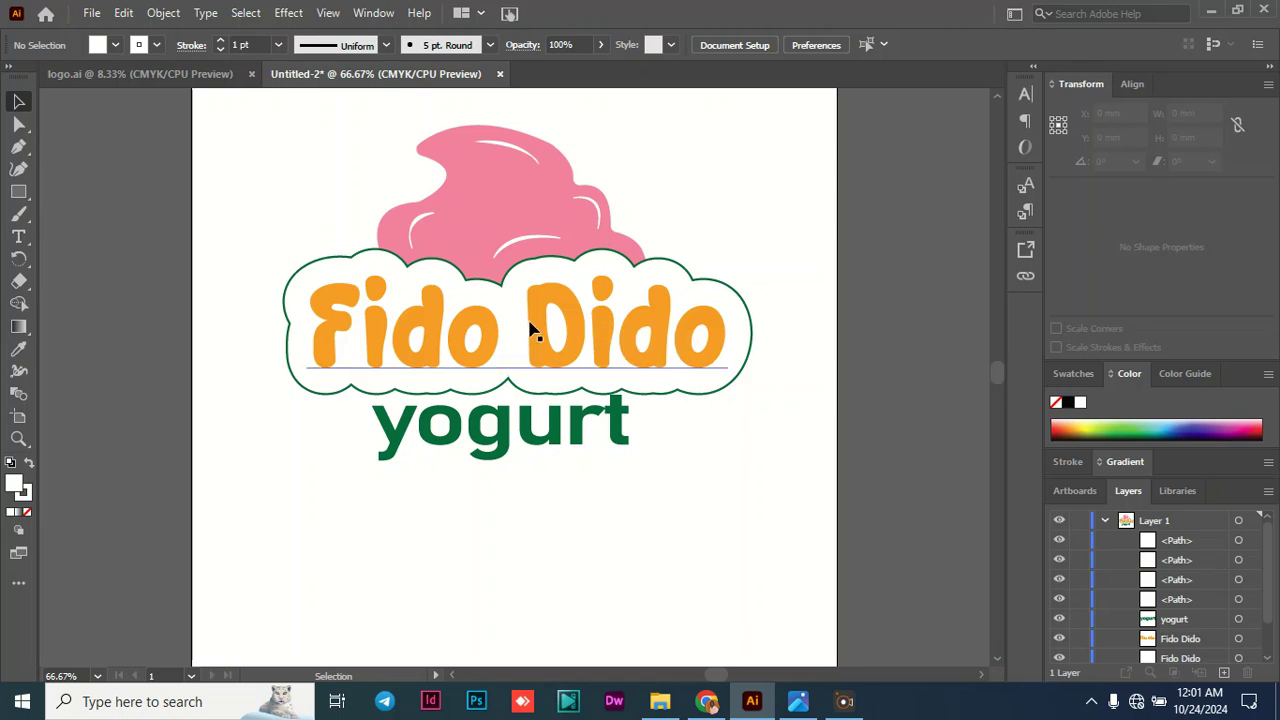
{"action": "left_click", "coordinate": [19, 191]}
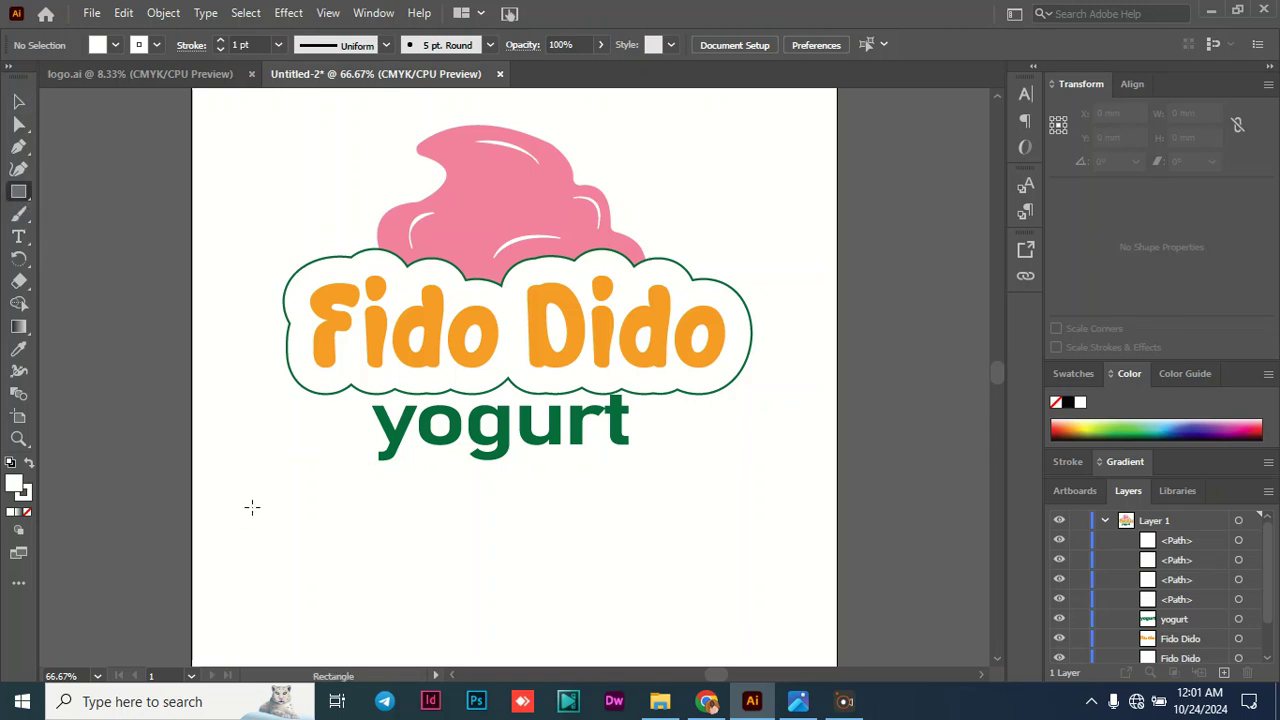
{"action": "left_click_drag", "start_coordinate": [253, 516], "coordinate": [291, 545]}
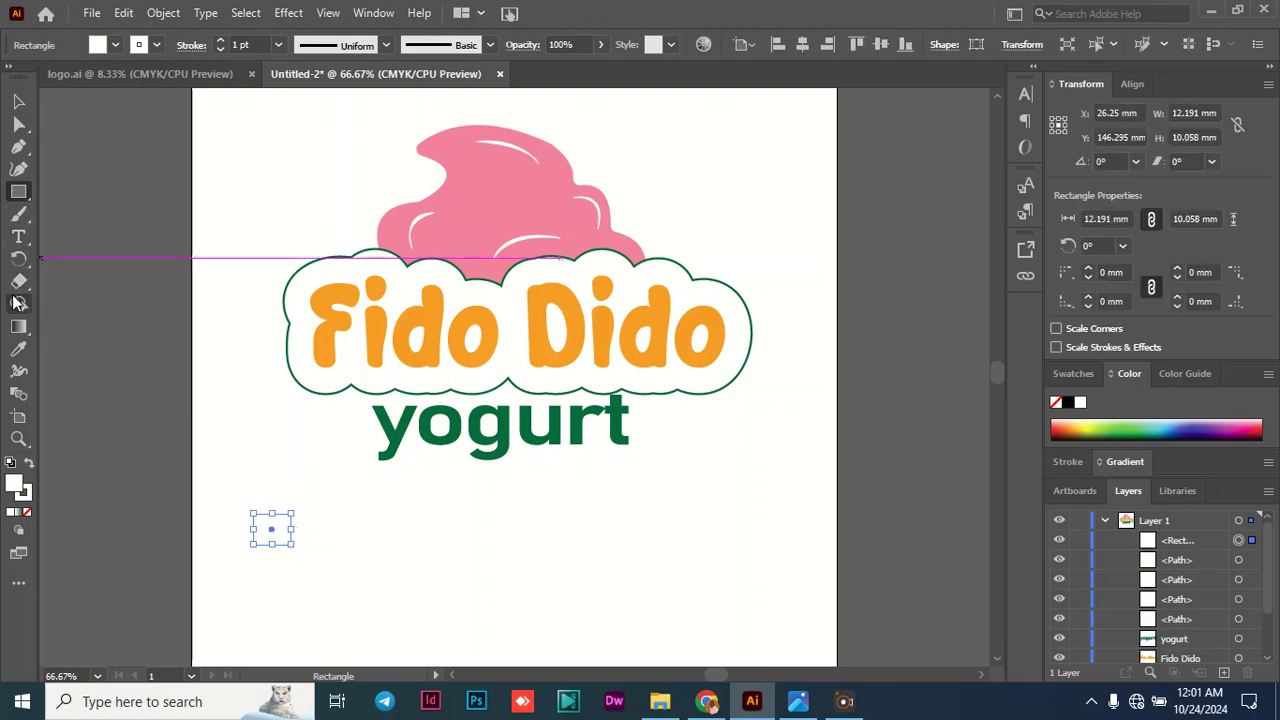
{"action": "left_click", "coordinate": [19, 350]}
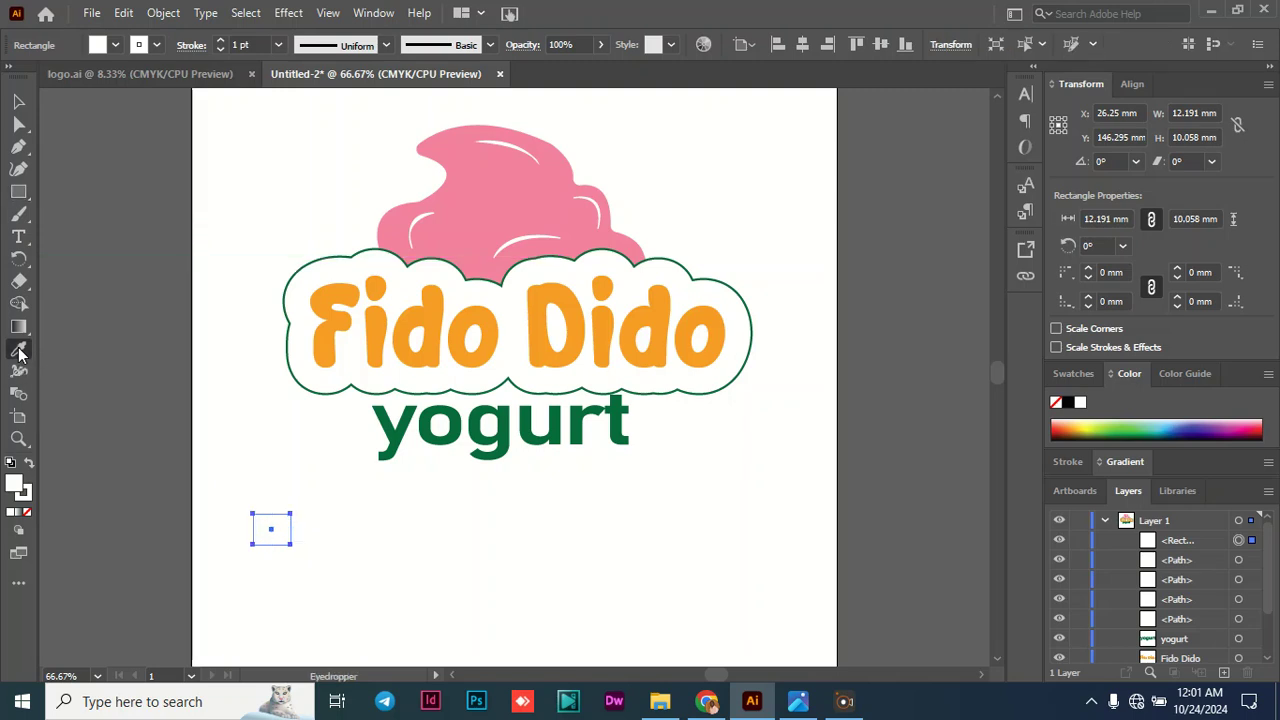
{"action": "left_click", "coordinate": [339, 329]}
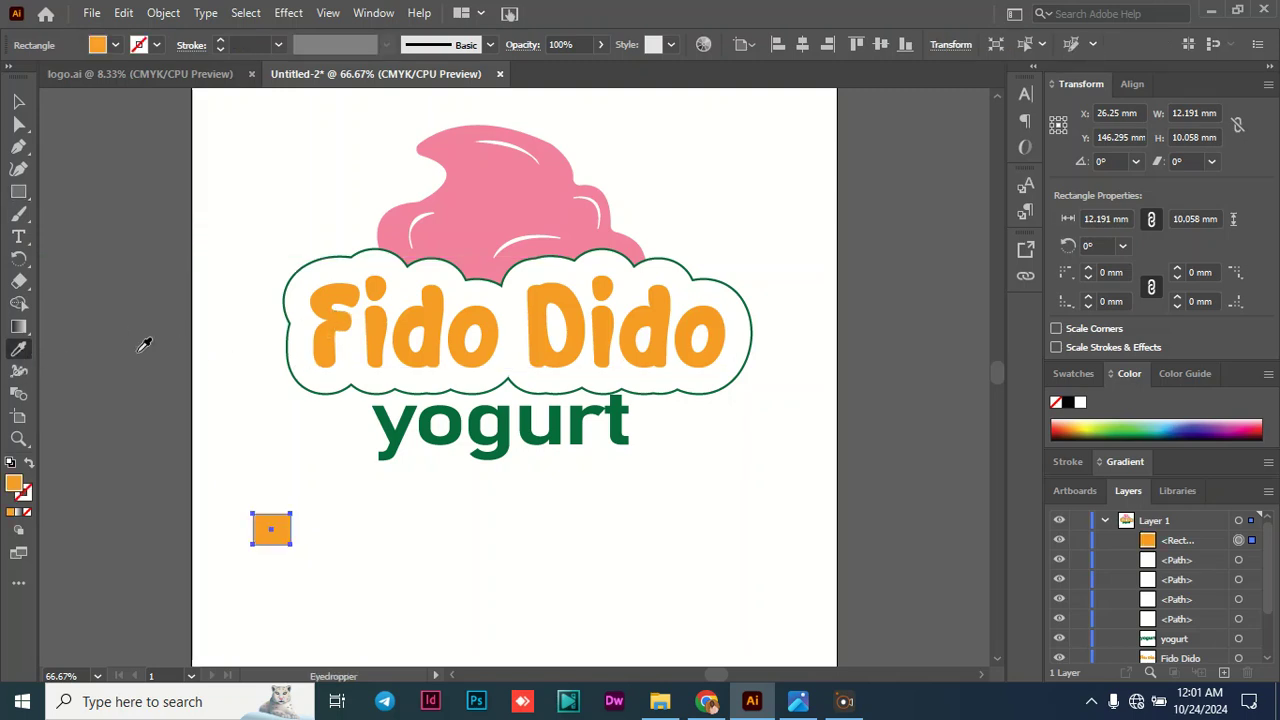
- Copy the orange swatch's hex code and paste it as a text label reading F7941D beside the swatch
{"action": "double_click", "coordinate": [12, 488]}
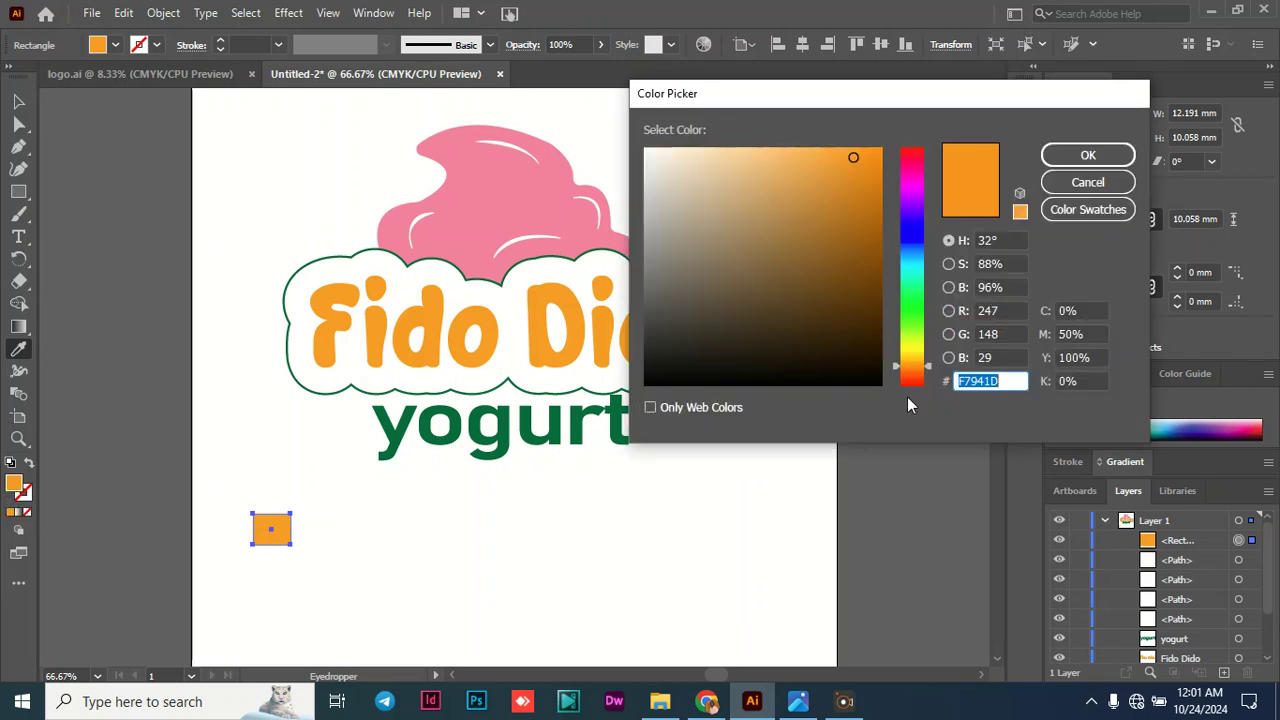
{"action": "left_click_drag", "start_coordinate": [1012, 377], "coordinate": [970, 380]}
{"action": "left_click", "coordinate": [1090, 157]}
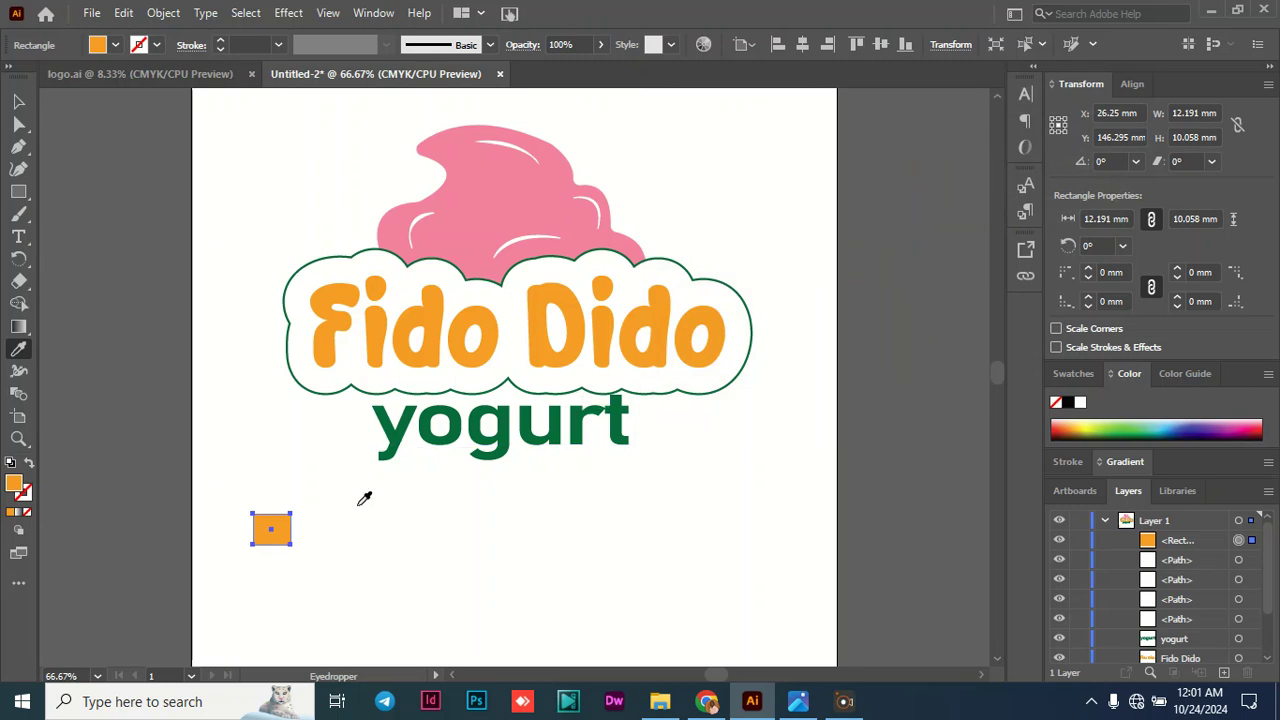
{"action": "left_click", "coordinate": [18, 236]}
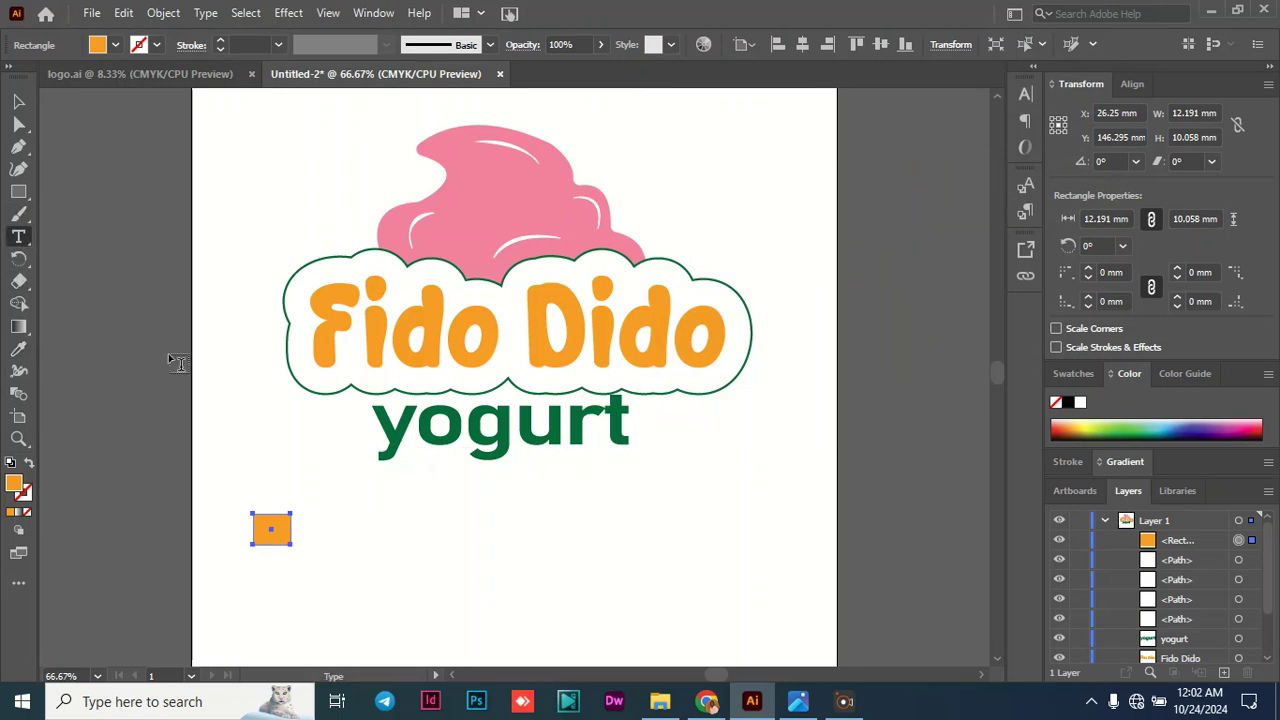
{"action": "left_click", "coordinate": [324, 519]}
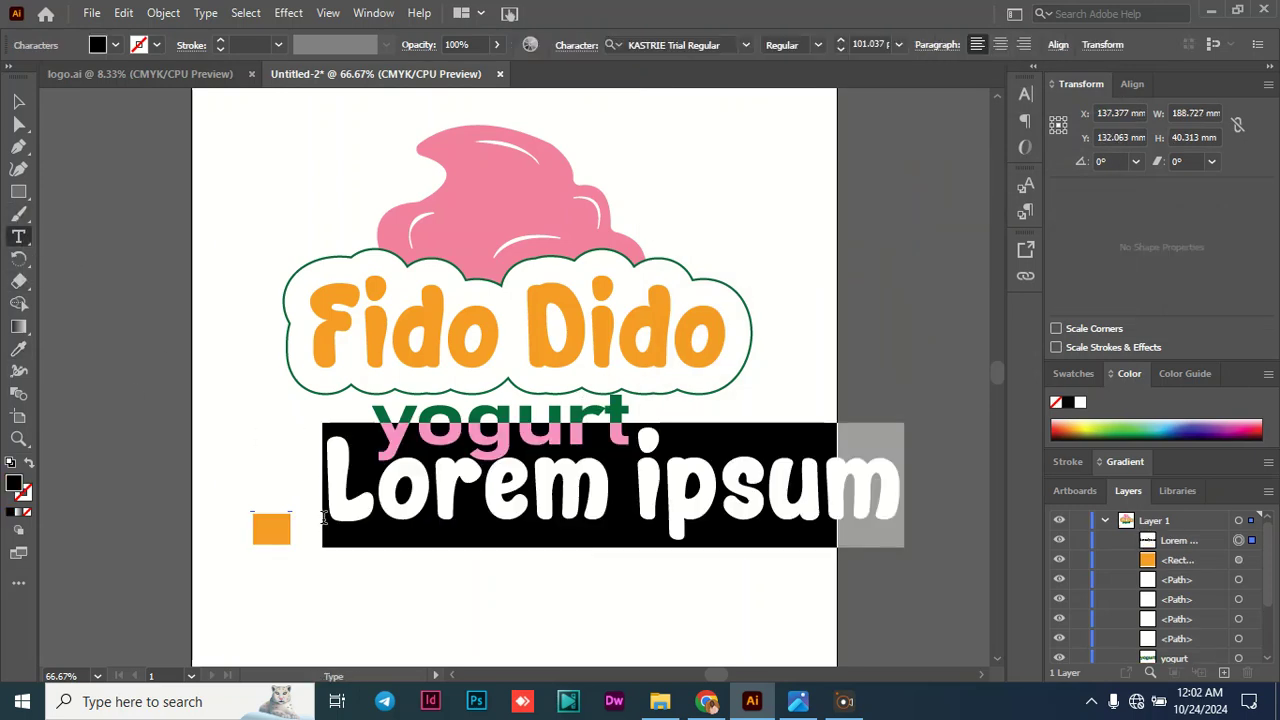
{"action": "key", "text": "Escape"}
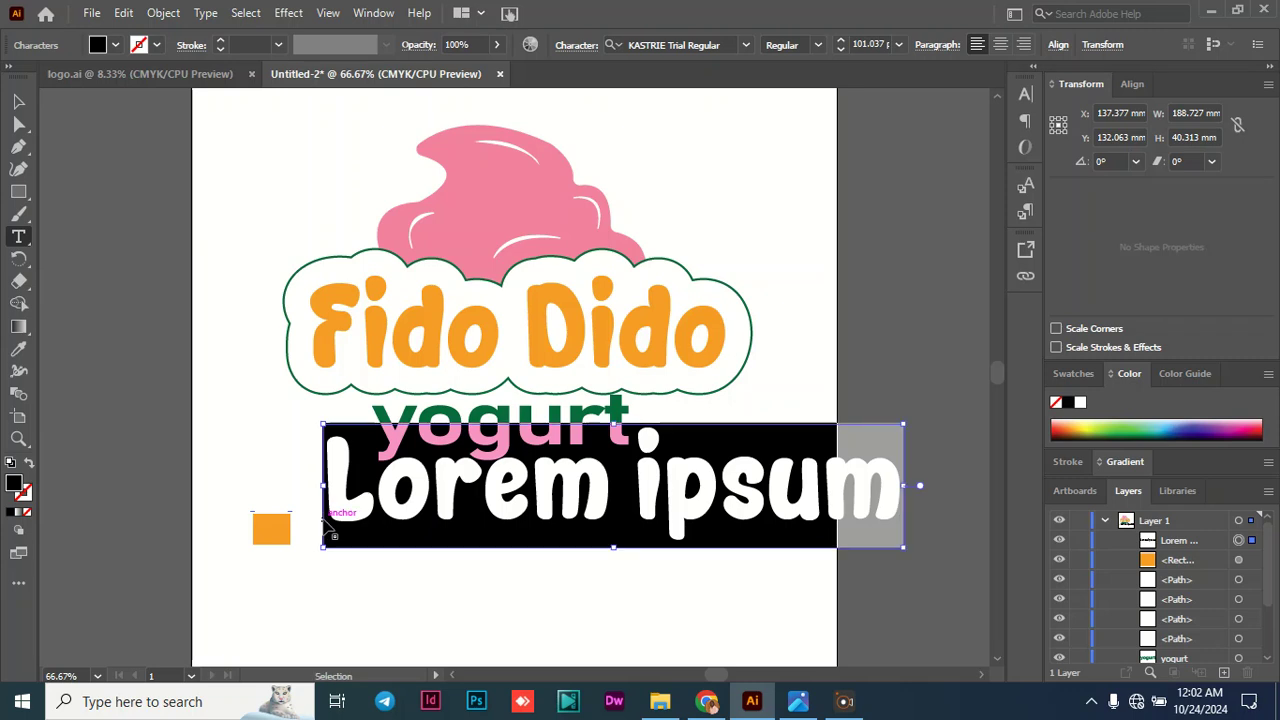
{"action": "type", "text": "F7941D"}
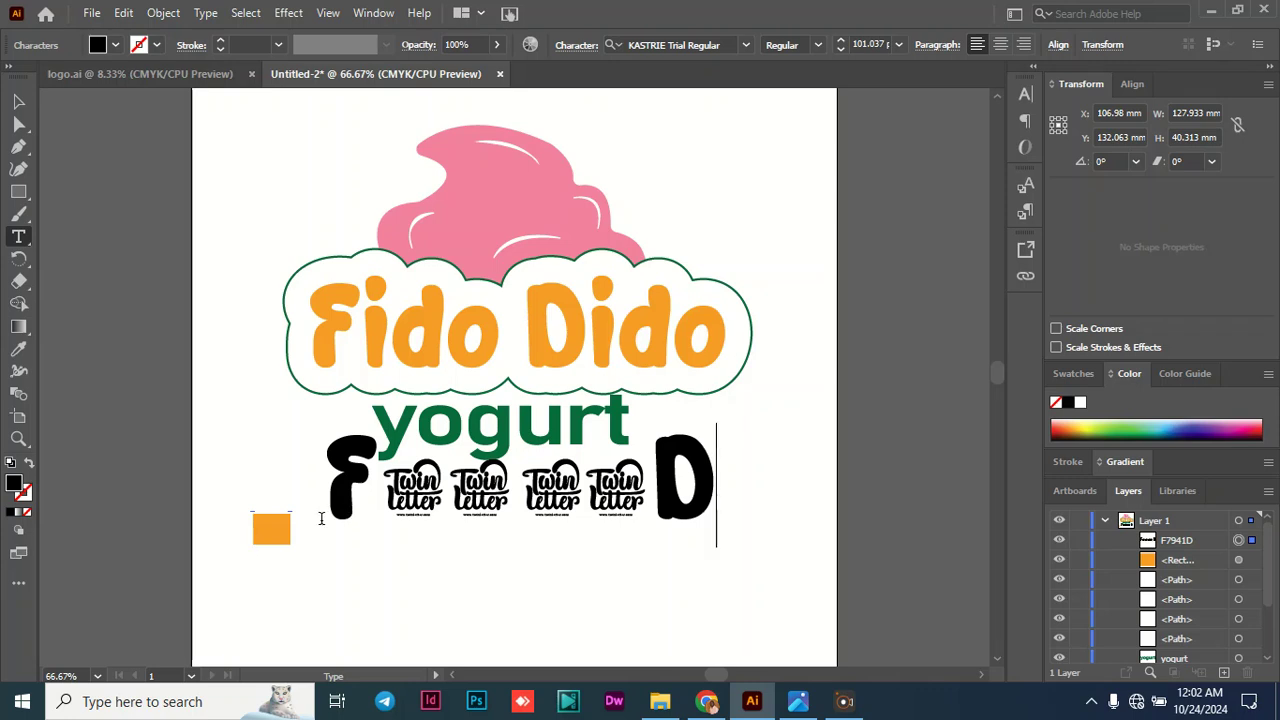
- Change the font of the whole F7941D label to Bahnschrift
{"action": "left_click", "coordinate": [467, 478]}
{"action": "key", "text": "ctrl+a"}
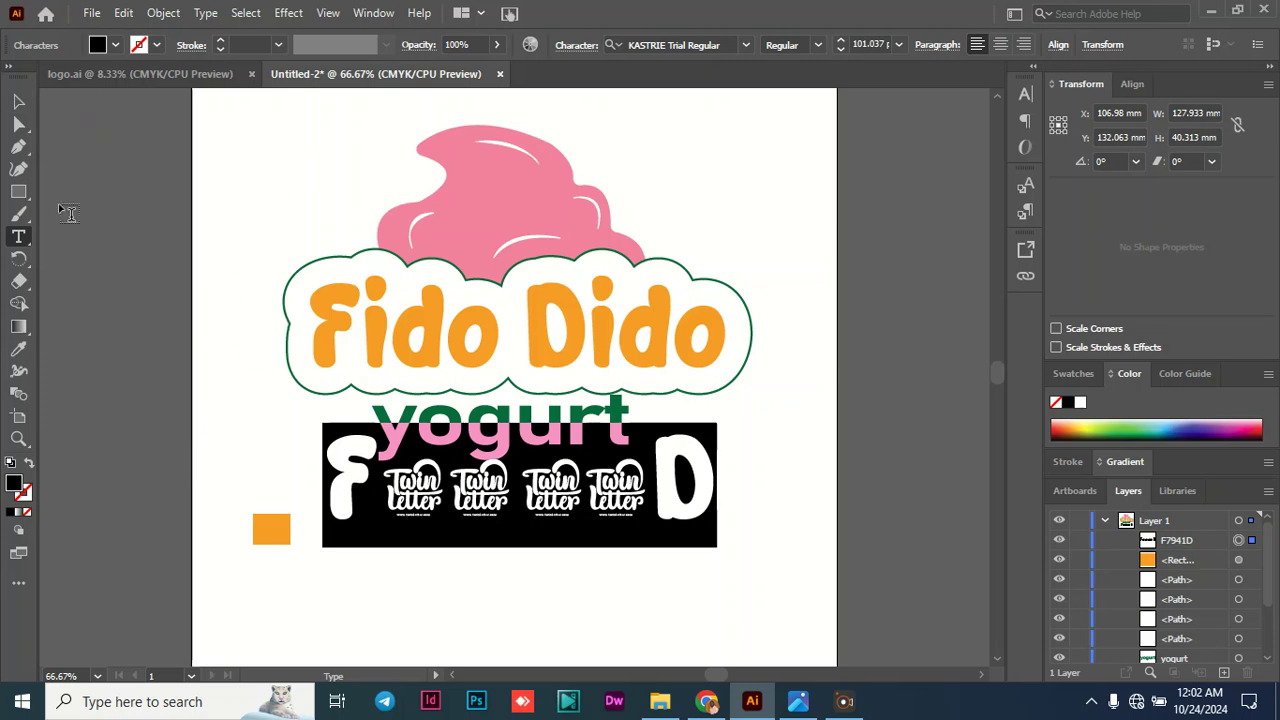
{"action": "left_click", "coordinate": [739, 48]}
{"action": "left_click", "coordinate": [741, 48]}
{"action": "left_click", "coordinate": [740, 48]}
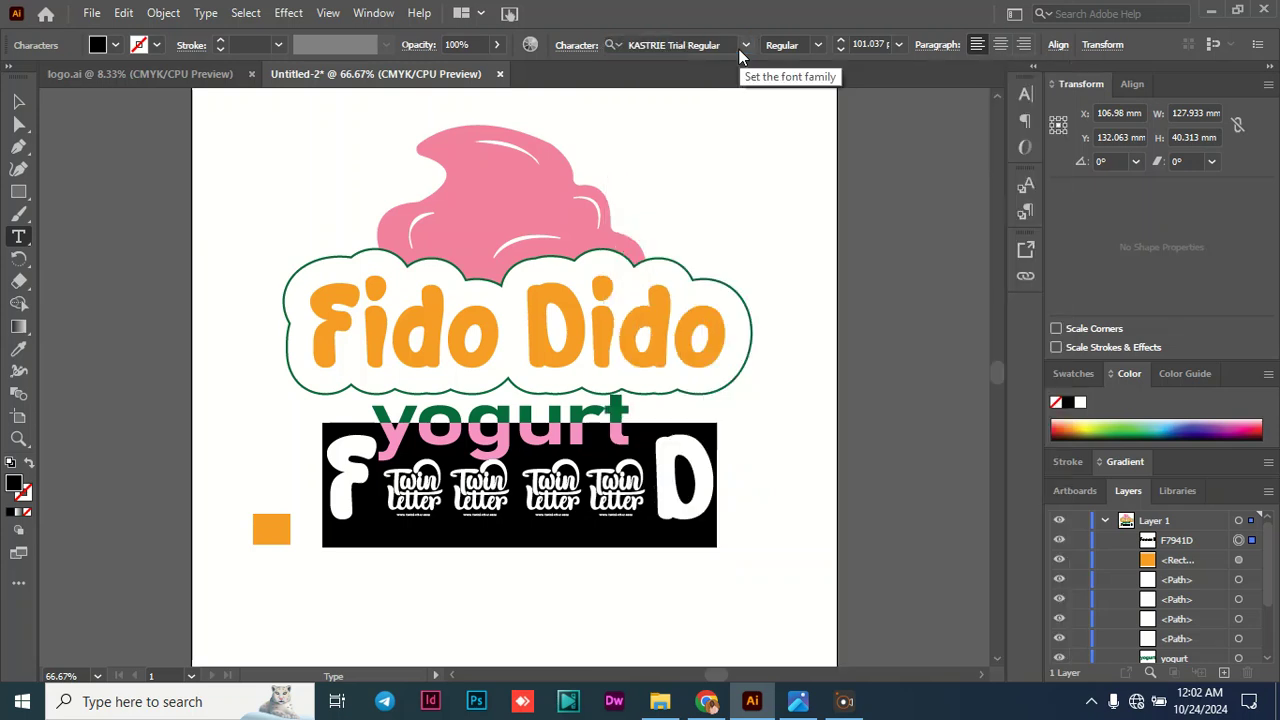
{"action": "left_click", "coordinate": [750, 45]}
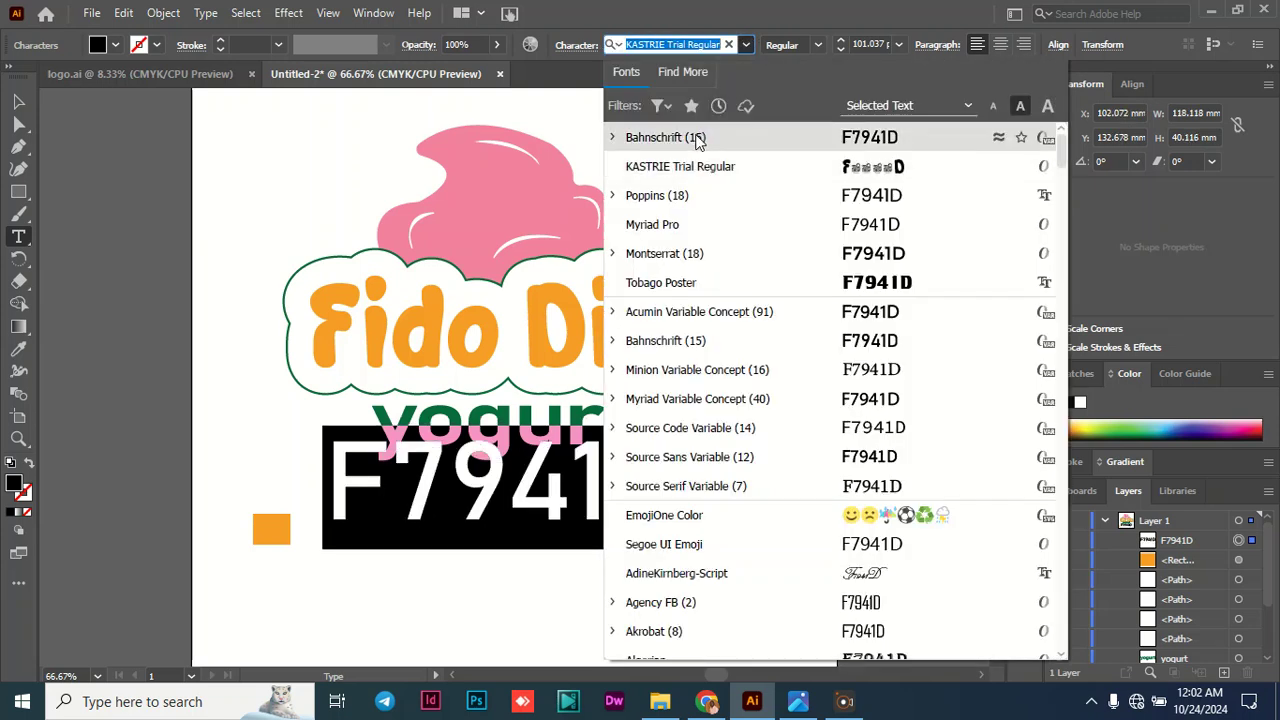
{"action": "left_click", "coordinate": [699, 146]}
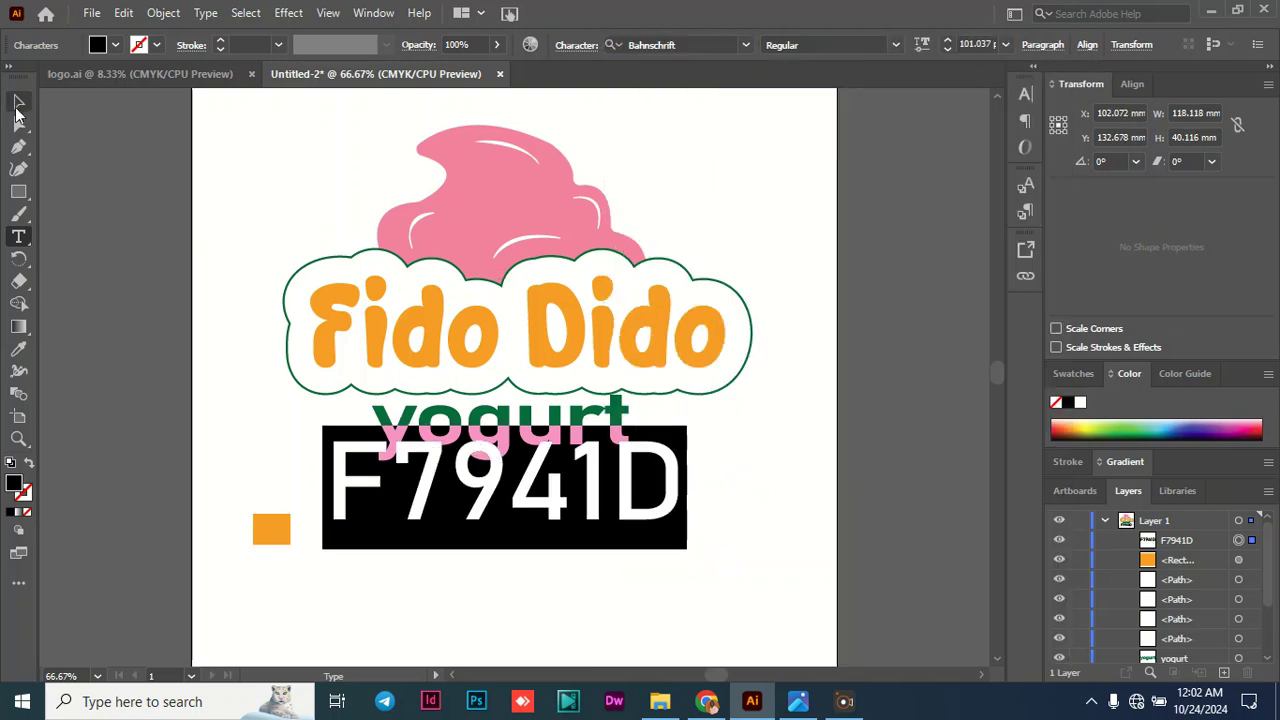
- Move the F7941D label below the logo and scale it to about 43.8 by 15.5 mm beside the orange swatch
{"action": "left_click", "coordinate": [20, 101]}
{"action": "left_click_drag", "start_coordinate": [437, 487], "coordinate": [425, 537]}
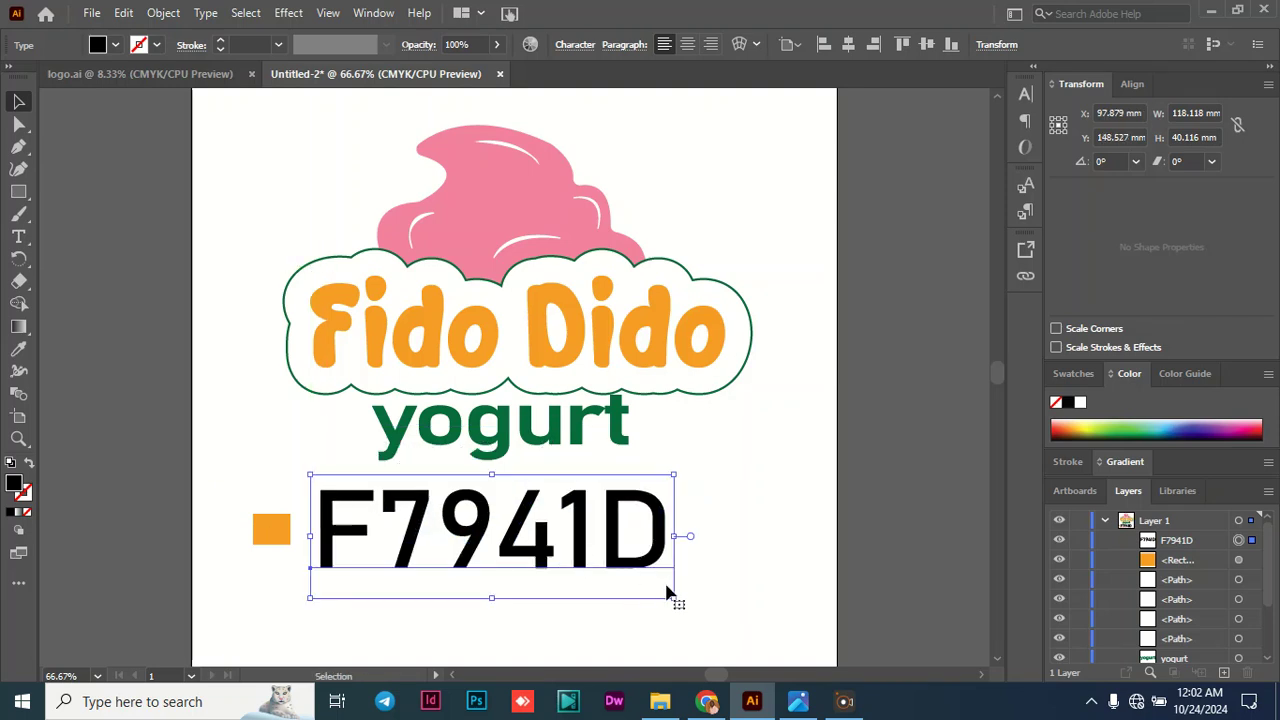
{"action": "left_click_drag", "start_coordinate": [675, 598], "coordinate": [377, 523]}
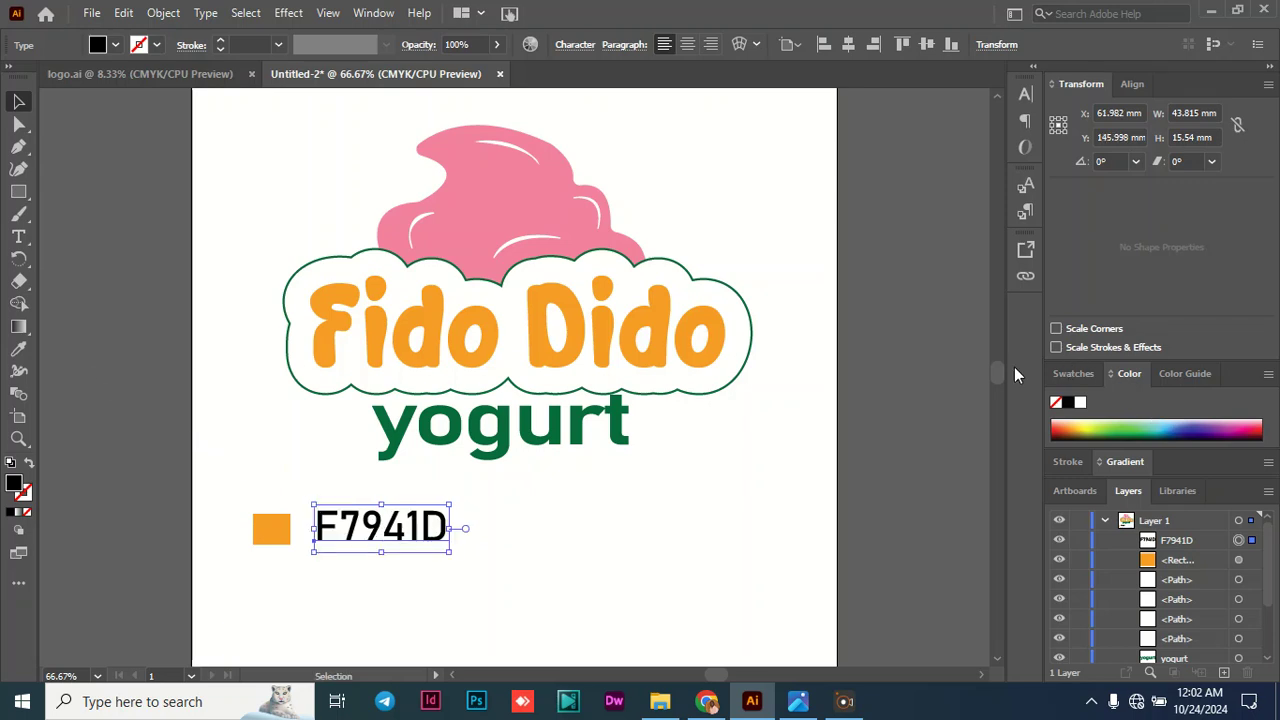
- Duplicate the orange swatch directly below itself and fill the copy with the green of the word yogurt using the Eyedropper
{"action": "left_click_drag", "start_coordinate": [995, 373], "coordinate": [995, 377]}
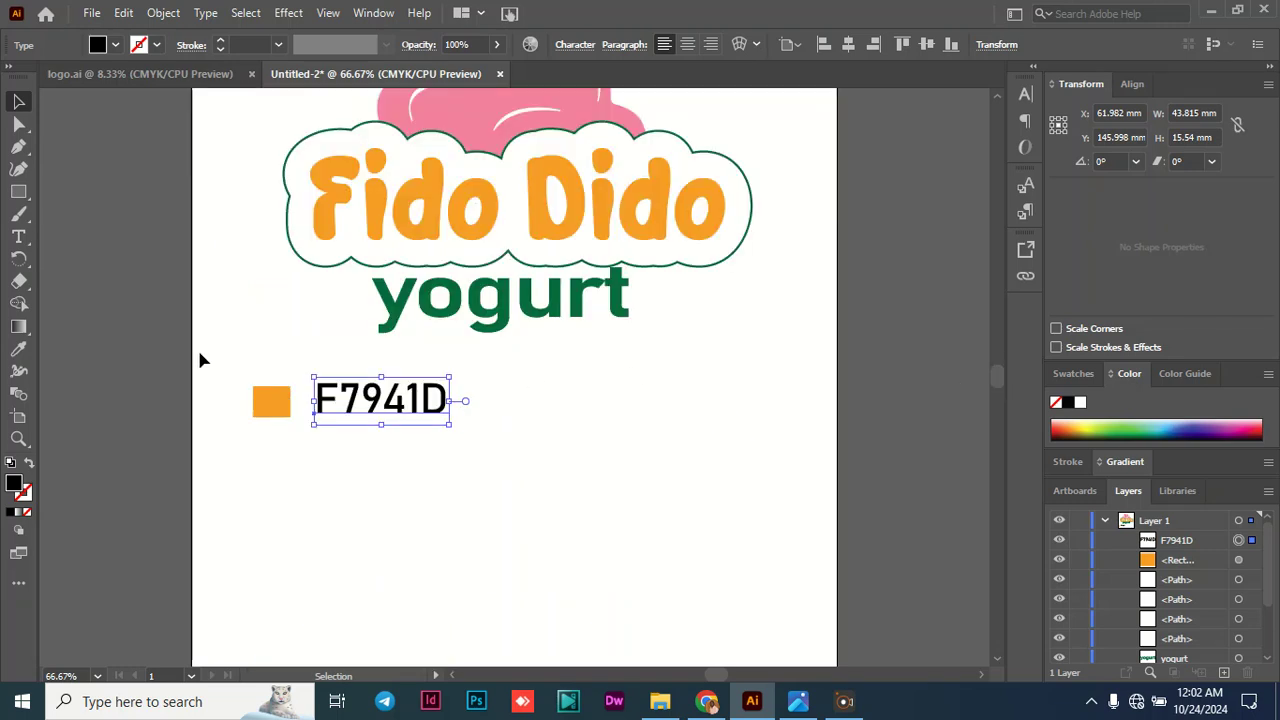
{"action": "left_click", "coordinate": [258, 412]}
{"action": "key", "text": "a"}
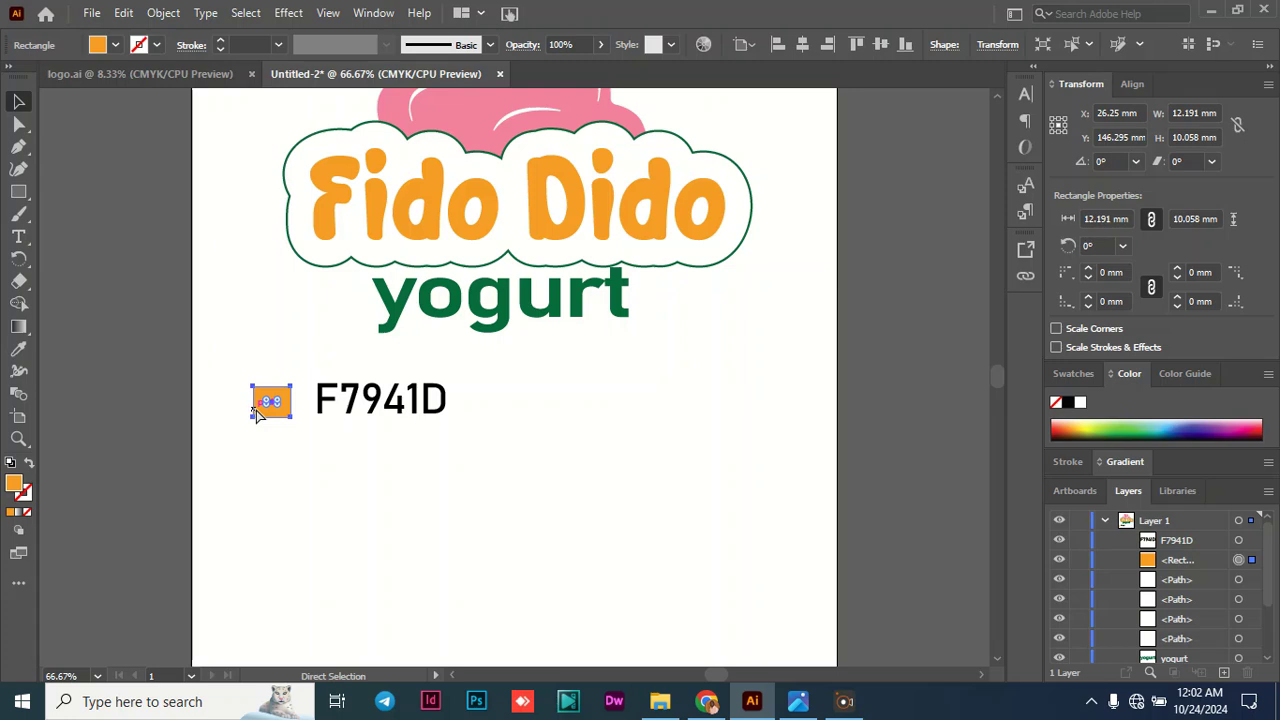
{"action": "key", "text": "v"}
{"action": "key", "text": "ctrl+v"}
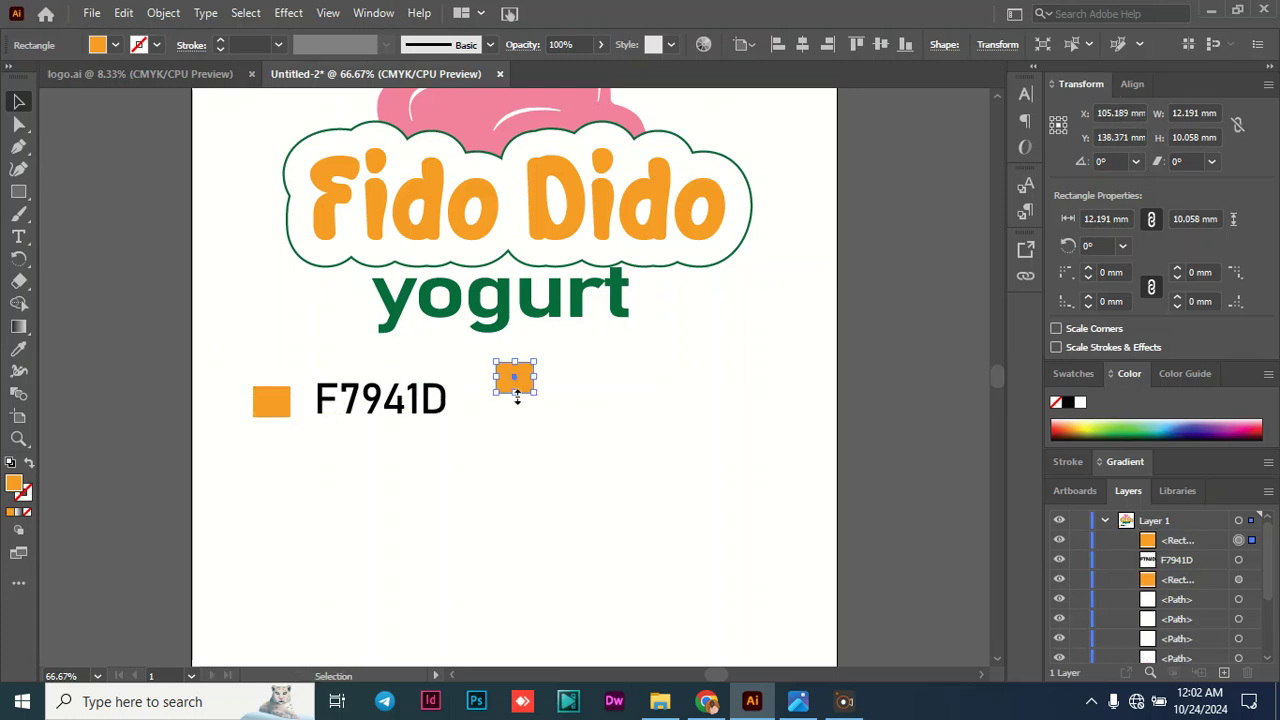
{"action": "left_click_drag", "start_coordinate": [514, 378], "coordinate": [276, 458]}
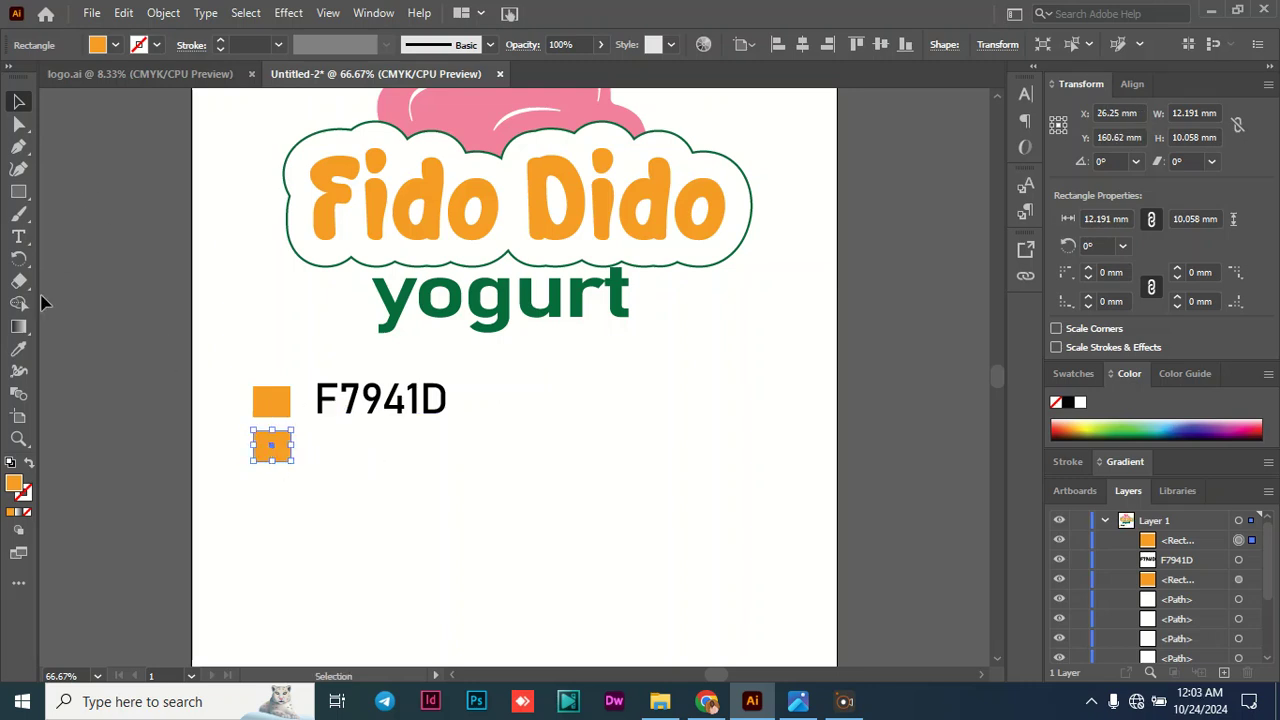
{"action": "left_click", "coordinate": [18, 348]}
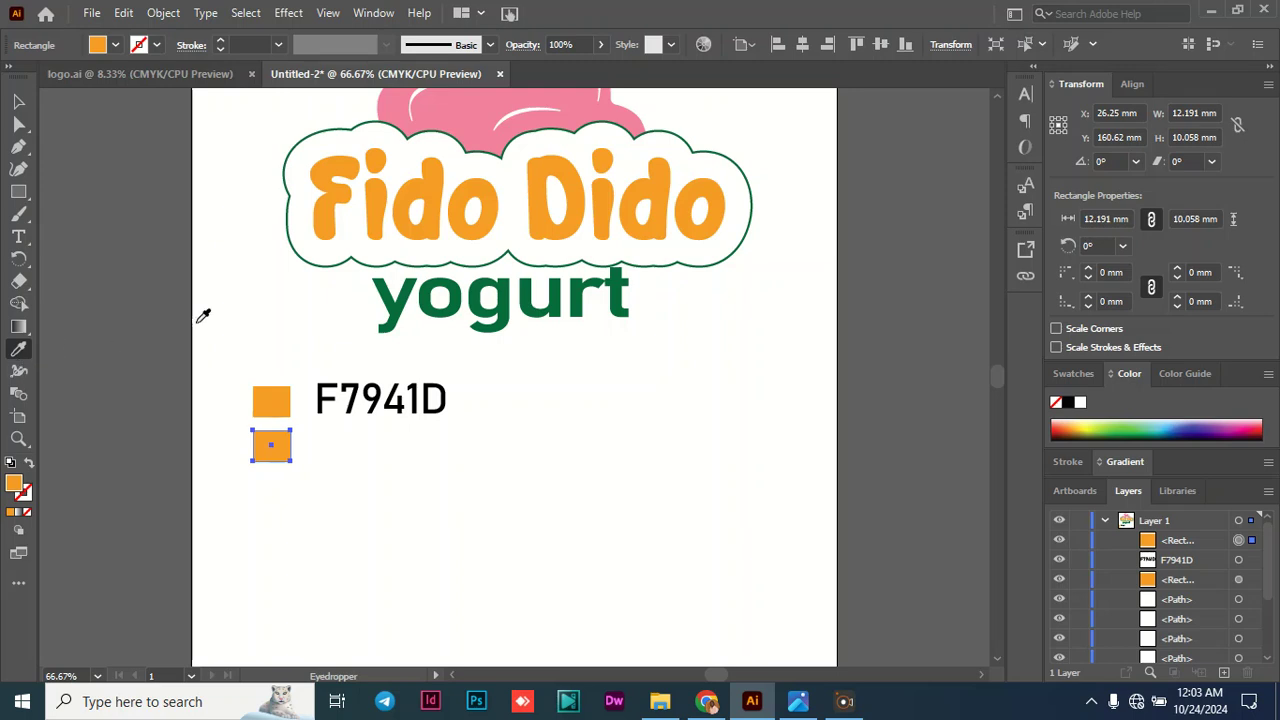
{"action": "left_click", "coordinate": [404, 290]}
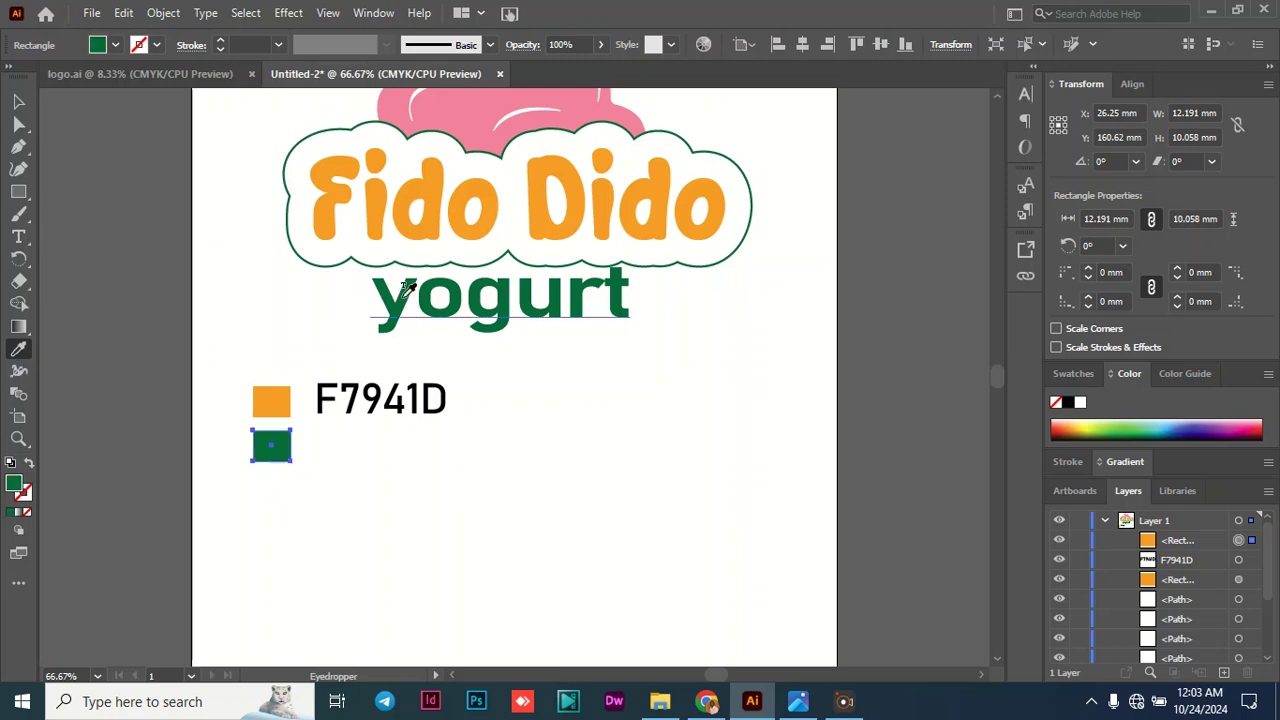
- Paste the green swatch's hex code as a text label reading 006838 and scale it to about 45.7 by 14.5 mm beside the swatch
{"action": "double_click", "coordinate": [15, 487]}
{"action": "key", "text": "ctrl+c"}
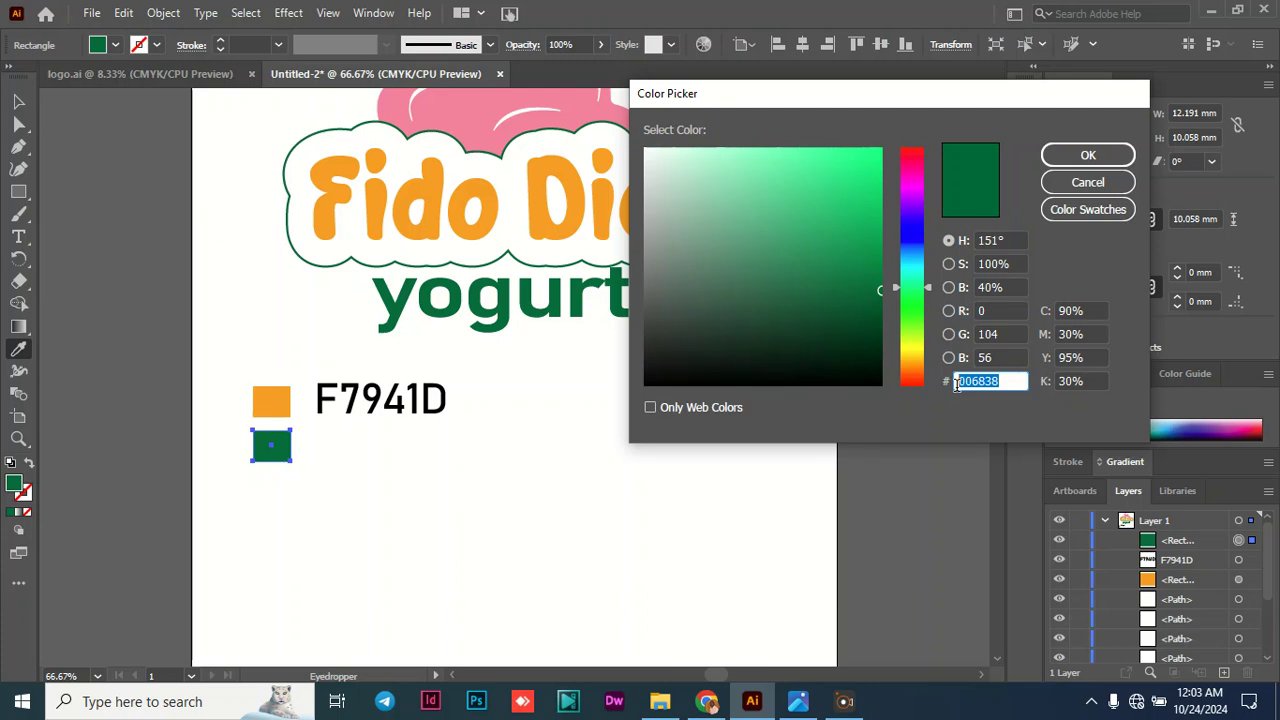
{"action": "left_click", "coordinate": [1078, 155]}
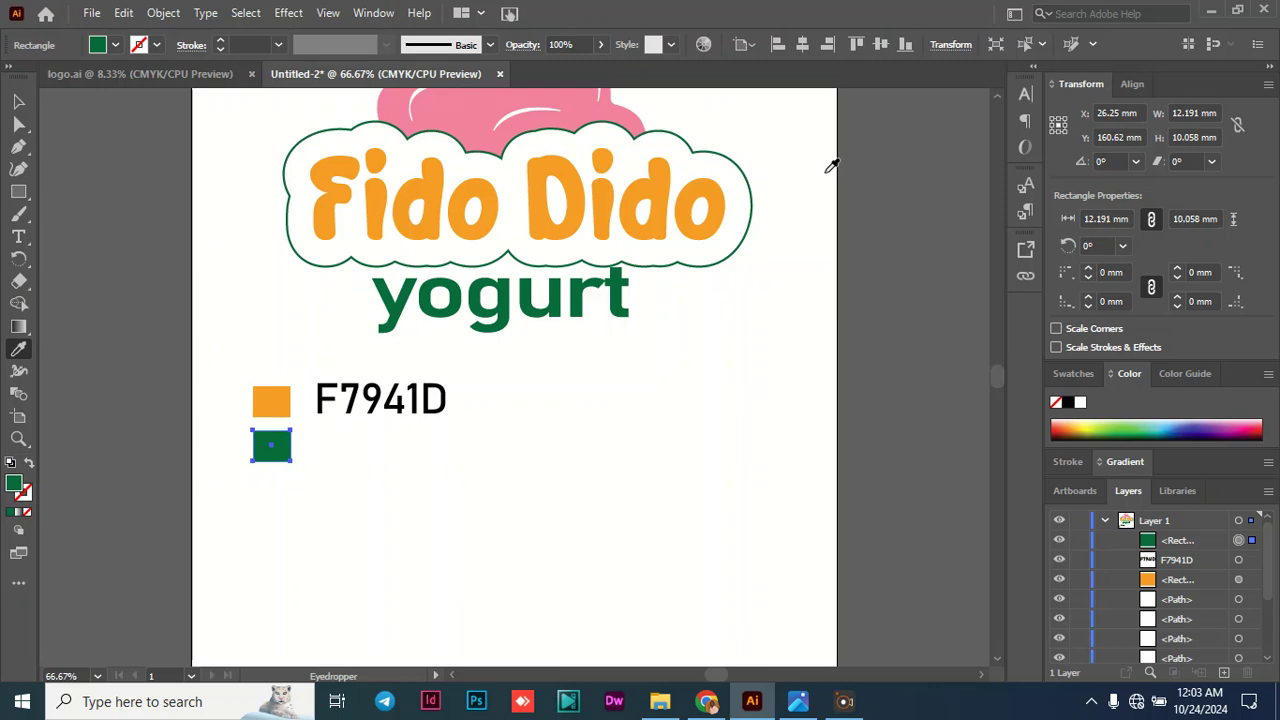
{"action": "left_click", "coordinate": [18, 237]}
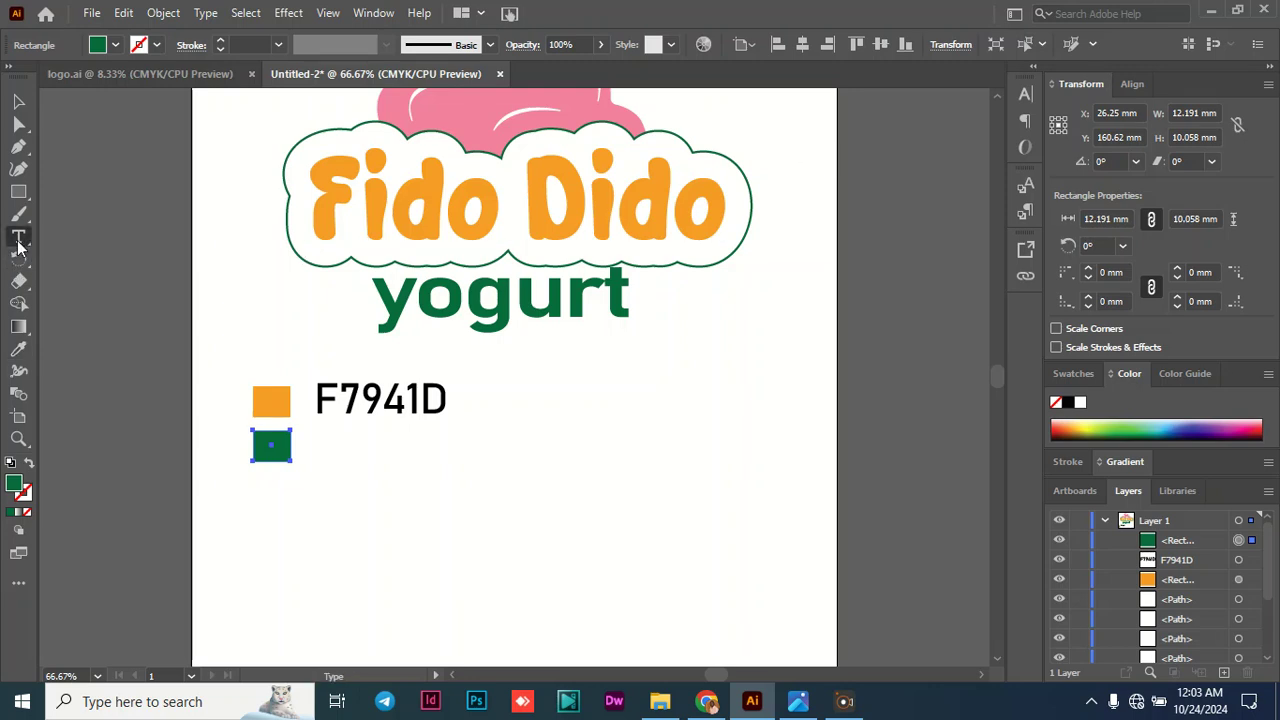
{"action": "left_click", "coordinate": [327, 450]}
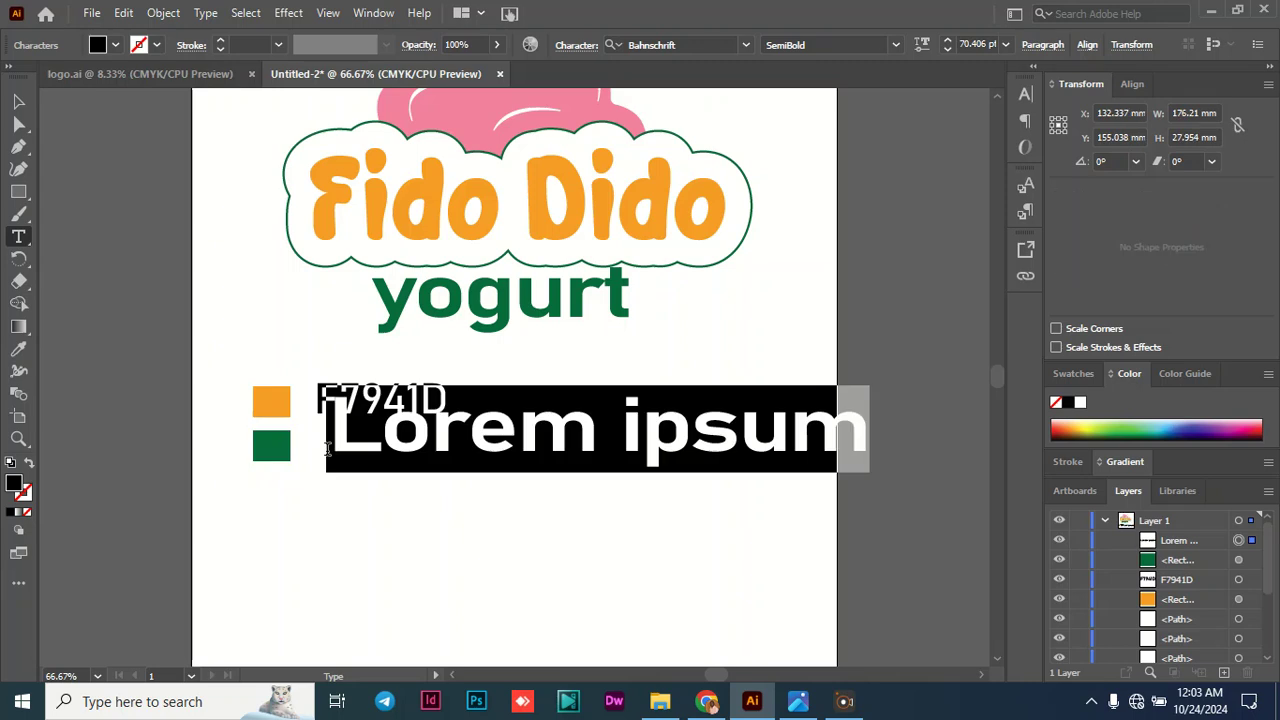
{"action": "key", "text": "ctrl+v"}
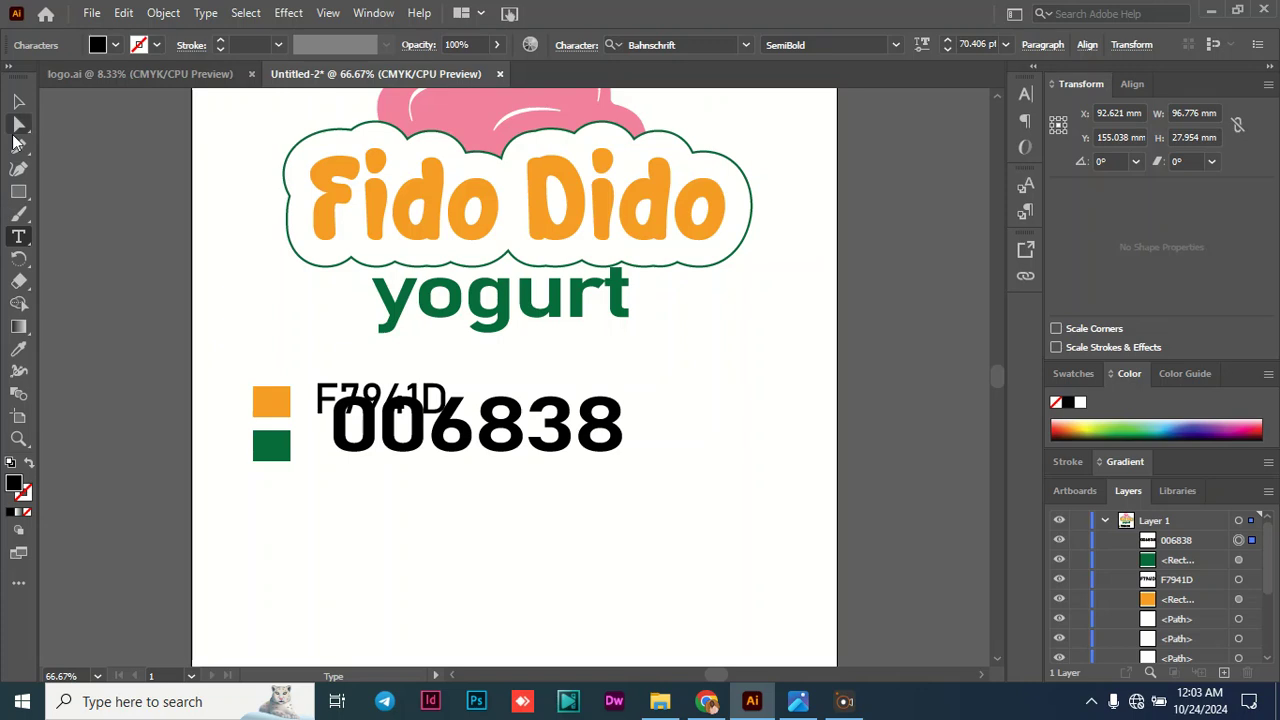
{"action": "left_click", "coordinate": [18, 101]}
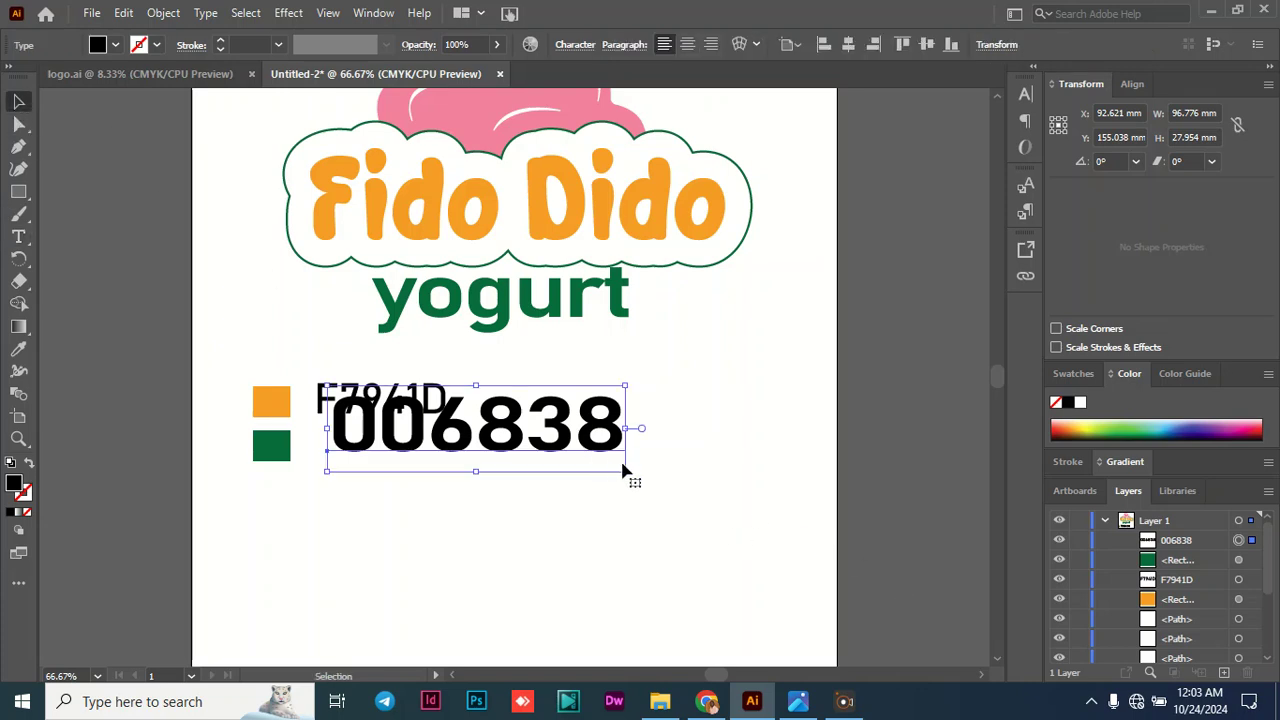
{"action": "left_click_drag", "start_coordinate": [626, 470], "coordinate": [407, 456]}
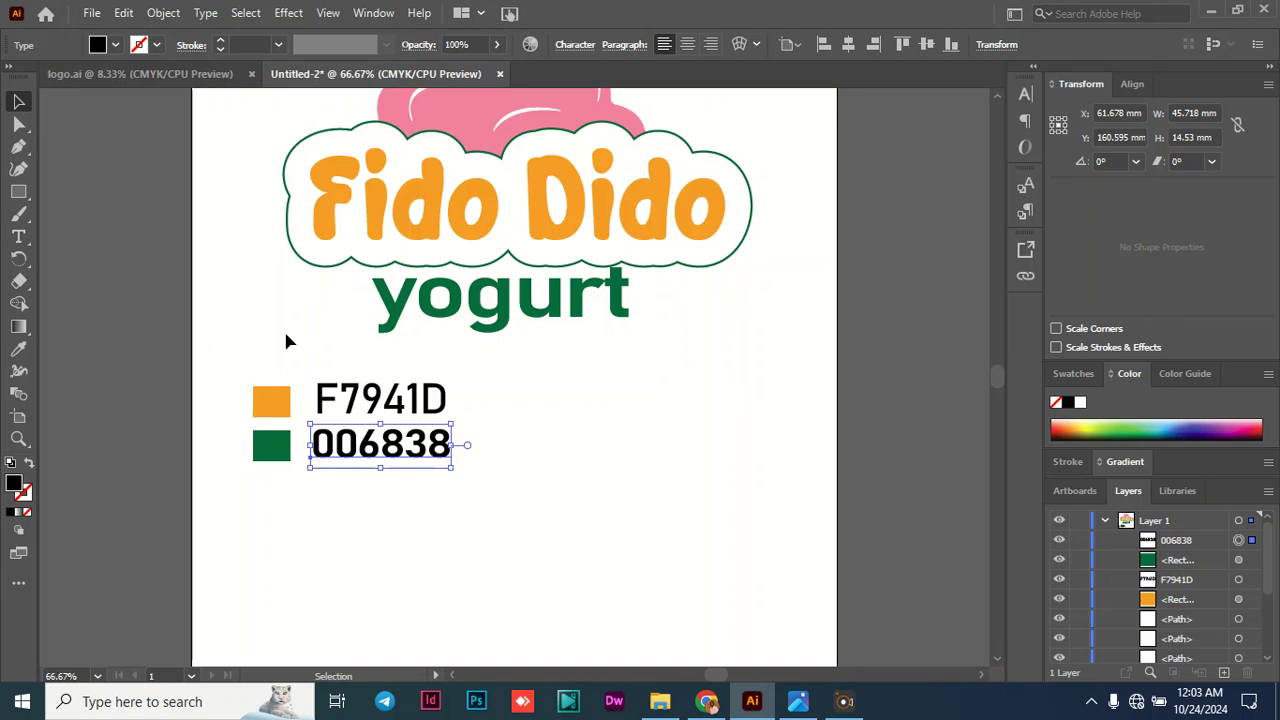
- Duplicate the green swatch directly below itself and fill the copy with the swirl's pink using the Eyedropper
{"action": "left_click", "coordinate": [265, 452]}
{"action": "key", "text": "ctrl+c"}
{"action": "key", "text": "ctrl+v"}
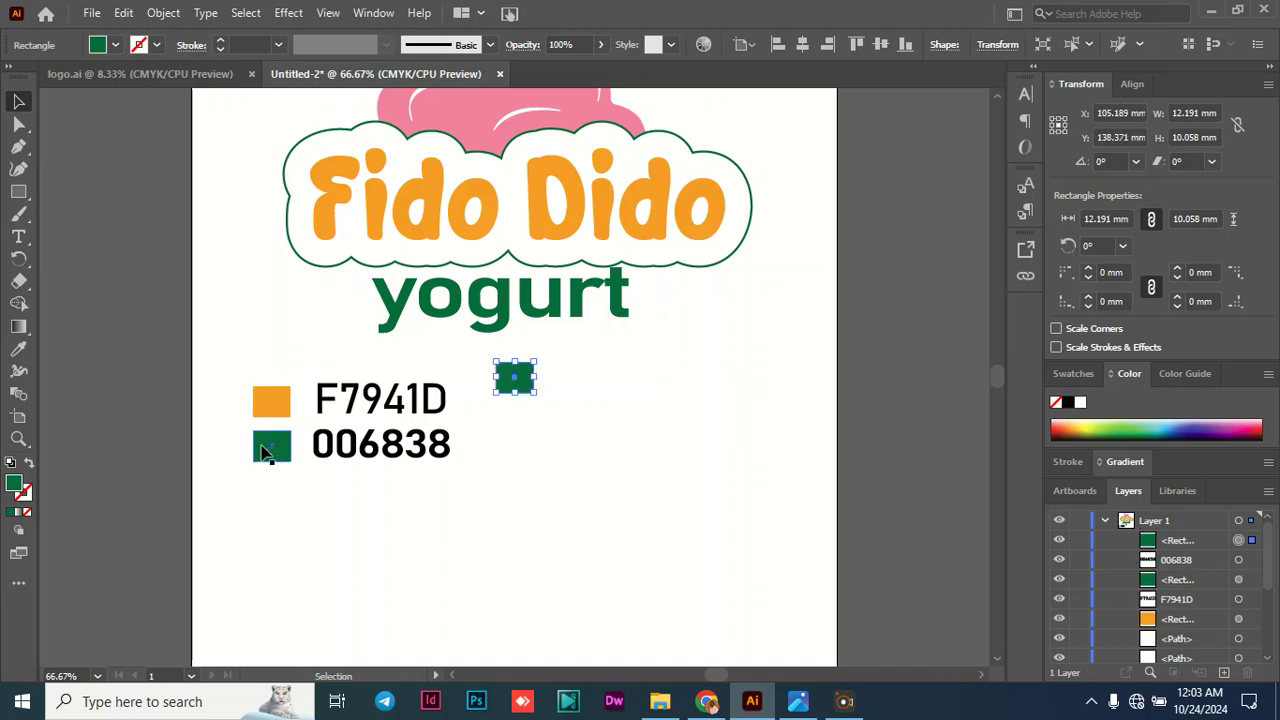
{"action": "left_click_drag", "start_coordinate": [520, 395], "coordinate": [277, 507]}
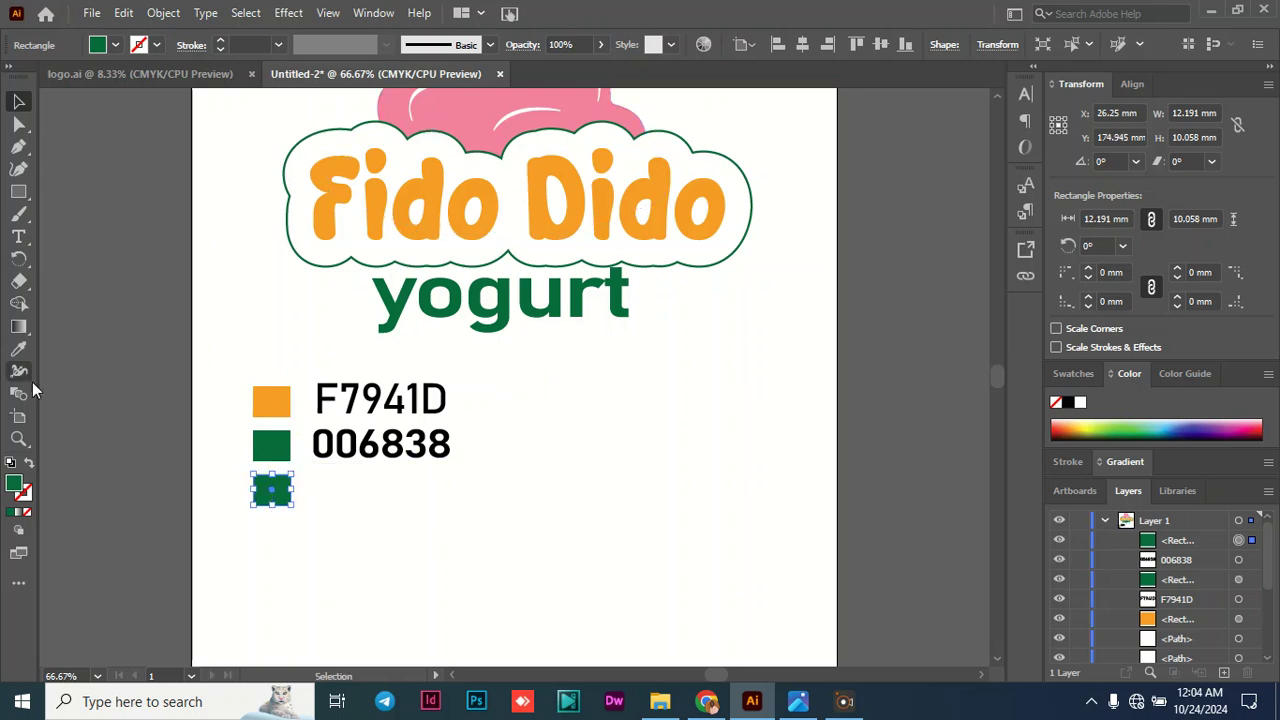
{"action": "left_click", "coordinate": [18, 349]}
{"action": "left_click", "coordinate": [464, 103]}
{"action": "left_click", "coordinate": [464, 103]}
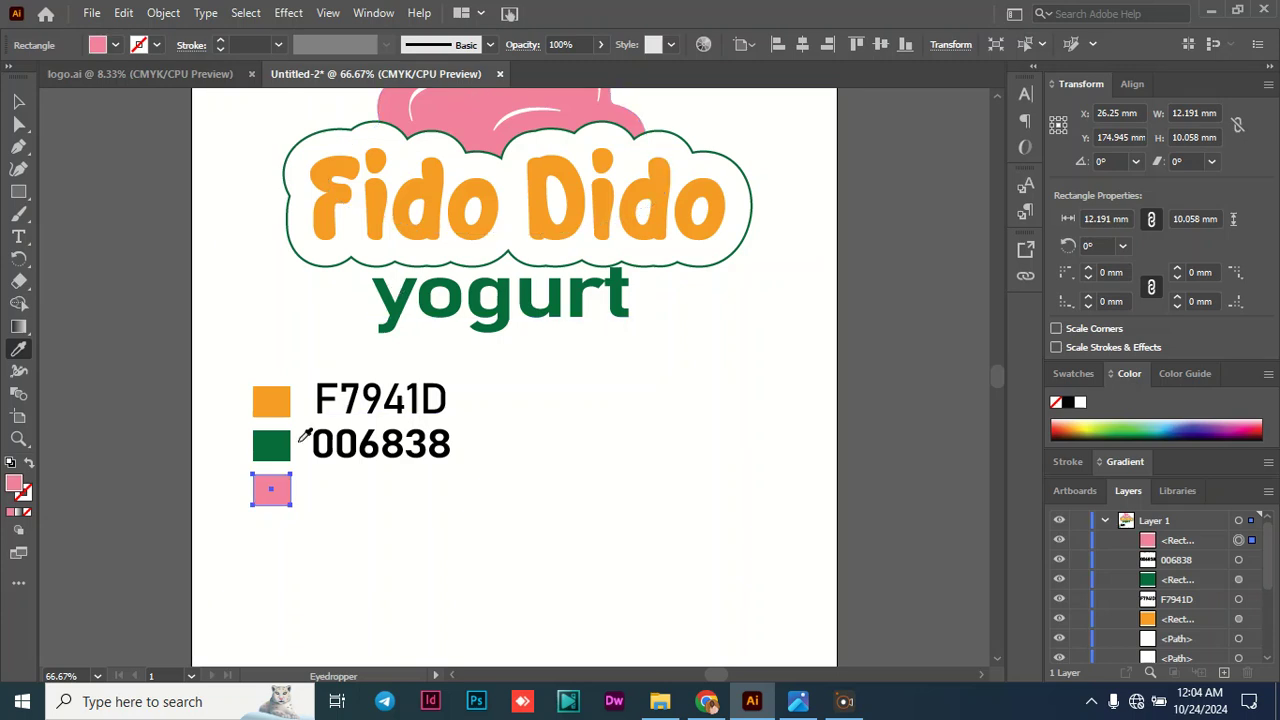
- Copy the pink swatch's hex code and add it as a text label reading F3859E near the swatch
{"action": "double_click", "coordinate": [16, 486]}
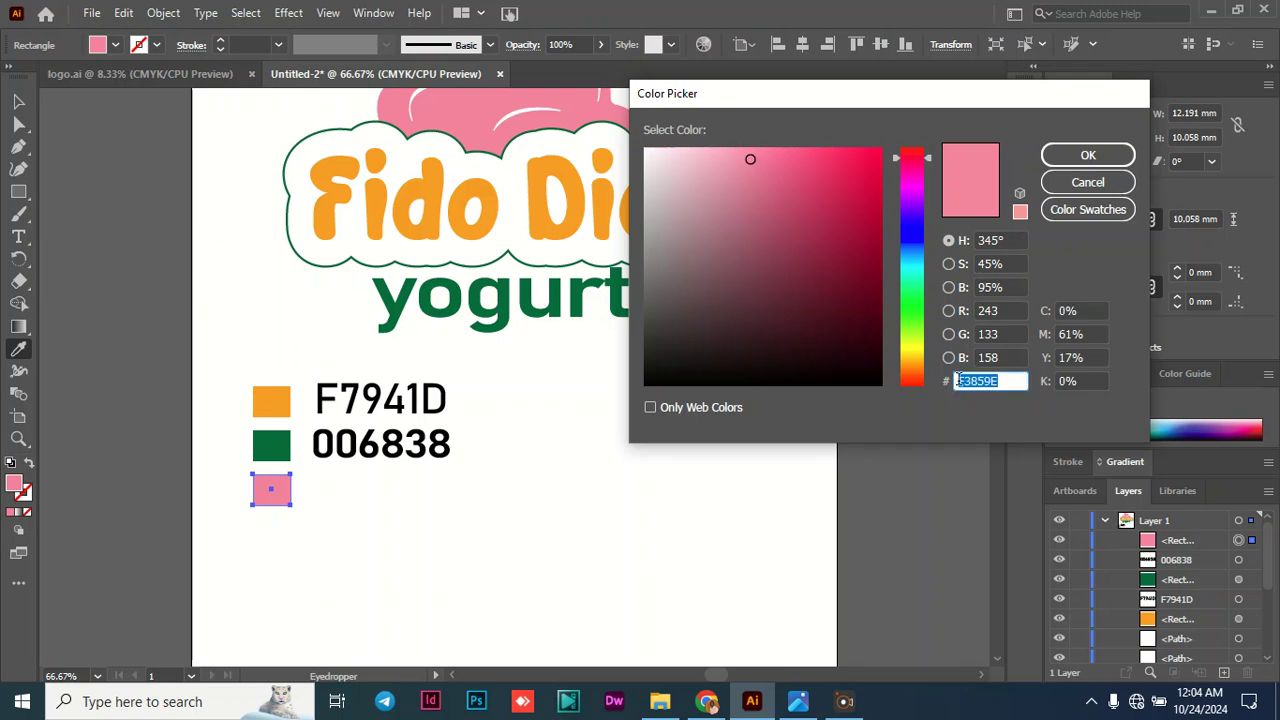
{"action": "left_click", "coordinate": [1070, 157]}
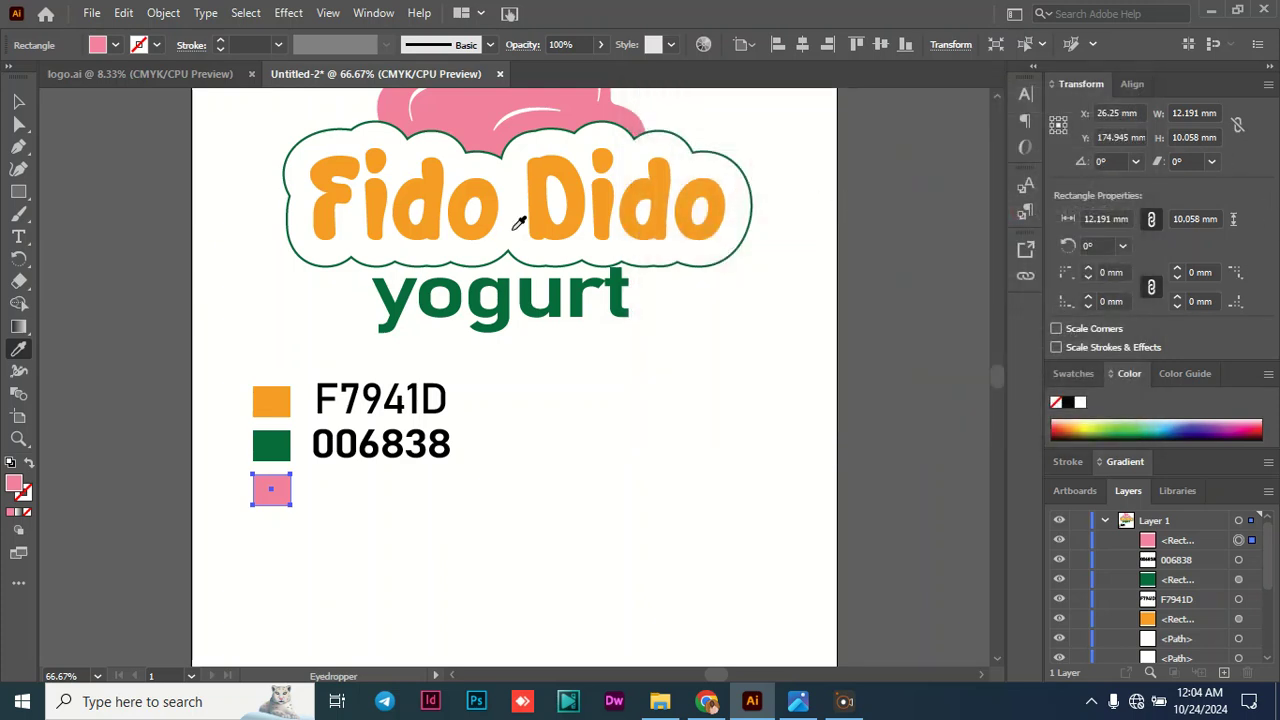
{"action": "left_click", "coordinate": [27, 238]}
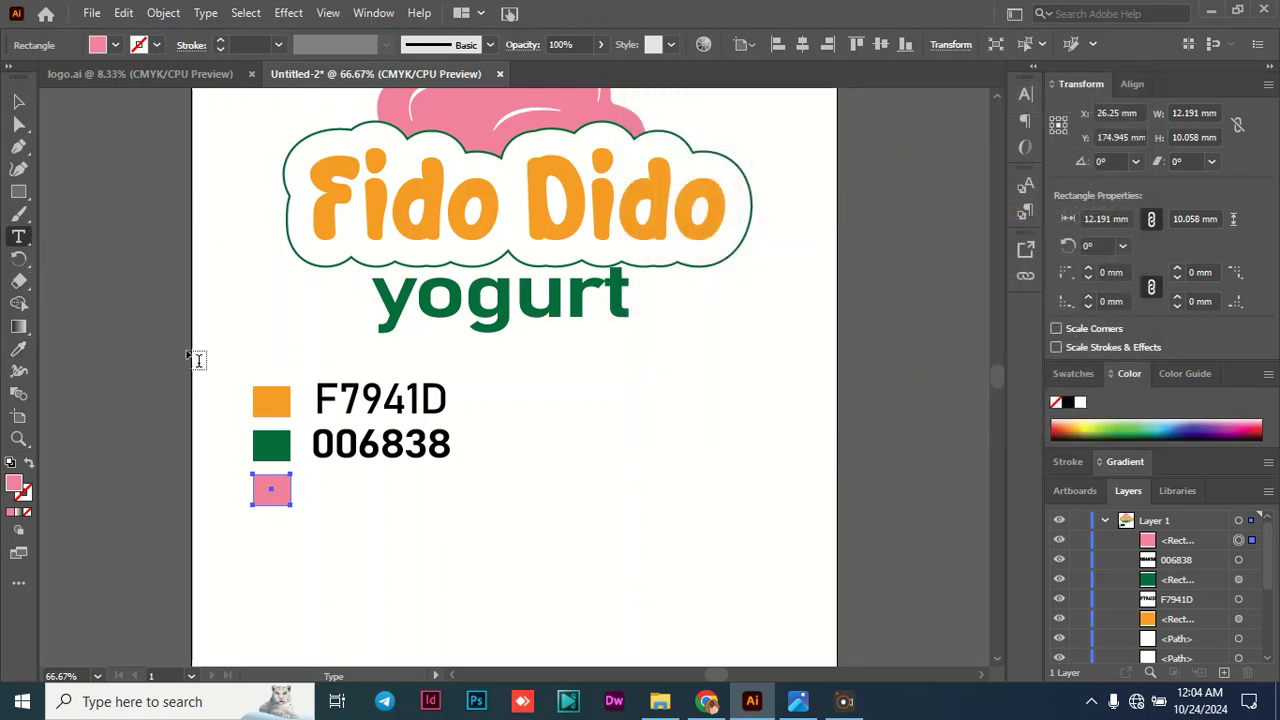
{"action": "left_click", "coordinate": [326, 486]}
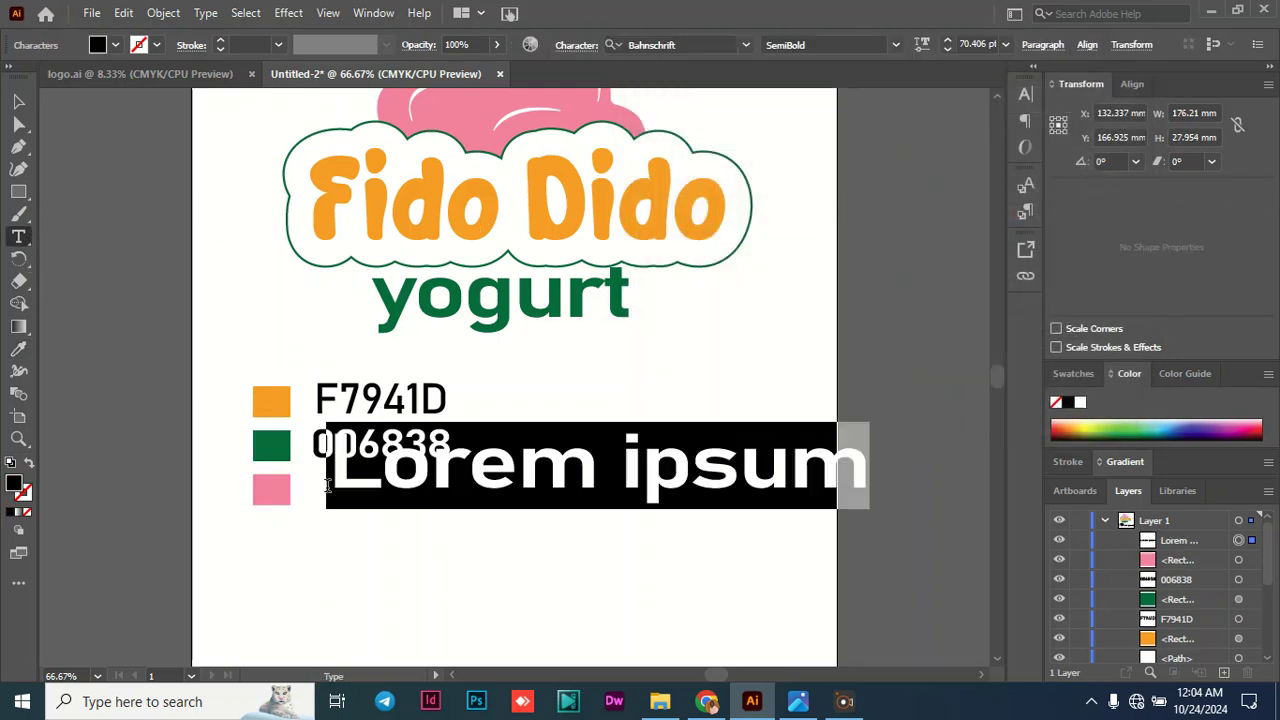
{"action": "type", "text": "F3859E"}
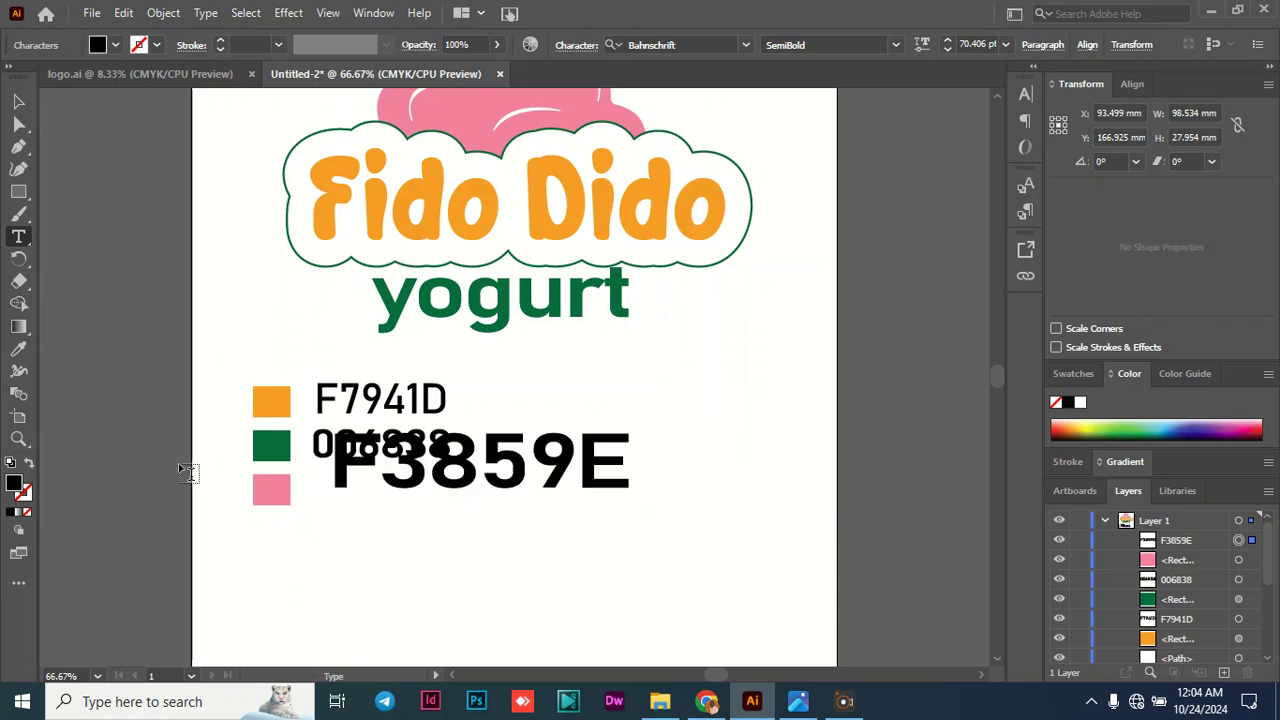
- Move the F3859E label beside the pink swatch, scale it to about 47.5 by 18.2 mm, and deselect it
{"action": "left_click", "coordinate": [18, 101]}
{"action": "left_click_drag", "start_coordinate": [475, 456], "coordinate": [452, 487]}
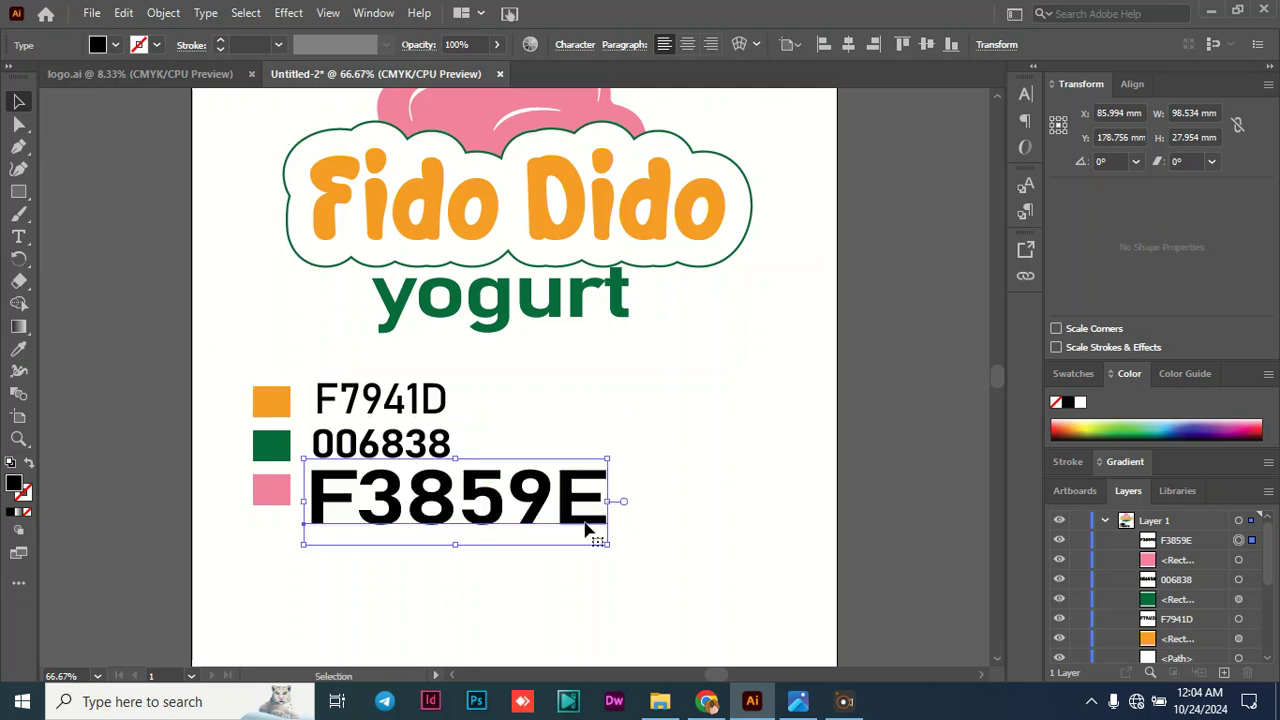
{"action": "left_click_drag", "start_coordinate": [604, 543], "coordinate": [393, 501]}
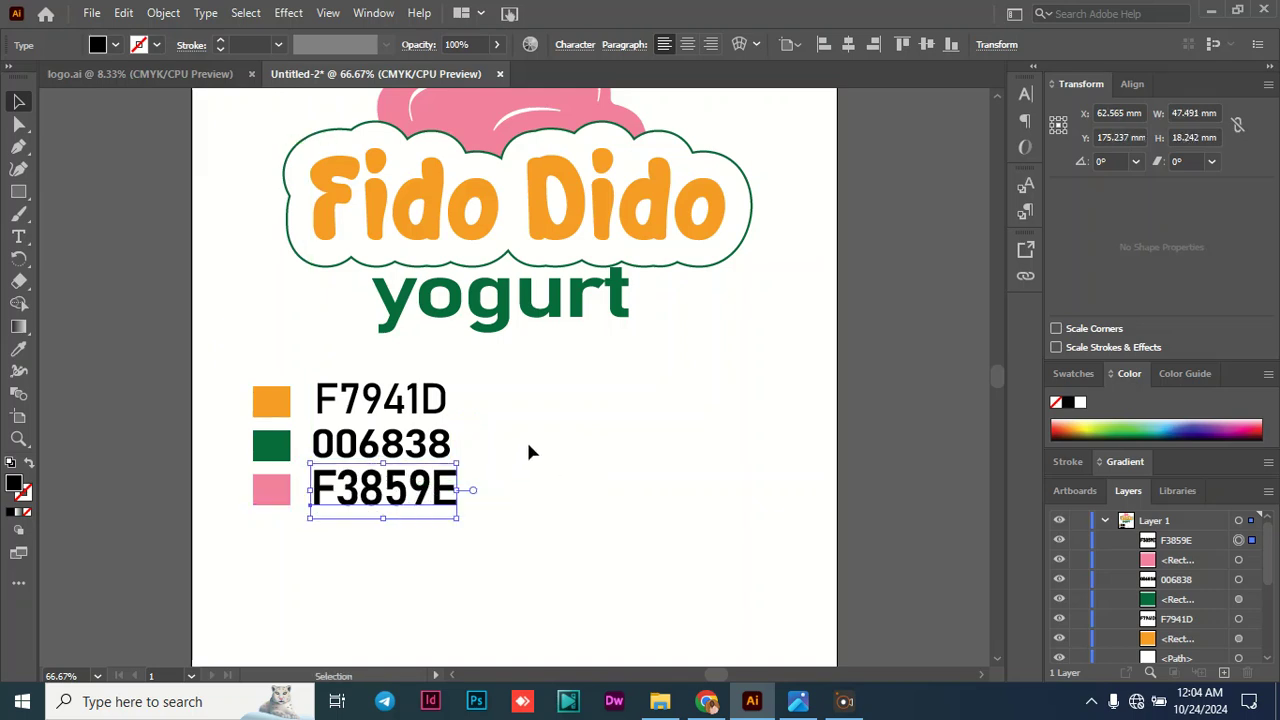
{"action": "left_click", "coordinate": [573, 445]}
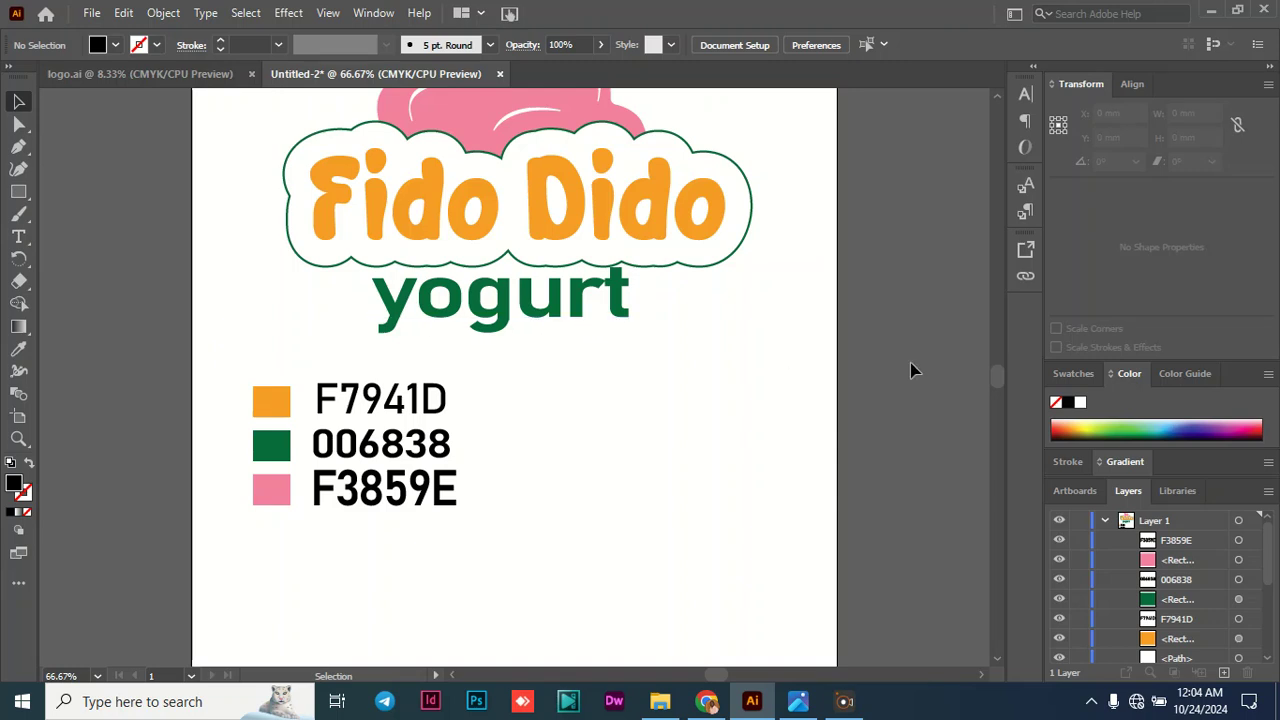
{"action": "mouse_move", "coordinate": [999, 385]}
{"action": "left_mouse_down"}
{"action": "mouse_move", "coordinate": [997, 364]}
{"action": "mouse_move", "coordinate": [992, 382]}
{"action": "left_mouse_up"}
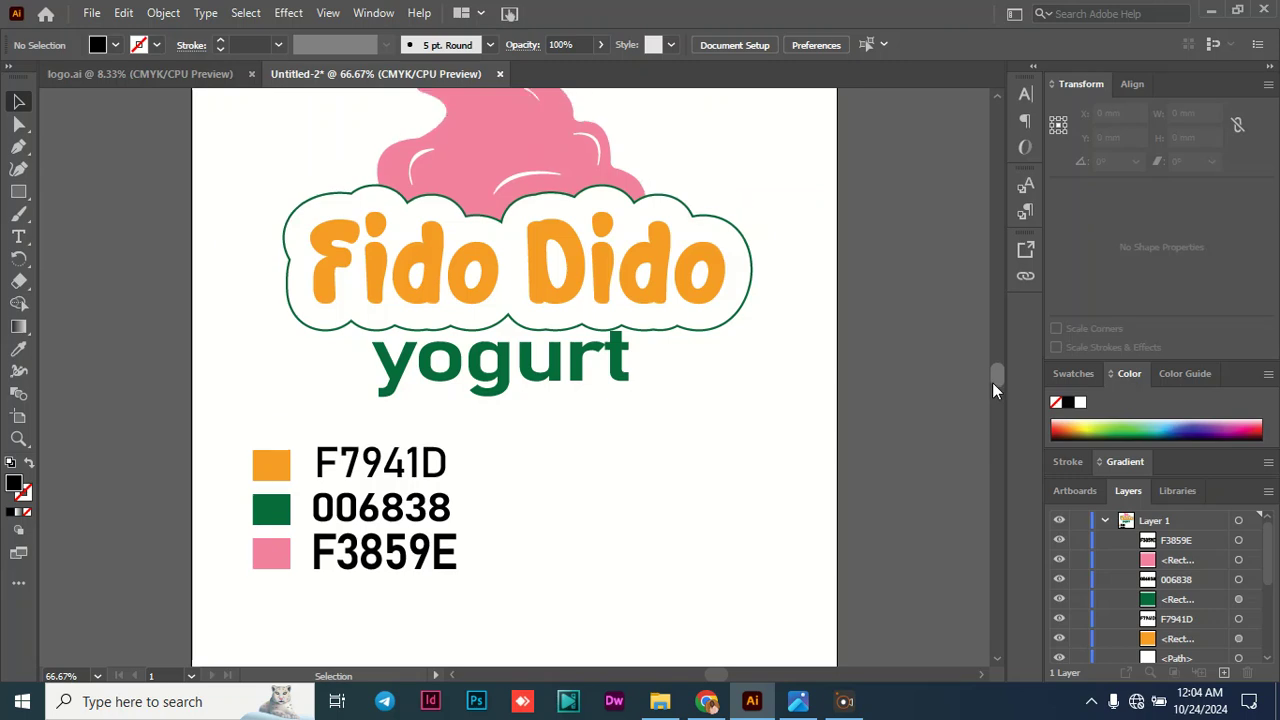